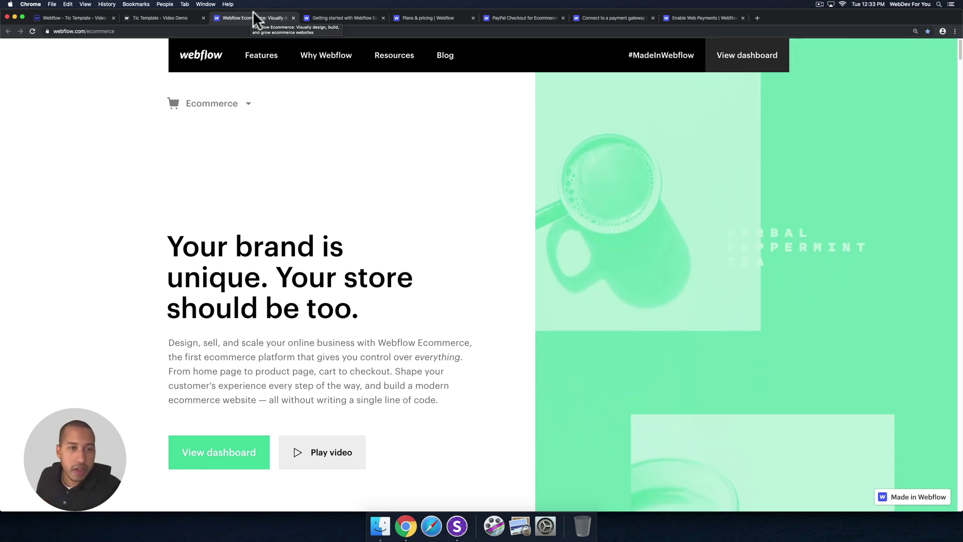
Look through the Webflow Ecommerce page's design and selling features, and bring up the Getting started with Webflow Ecommerce course.
scroll(471, 313, down, 2)
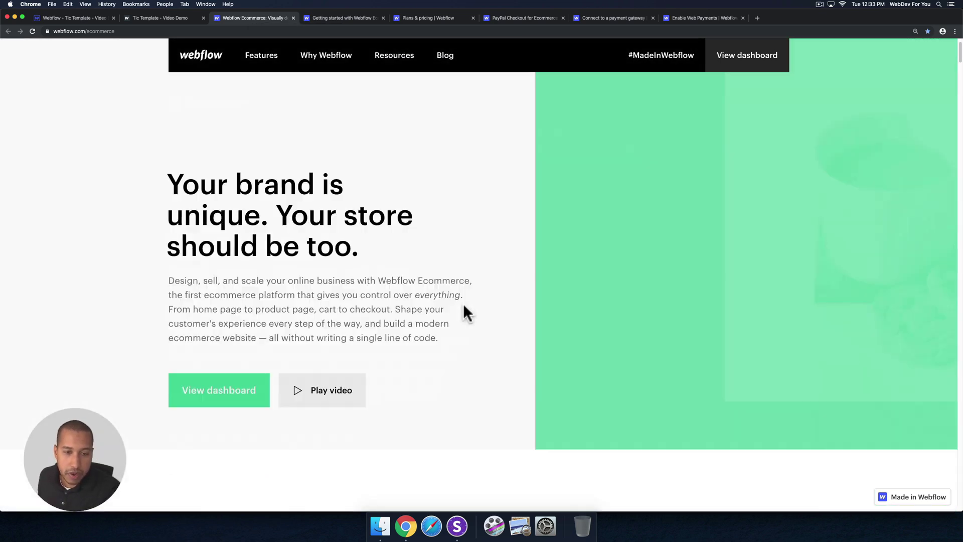
scroll(462, 304, down, 12)
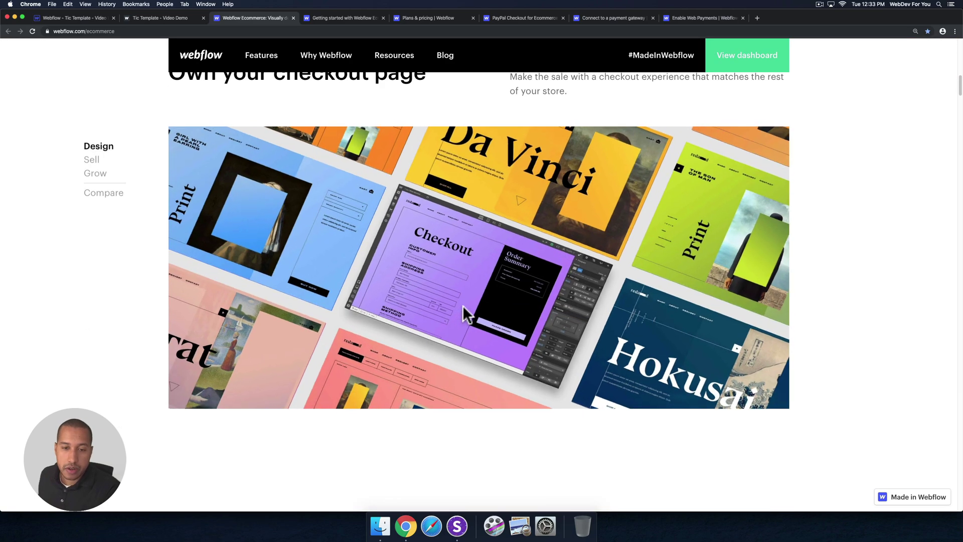
scroll(463, 304, down, 3)
scroll(462, 305, down, 6)
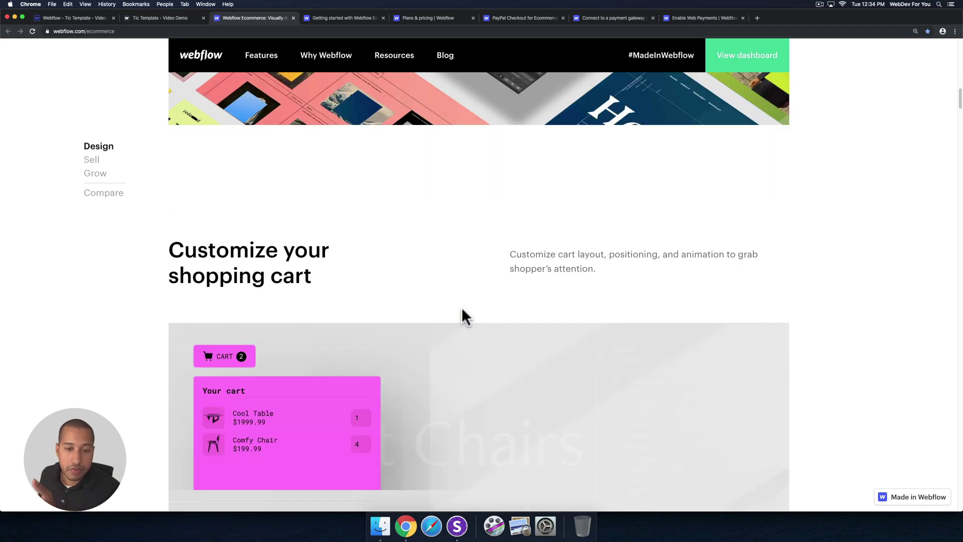
scroll(462, 308, down, 12)
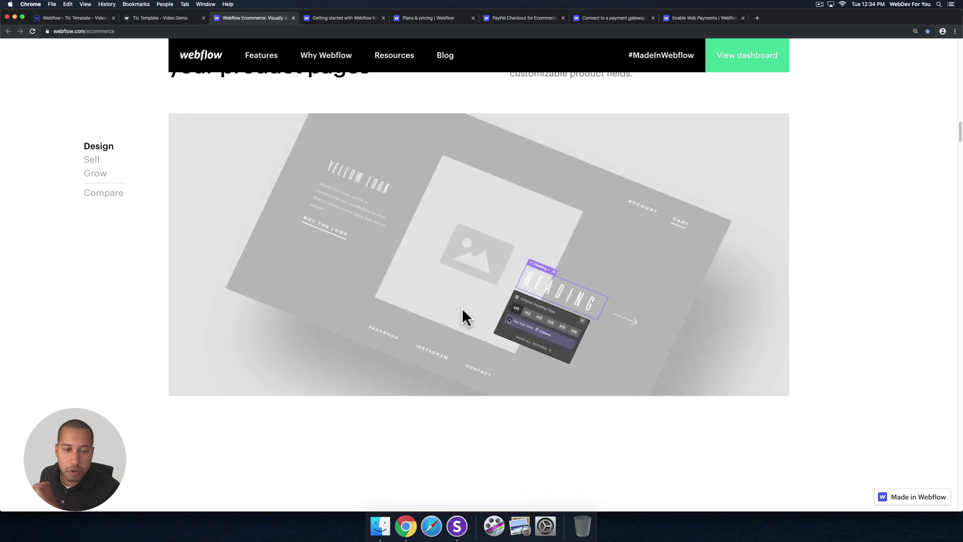
scroll(462, 308, down, 15)
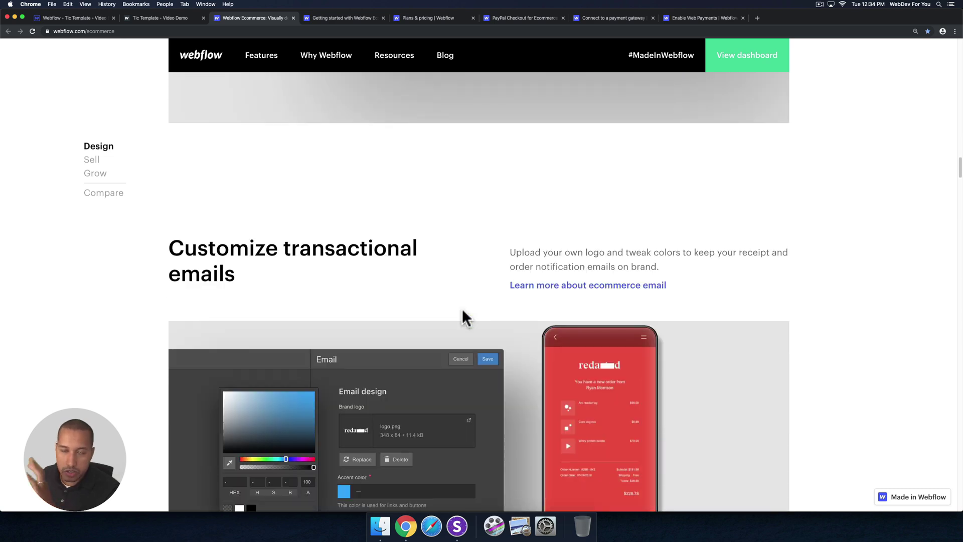
scroll(463, 310, down, 10)
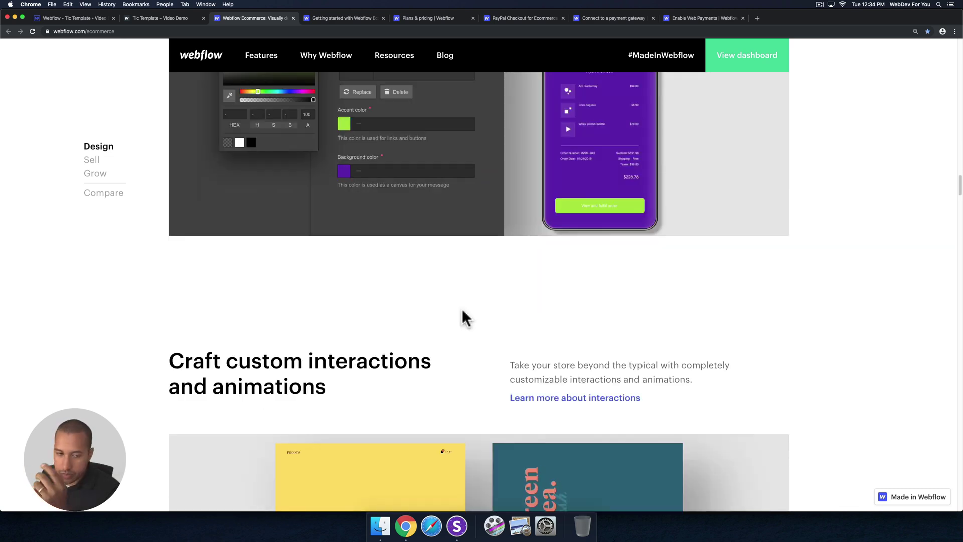
scroll(462, 308, down, 3)
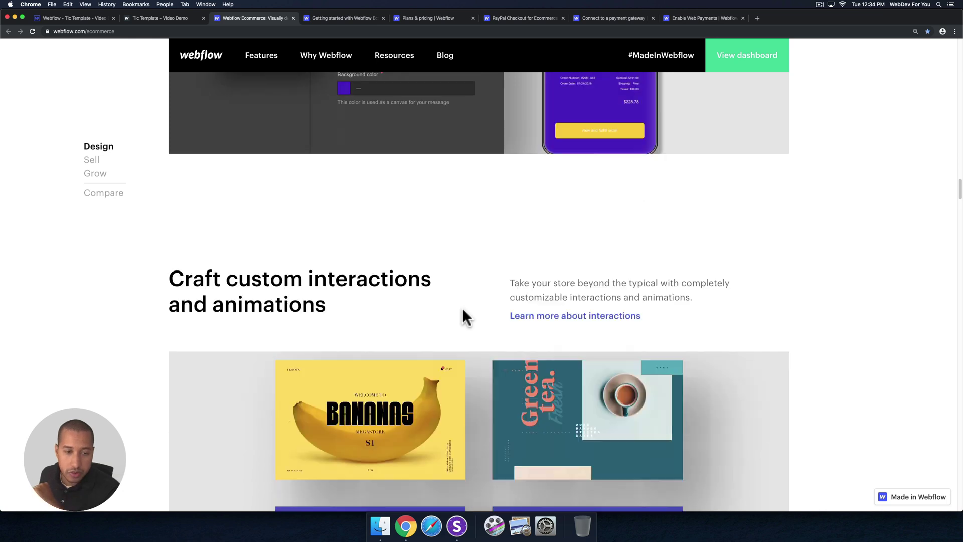
scroll(463, 308, down, 15)
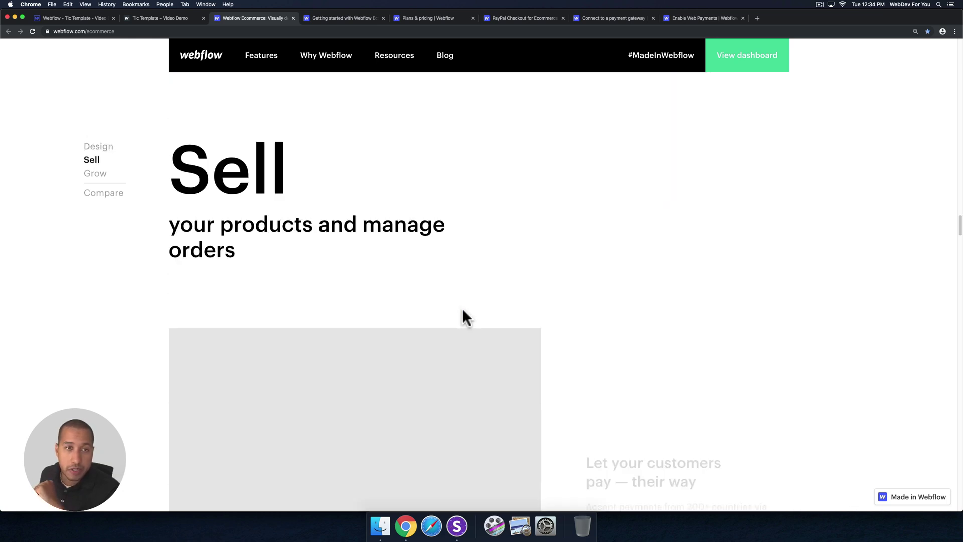
click(338, 19)
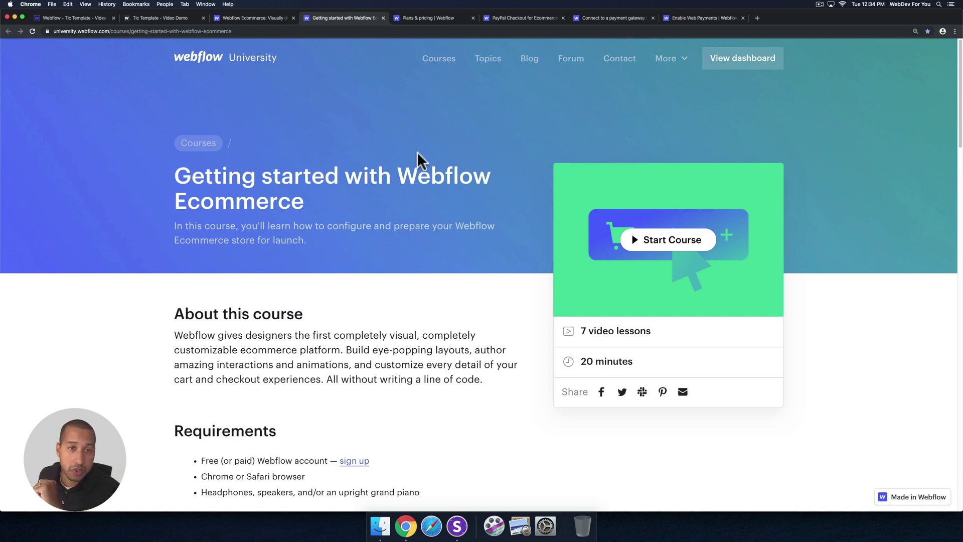
Show the Ecommerce plans on the Plans & pricing page and compare the Standard, Plus and Advanced prices, design features and payment features.
click(423, 20)
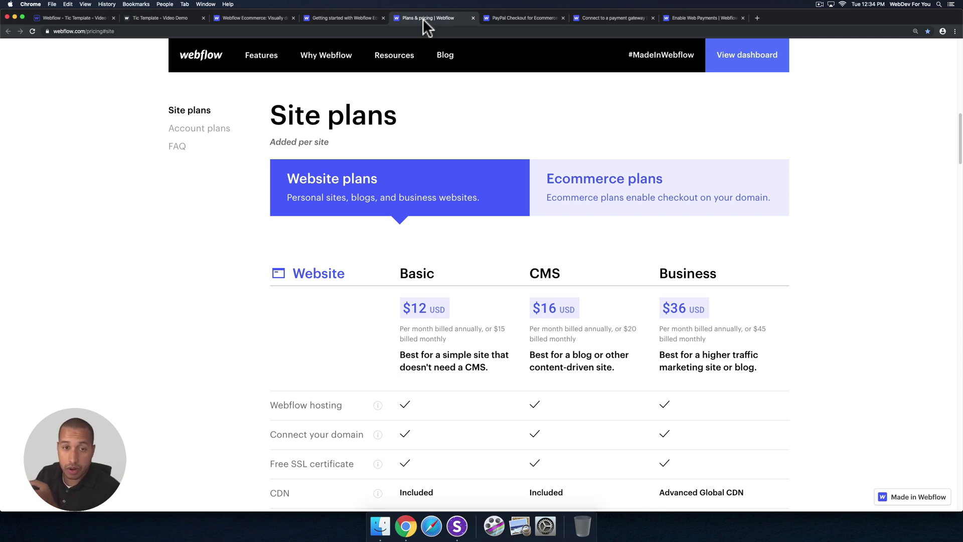
click(595, 189)
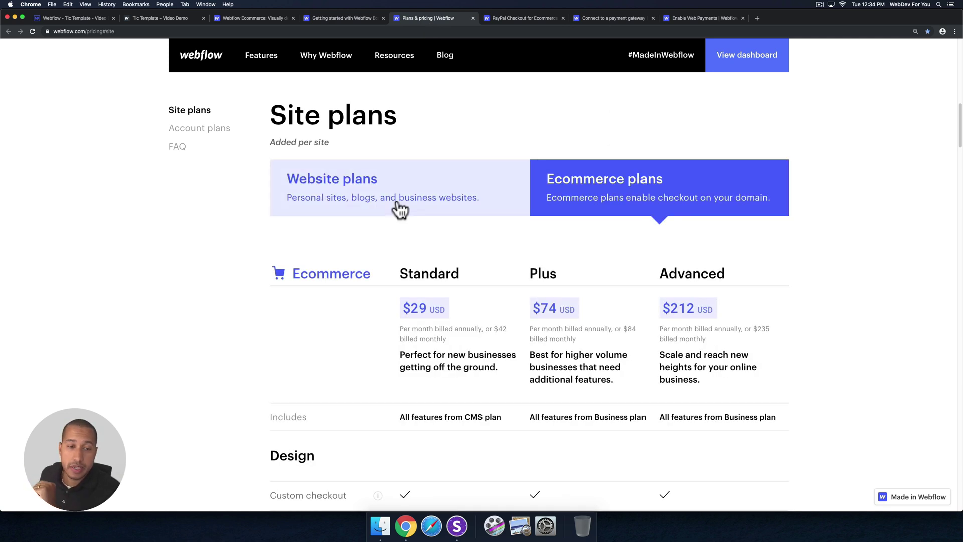
scroll(398, 201, down, 2)
scroll(398, 200, down, 1)
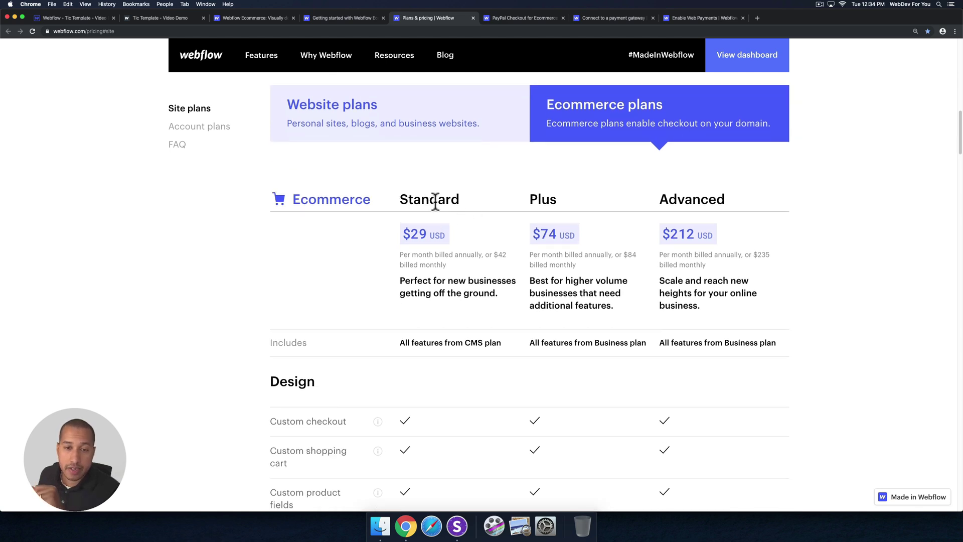
scroll(676, 193, down, 6)
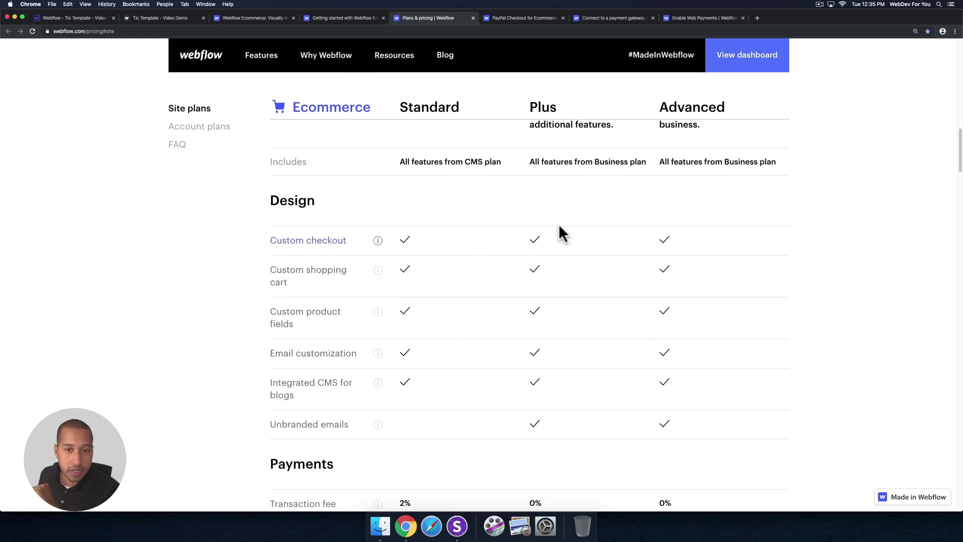
scroll(560, 225, down, 3)
scroll(559, 224, up, 6)
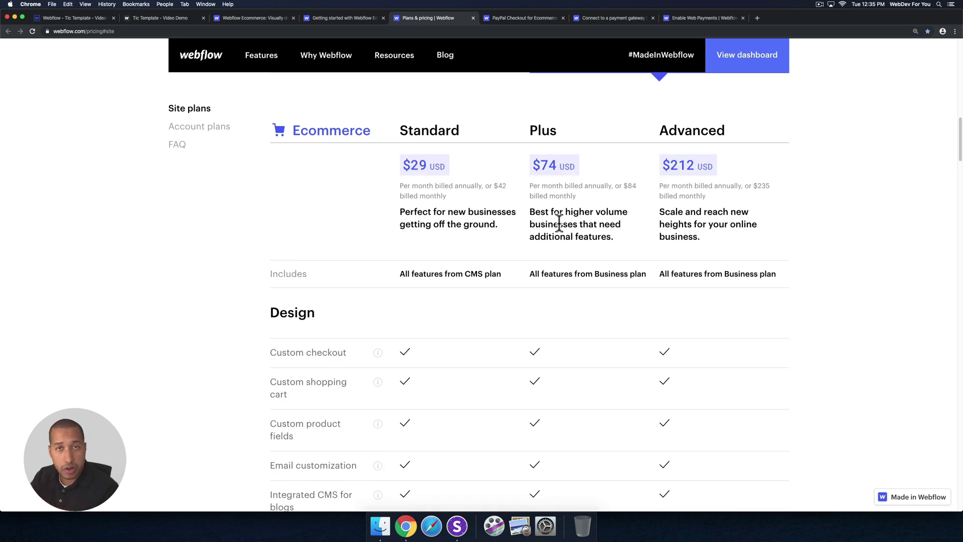
scroll(551, 187, down, 15)
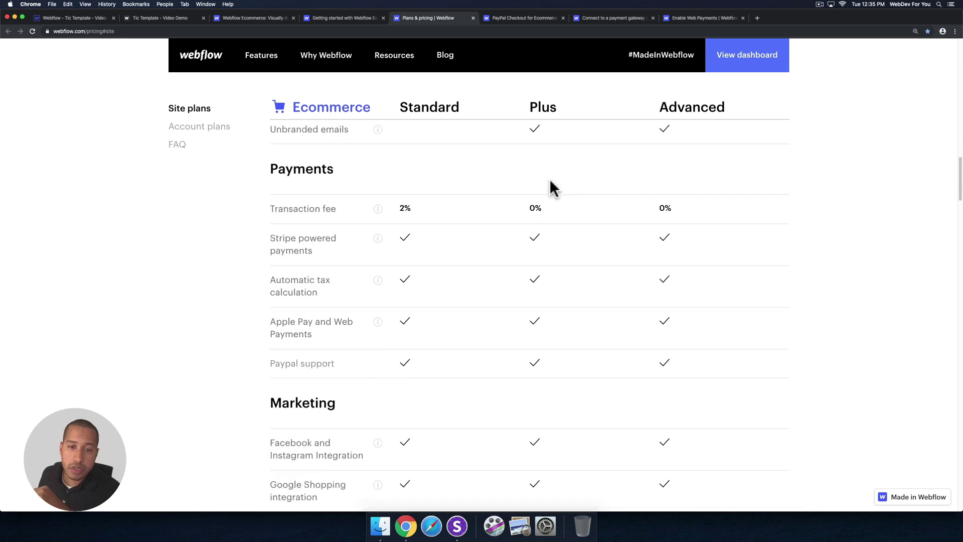
Examine the Free, Lite and Pro individual account plans, and return to the Ecommerce site plan prices.
scroll(544, 201, down, 3)
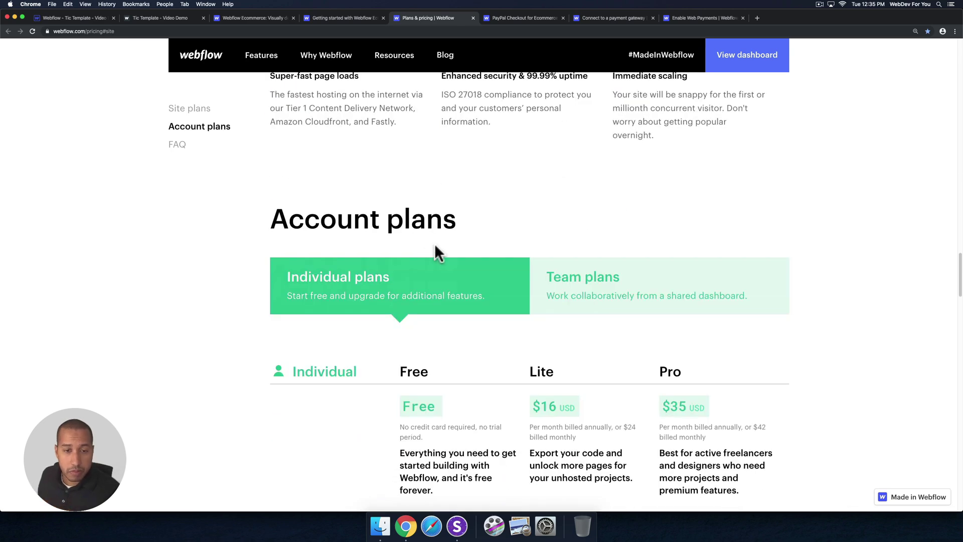
scroll(431, 250, down, 5)
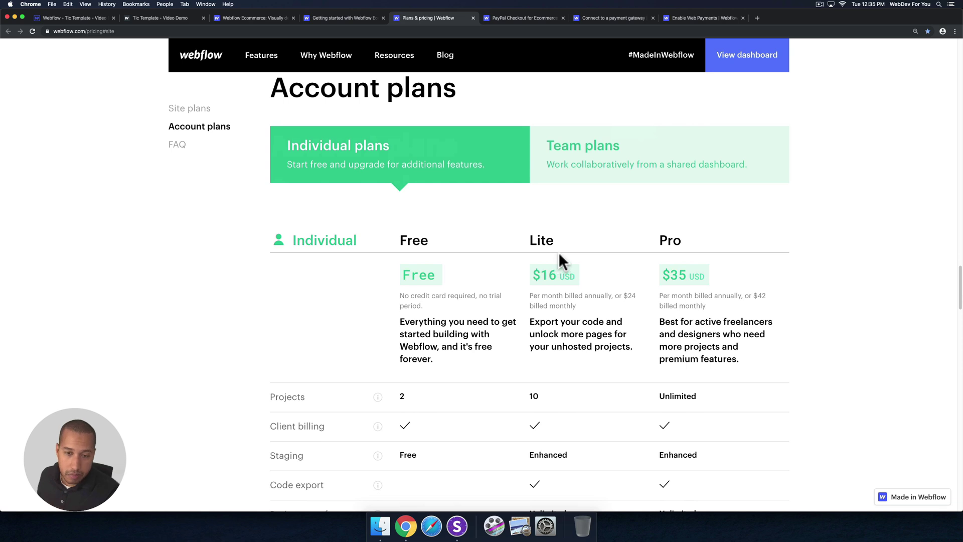
scroll(558, 254, down, 1)
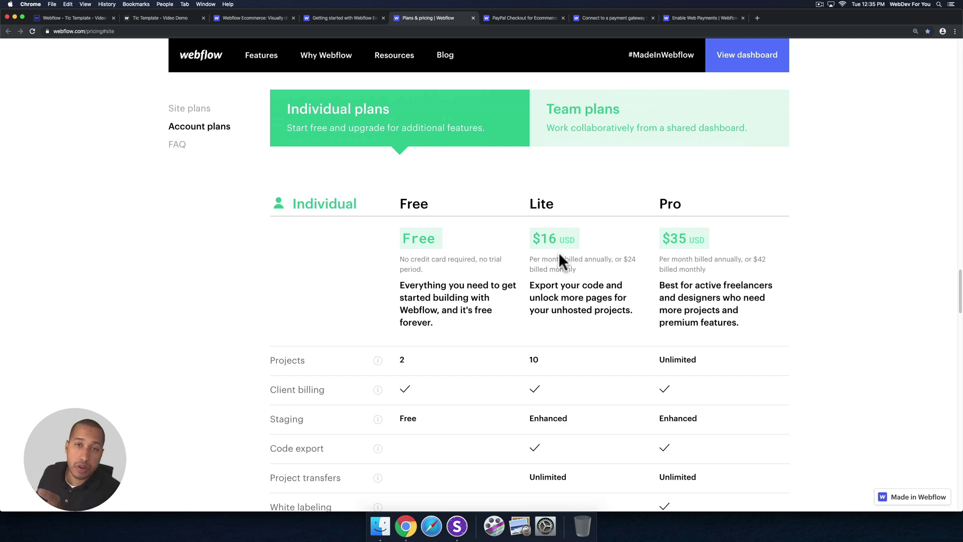
scroll(537, 235, up, 15)
scroll(537, 236, up, 10)
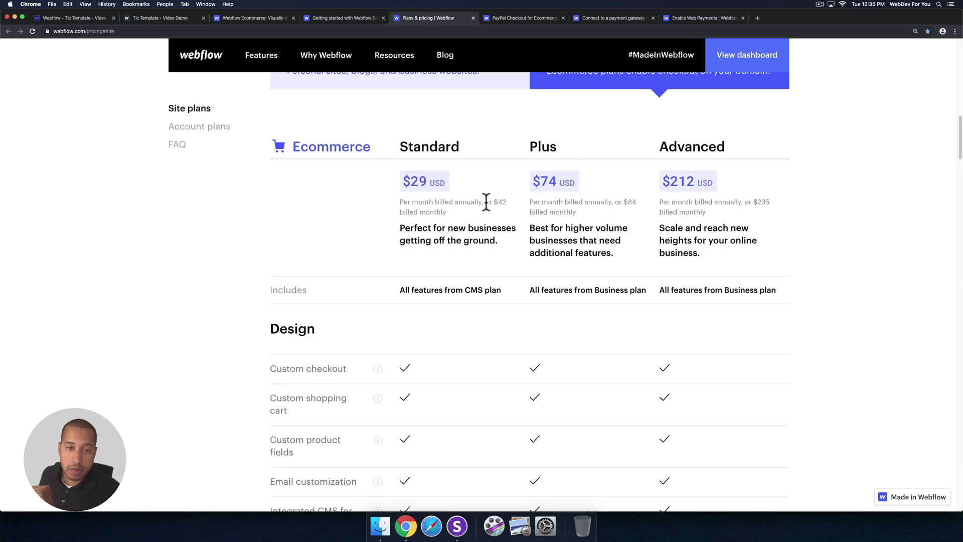
scroll(641, 153, up, 3)
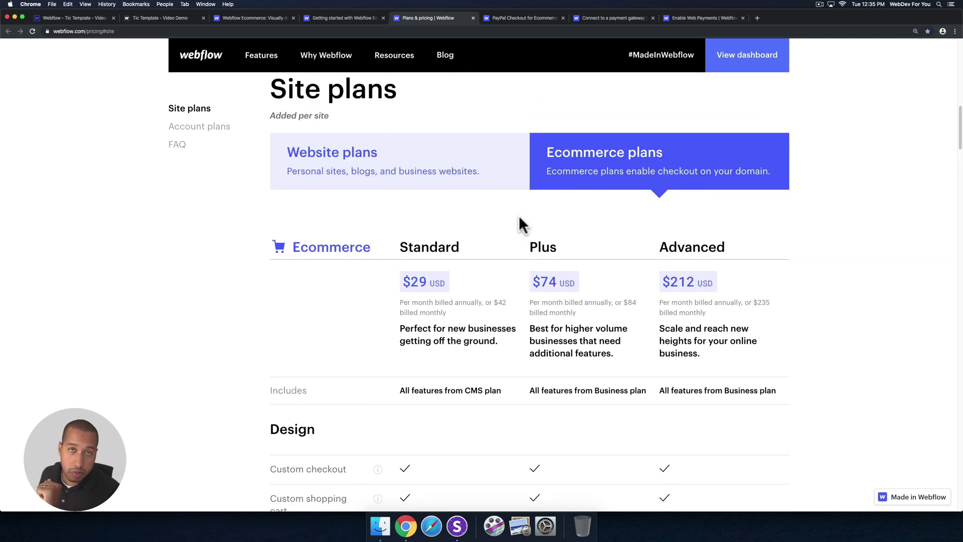
Read the PayPal Checkout for Ecommerce blog article about supported countries, checkout options, account setup and PayPal button customization.
click(529, 15)
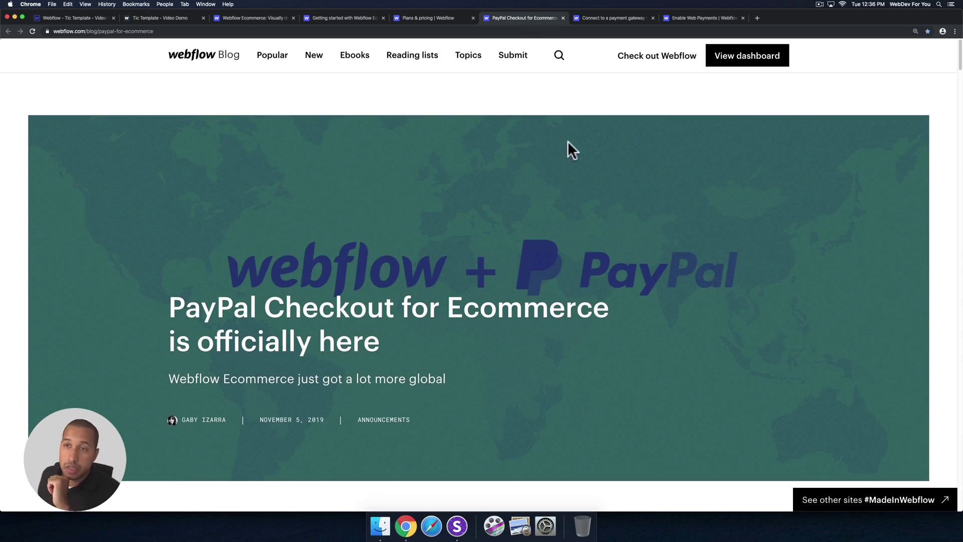
scroll(567, 141, down, 2)
scroll(568, 141, down, 14)
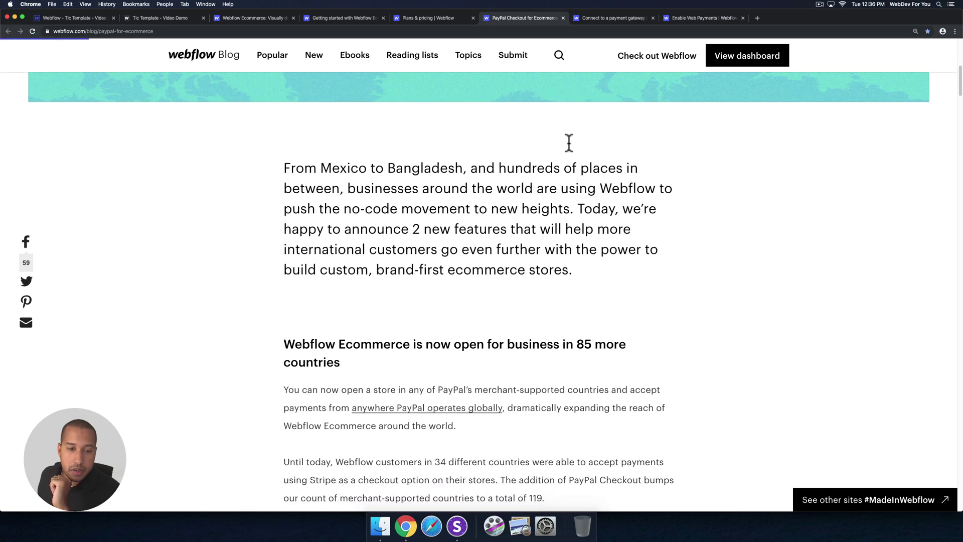
scroll(568, 143, down, 4)
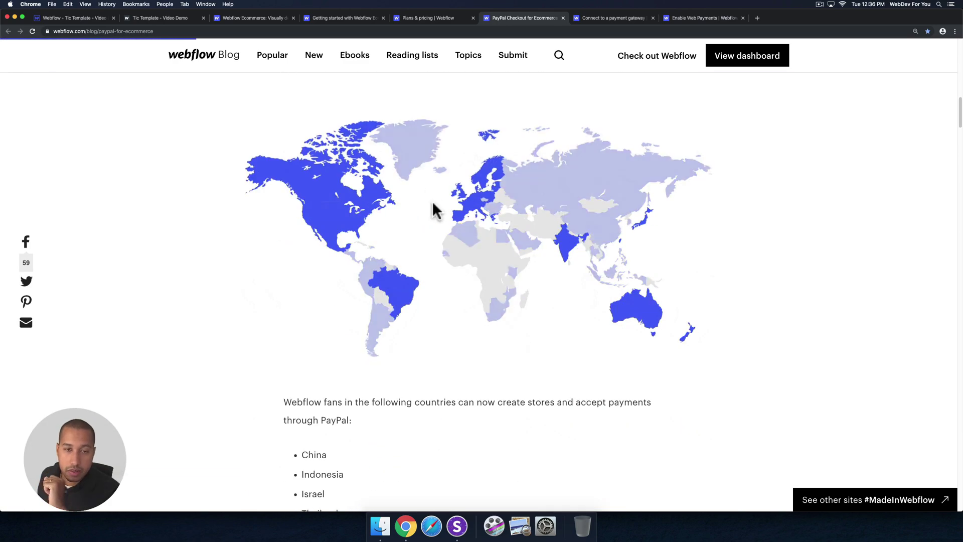
scroll(463, 200, down, 10)
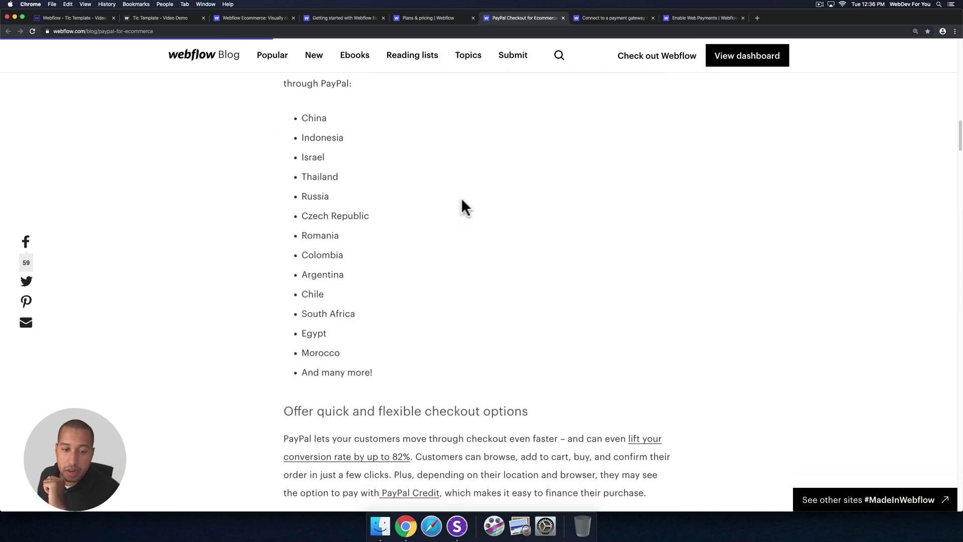
scroll(462, 197, down, 1)
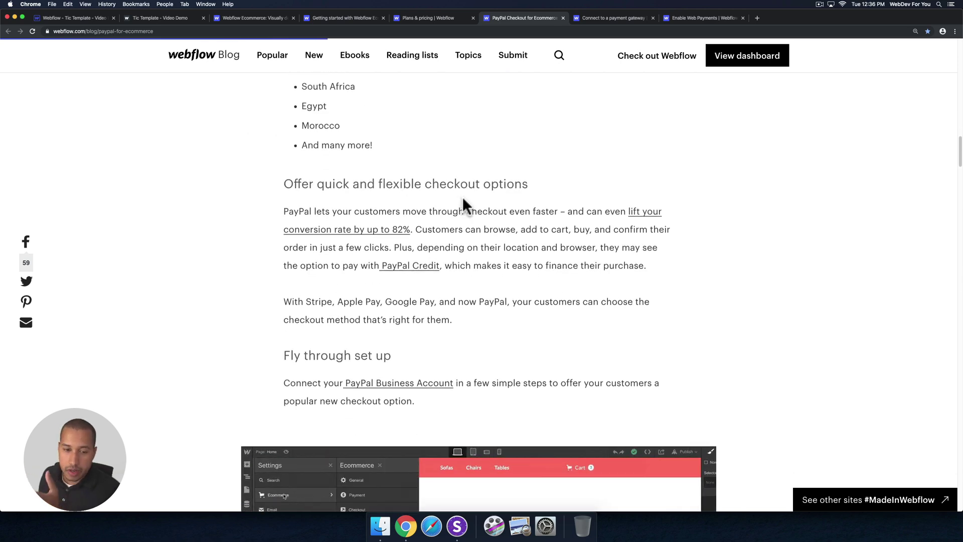
scroll(472, 193, down, 3)
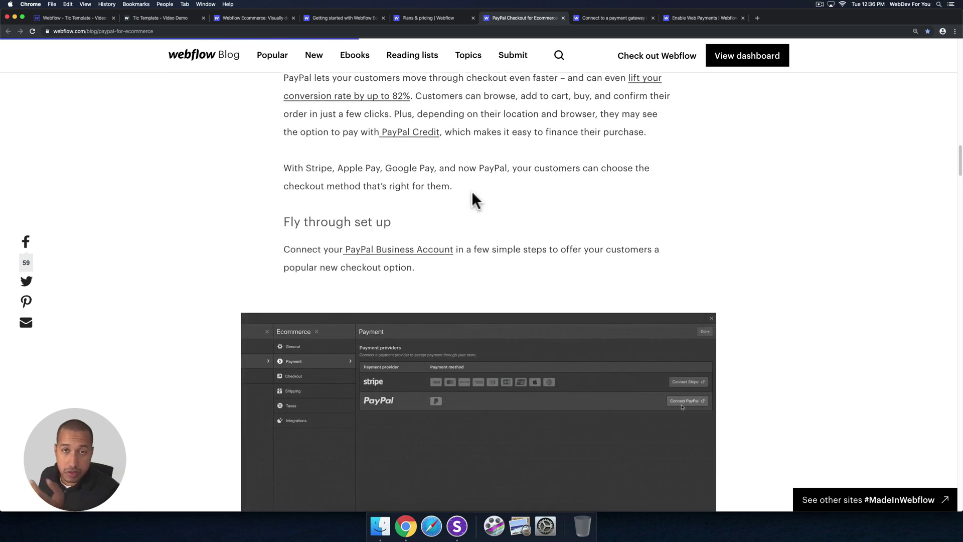
scroll(472, 193, down, 3)
scroll(472, 195, down, 11)
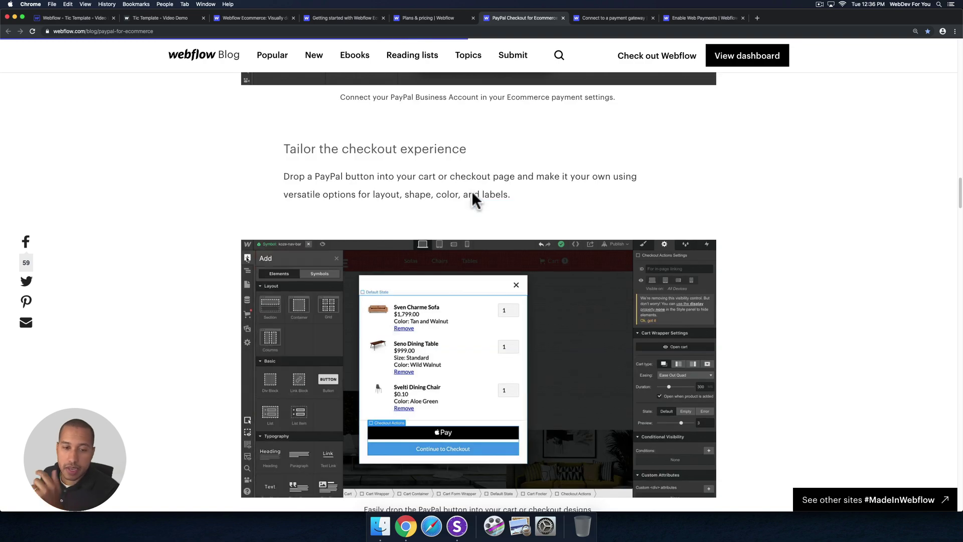
scroll(472, 193, down, 9)
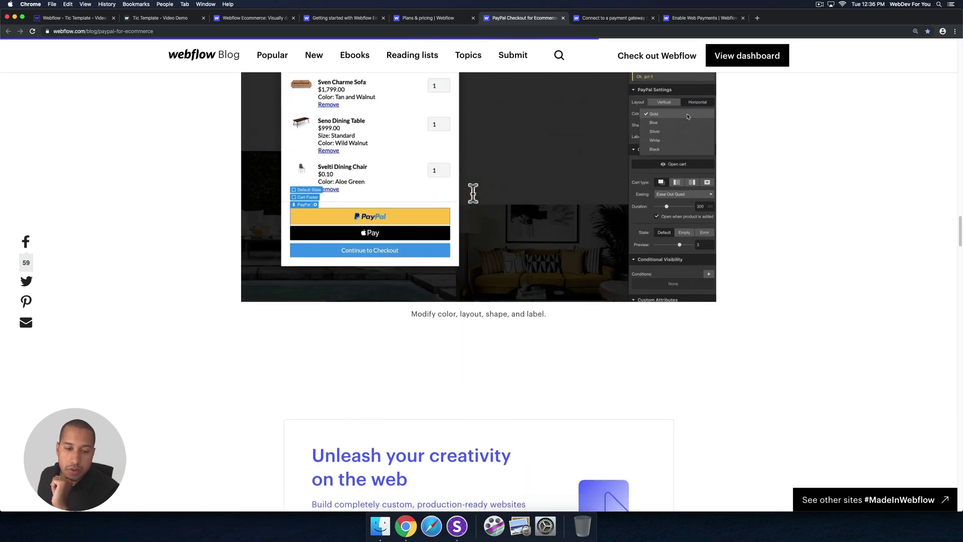
Examine the PayPal article's sections on store currency and price formatting, and return to the start of the article.
scroll(472, 193, down, 17)
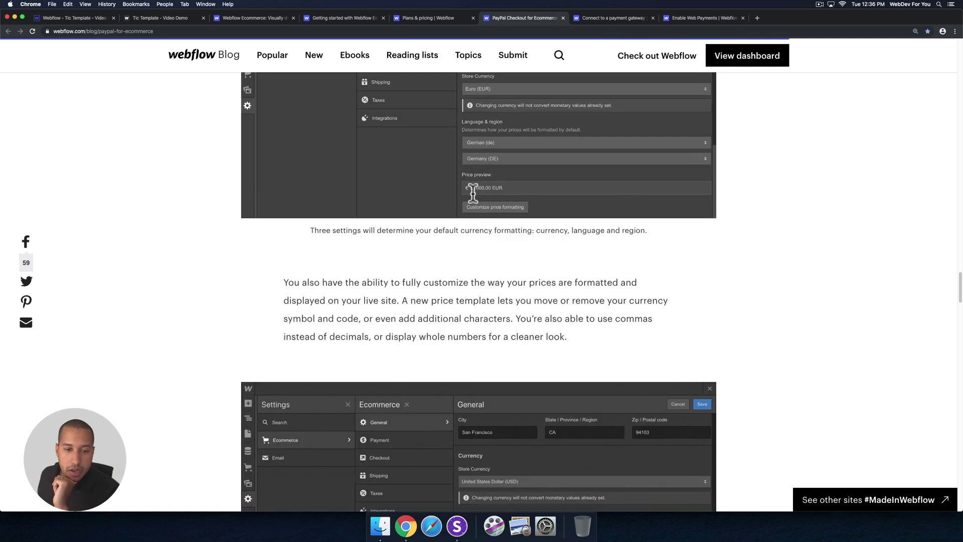
scroll(473, 193, down, 6)
scroll(473, 193, up, 5)
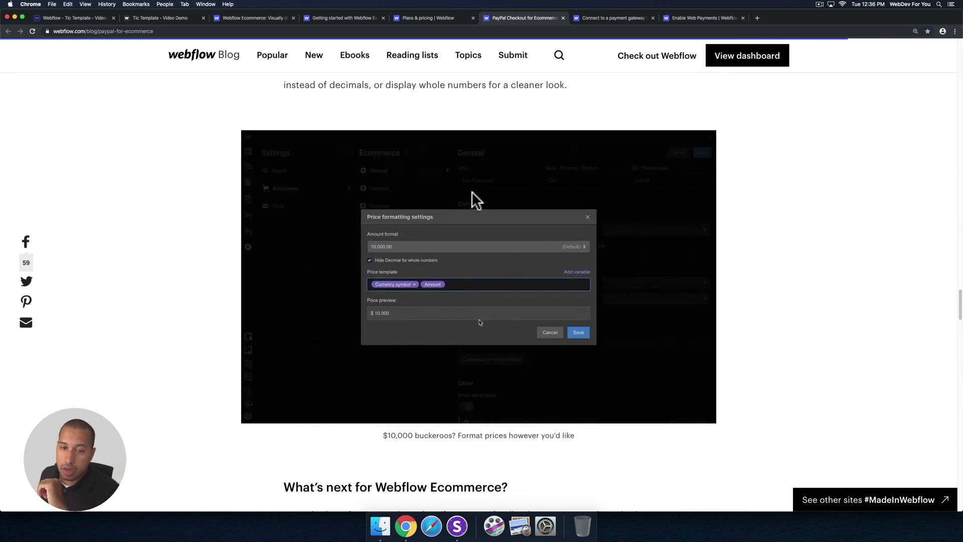
scroll(473, 191, up, 8)
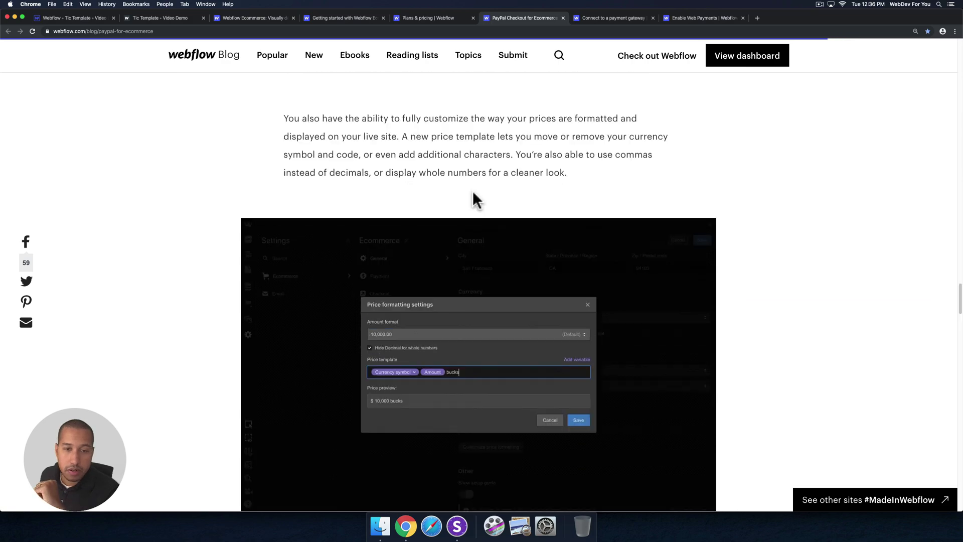
scroll(473, 193, up, 20)
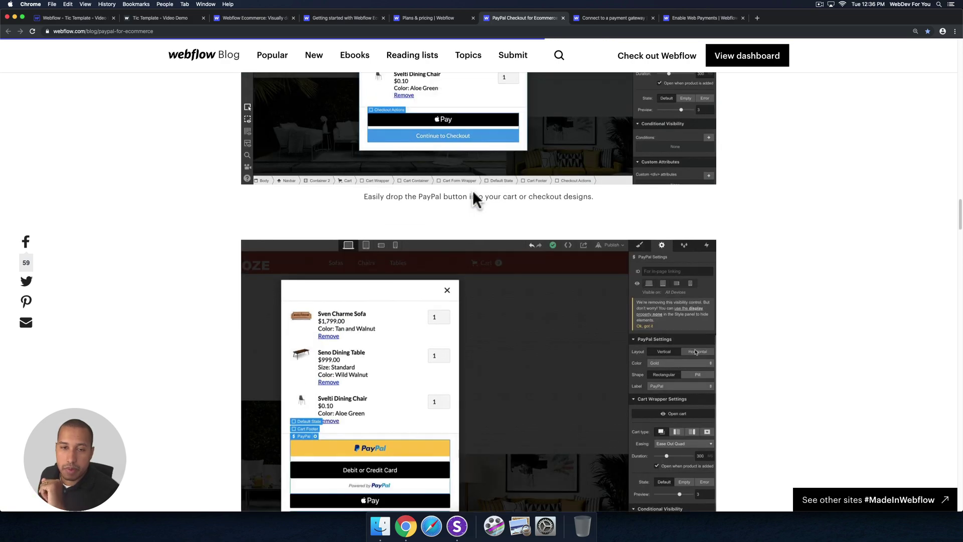
scroll(473, 194, up, 10)
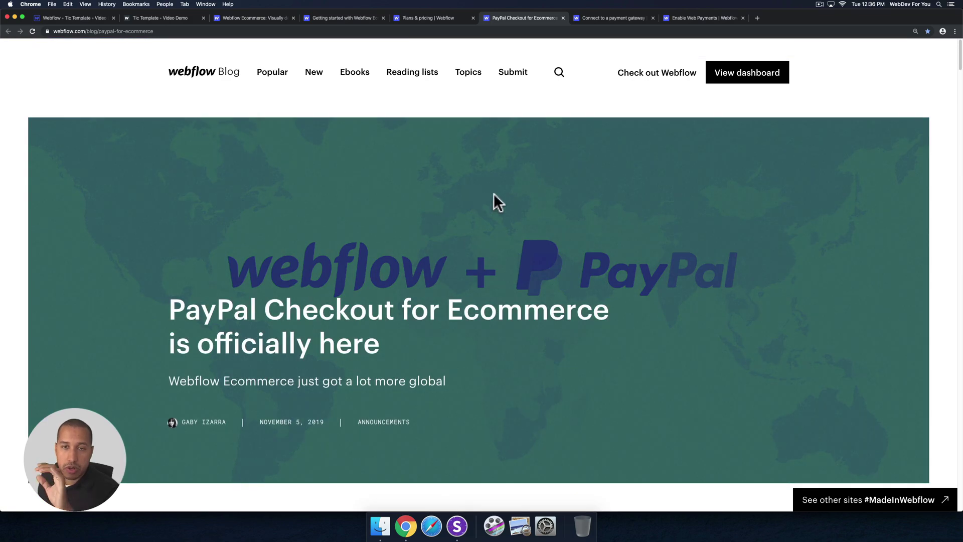
Read the Connect to a payment gateway article, including its FAQ on supported countries and accepted payment methods.
click(607, 18)
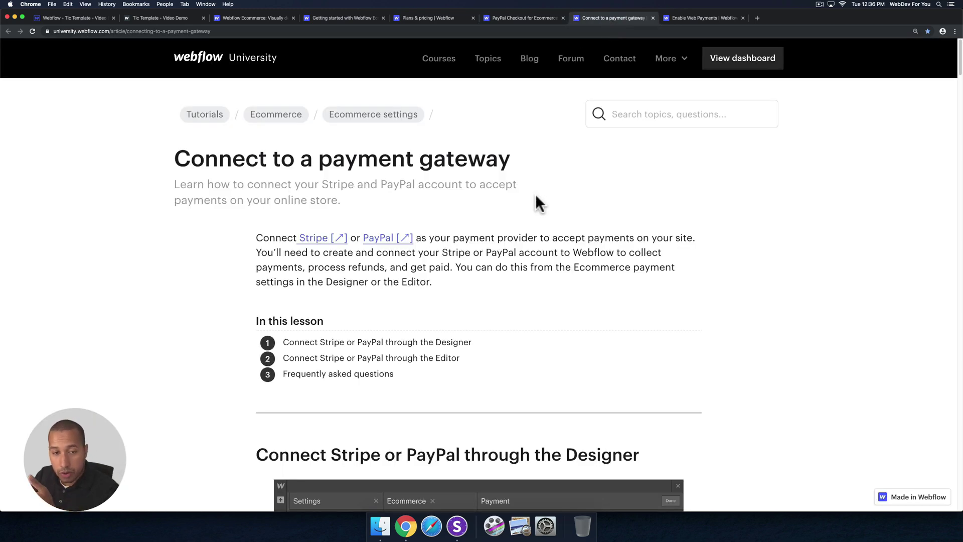
scroll(583, 215, down, 15)
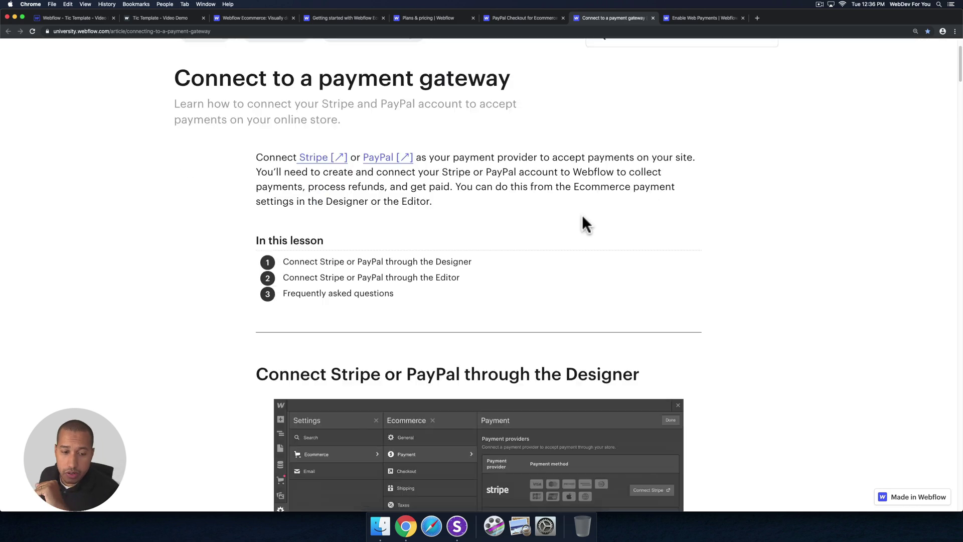
scroll(583, 214, down, 8)
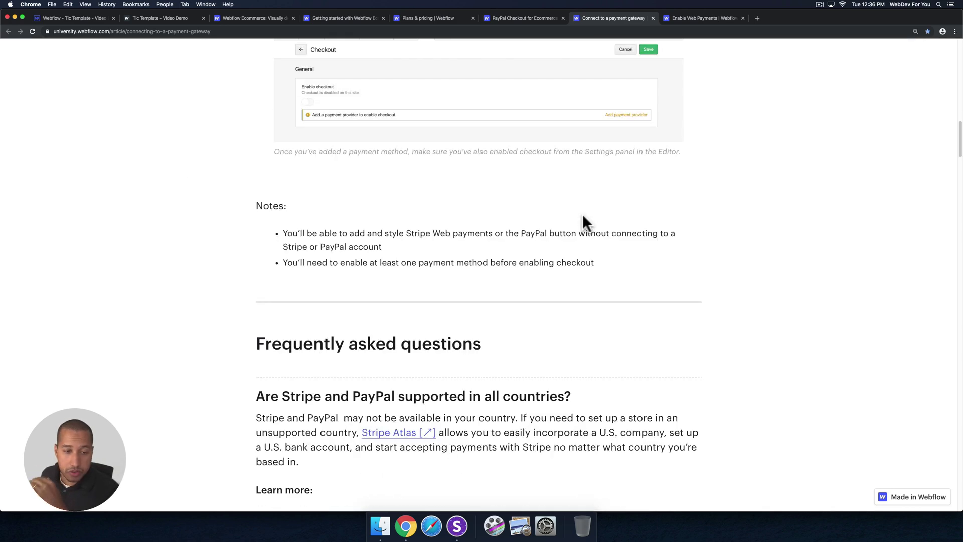
scroll(582, 214, down, 3)
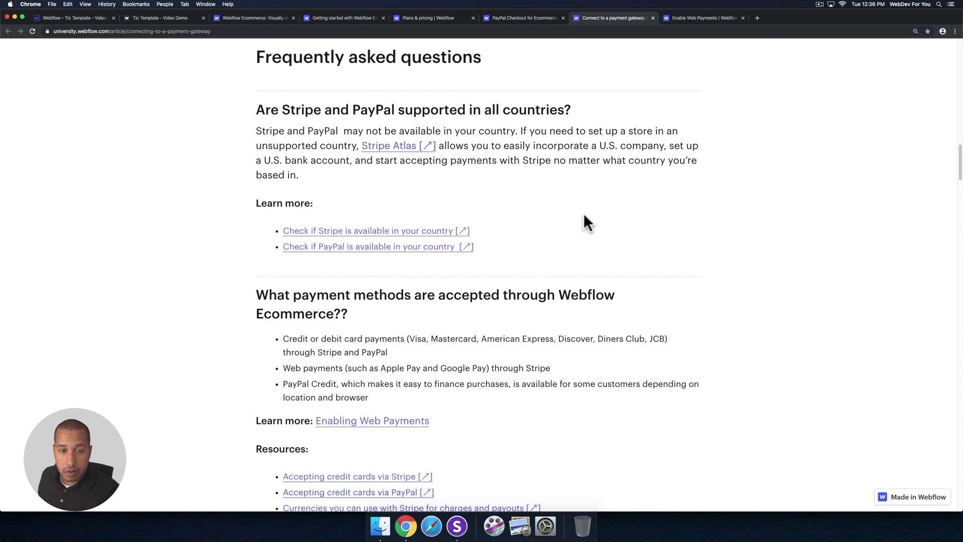
scroll(583, 216, down, 1)
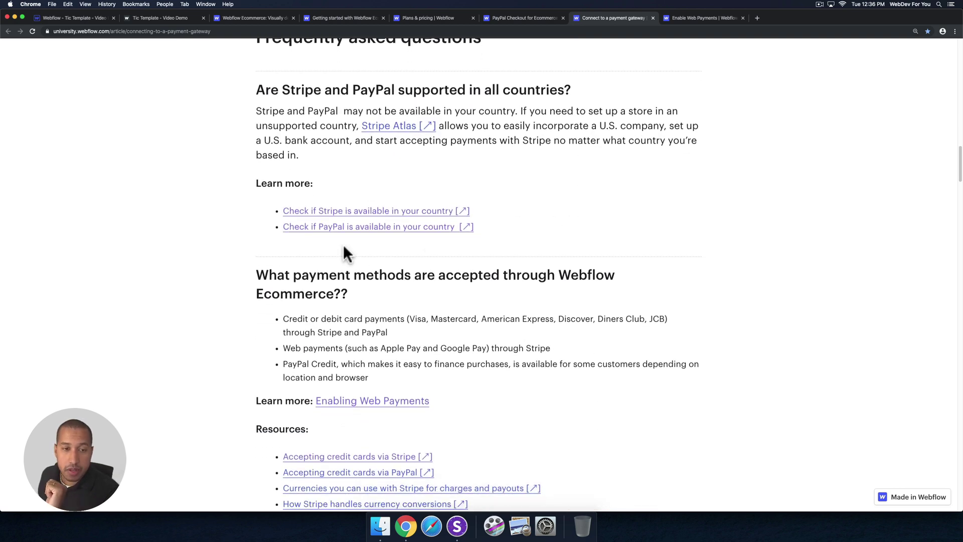
scroll(417, 243, down, 3)
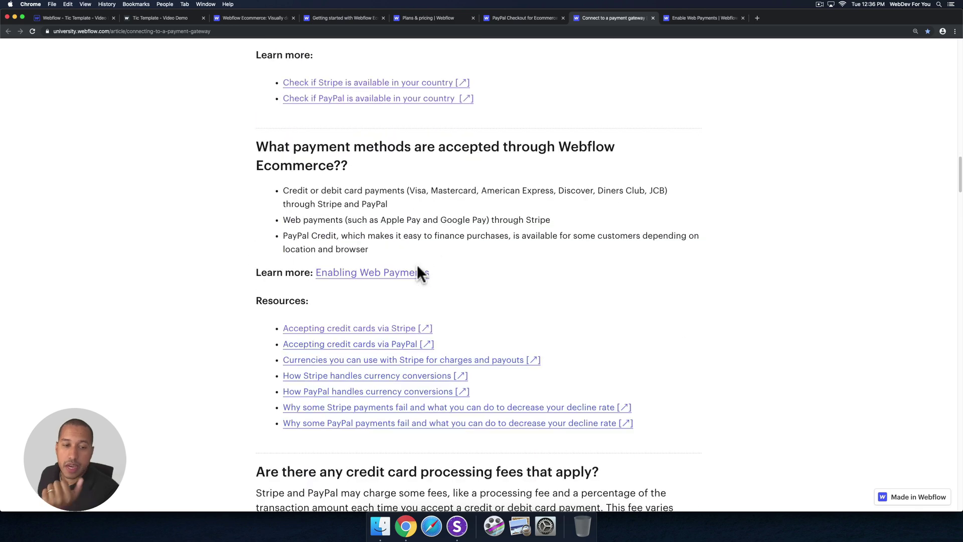
Read the Enable Web Payments article's sections on enabling Web Payments and customizing the payment buttons in the cart.
click(694, 17)
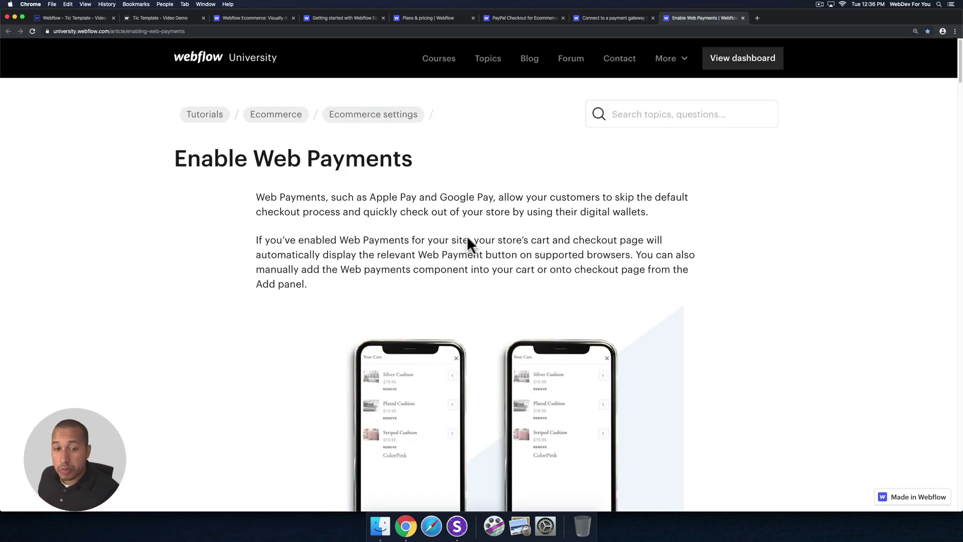
scroll(467, 238, down, 5)
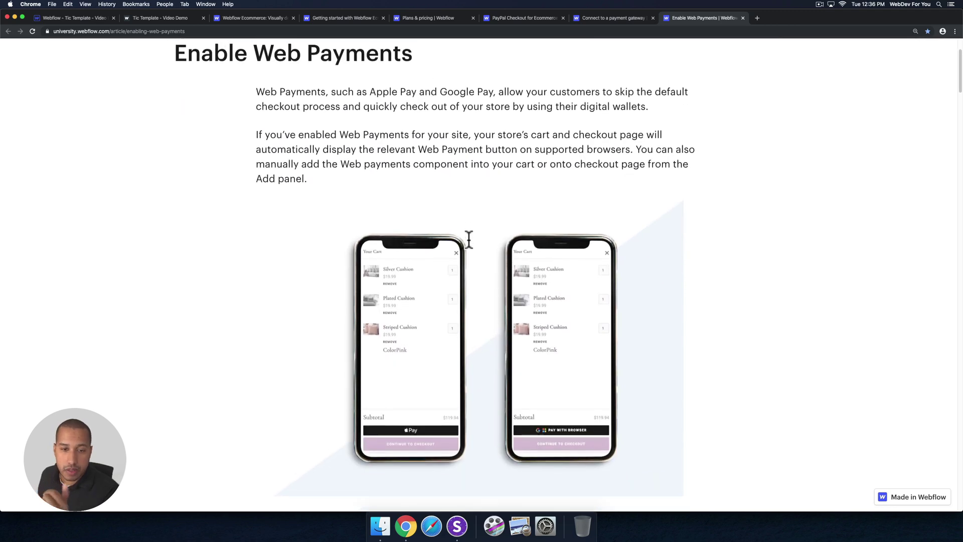
scroll(468, 241, down, 15)
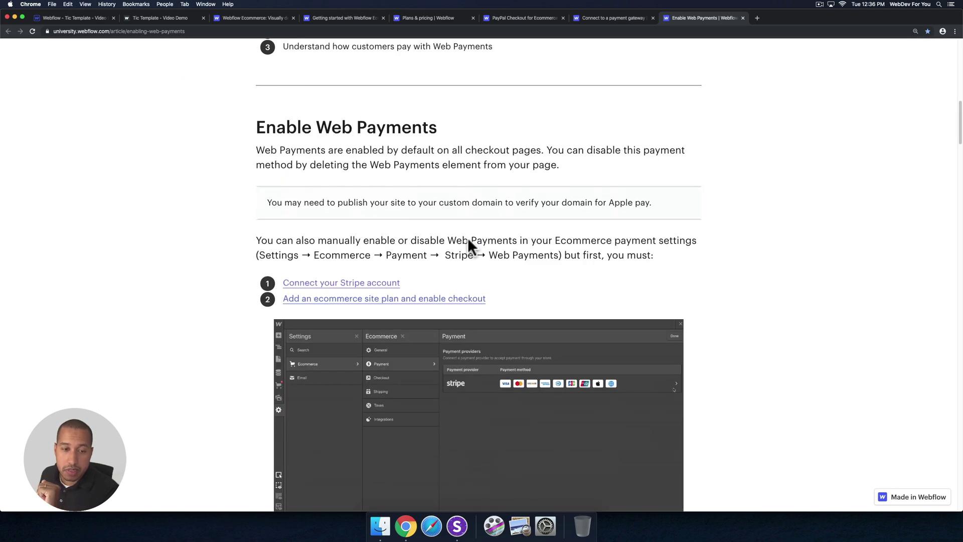
scroll(467, 236, down, 16)
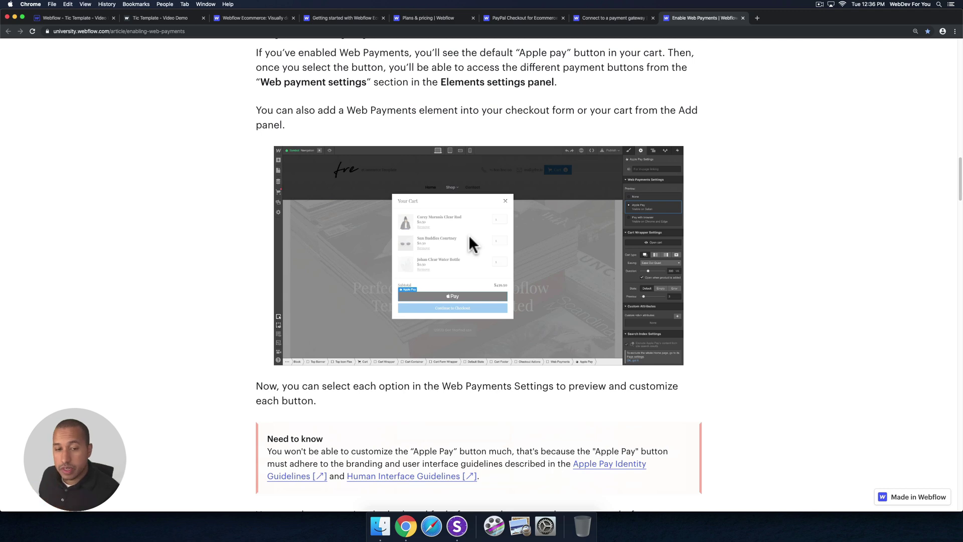
scroll(469, 235, down, 8)
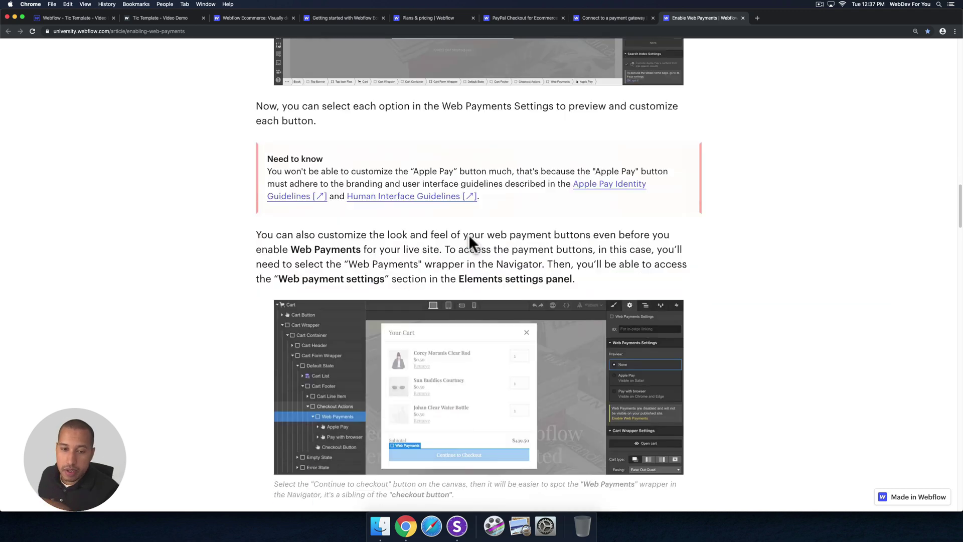
scroll(470, 241, down, 5)
scroll(469, 234, up, 2)
scroll(469, 233, down, 2)
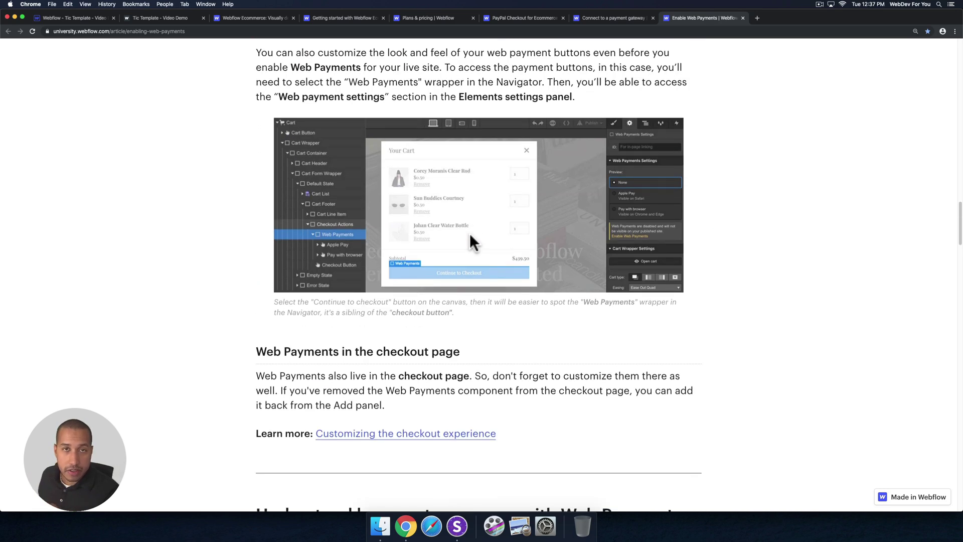
Examine how customers pay with Apple Pay and Pay with browser in the Web Payments article, and return to its start.
scroll(470, 233, down, 4)
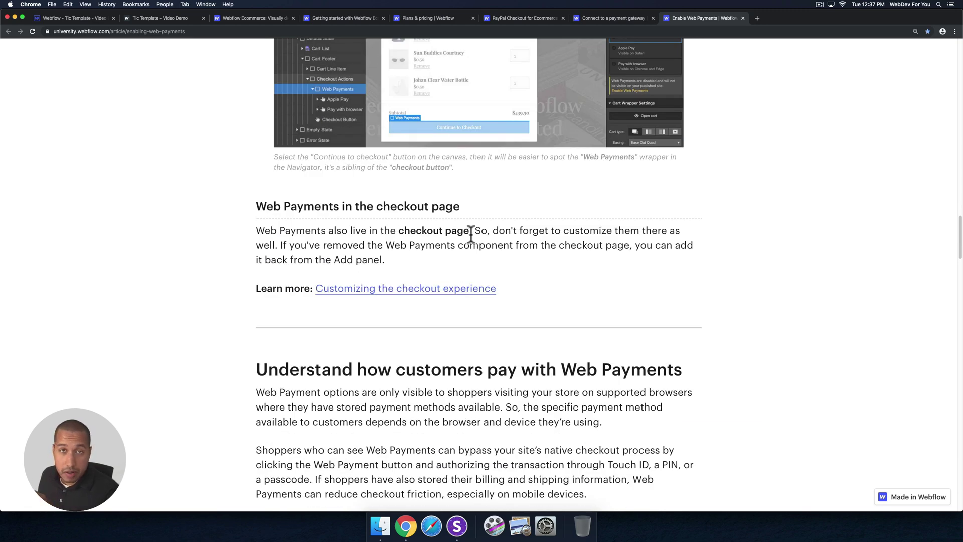
scroll(471, 234, down, 10)
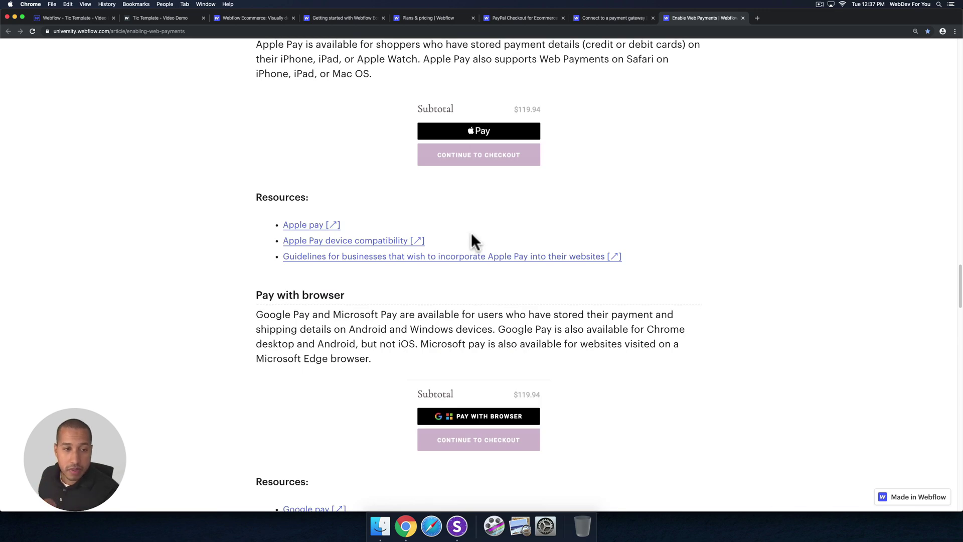
scroll(479, 221, up, 2)
scroll(480, 222, down, 5)
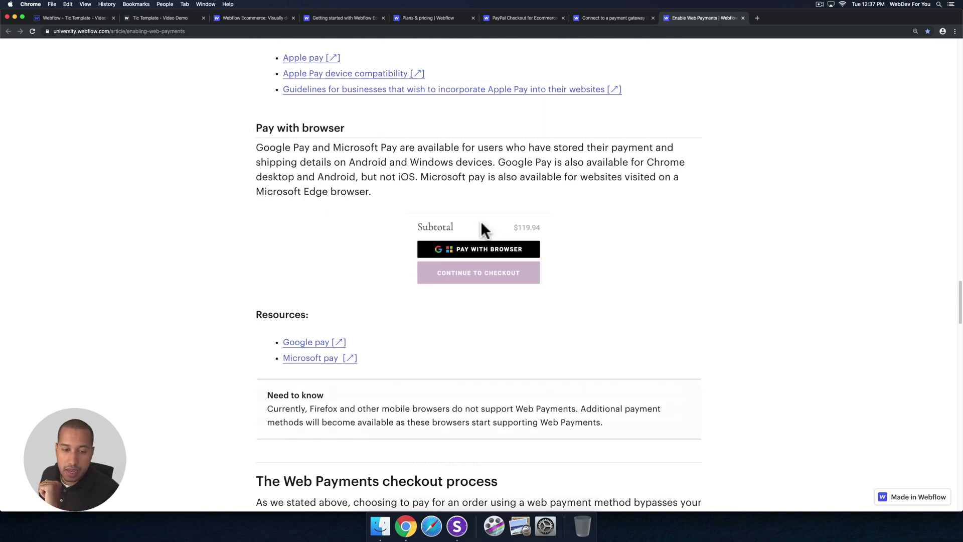
scroll(482, 218, up, 20)
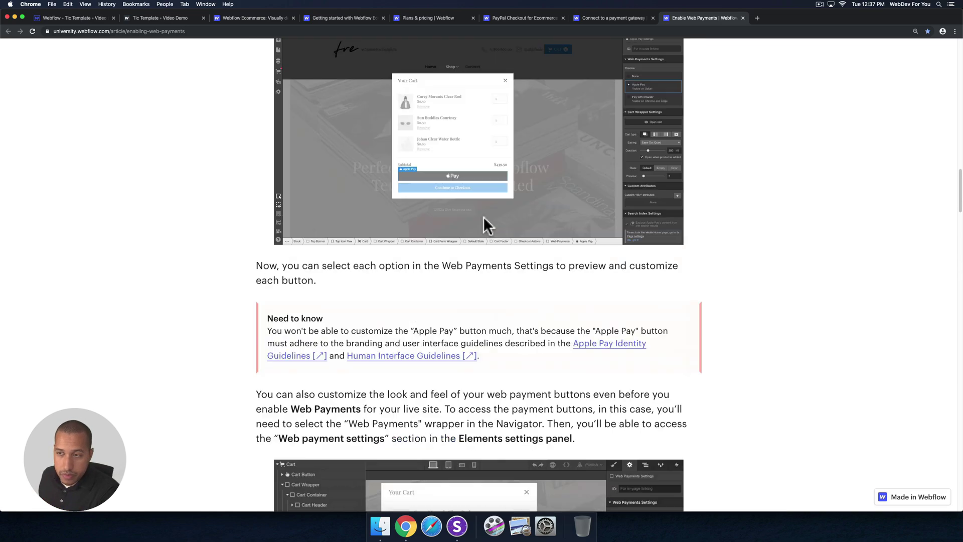
scroll(484, 219, up, 10)
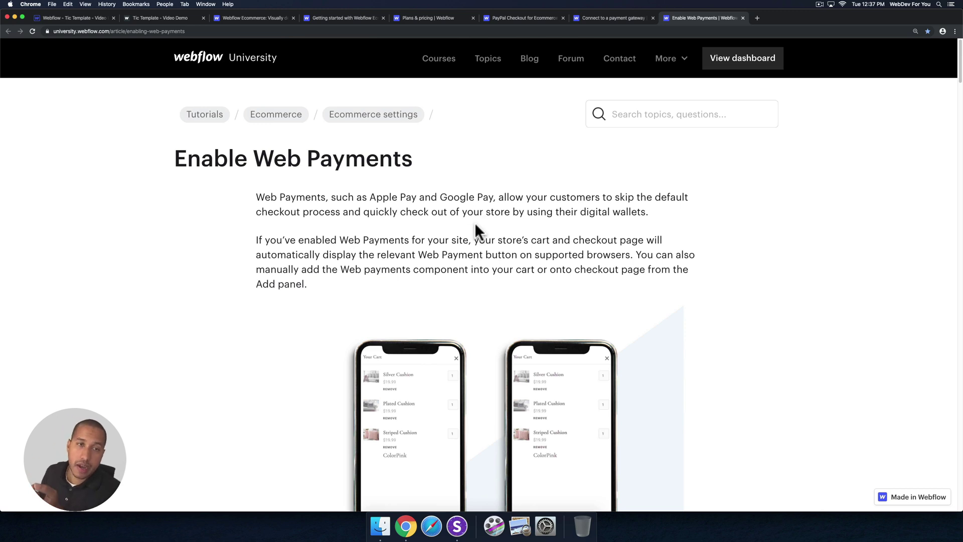
Revisit the Webflow Ecommerce features page and the Getting started with Webflow Ecommerce course page.
click(246, 18)
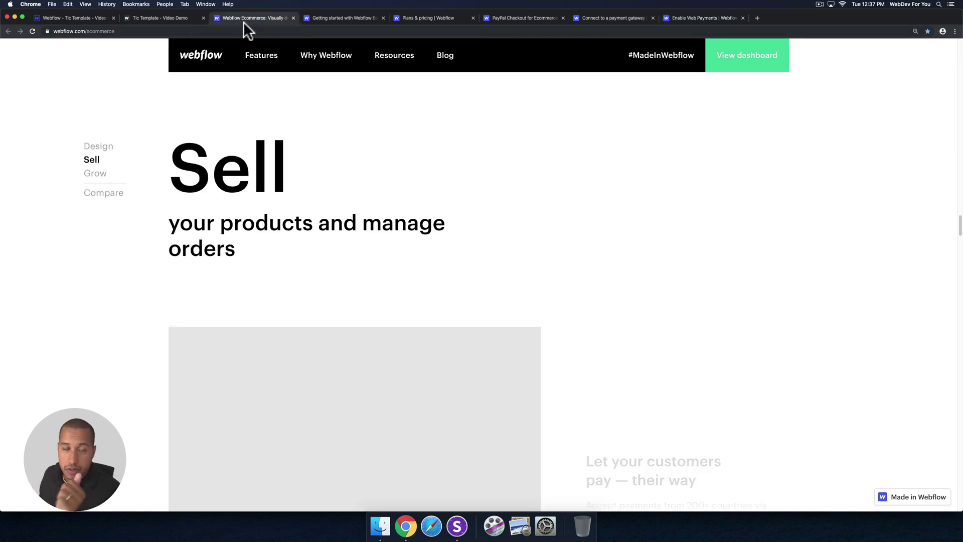
click(319, 18)
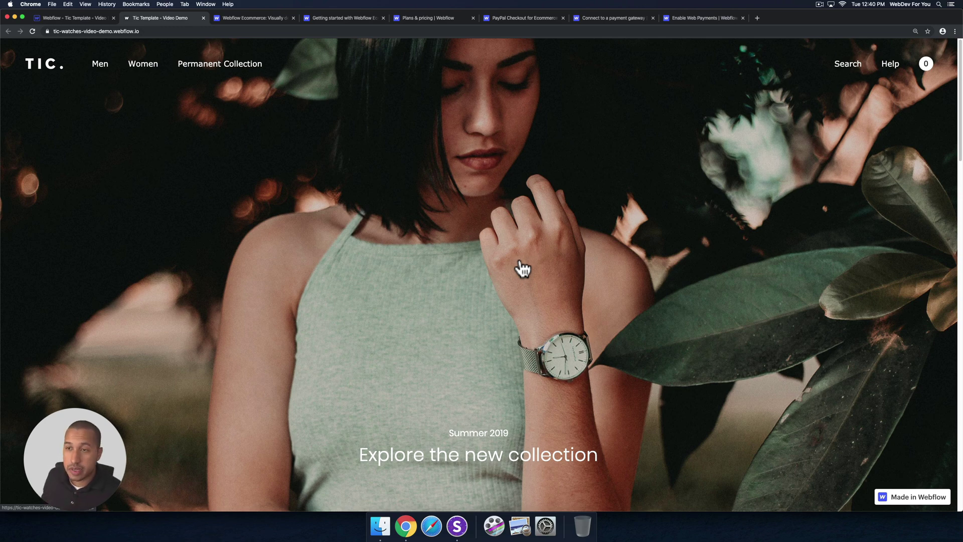
Show and dismiss the Tic demo store's search overlay, and examine the home page's New Arrivals section and watches.
click(847, 65)
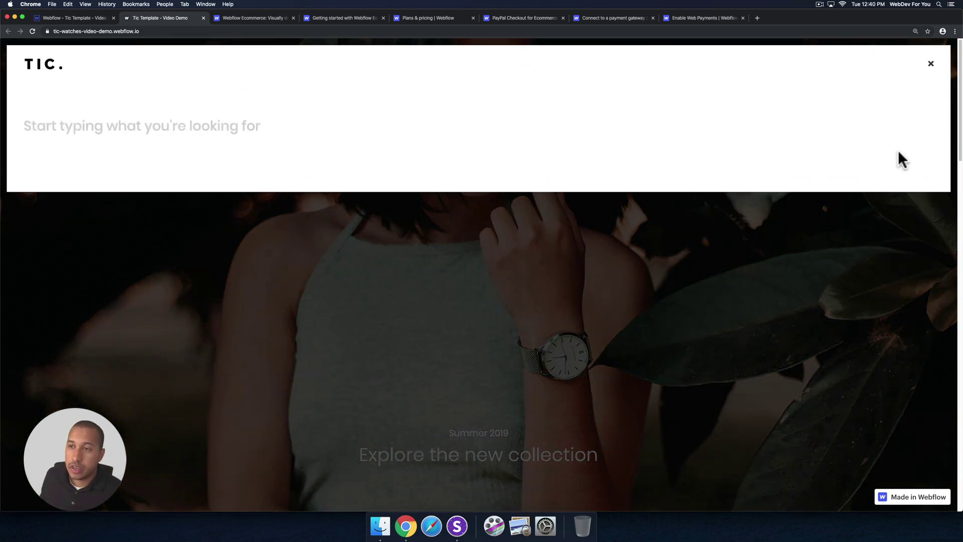
click(931, 65)
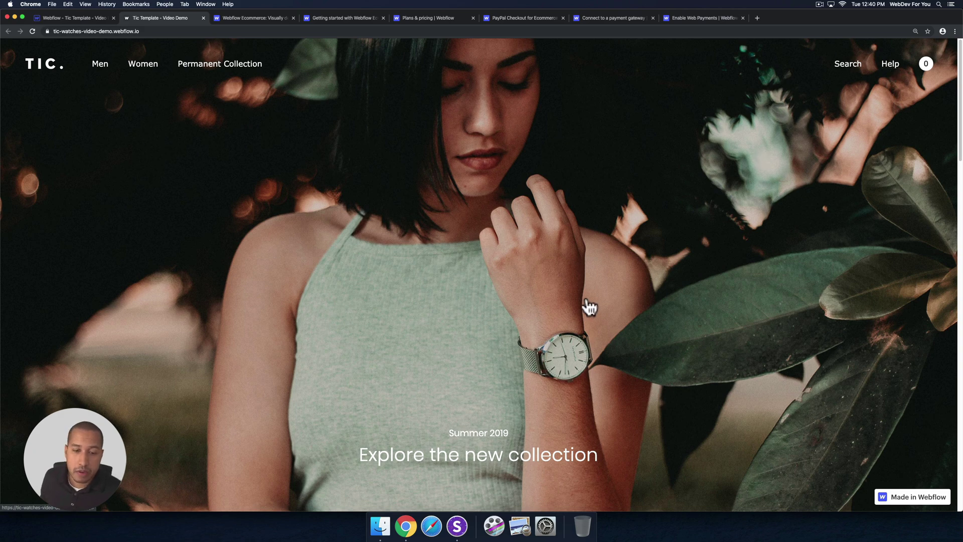
scroll(586, 306, down, 4)
scroll(587, 307, down, 3)
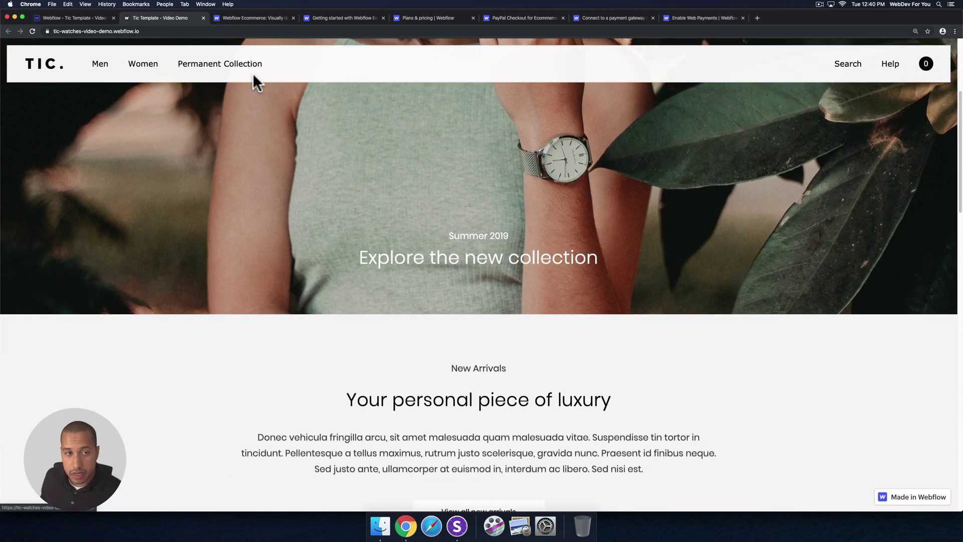
scroll(309, 68, down, 2)
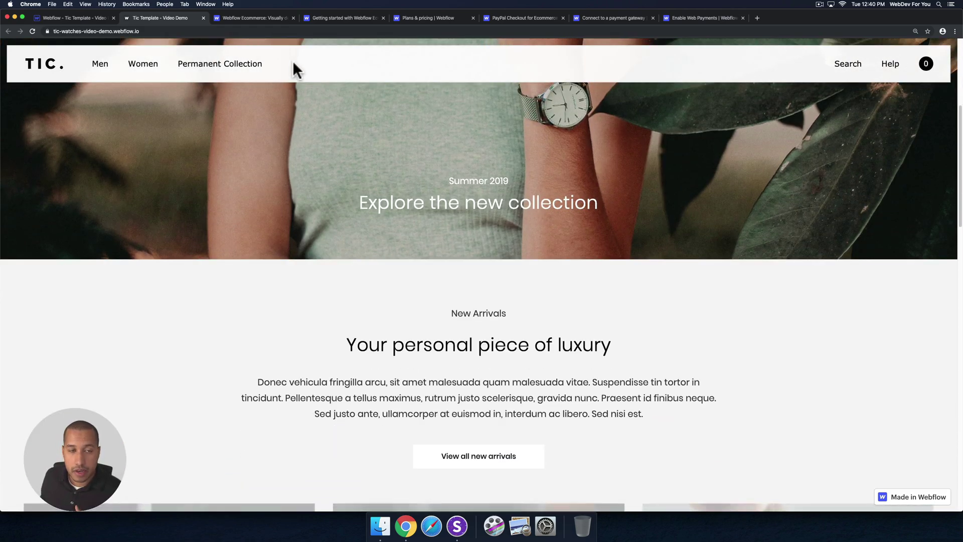
scroll(389, 179, down, 3)
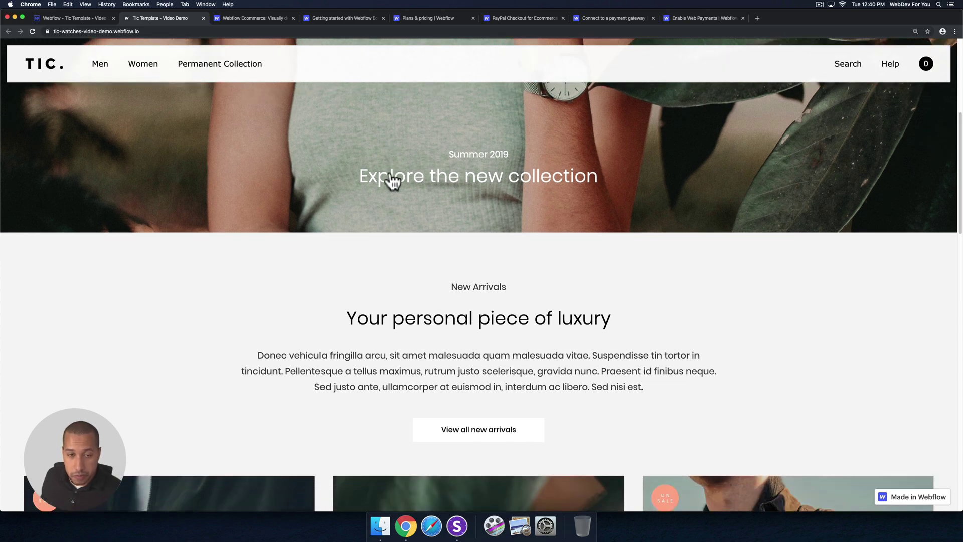
scroll(390, 173, down, 5)
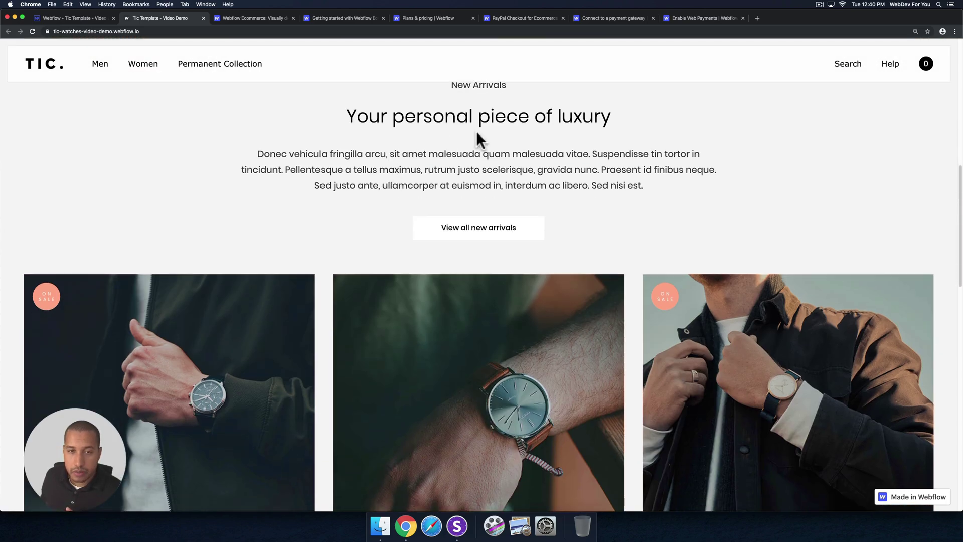
scroll(239, 257, down, 2)
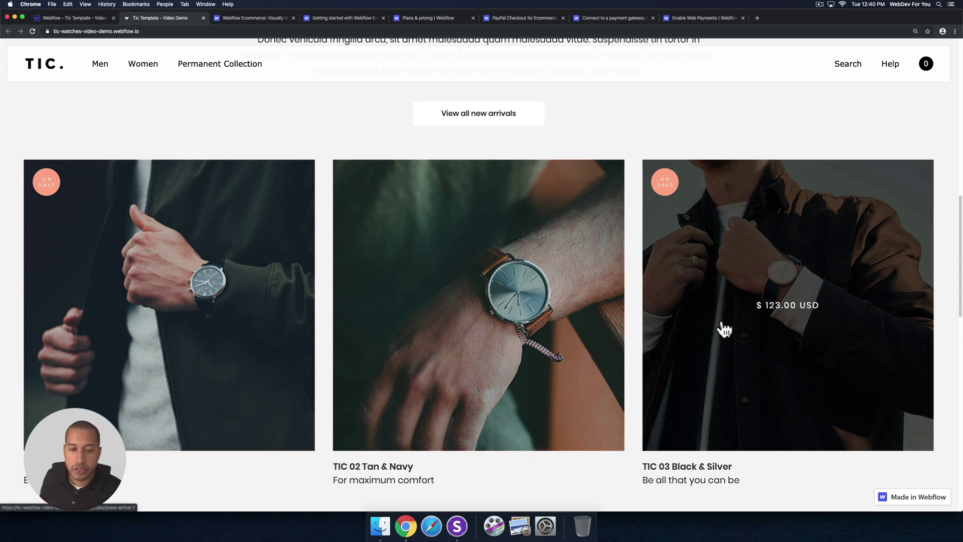
Examine the home page's Essential Series and Wisconsin Flagship Store promos and the footer's email signup, and return to the hero image.
scroll(696, 301, down, 10)
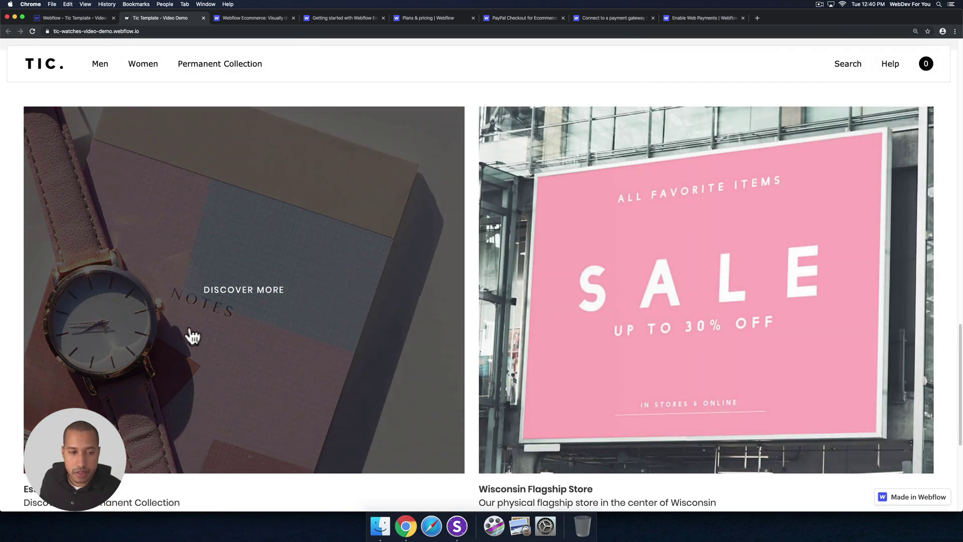
scroll(275, 370, down, 1)
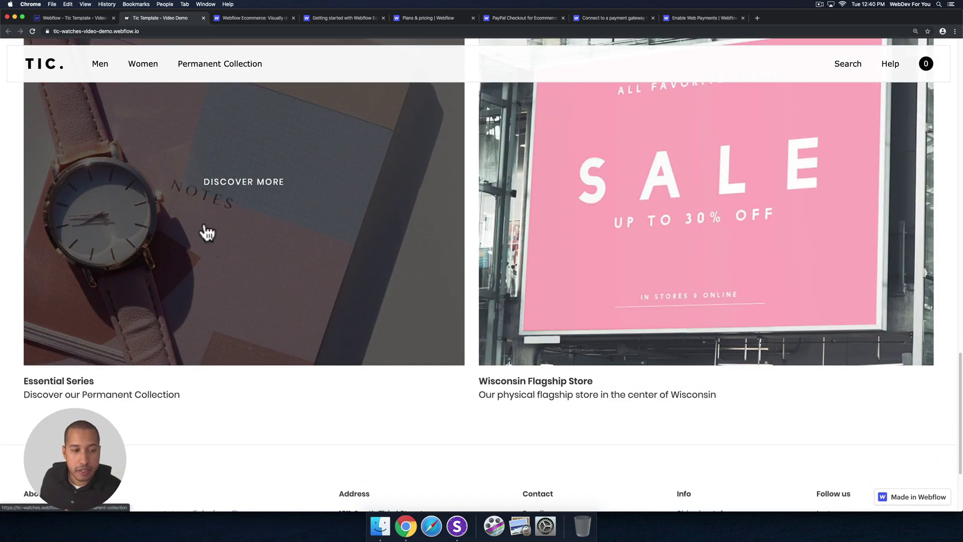
scroll(245, 266, up, 2)
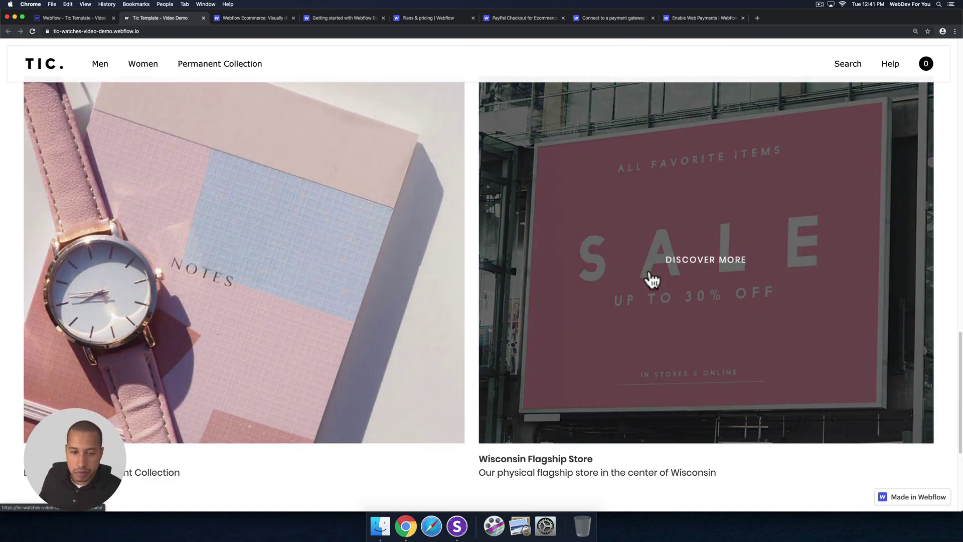
scroll(592, 264, down, 5)
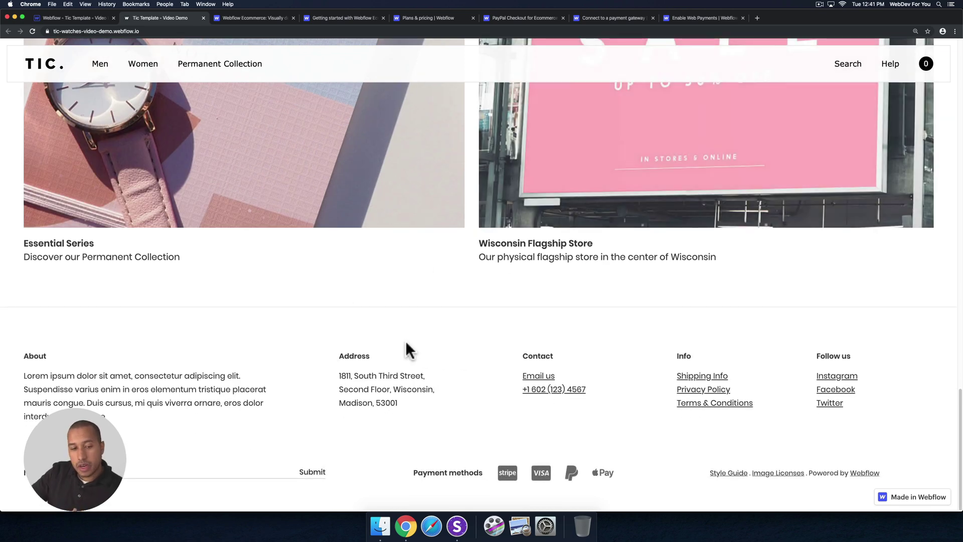
click(128, 474)
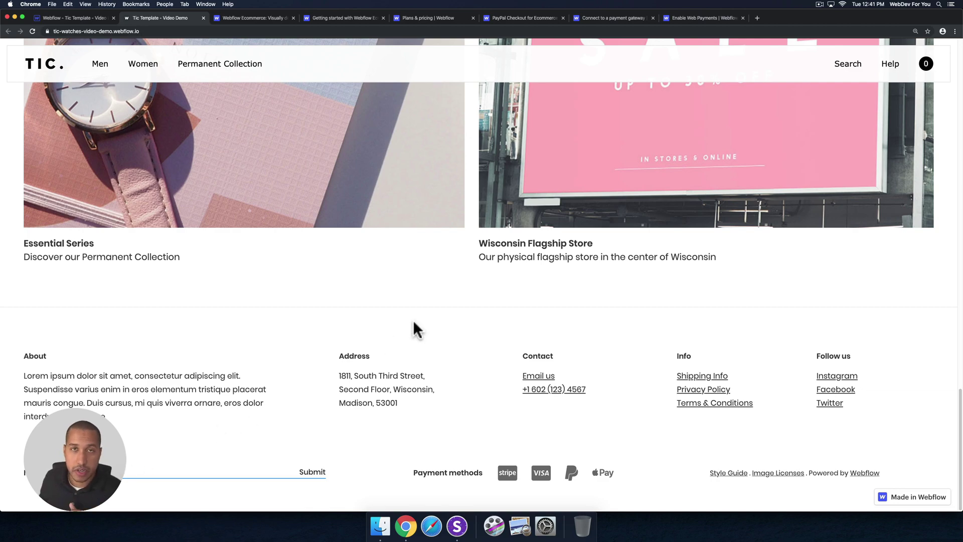
scroll(413, 316, up, 6)
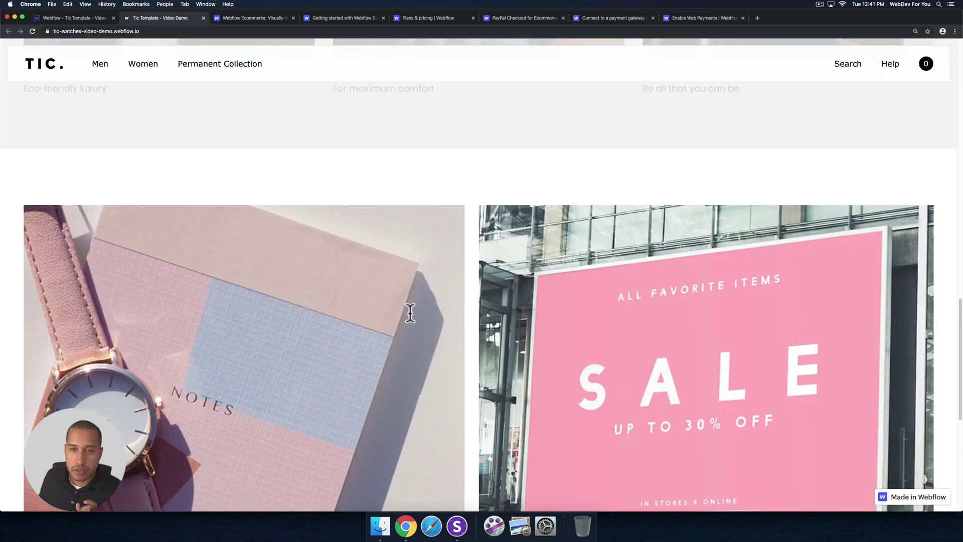
scroll(410, 312, up, 15)
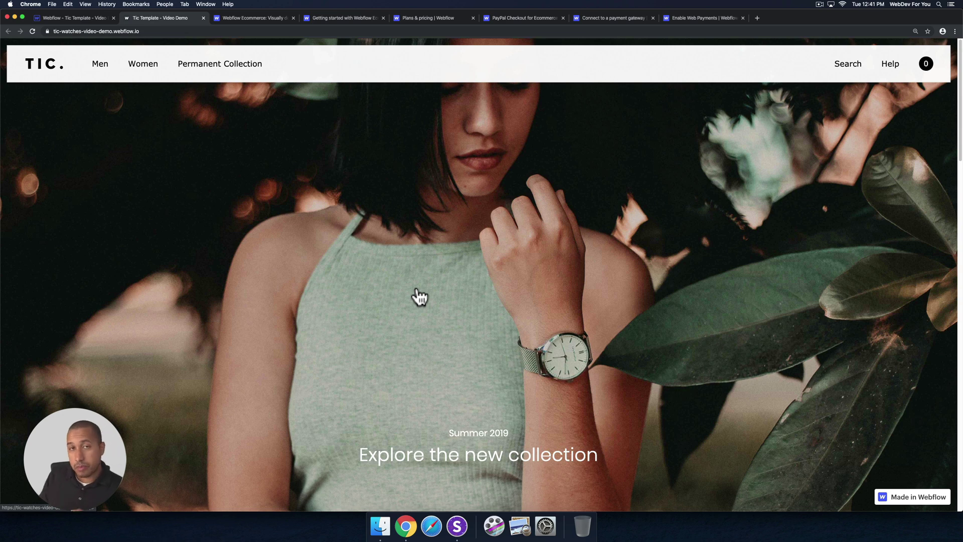
Examine the Women category page's hero image, TIC 01, 02 and 03 watches, and Features section.
click(143, 65)
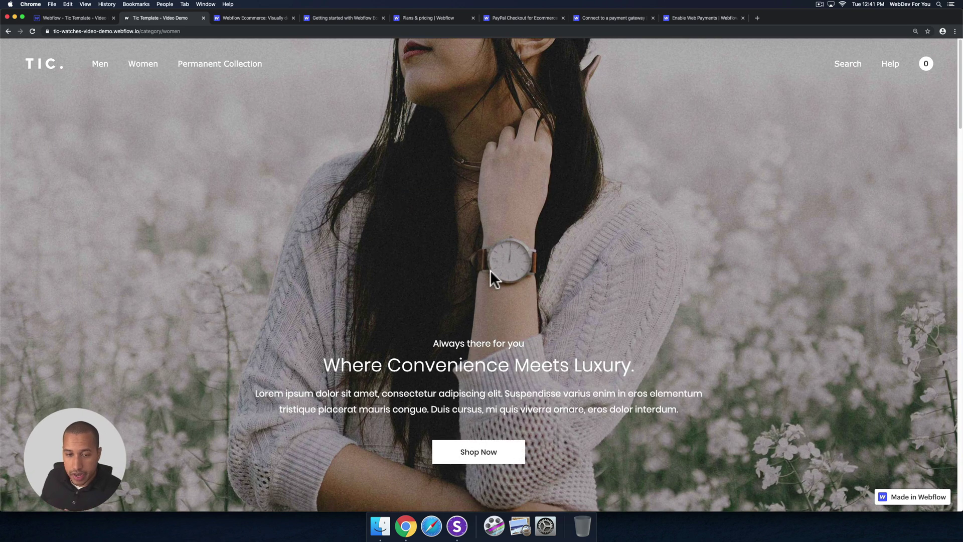
scroll(490, 270, down, 10)
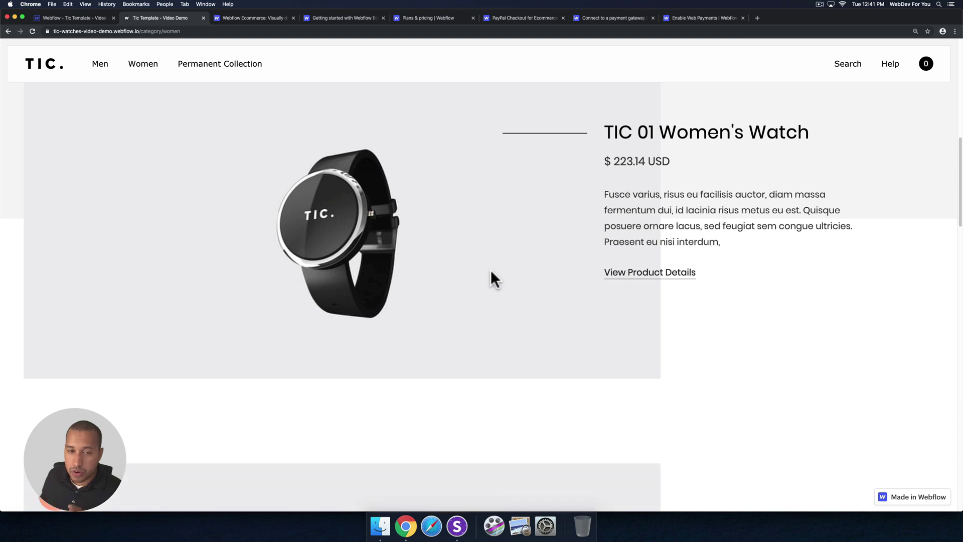
scroll(490, 269, down, 12)
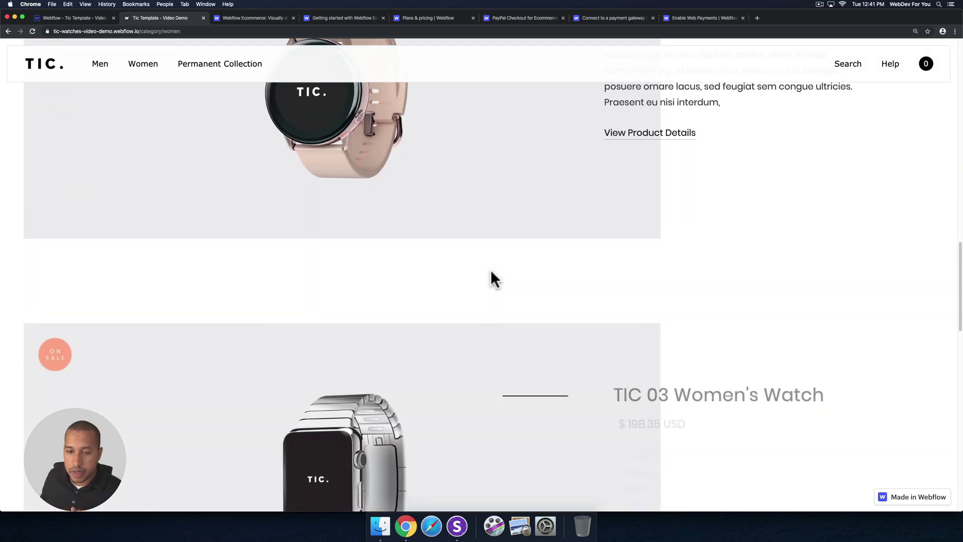
scroll(491, 269, down, 8)
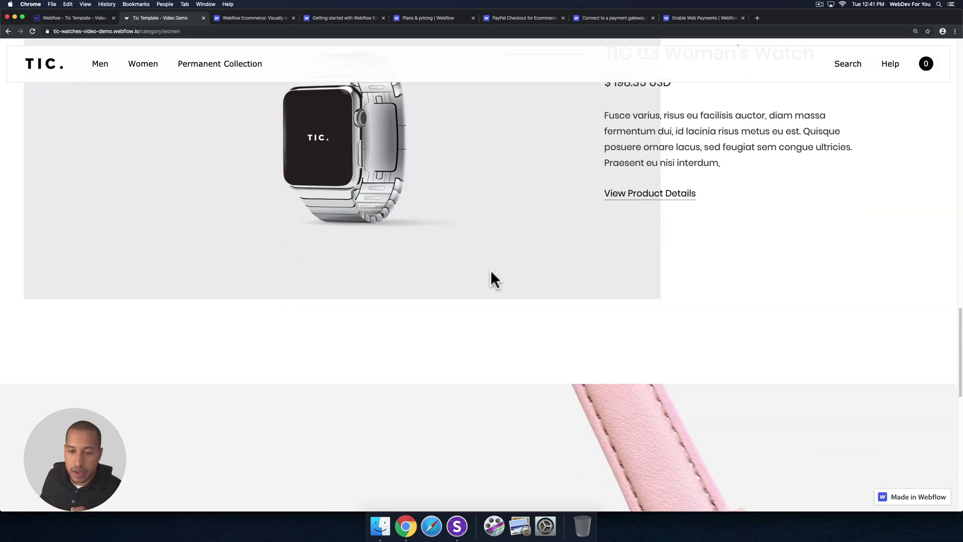
scroll(491, 270, down, 8)
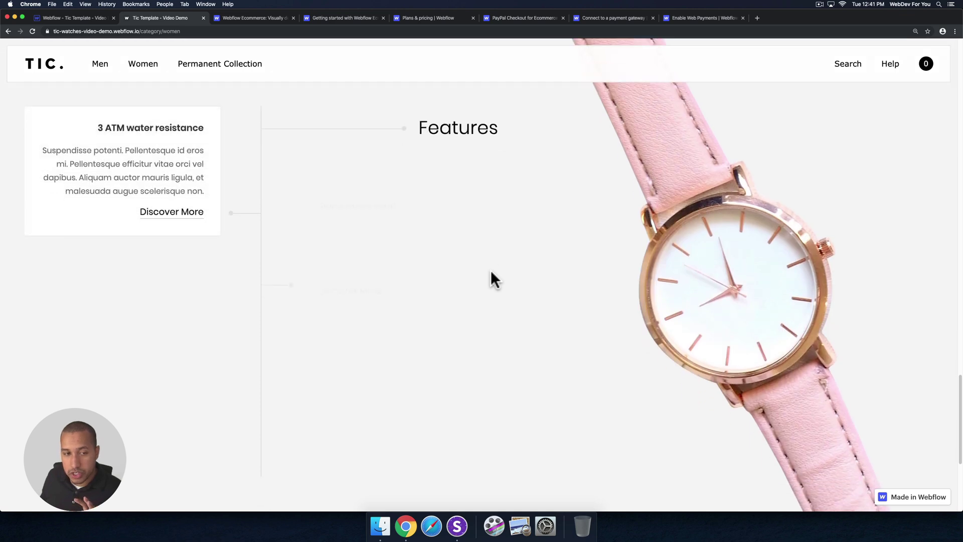
scroll(491, 269, down, 1)
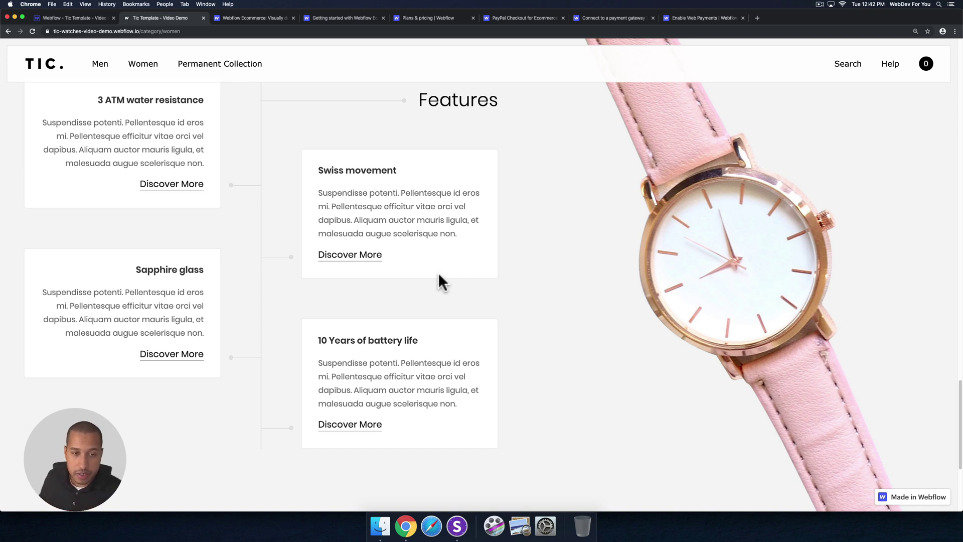
scroll(437, 271, up, 1)
scroll(436, 271, up, 1)
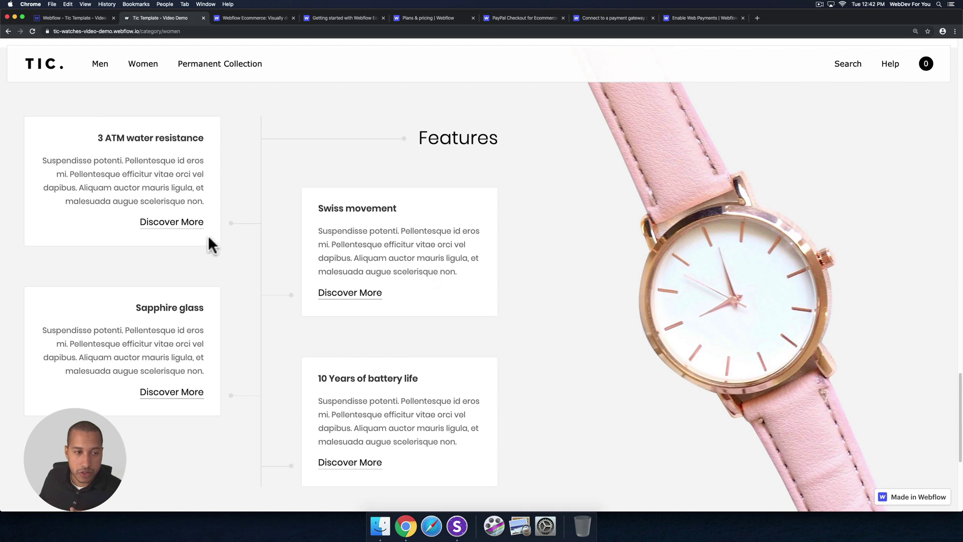
Follow the 3 ATM water resistance feature's Discover More link and examine the FAQ page's search field, questions and footer.
click(190, 231)
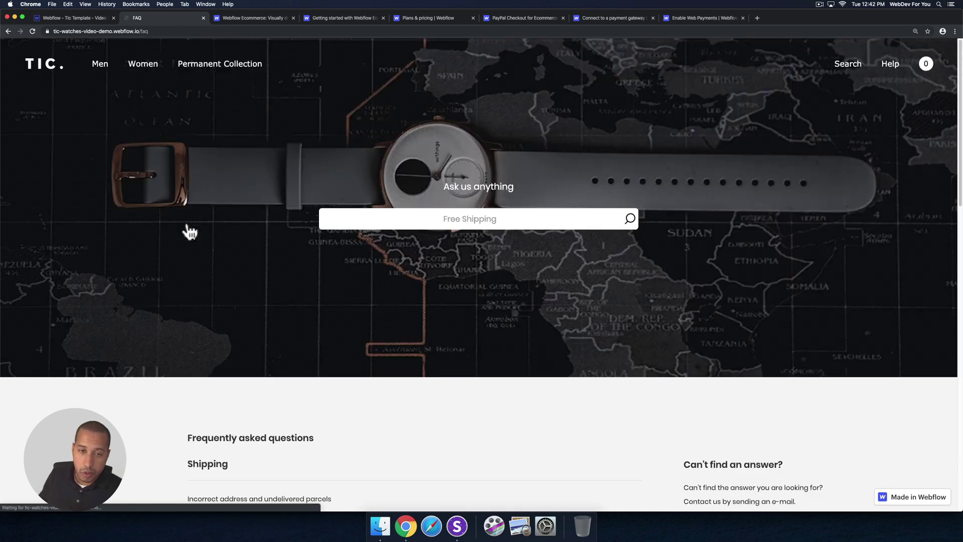
click(469, 220)
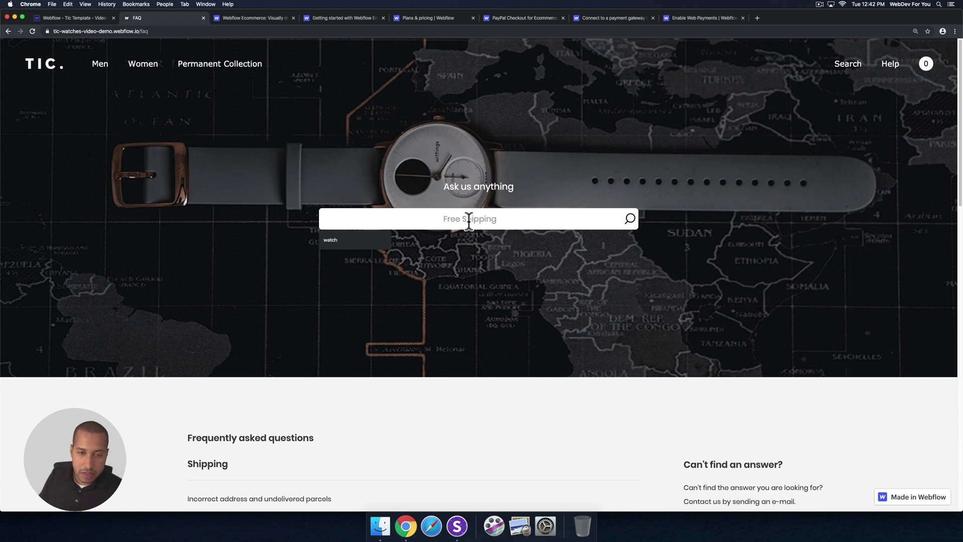
scroll(492, 261, down, 10)
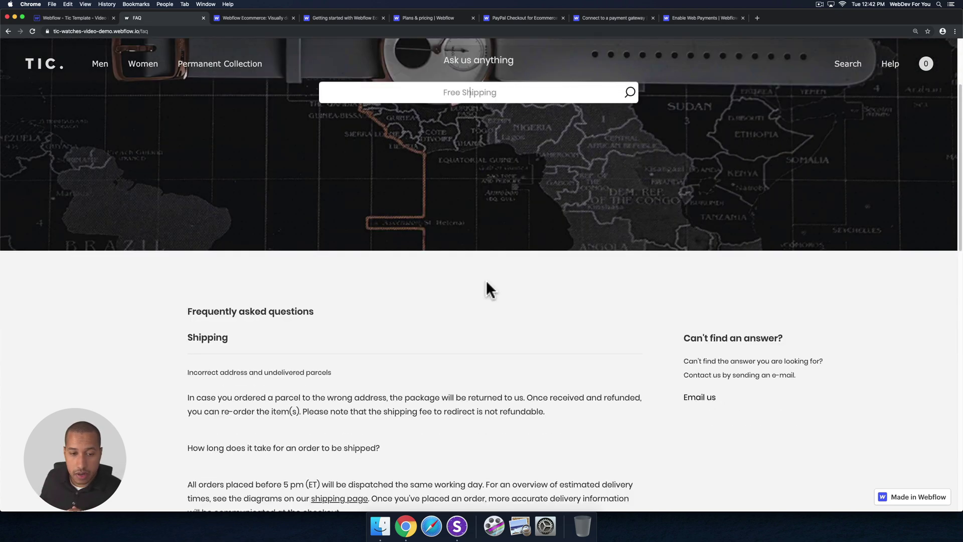
scroll(288, 261, down, 5)
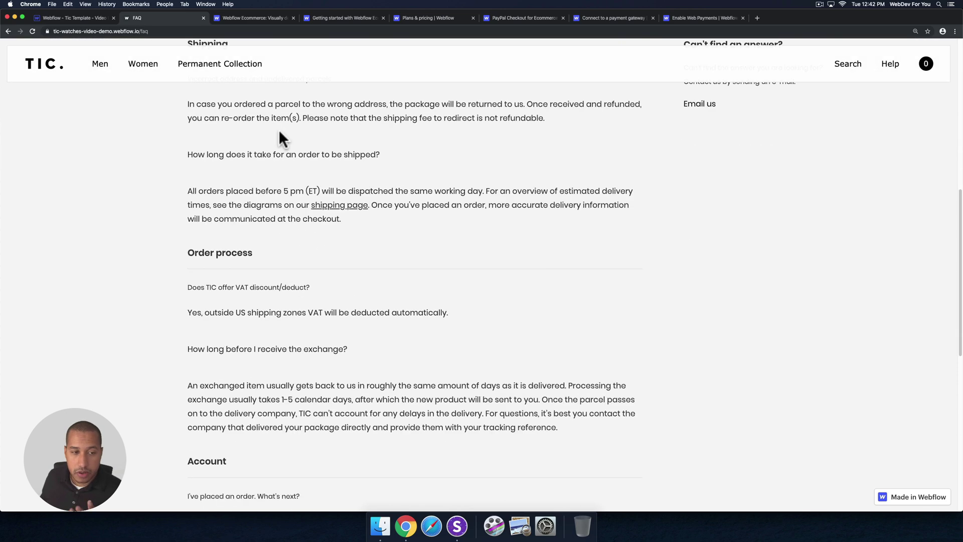
scroll(363, 221, down, 1)
scroll(359, 231, down, 12)
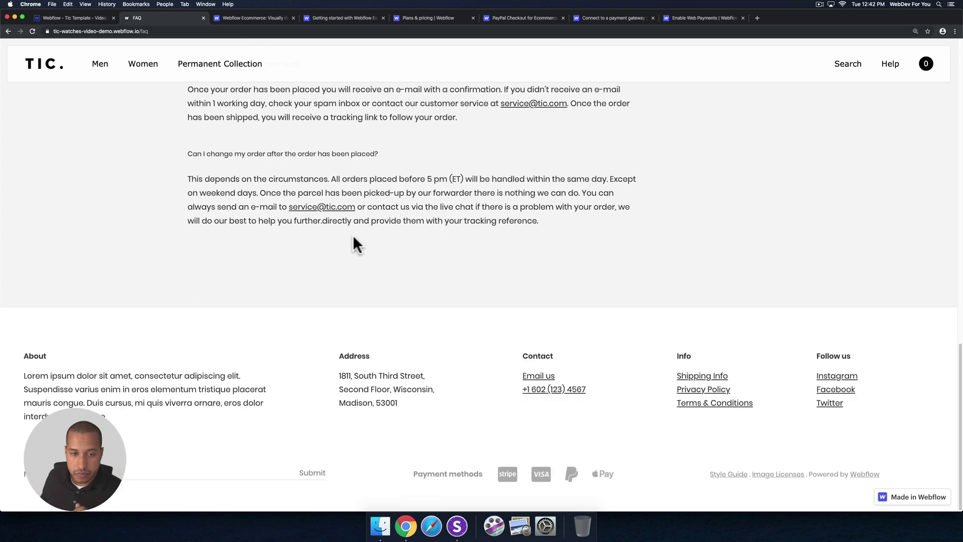
scroll(353, 235, up, 20)
scroll(352, 235, up, 3)
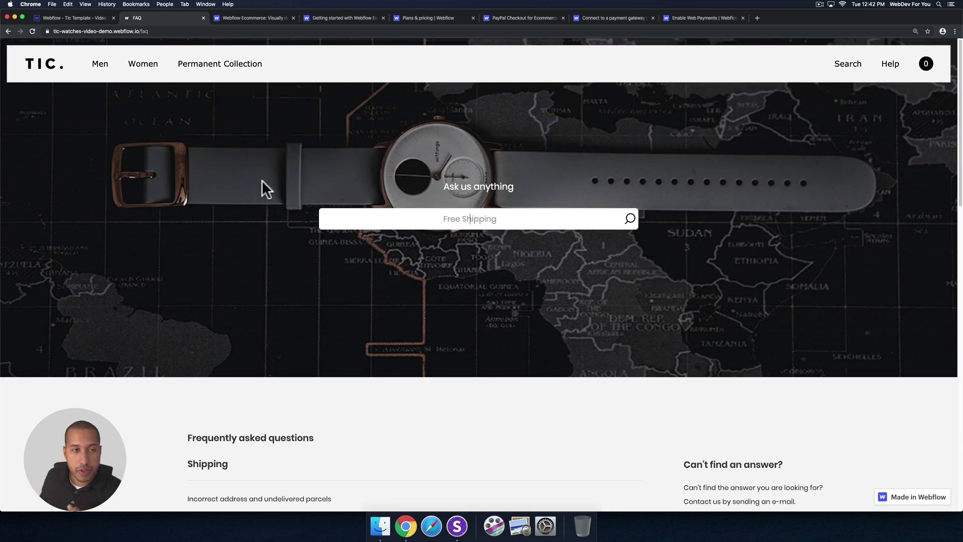
Return to the Women category page and examine its watch listings and hero image with the Shop Now call to action.
click(8, 31)
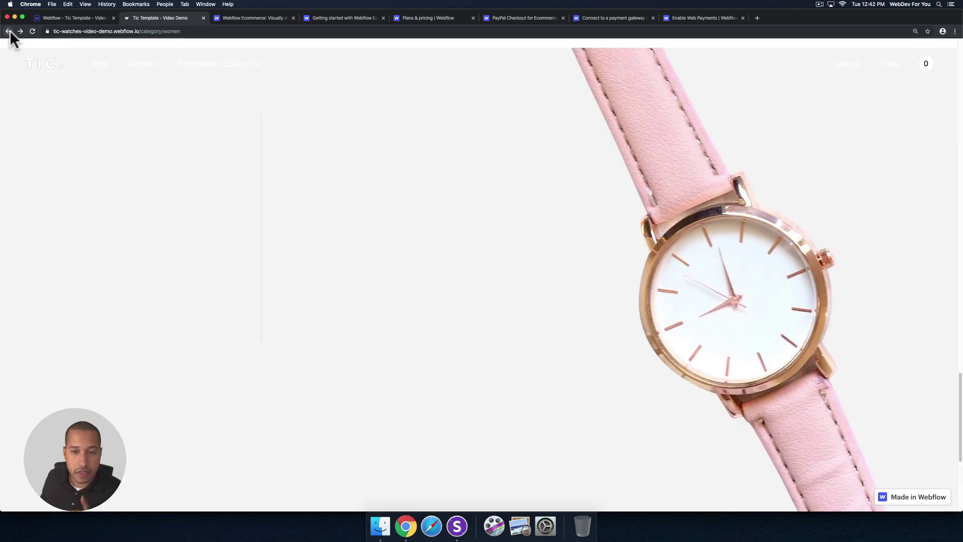
scroll(418, 143, up, 15)
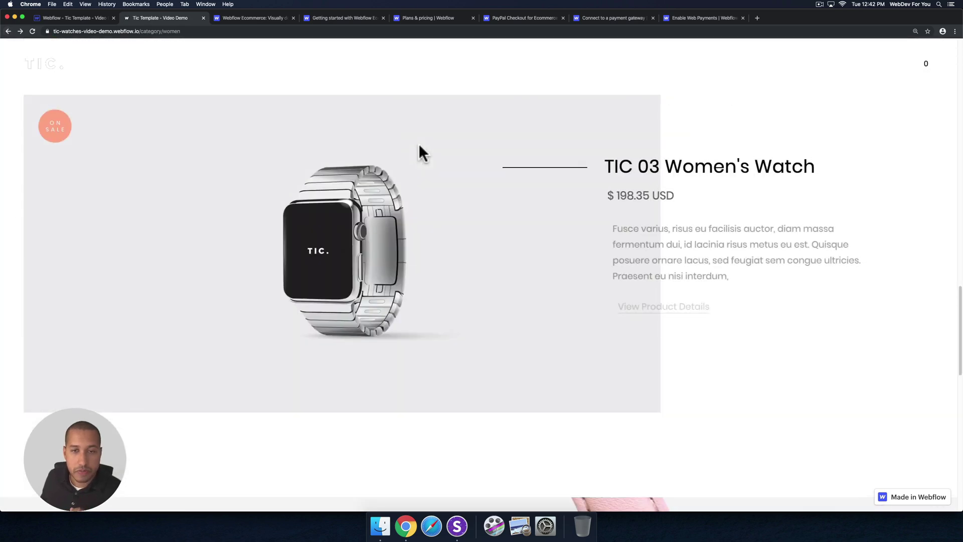
scroll(419, 143, up, 15)
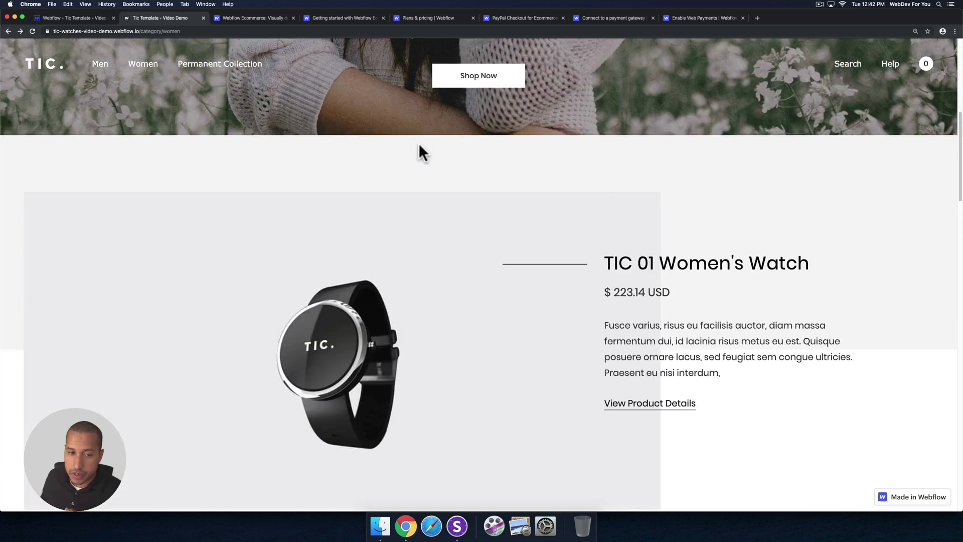
scroll(418, 142, down, 2)
scroll(418, 142, up, 5)
scroll(418, 143, down, 4)
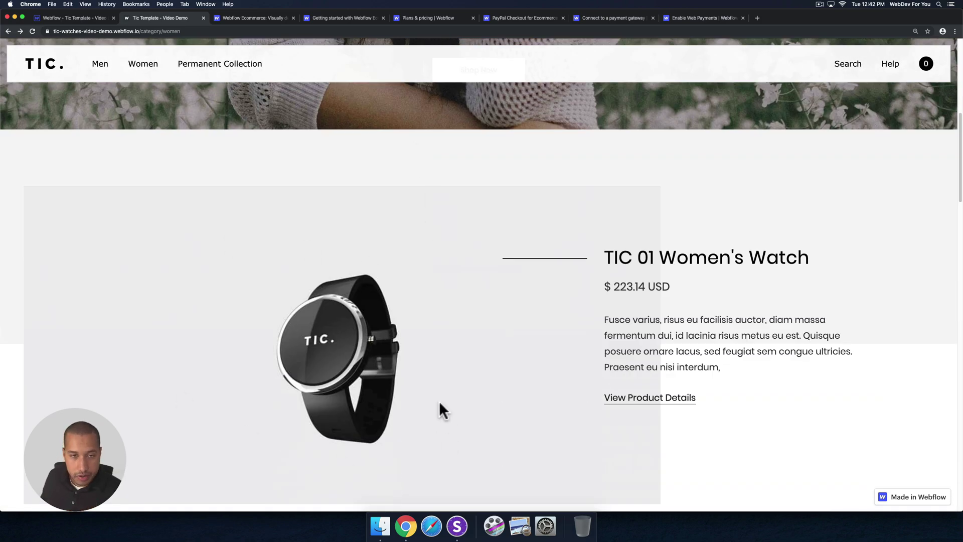
scroll(438, 401, up, 5)
scroll(432, 402, down, 5)
scroll(434, 403, up, 5)
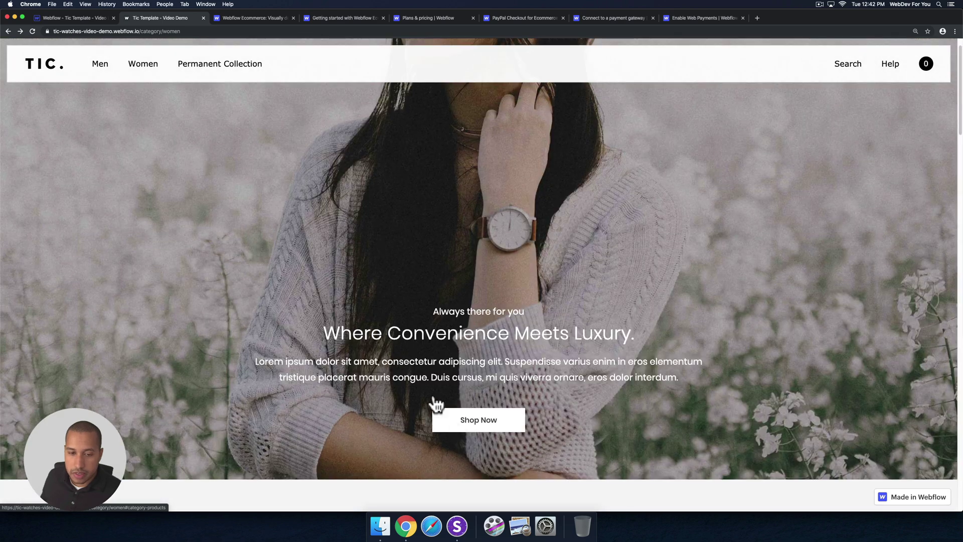
click(483, 421)
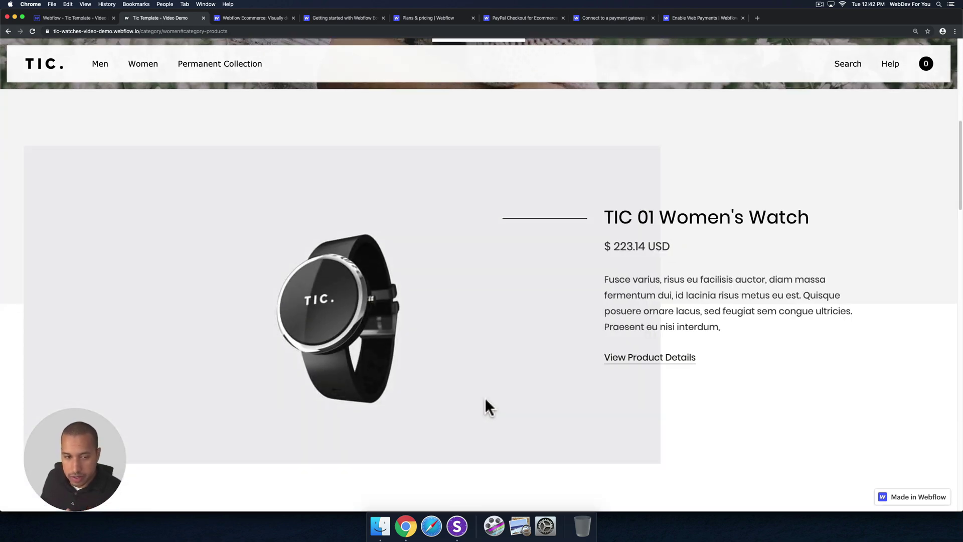
click(657, 359)
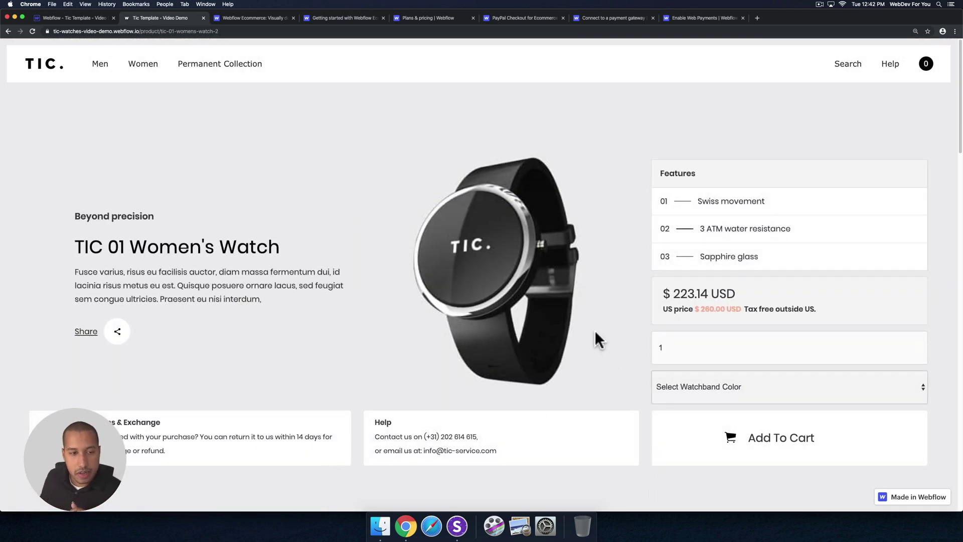
mouse_move(126, 322)
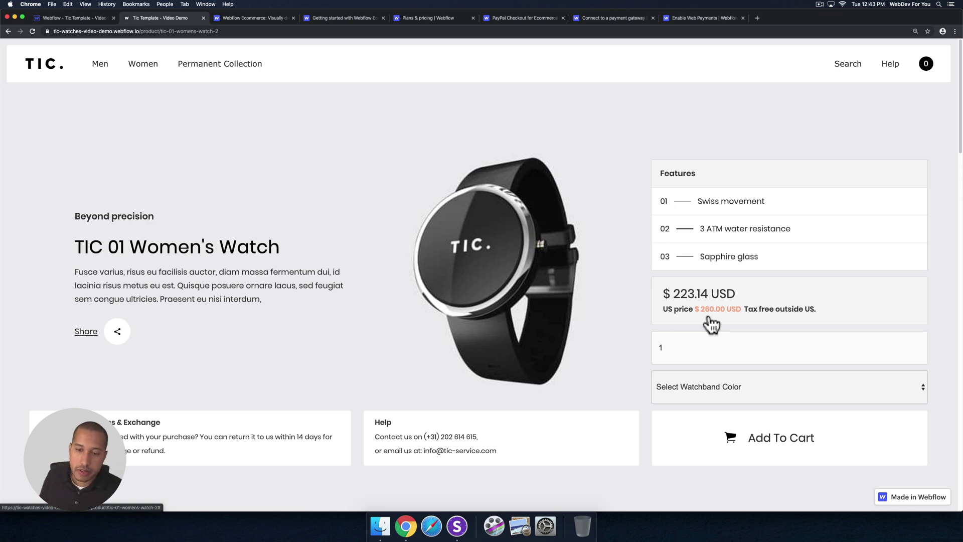
click(726, 387)
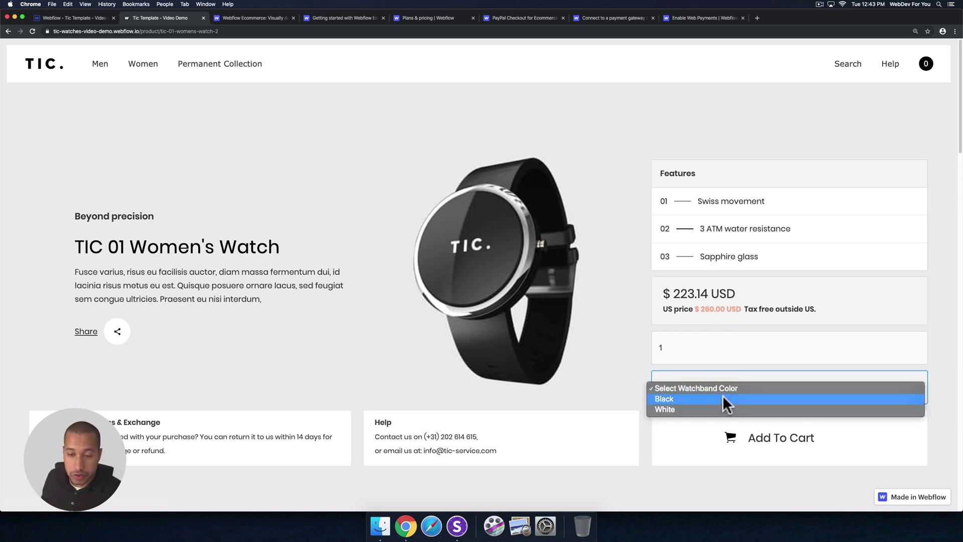
click(715, 409)
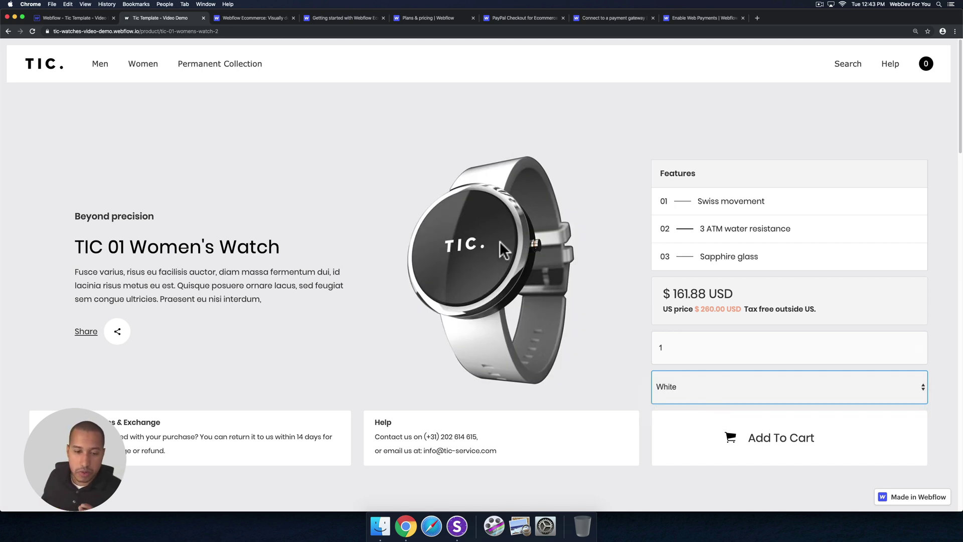
scroll(450, 236, down, 3)
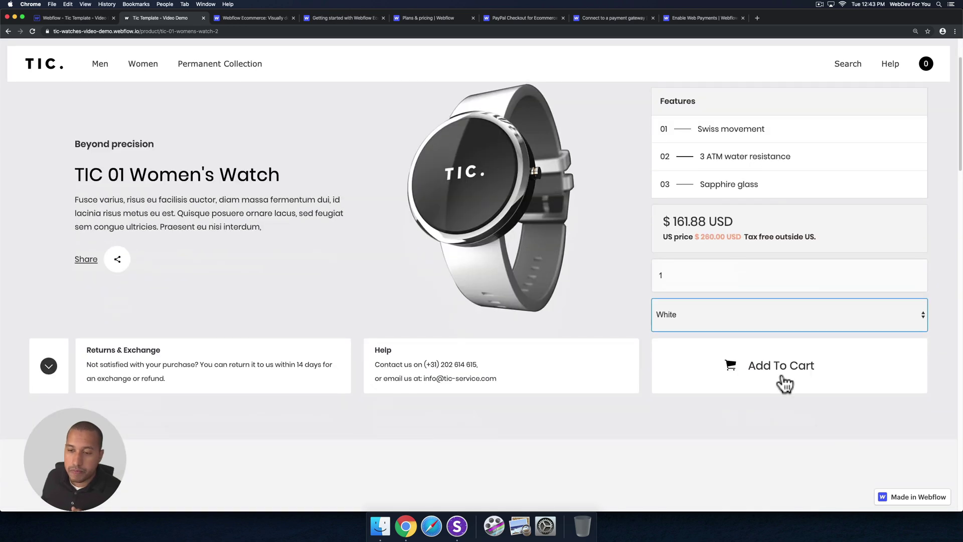
click(781, 375)
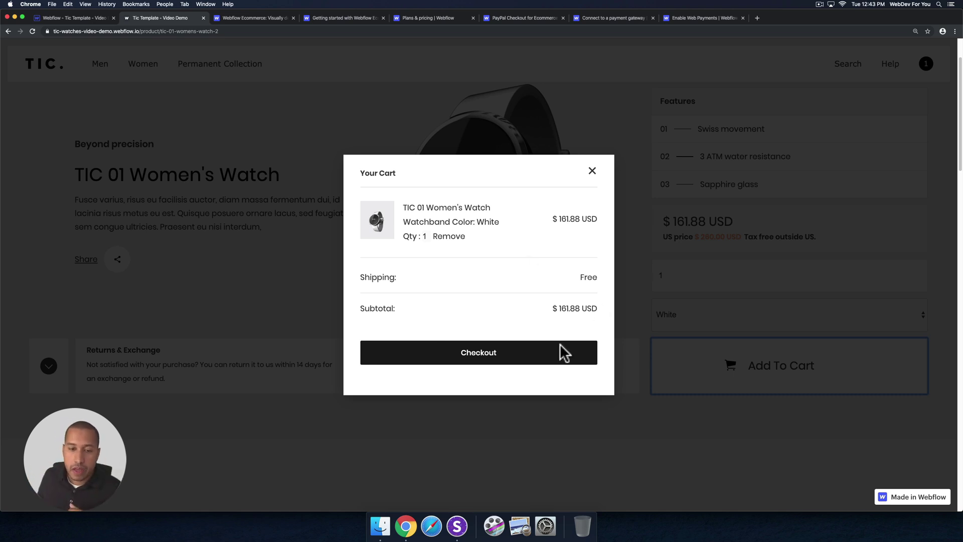
click(494, 354)
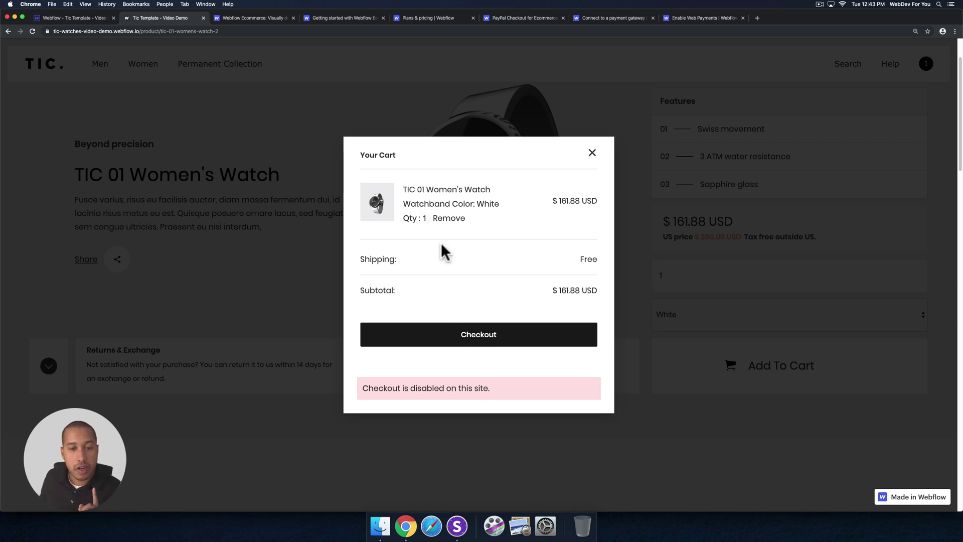
Switch to the Tic template in the Webflow Designer and open its Checkout page.
click(78, 17)
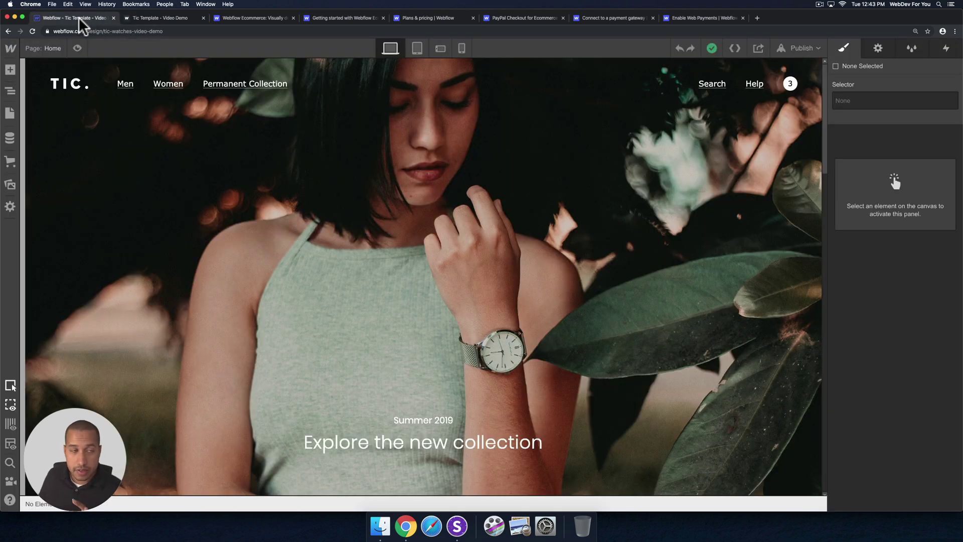
click(13, 114)
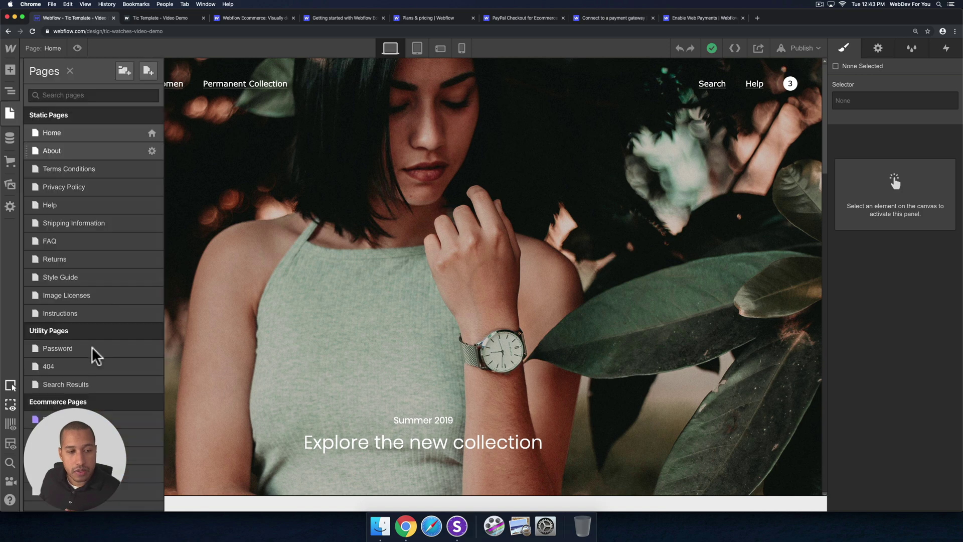
click(96, 455)
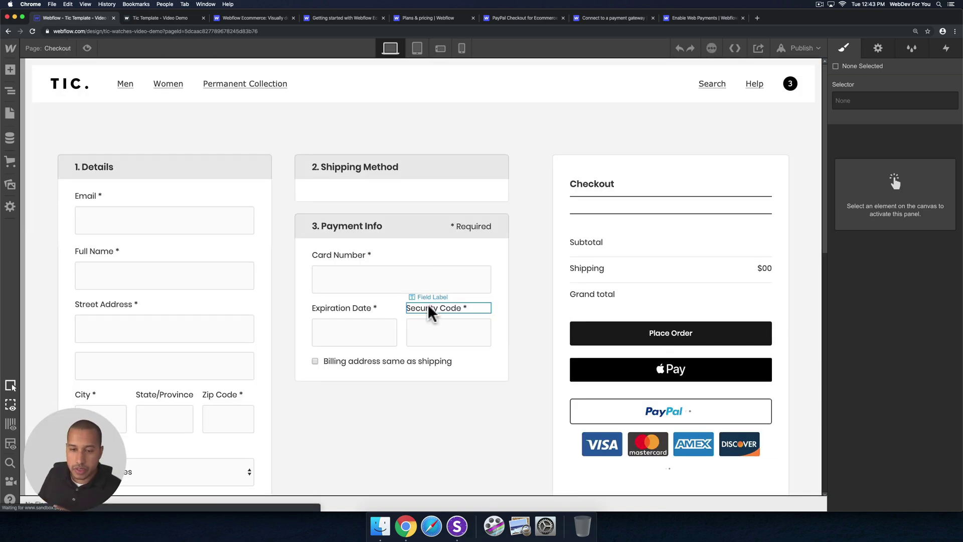
Examine the Checkout page's Details, Shipping Method and Payment Info blocks and its order summary.
scroll(437, 213, down, 5)
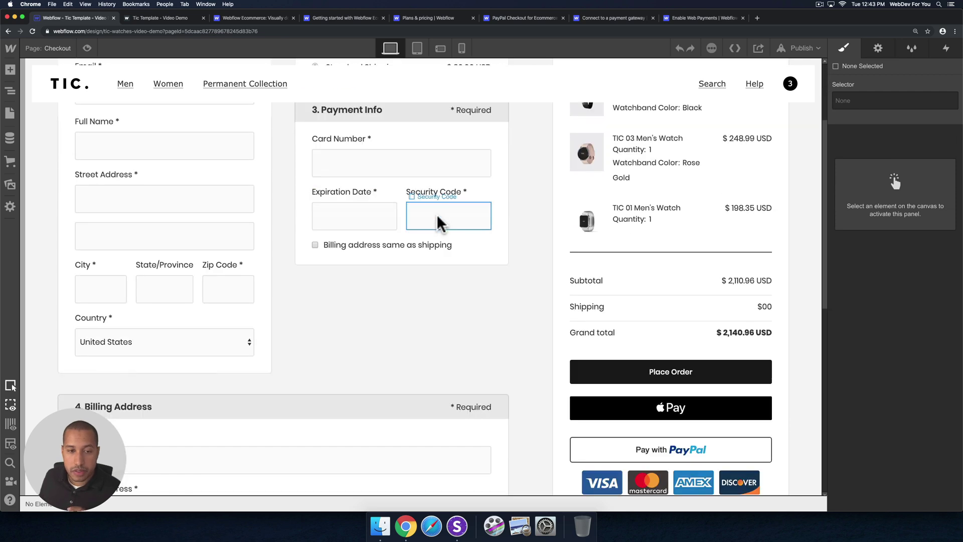
scroll(436, 216, down, 3)
scroll(436, 216, up, 8)
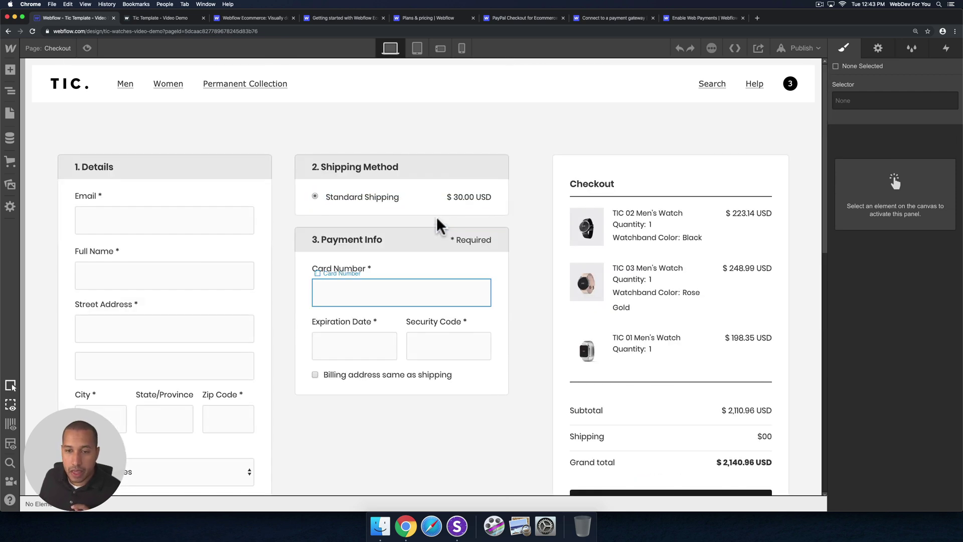
scroll(421, 224, down, 3)
scroll(176, 155, up, 3)
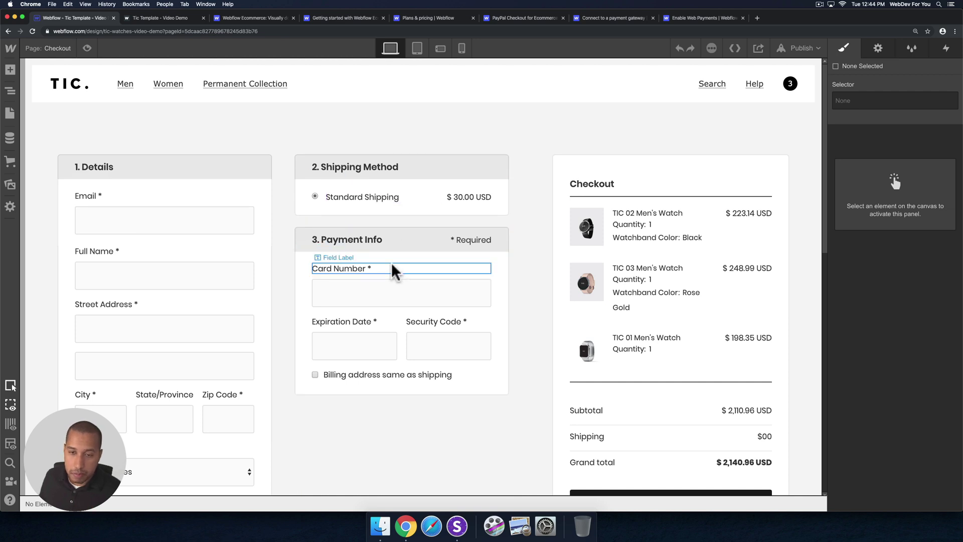
Examine the Billing Address block and the payment options, and select the PayPal button under the order summary.
scroll(391, 263, down, 7)
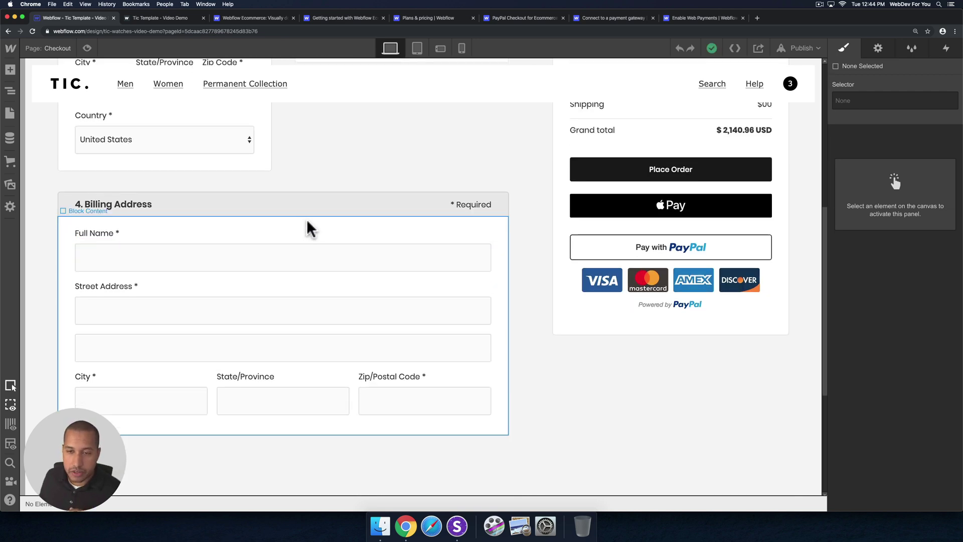
scroll(307, 221, up, 1)
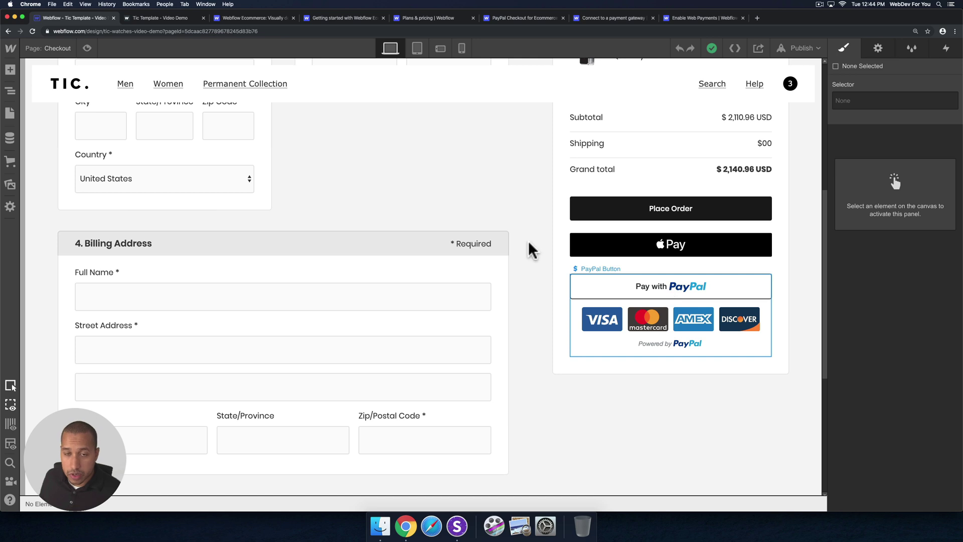
click(666, 291)
scroll(672, 293, up, 1)
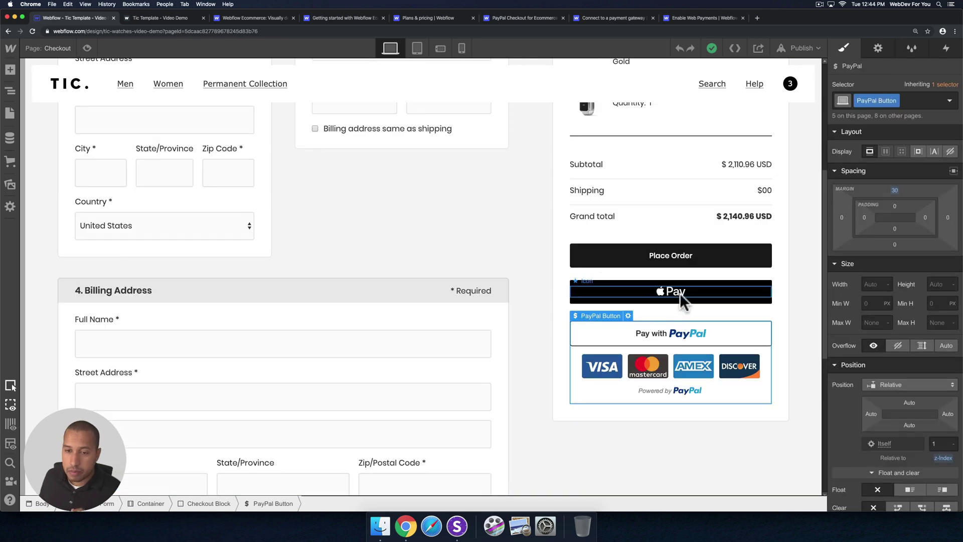
Select the Apple Pay button under Place Order, and open the Checkout (PayPal) page.
click(710, 297)
scroll(702, 300, up, 4)
scroll(687, 316, down, 2)
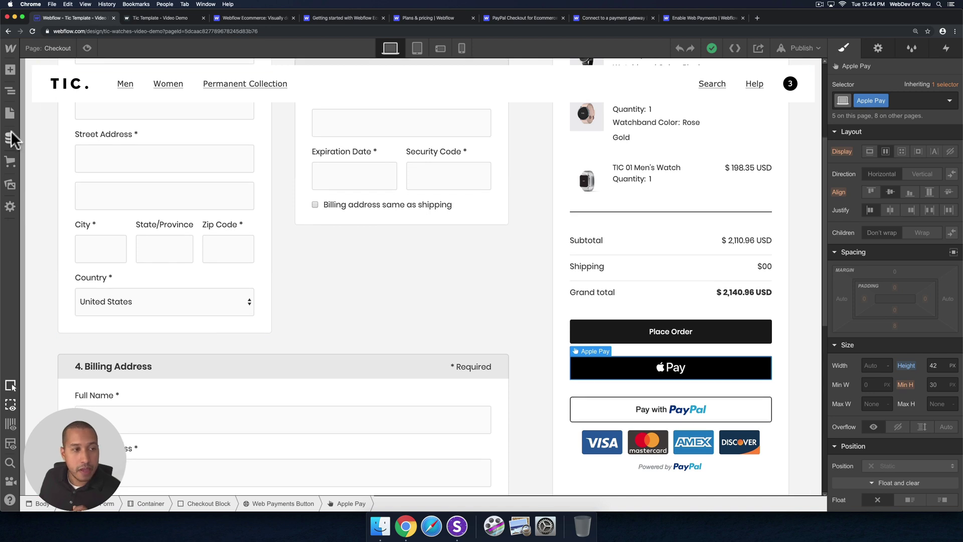
click(10, 113)
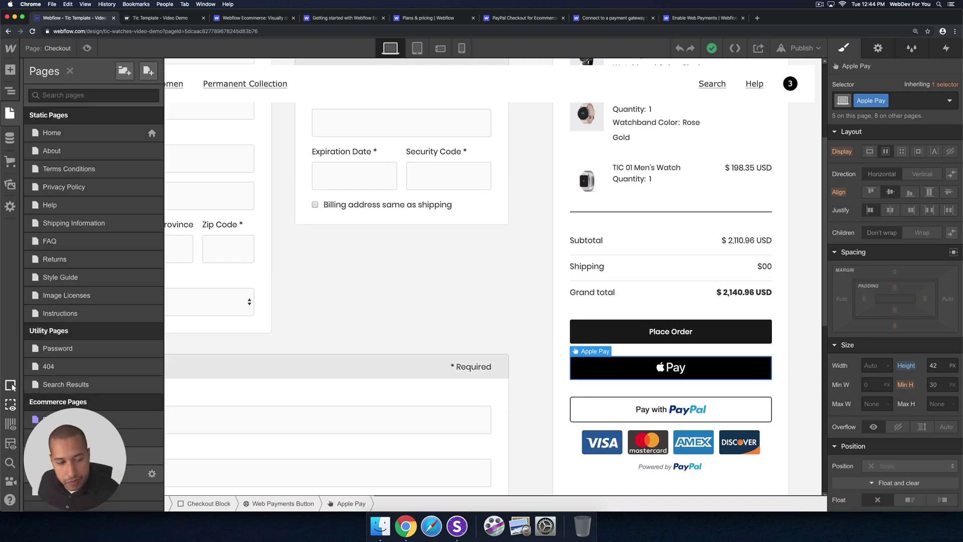
click(100, 474)
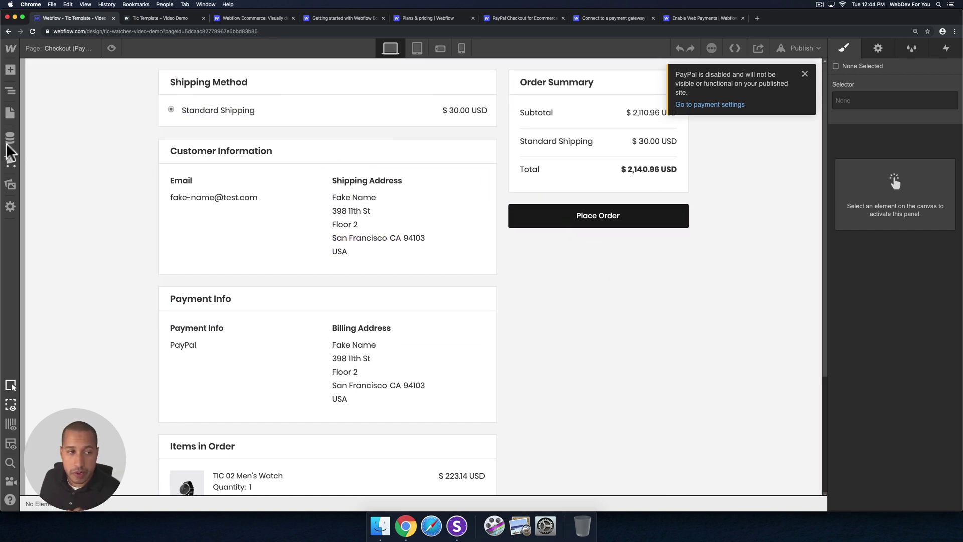
Open the Order Confirmation page and examine its customer, shipping, payment, order summary and item blocks.
click(9, 114)
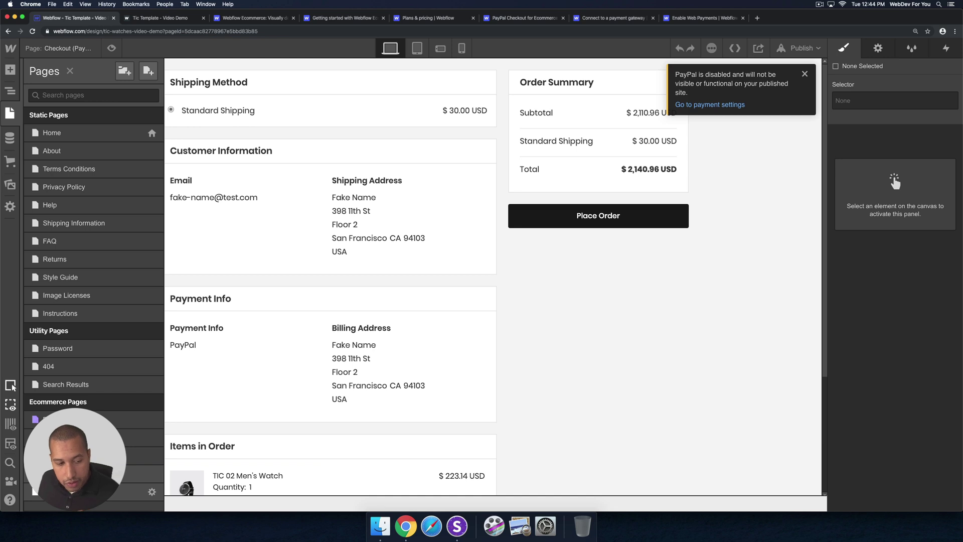
click(65, 437)
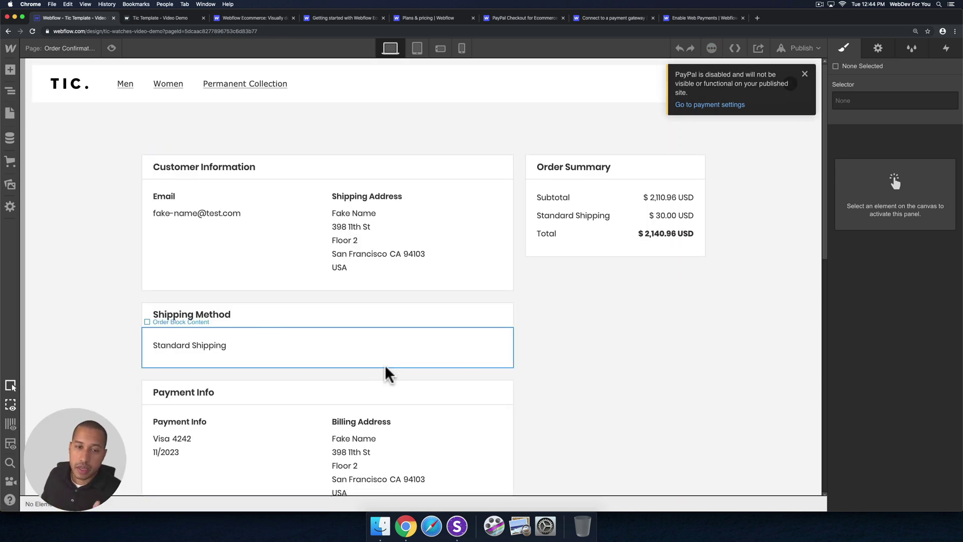
scroll(384, 365, down, 6)
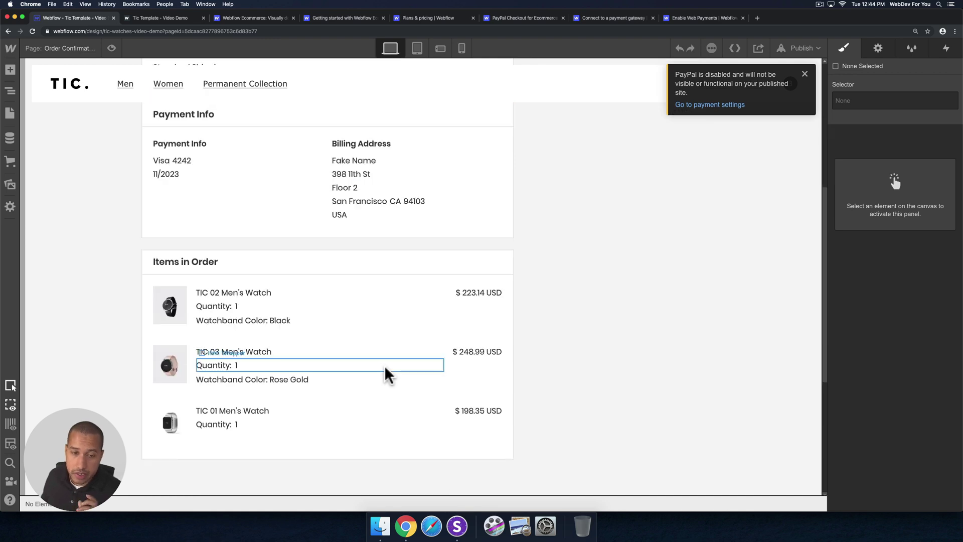
scroll(384, 365, up, 5)
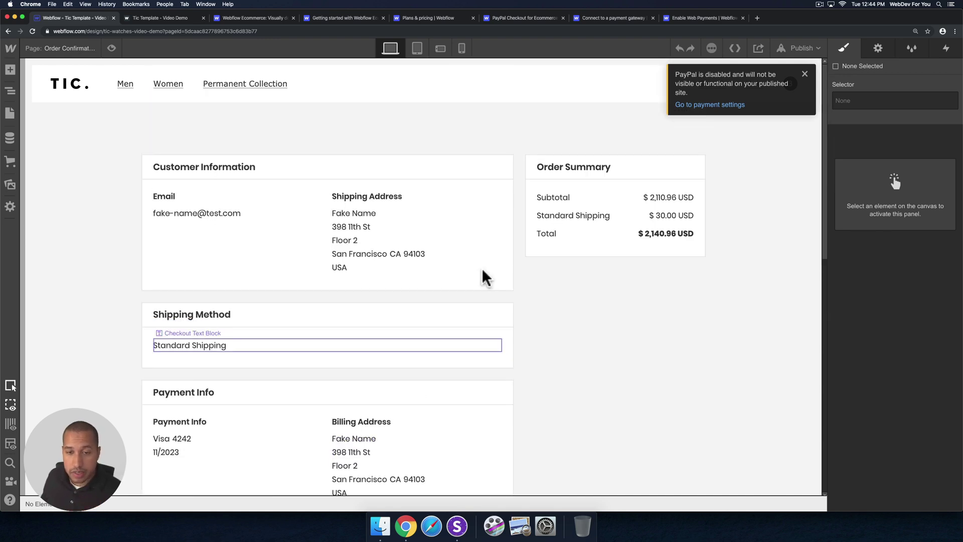
scroll(379, 351, down, 3)
scroll(359, 343, down, 3)
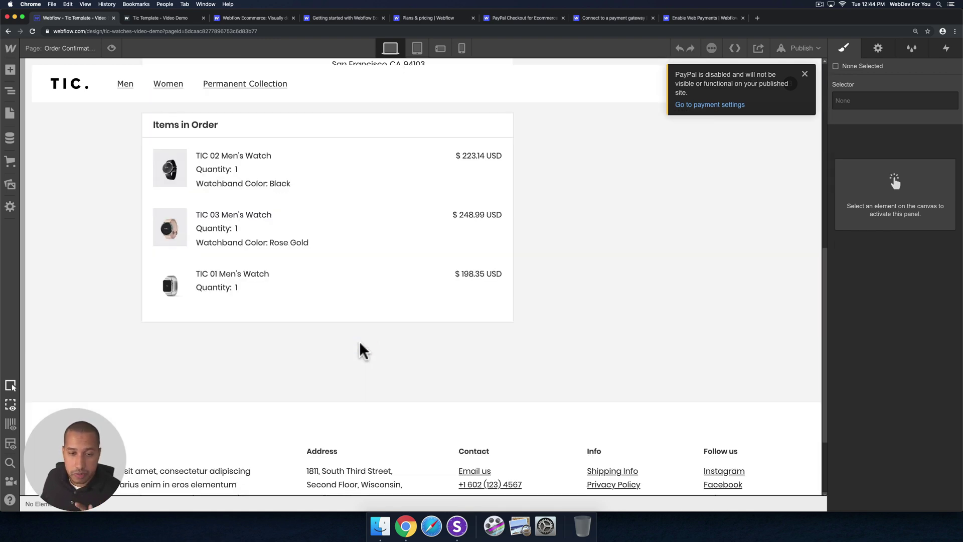
scroll(369, 300, up, 5)
scroll(368, 300, up, 2)
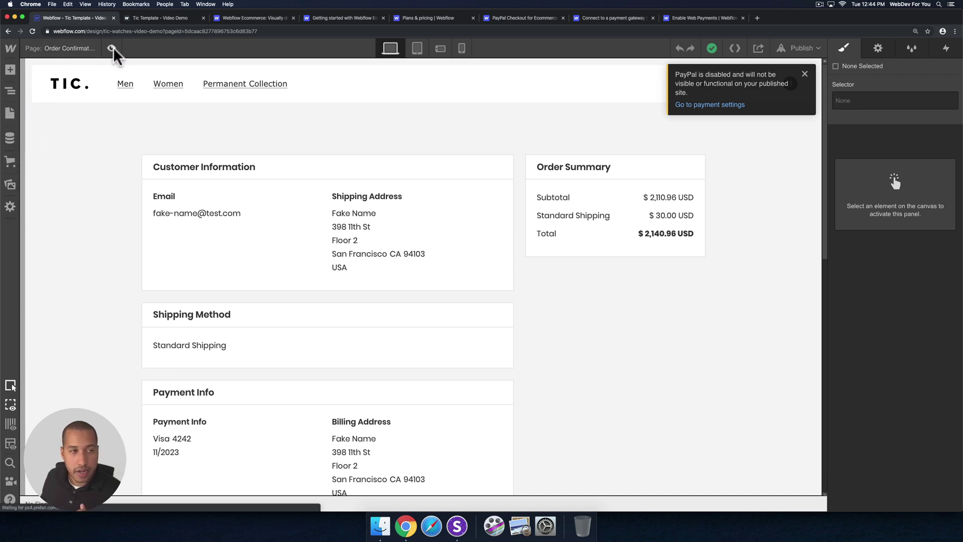
Preview the Order Confirmation page and view the checkout options in the cart.
key(super+shift+p)
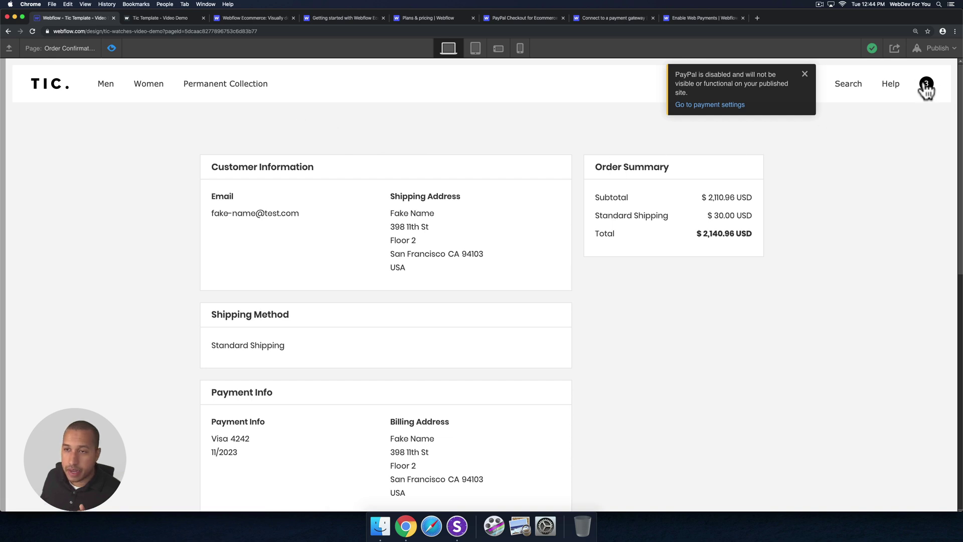
click(805, 73)
click(925, 87)
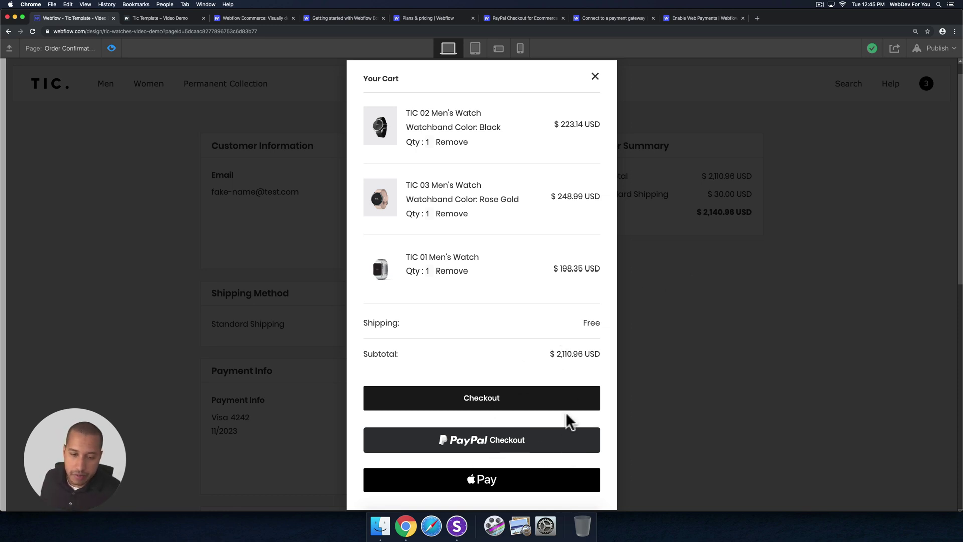
click(722, 386)
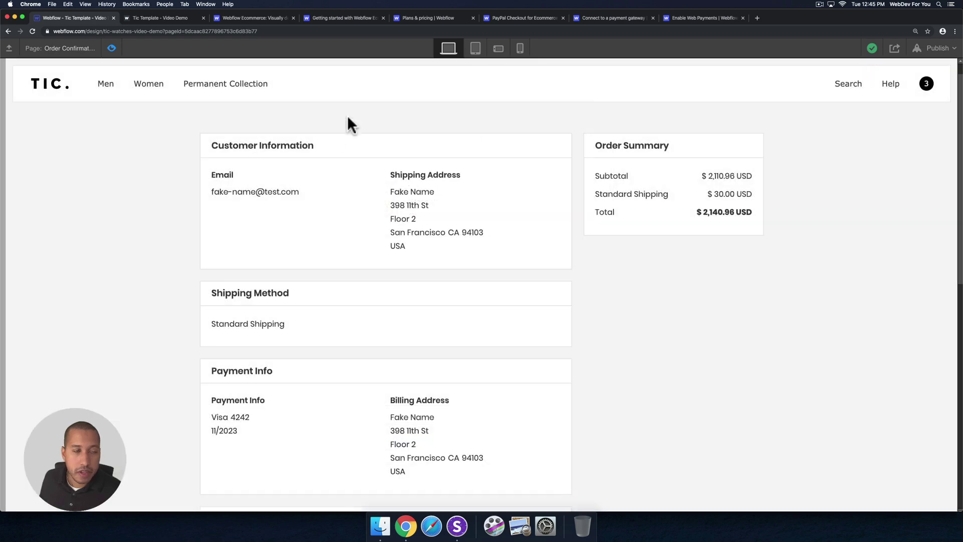
click(152, 16)
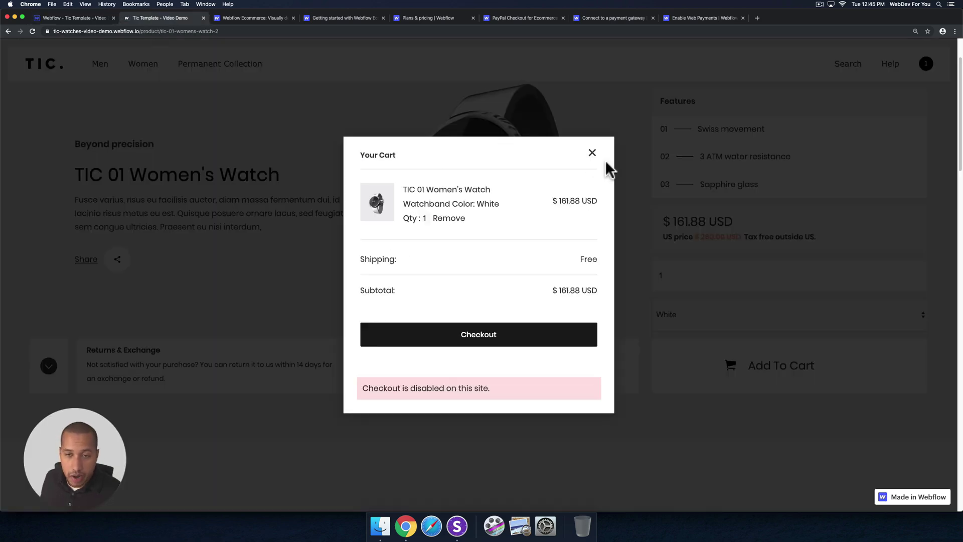
click(591, 160)
scroll(365, 290, down, 2)
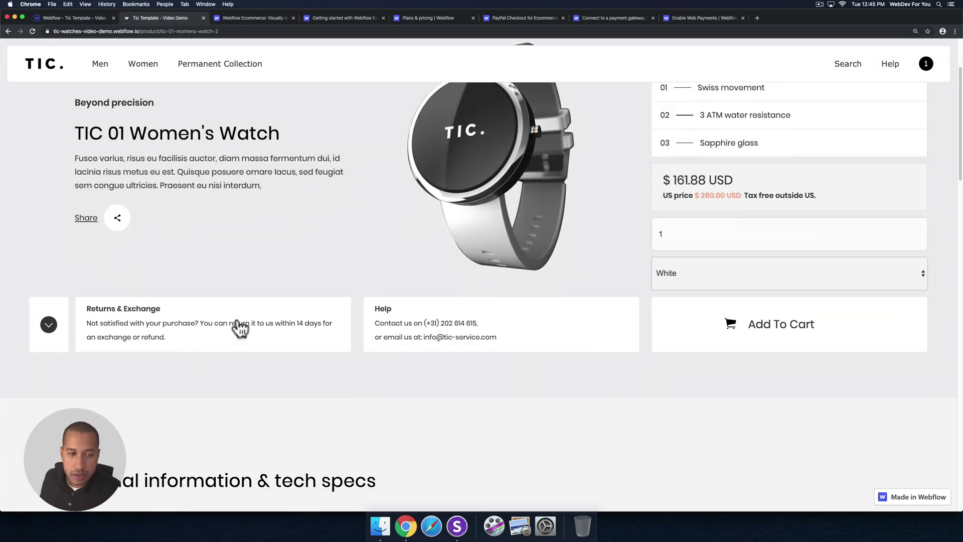
click(48, 330)
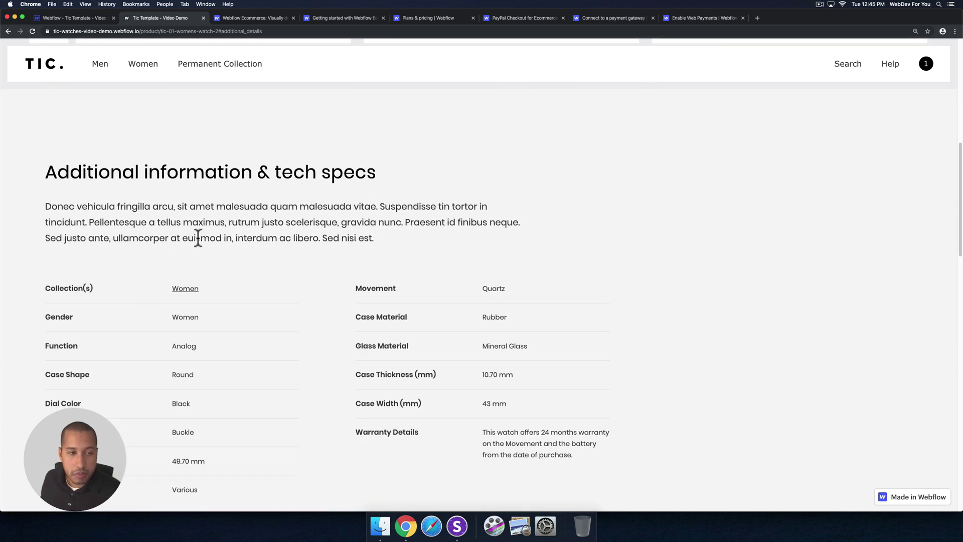
scroll(280, 180, down, 3)
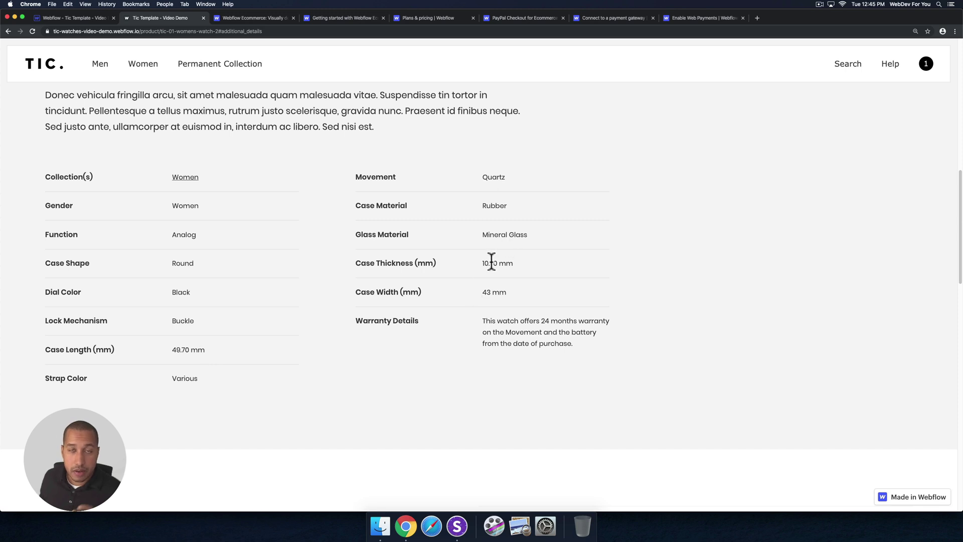
Expand all four questions in the product page's Frequently Asked Questions section.
scroll(490, 263, down, 6)
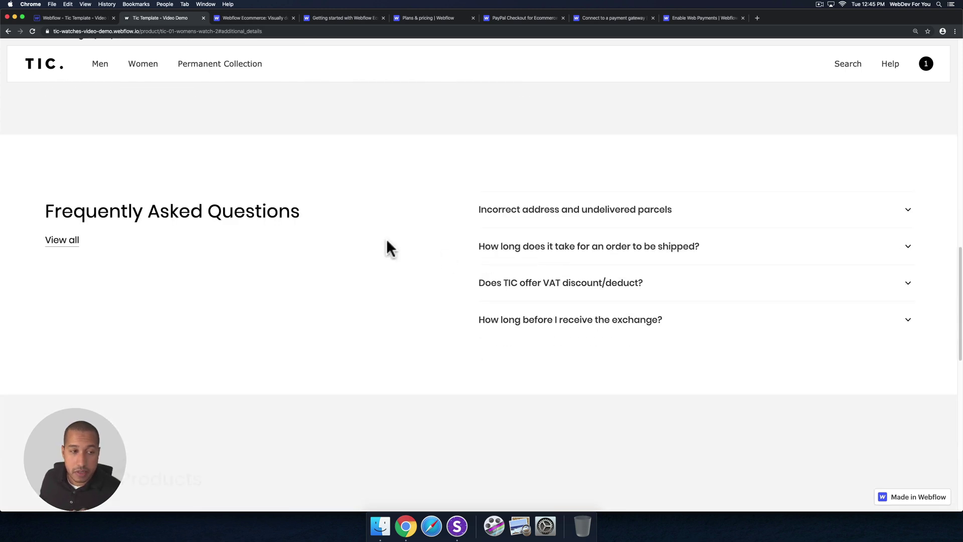
click(574, 219)
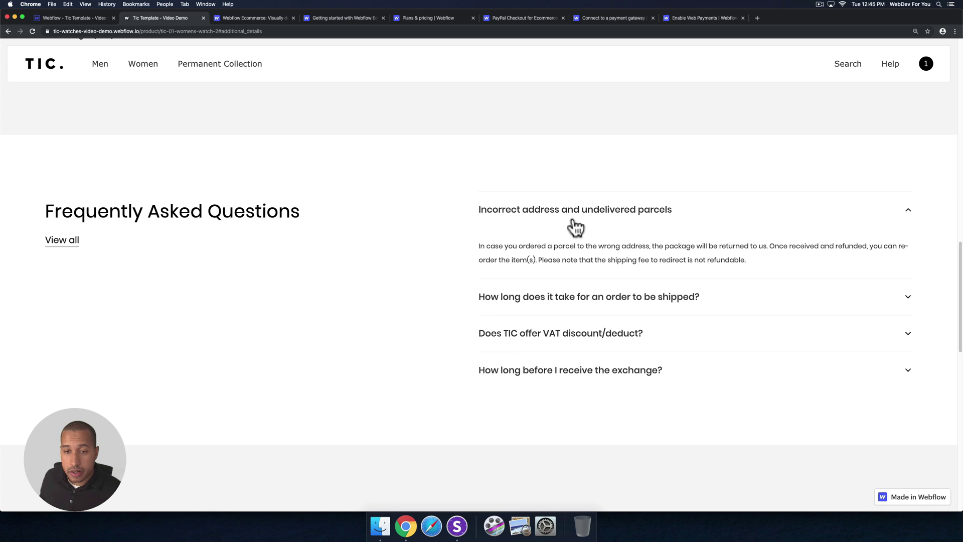
click(600, 301)
click(575, 402)
scroll(586, 346, down, 4)
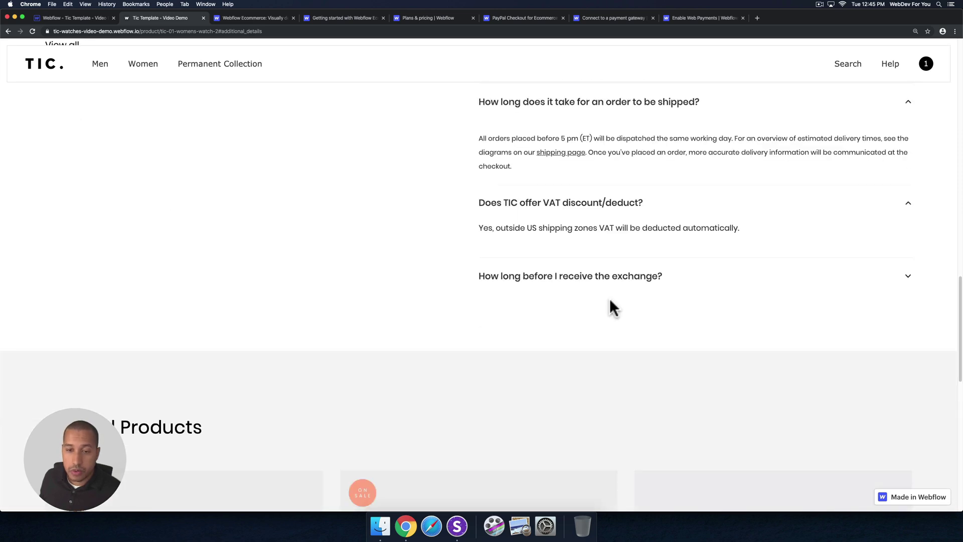
click(613, 277)
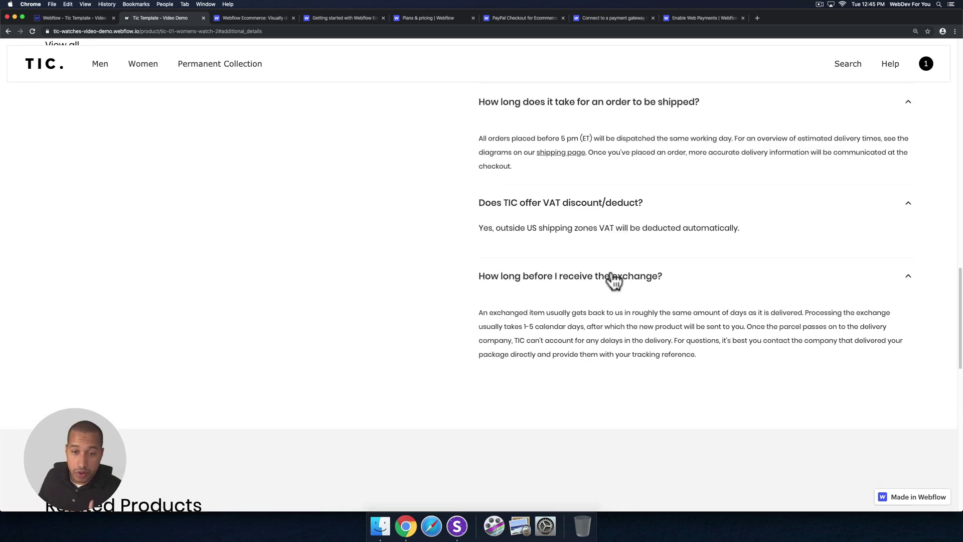
View the Related Products section and the footer with its payment methods.
scroll(486, 219, down, 5)
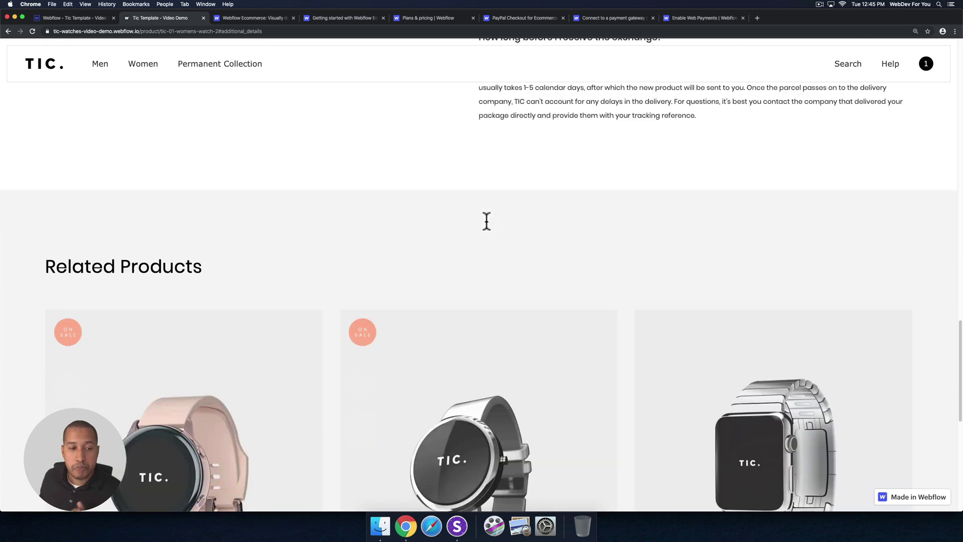
scroll(486, 221, down, 3)
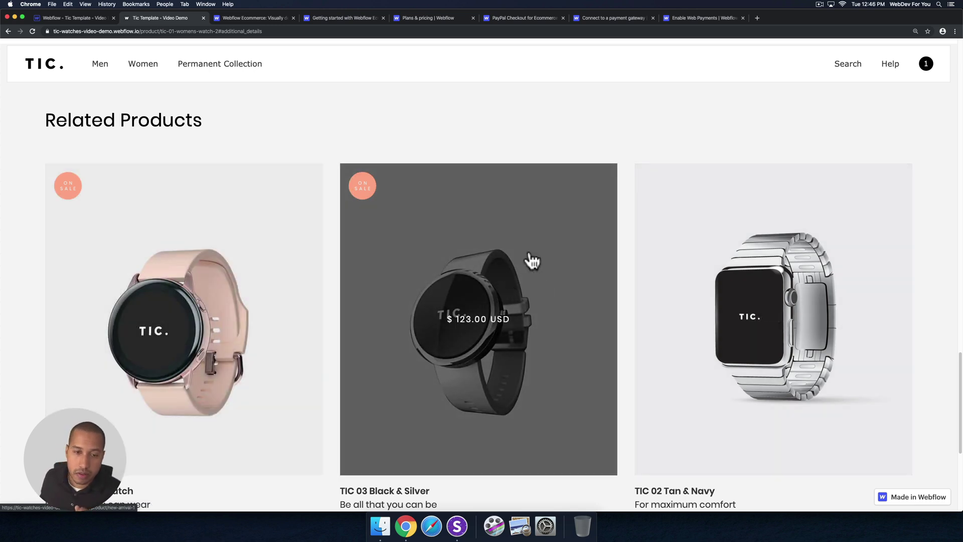
scroll(480, 316, down, 5)
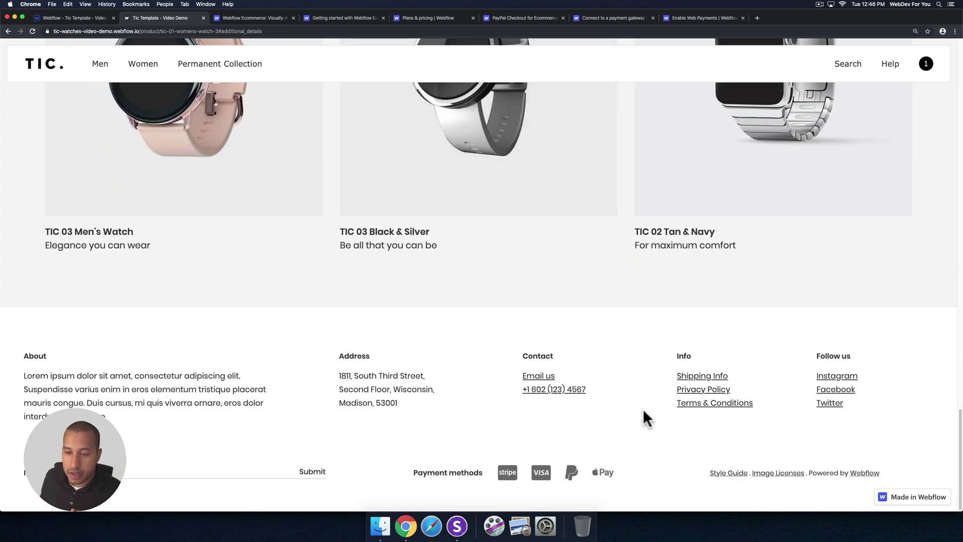
Open the Men category page and browse its watches.
scroll(644, 413, up, 15)
scroll(643, 408, up, 15)
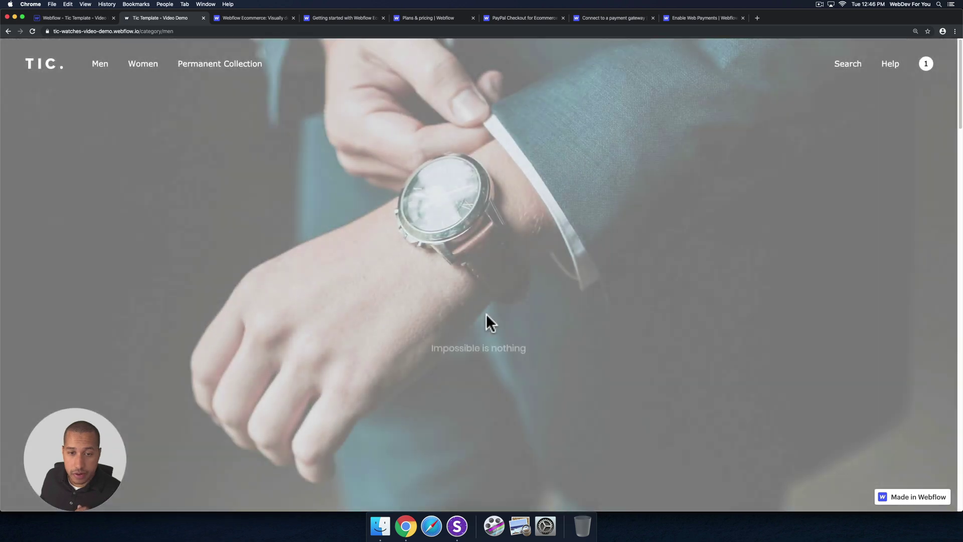
scroll(485, 314, down, 12)
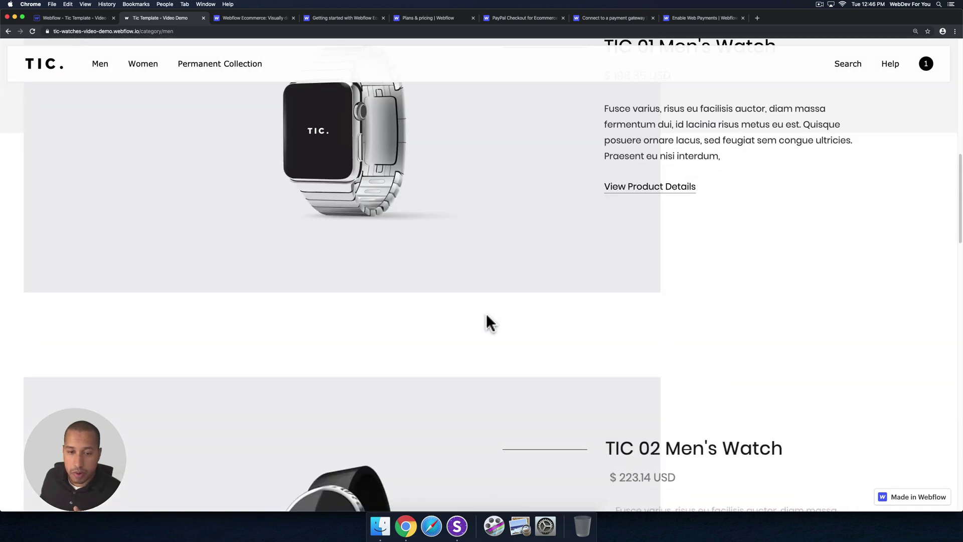
scroll(485, 315, down, 10)
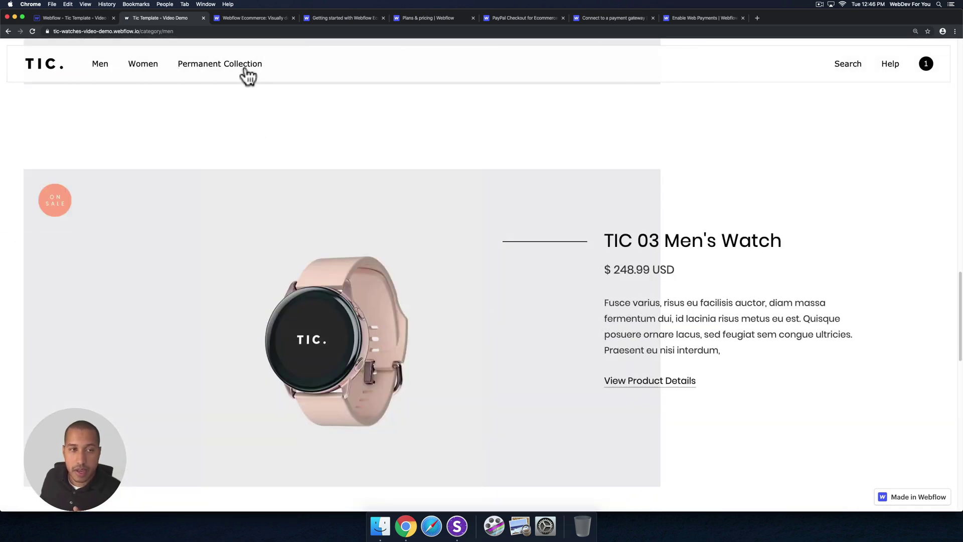
Open the Permanent Collection page, dismiss the translation offer, and browse its watches and Features section.
click(243, 65)
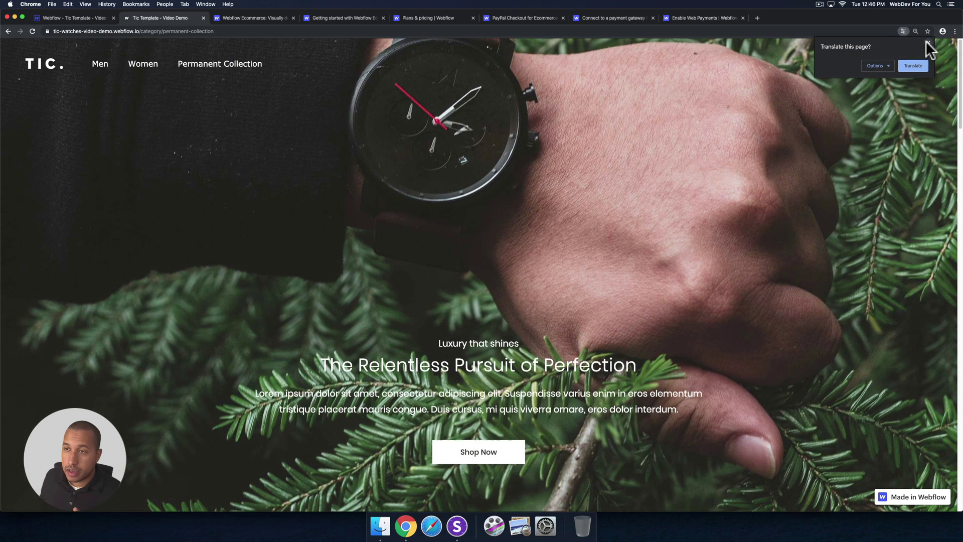
click(927, 44)
scroll(514, 209, down, 10)
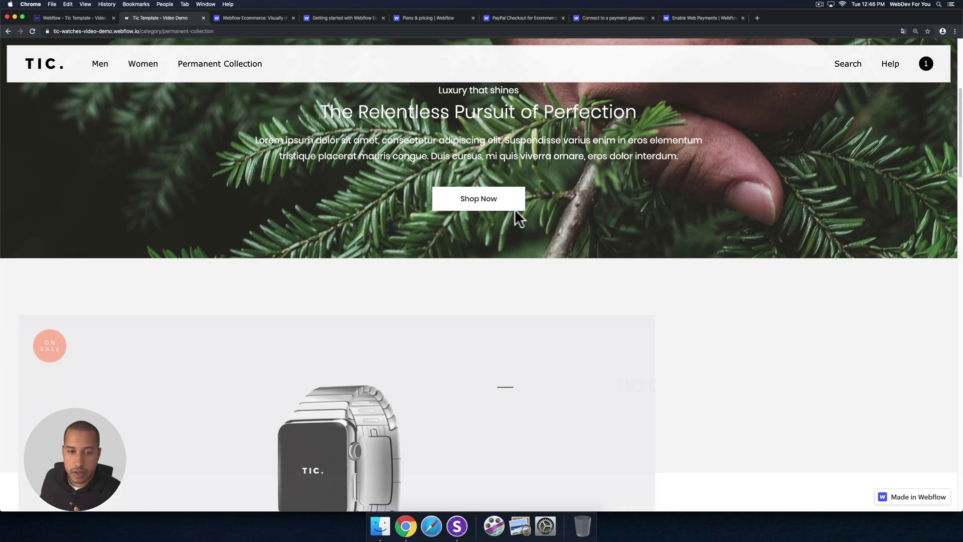
scroll(515, 208, down, 20)
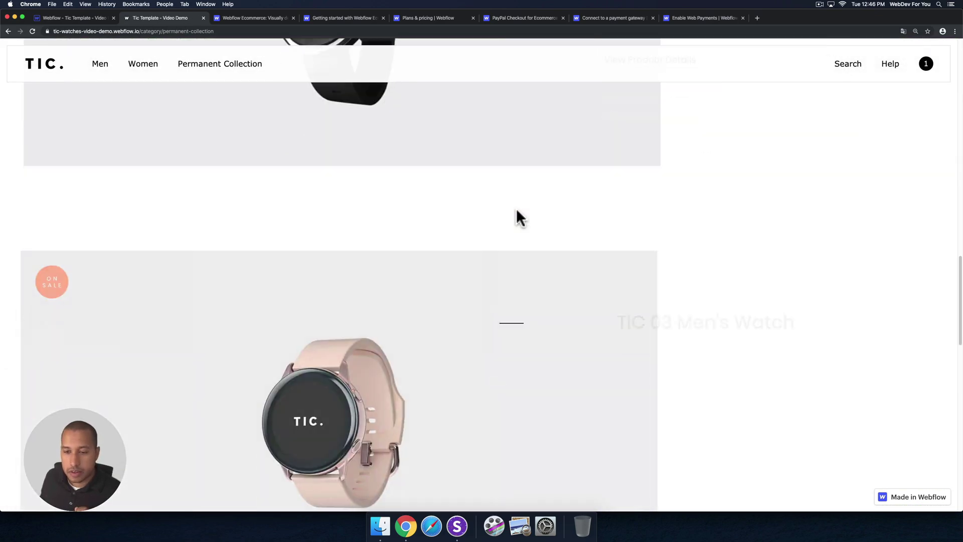
scroll(516, 209, down, 15)
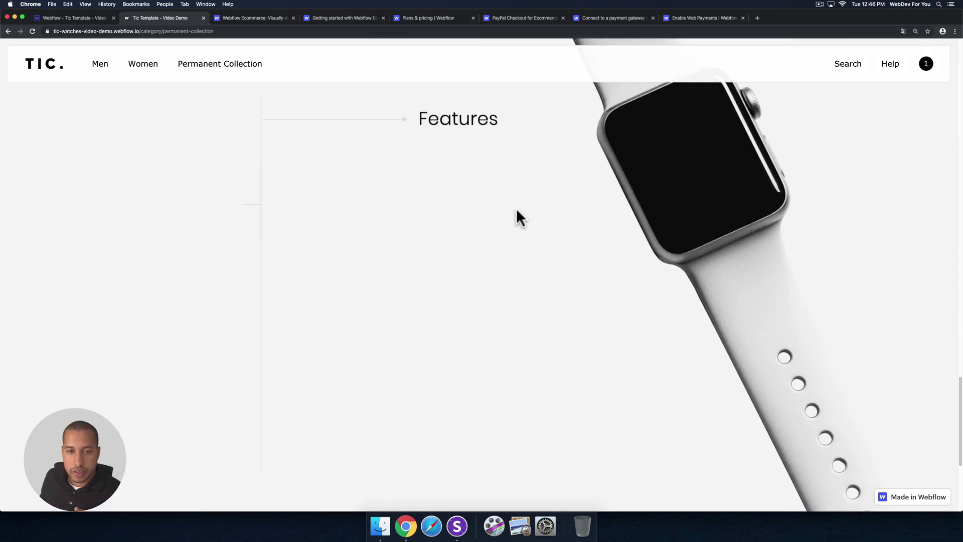
scroll(516, 209, up, 15)
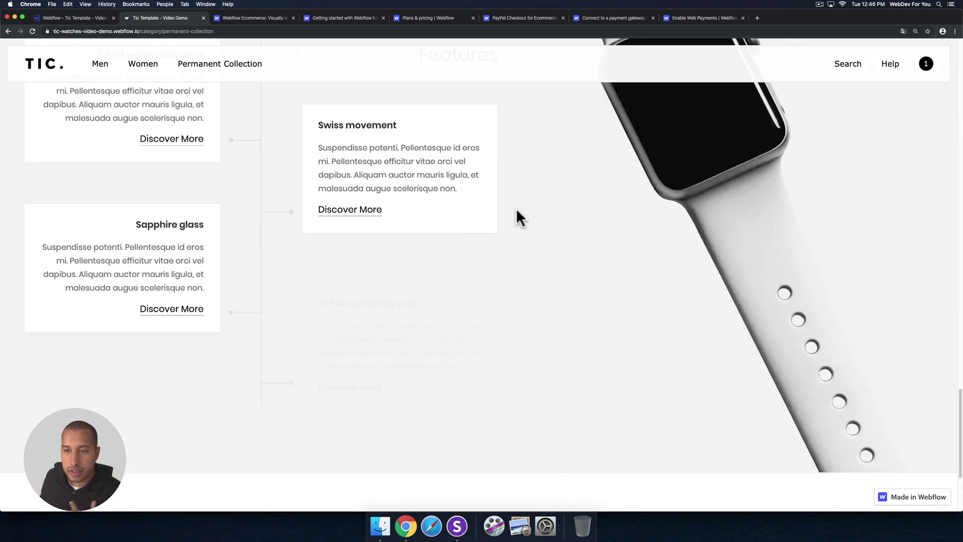
scroll(516, 208, up, 10)
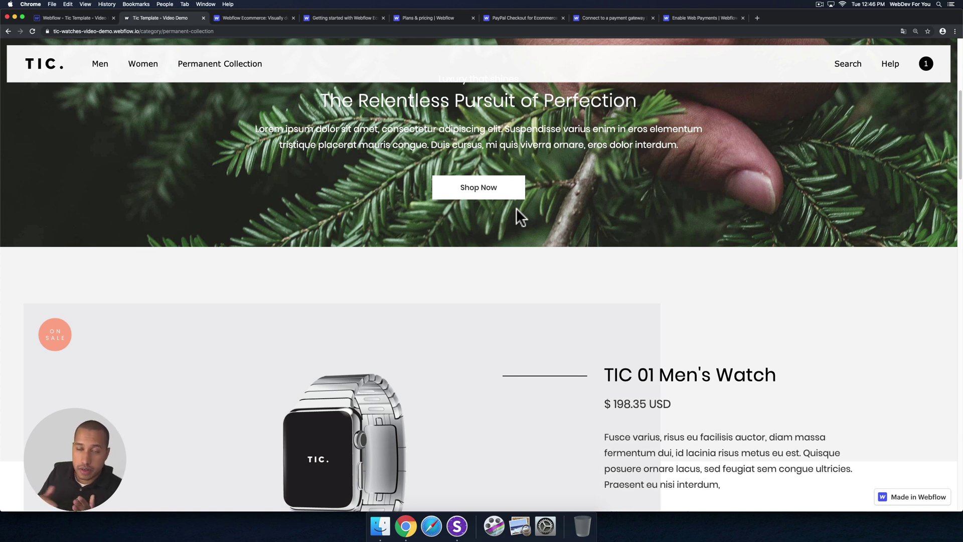
scroll(527, 202, up, 5)
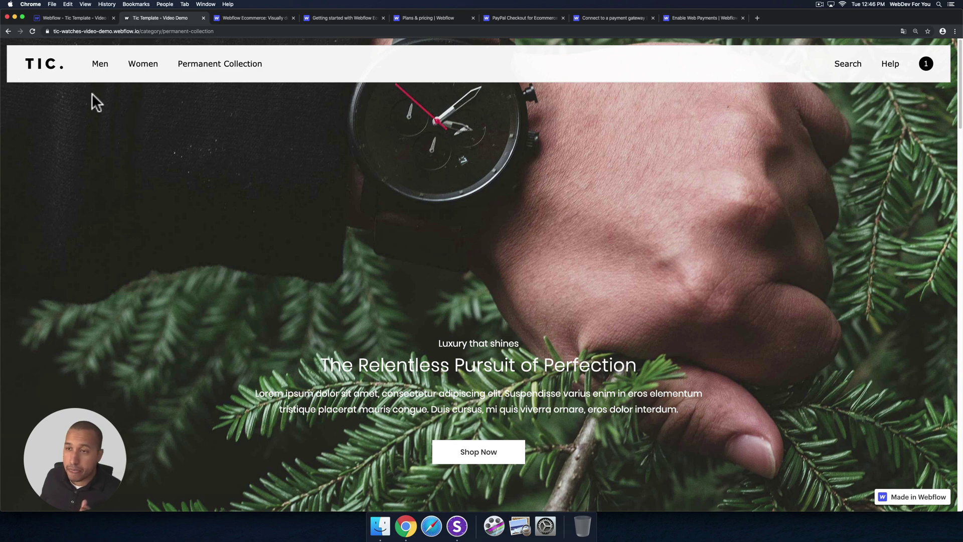
Return to the store's home page and view its collection and flagship store sections.
click(48, 72)
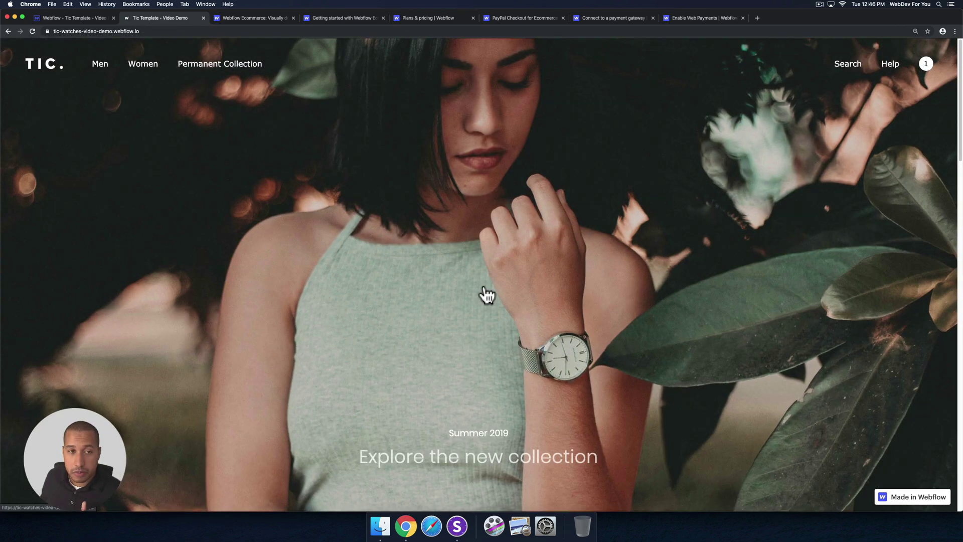
scroll(485, 294, down, 20)
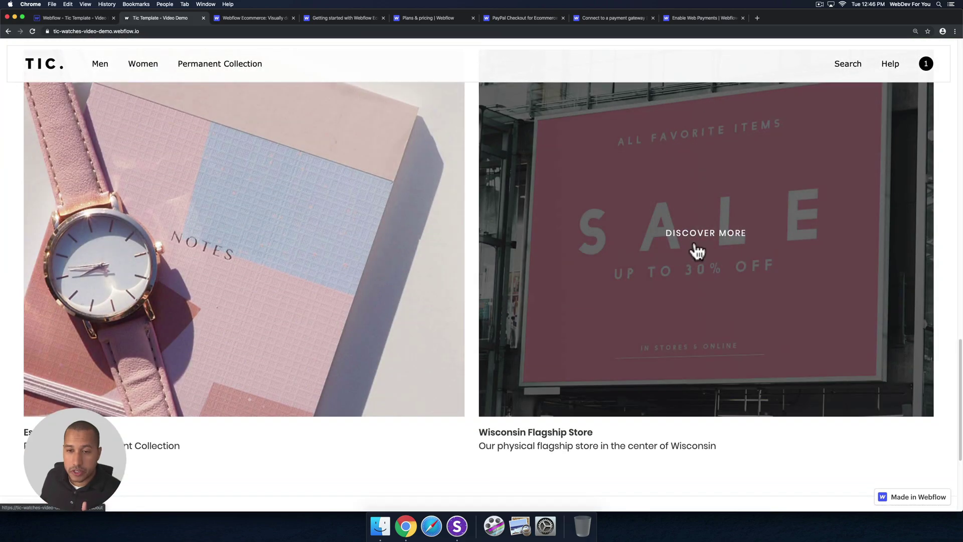
Open the About page from the Wisconsin Flagship Store card, check its Discover Our Products link, and return to the About page.
click(697, 251)
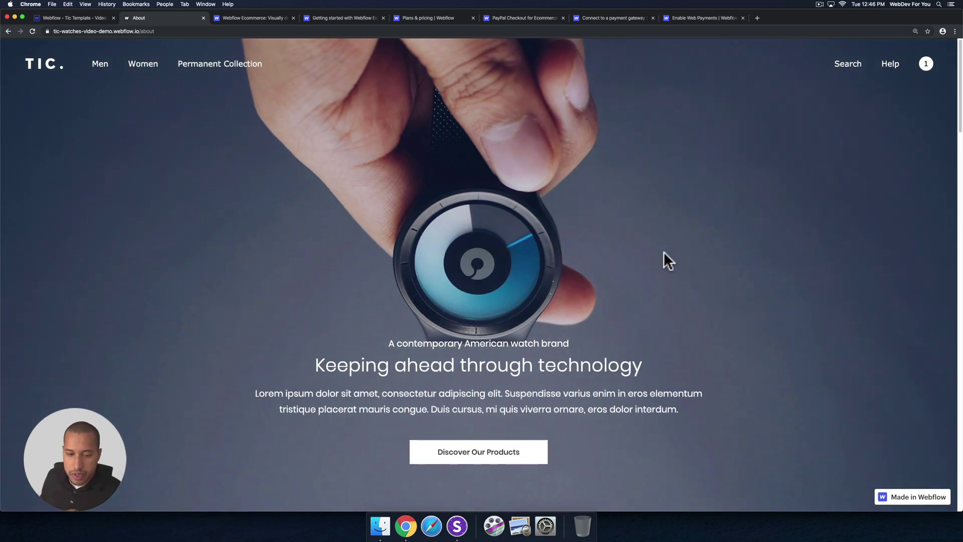
click(492, 459)
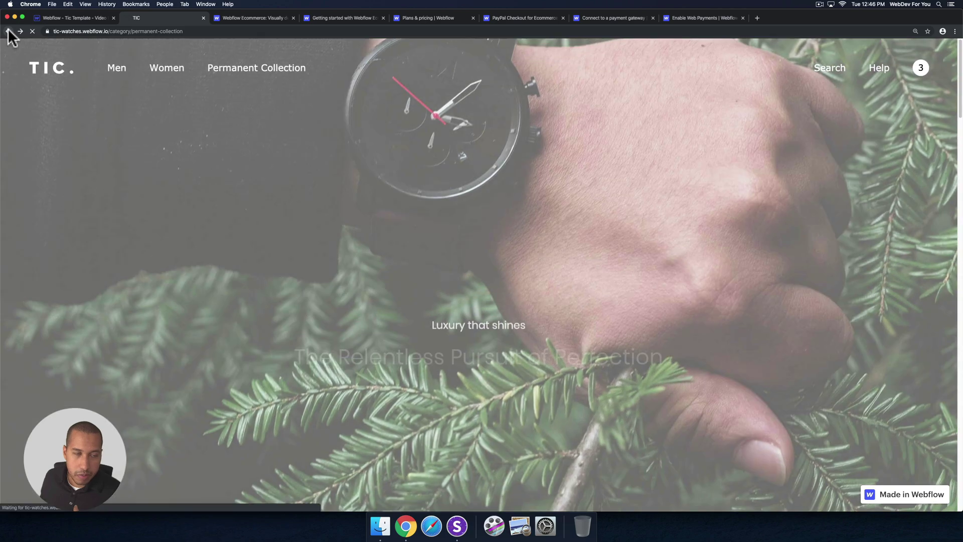
click(9, 30)
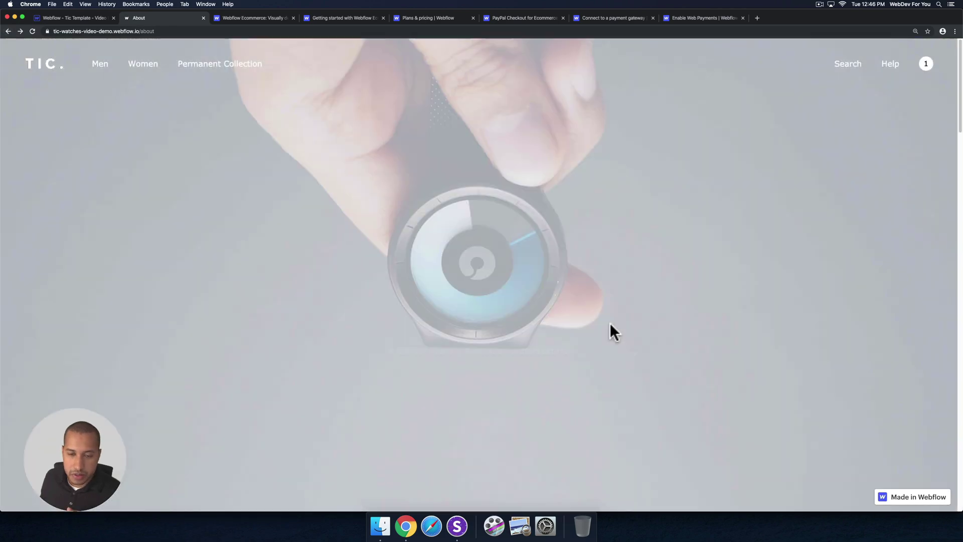
Browse the About page's storefront, founding story and annotated watch feature sections.
scroll(584, 315, down, 7)
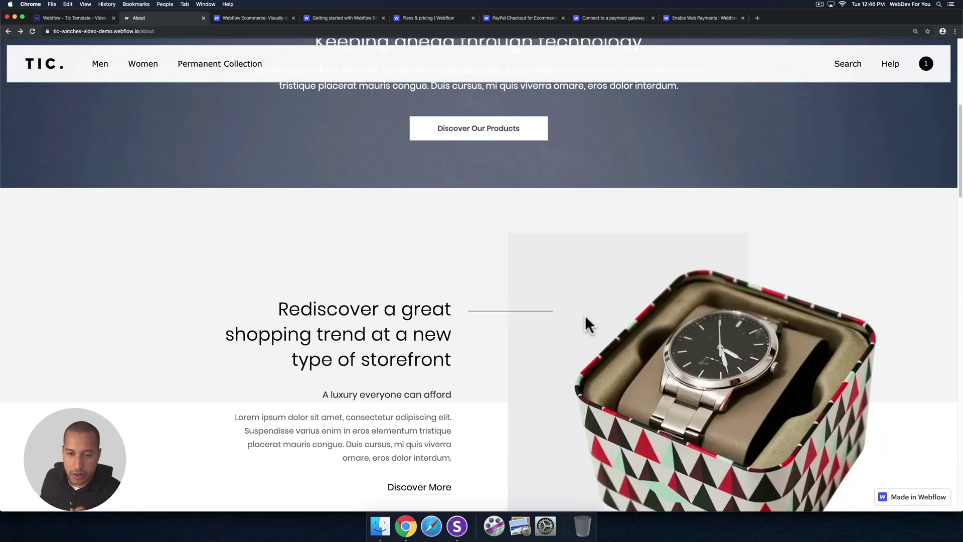
scroll(585, 315, down, 1)
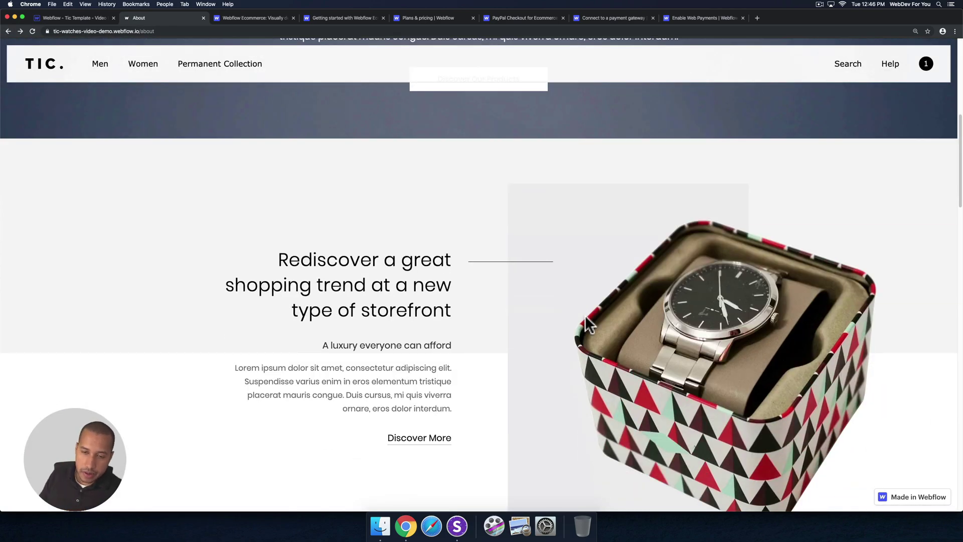
scroll(597, 315, down, 3)
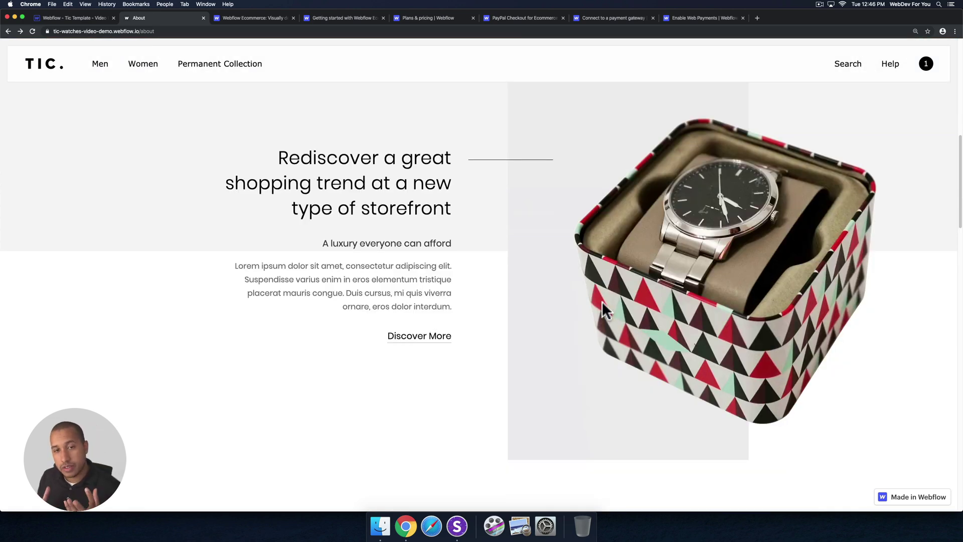
scroll(611, 282, down, 1)
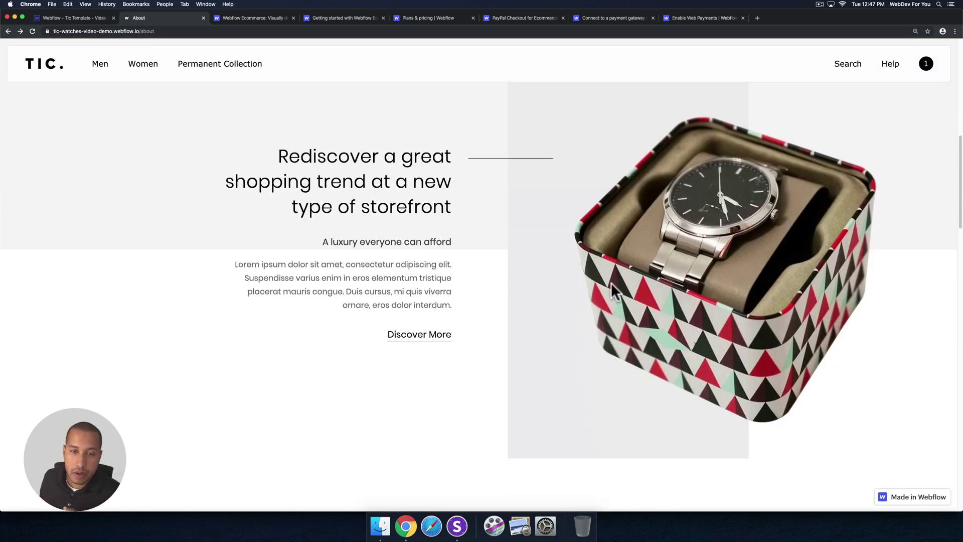
scroll(469, 309, down, 10)
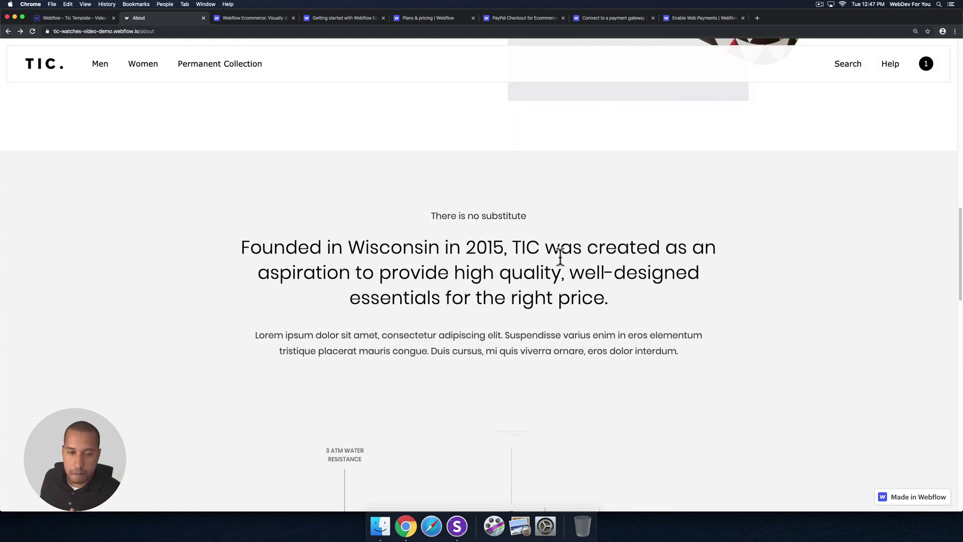
scroll(490, 255, down, 1)
scroll(490, 255, down, 5)
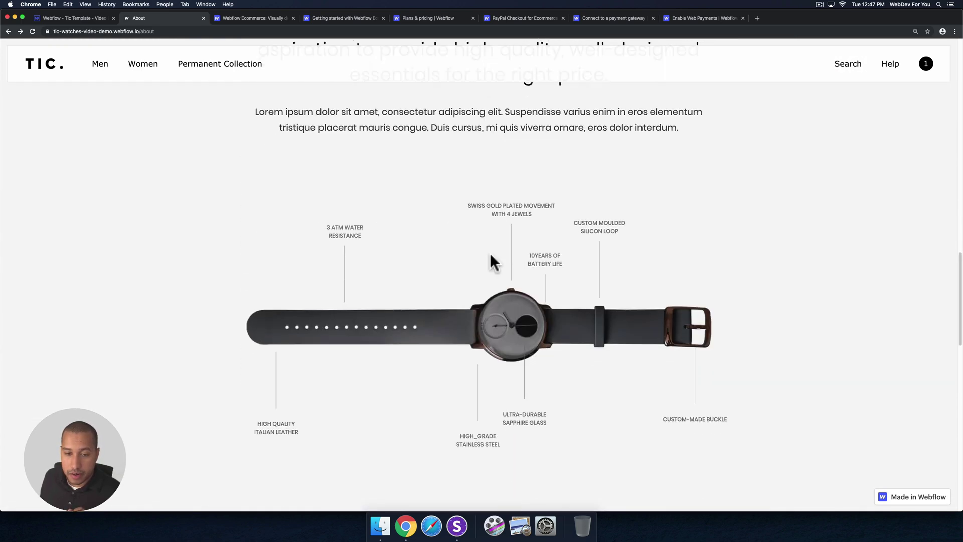
Reload the About page and view its storefront section and annotated watch diagram again.
scroll(488, 254, up, 15)
click(32, 31)
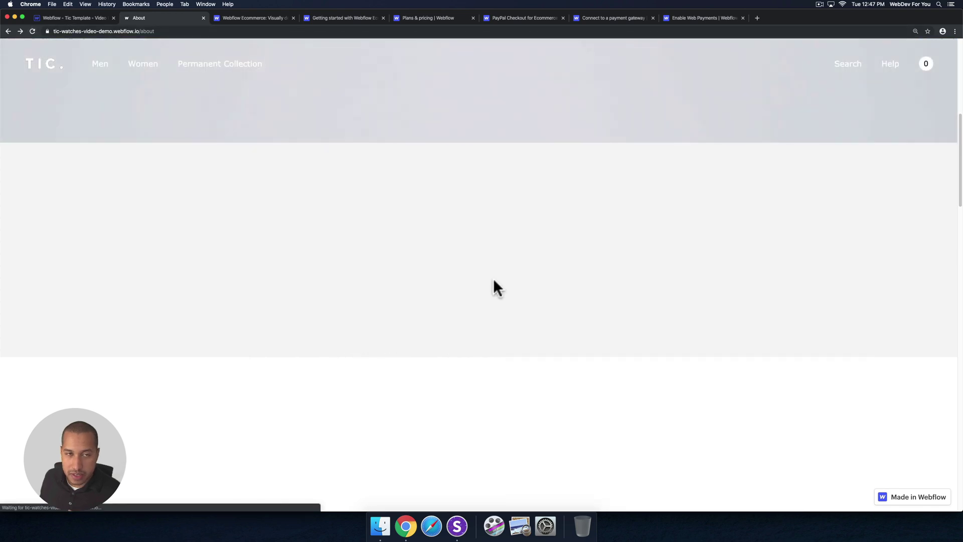
scroll(544, 306, down, 10)
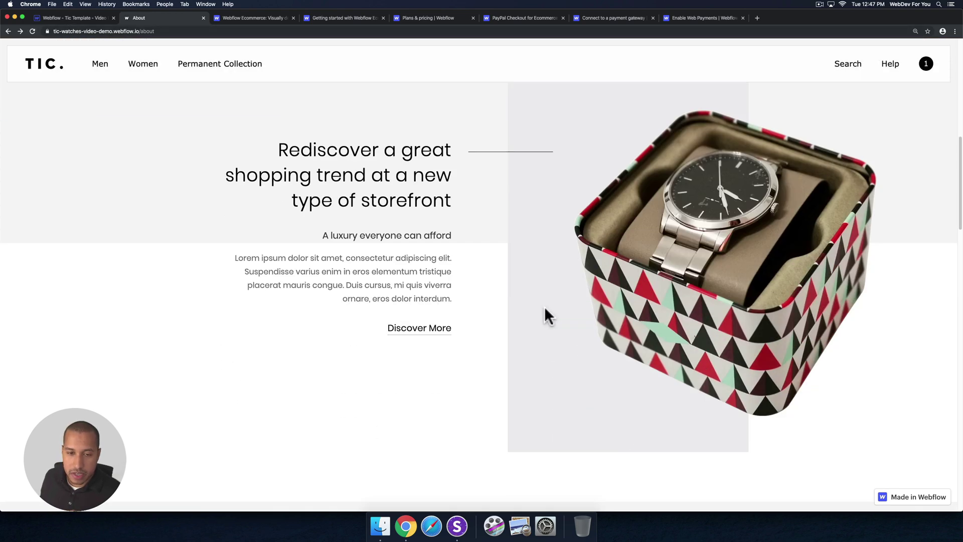
scroll(545, 309, down, 5)
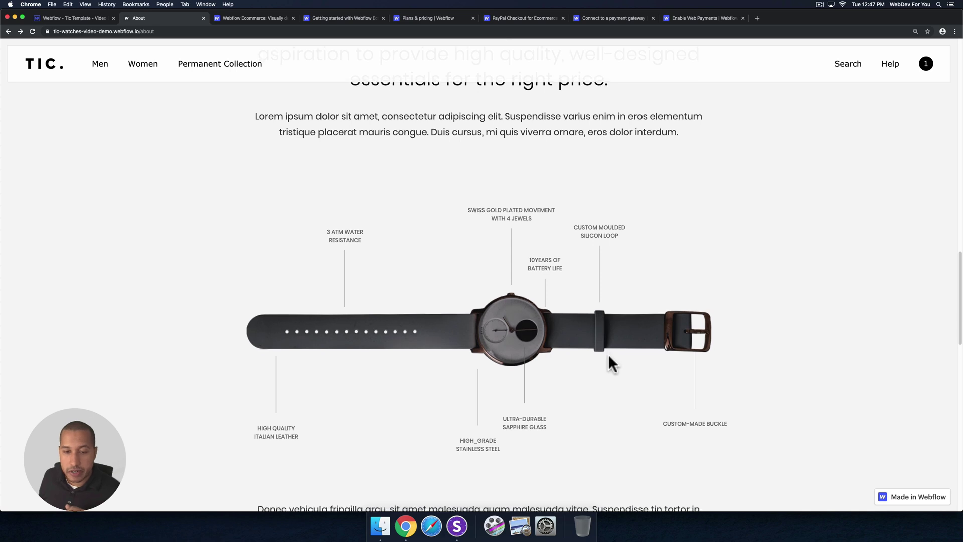
Open the embedded video below the watch diagram and close it again.
scroll(608, 354, down, 5)
click(488, 357)
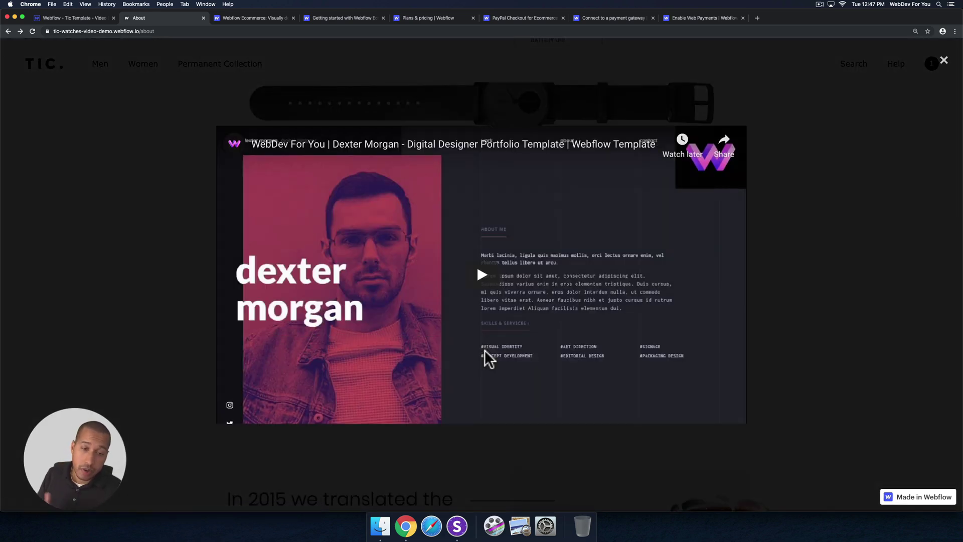
click(769, 327)
View the flagship store section with opening hours and address, check the footer, and return to the start of the About page.
scroll(765, 325, down, 8)
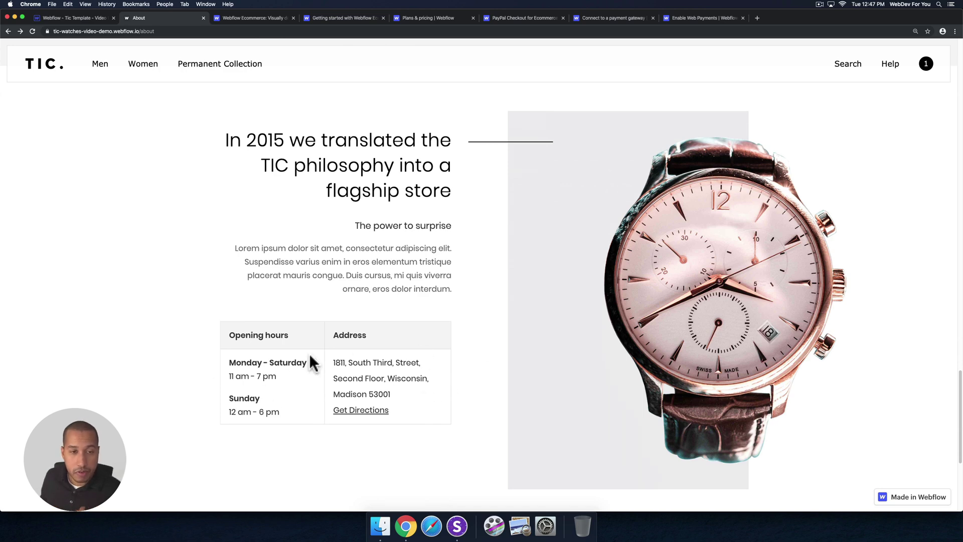
scroll(471, 247, down, 5)
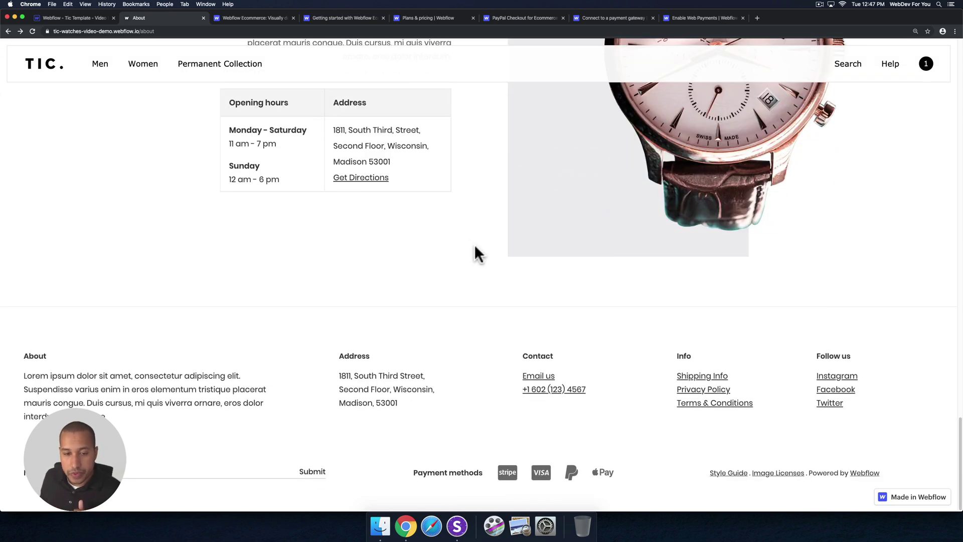
scroll(459, 345, up, 15)
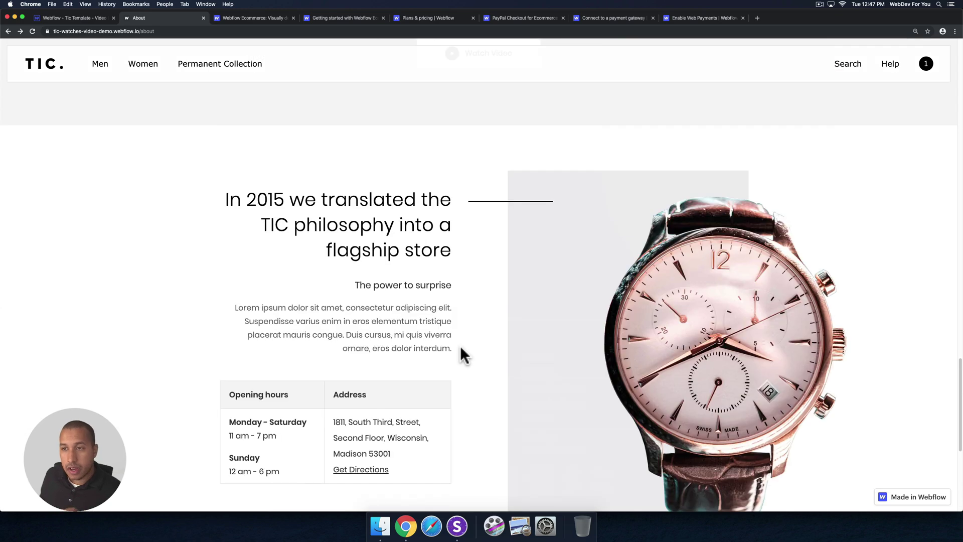
scroll(459, 345, up, 10)
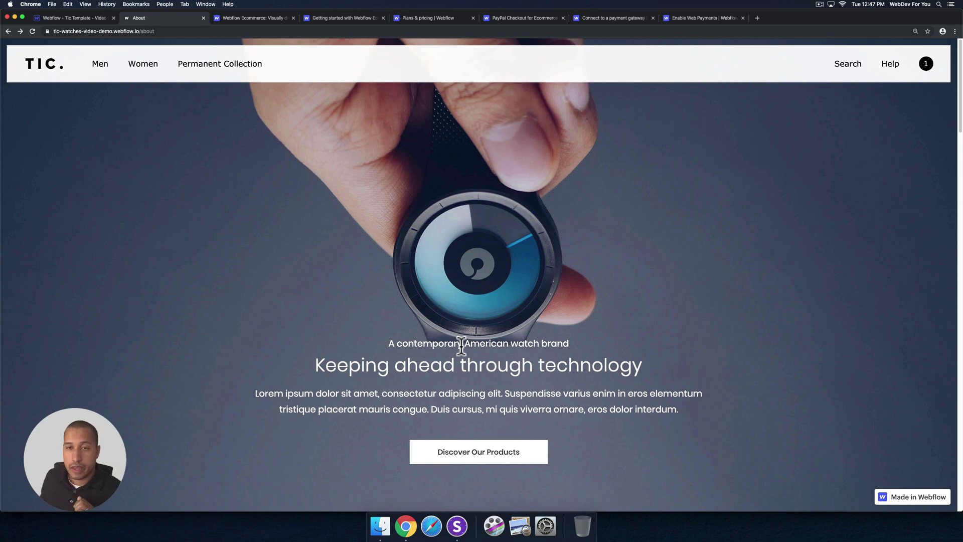
Search the store for "watch" and look through the search results page.
click(852, 72)
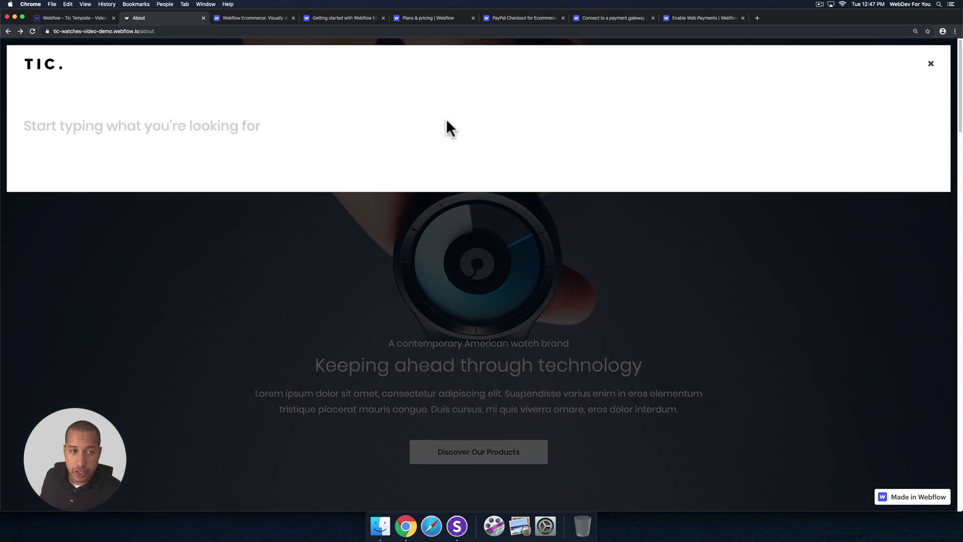
text(watch)
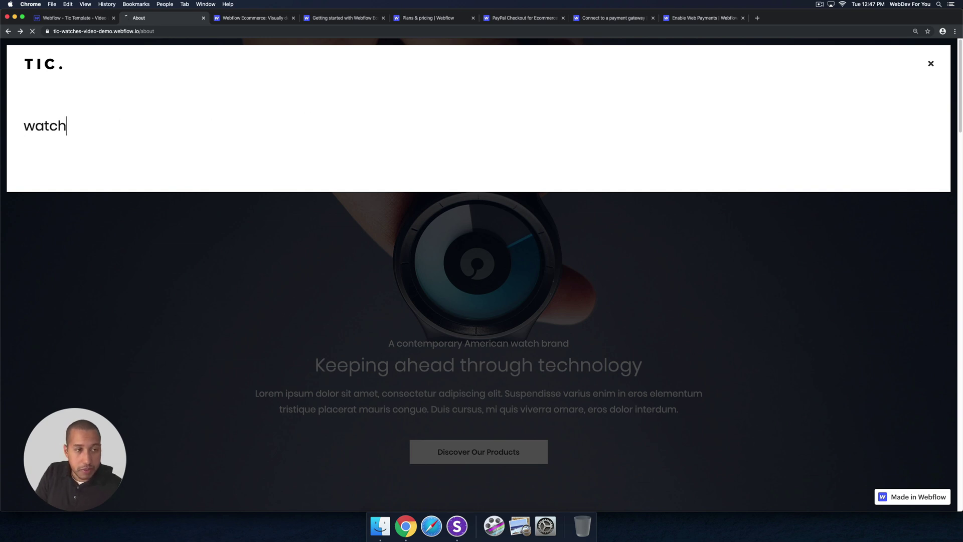
key(Return)
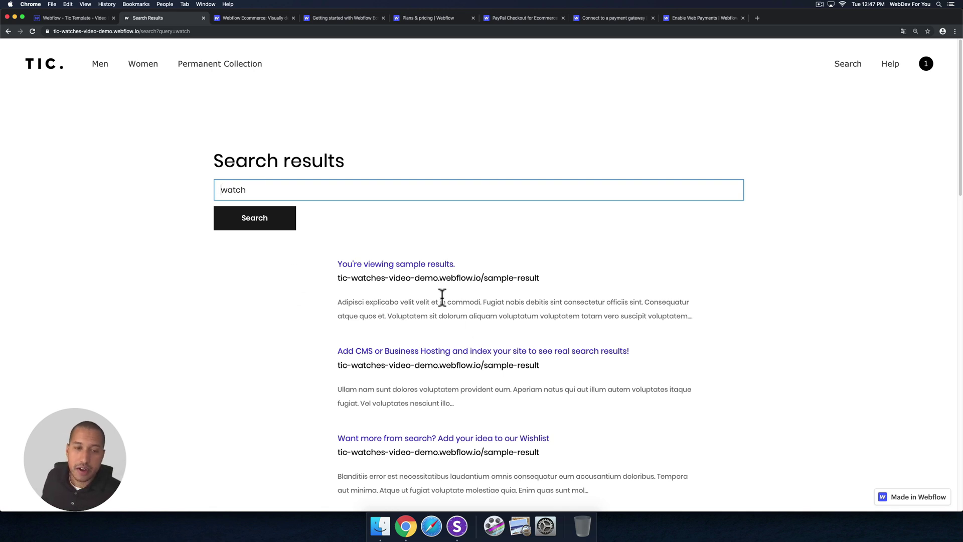
scroll(426, 297, down, 3)
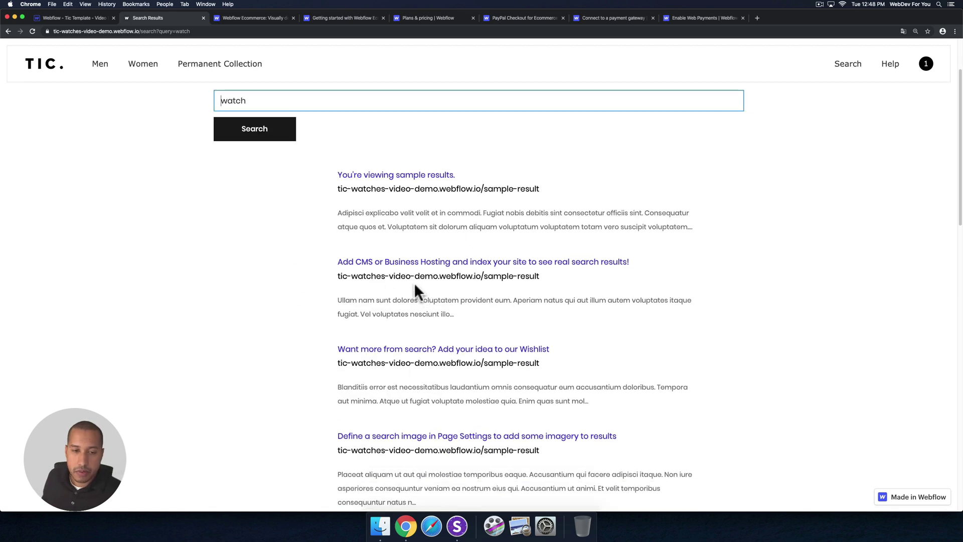
scroll(381, 231, up, 3)
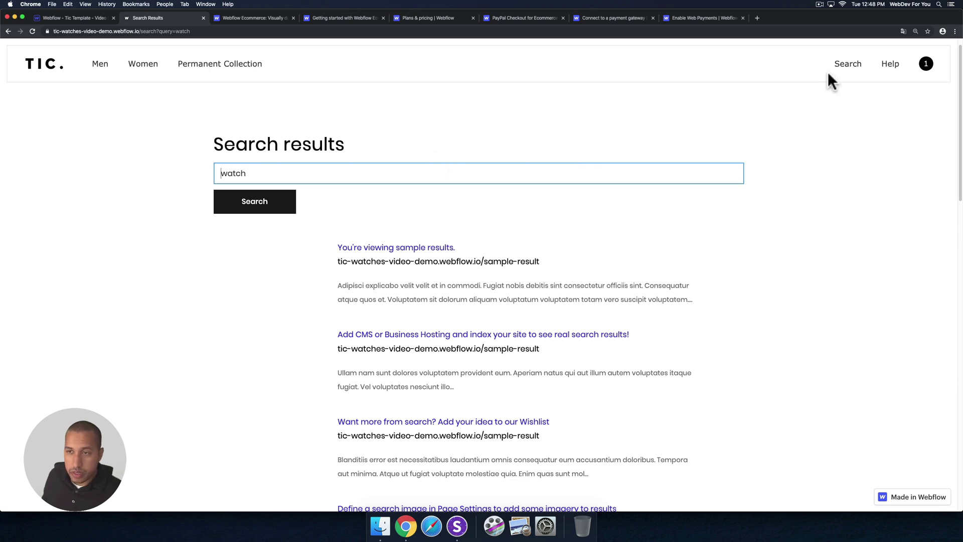
Open the Help page's Shipping information topic, review its shipping table and question search field, and return to the help topics.
click(892, 71)
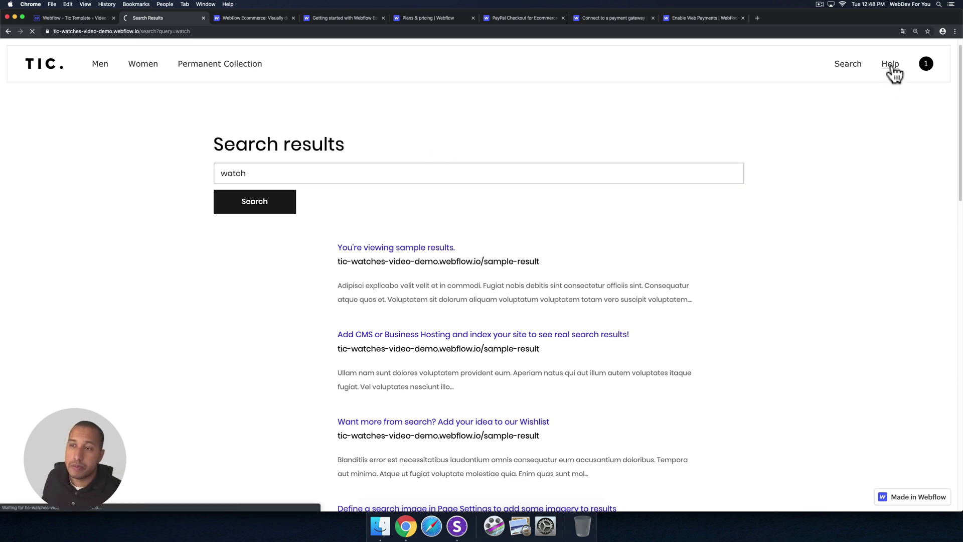
scroll(77, 276, down, 5)
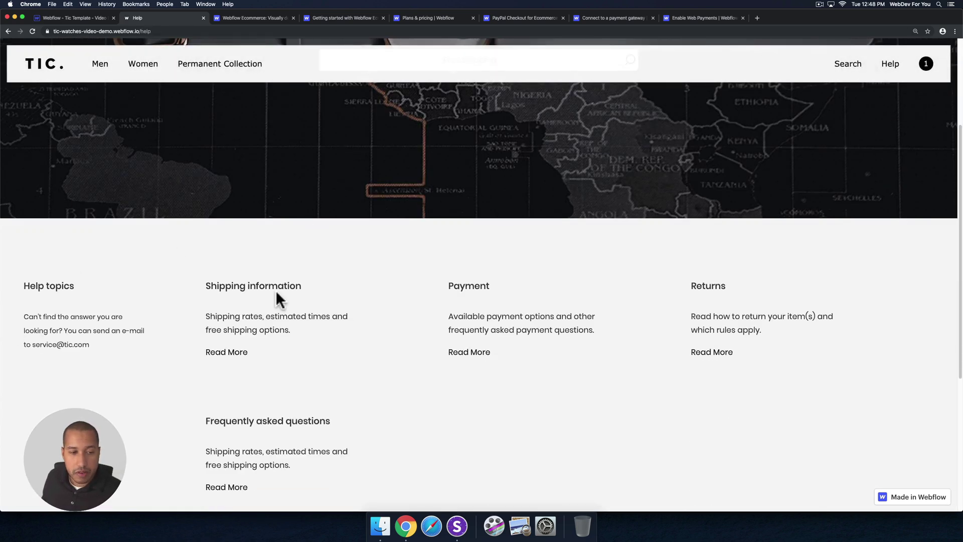
click(231, 353)
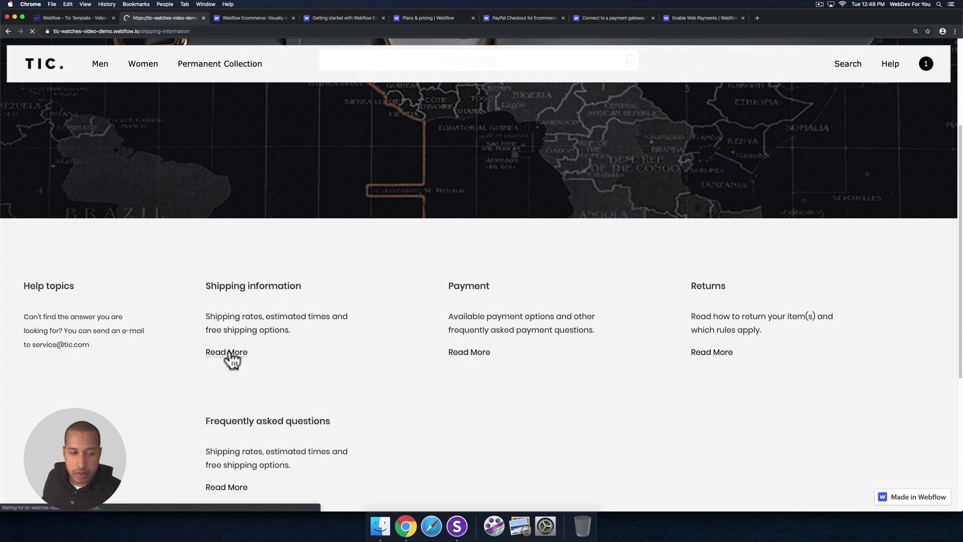
scroll(254, 344, down, 12)
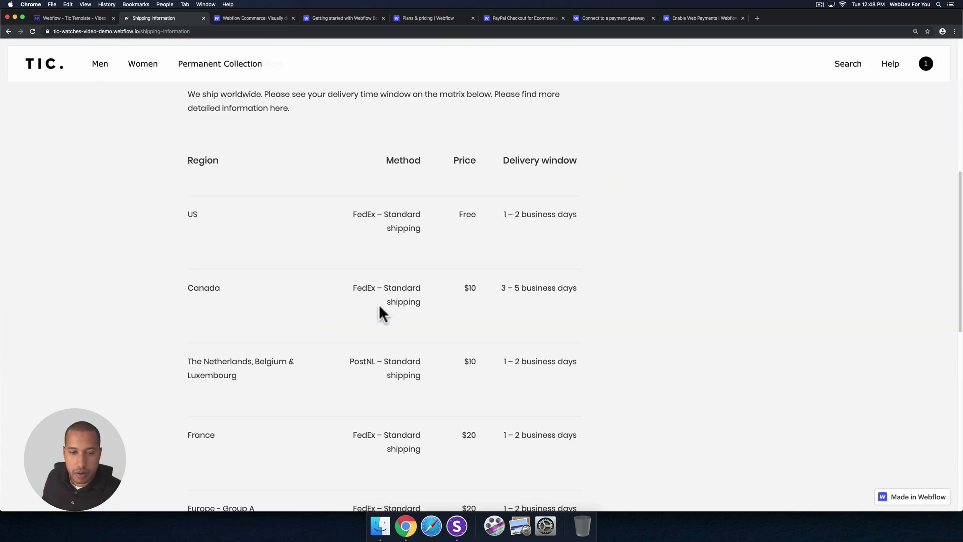
scroll(382, 290, down, 3)
scroll(382, 289, up, 15)
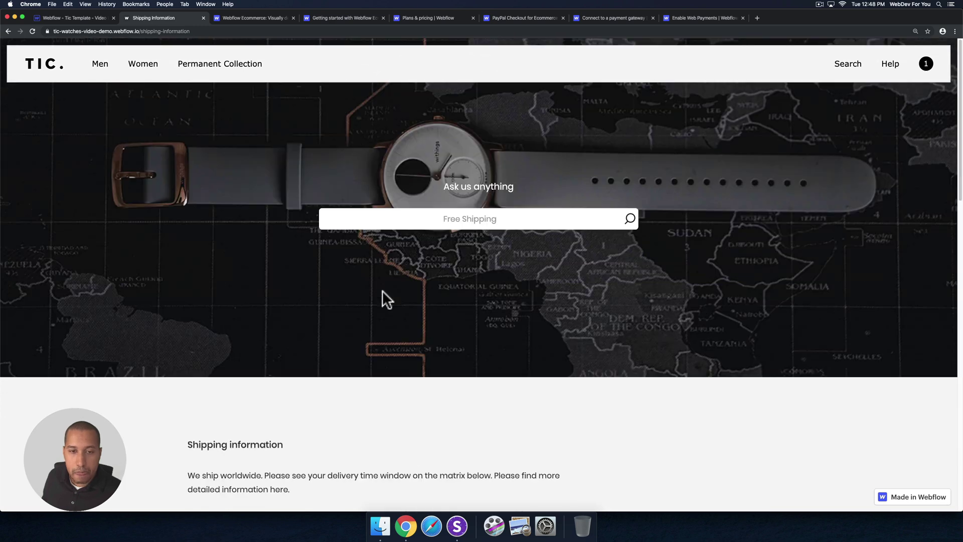
click(475, 217)
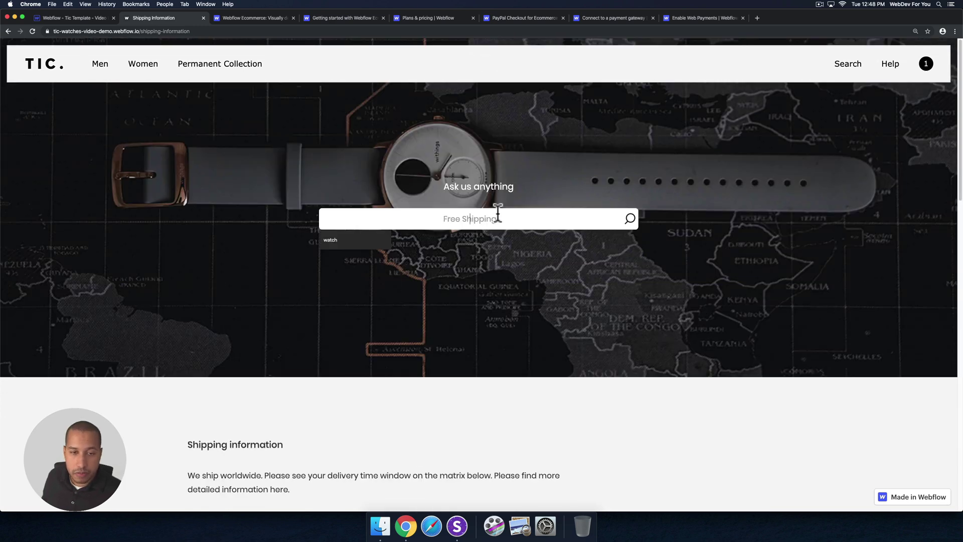
click(8, 31)
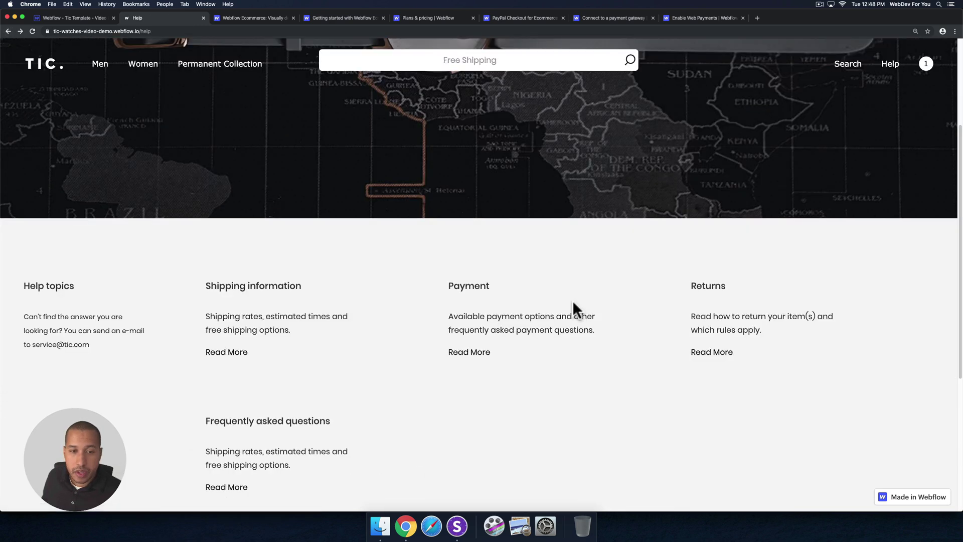
Open the Payment help topic, browse its questions and answers, and return to the help topics.
click(462, 354)
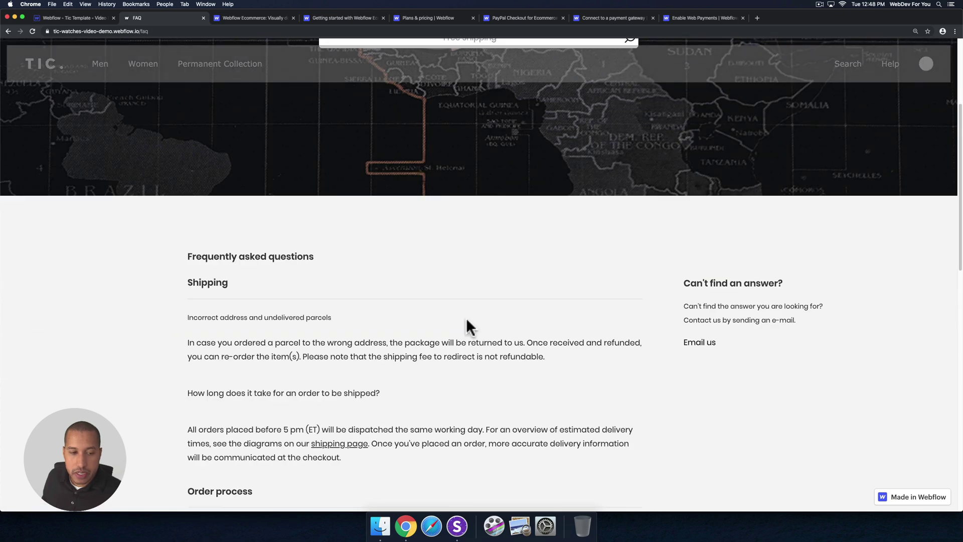
scroll(467, 321, down, 5)
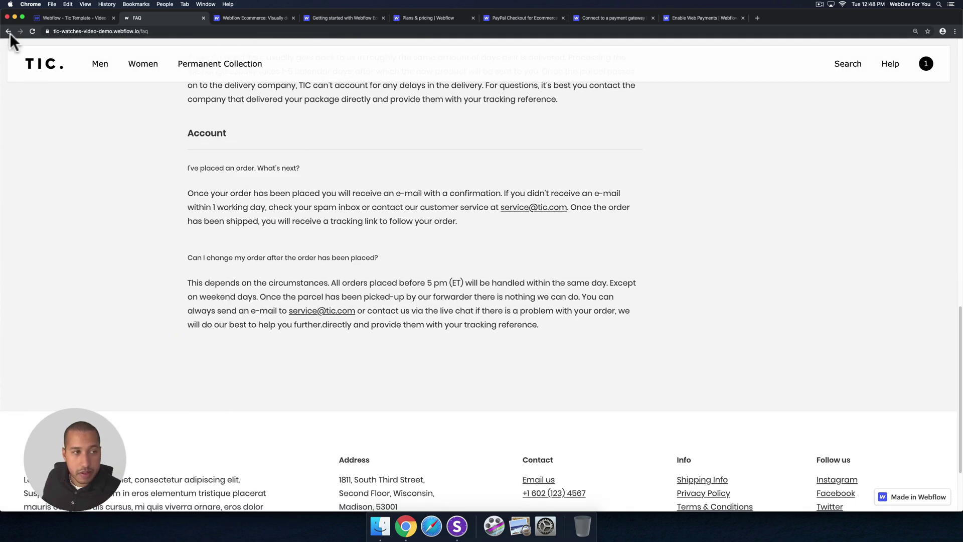
click(8, 32)
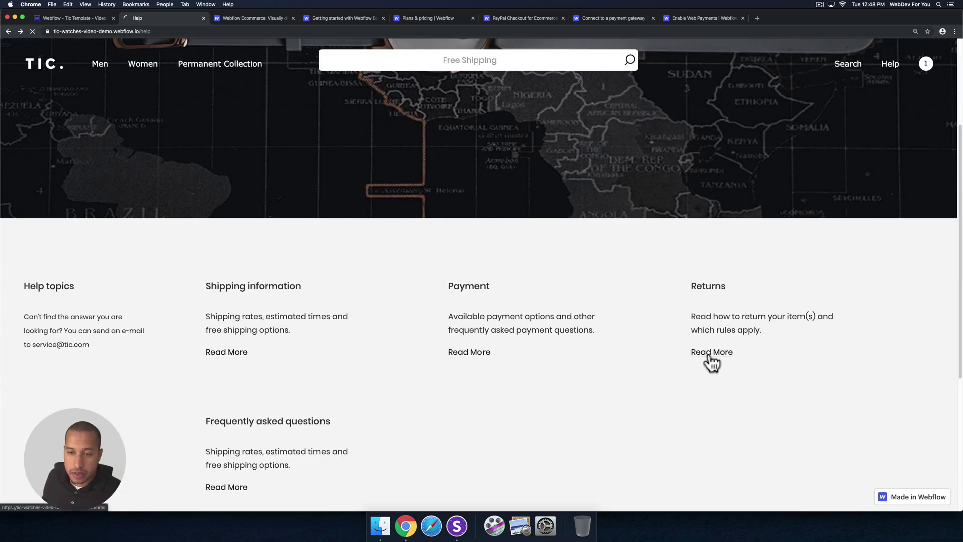
Open the Returns help topic, read through the return policy, and return to the help topics.
scroll(697, 351, down, 8)
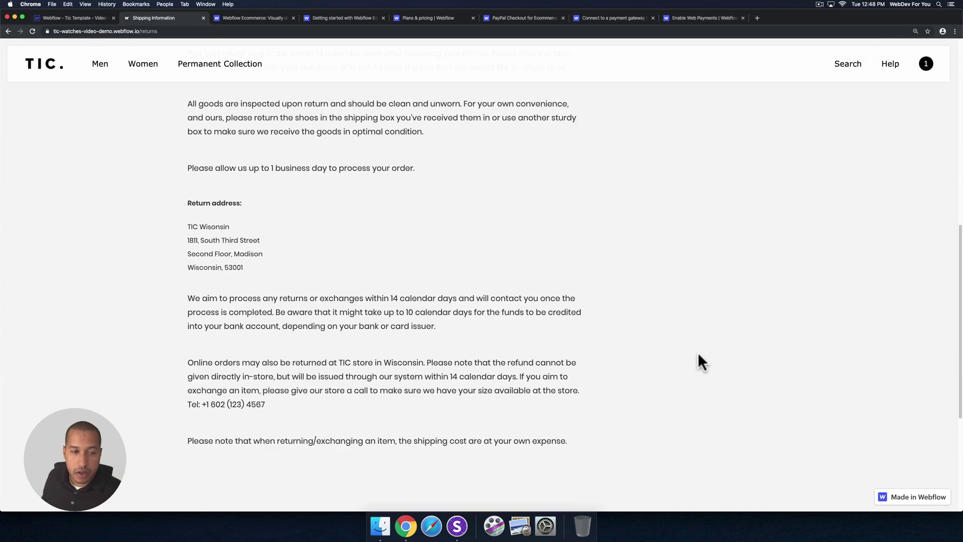
scroll(700, 361, down, 2)
click(8, 31)
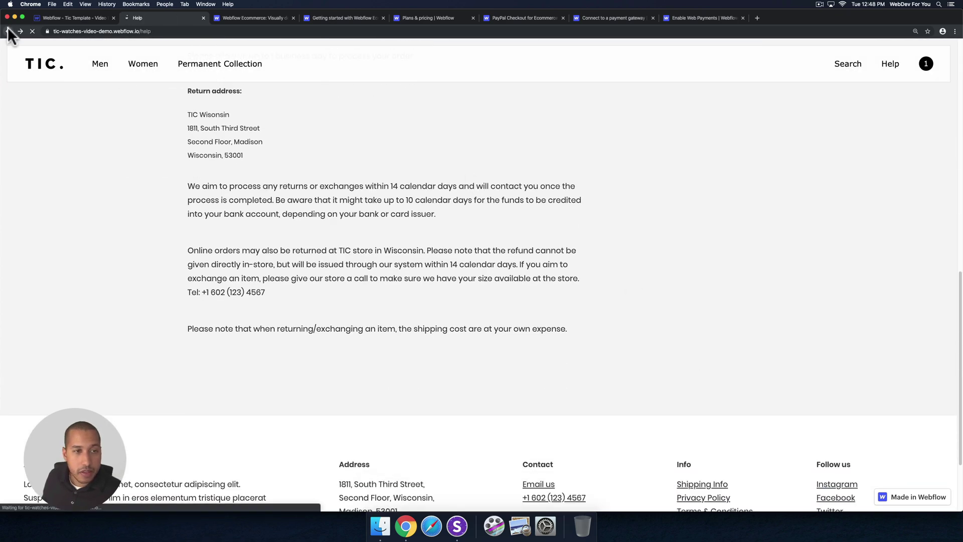
Open the Frequently asked questions help topic, read its shipping and order process answers, and return to the help topics.
click(227, 429)
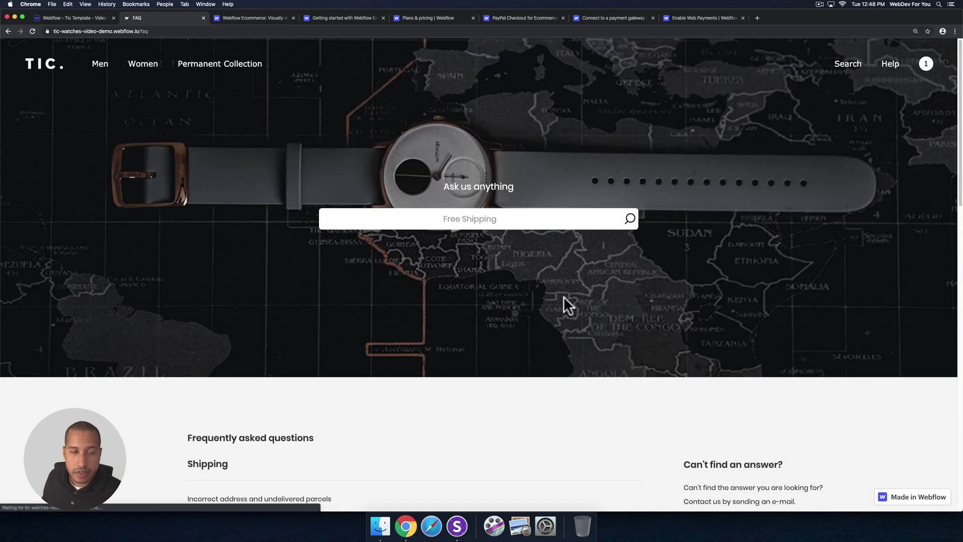
scroll(516, 301, down, 8)
scroll(517, 298, down, 8)
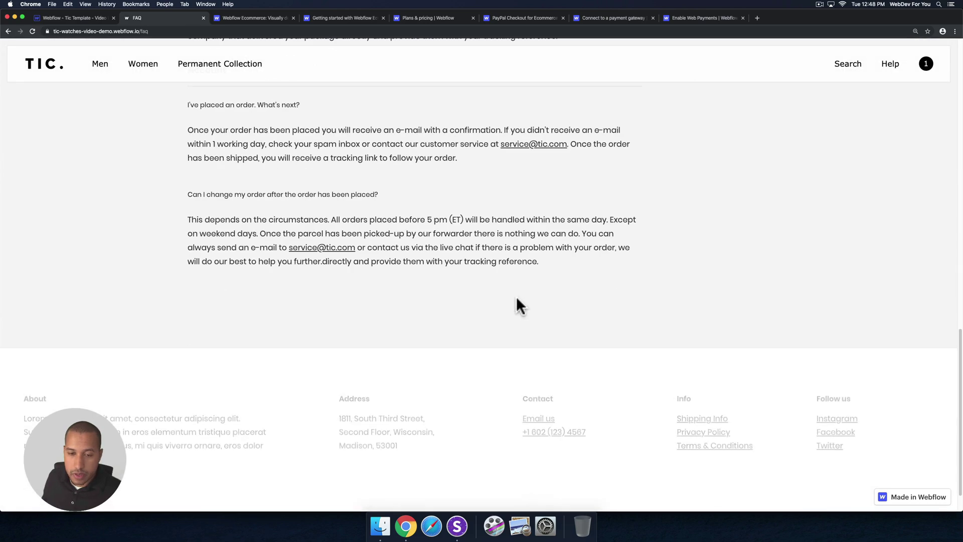
scroll(516, 298, up, 10)
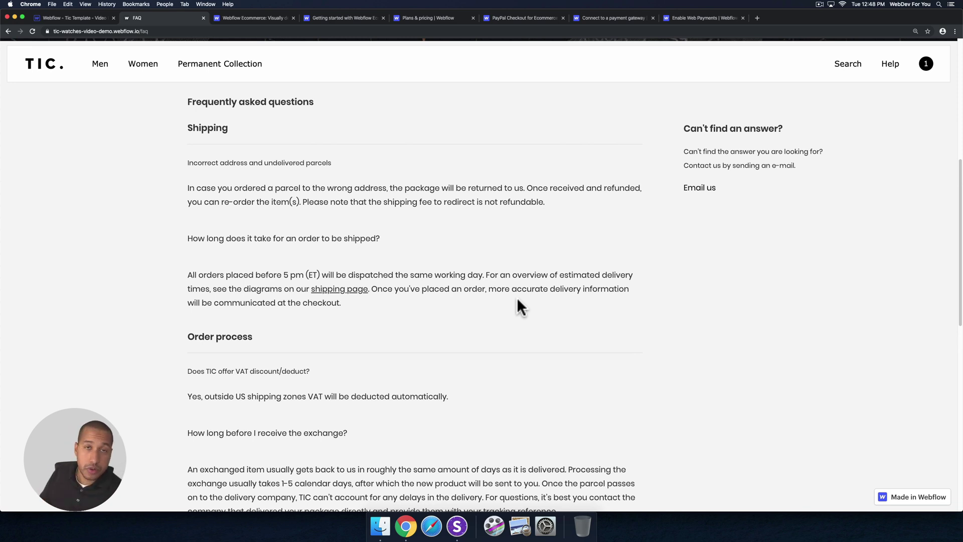
scroll(502, 248, up, 3)
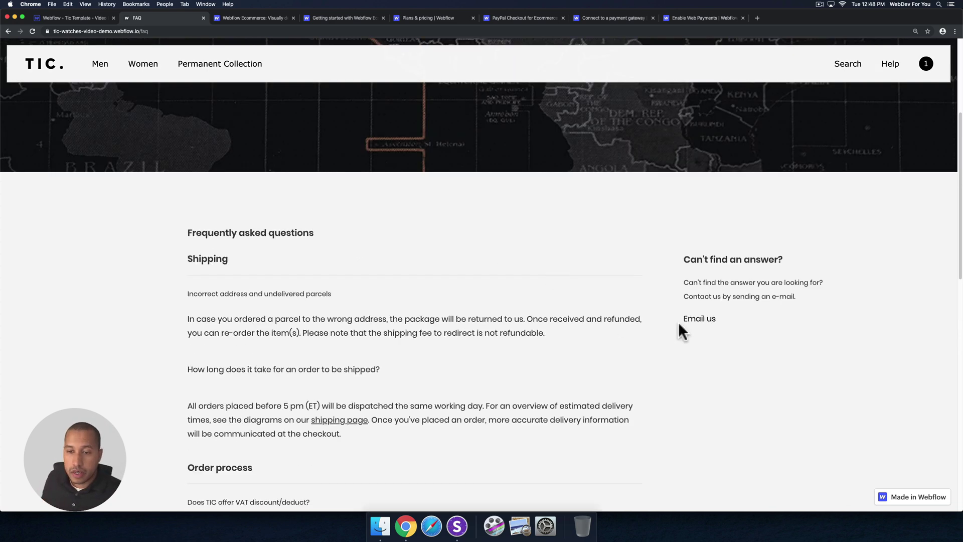
scroll(422, 271, up, 4)
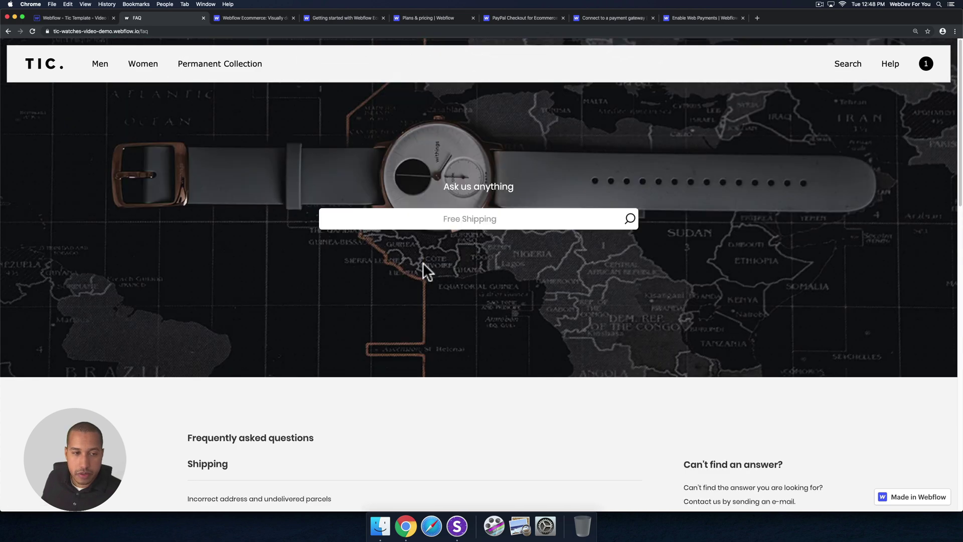
click(8, 31)
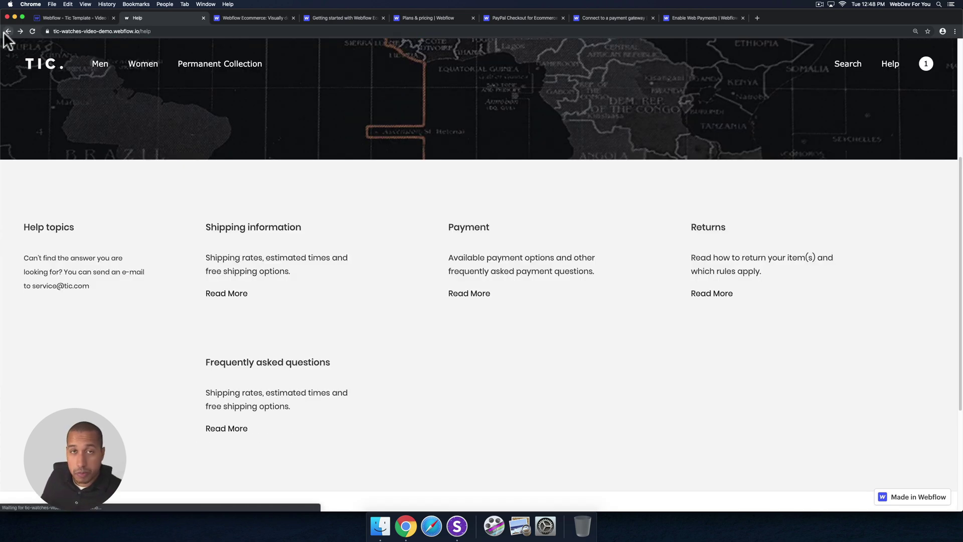
Check the Help page's footer, then go to the store's home page and view its New Arrivals section.
scroll(366, 301, down, 2)
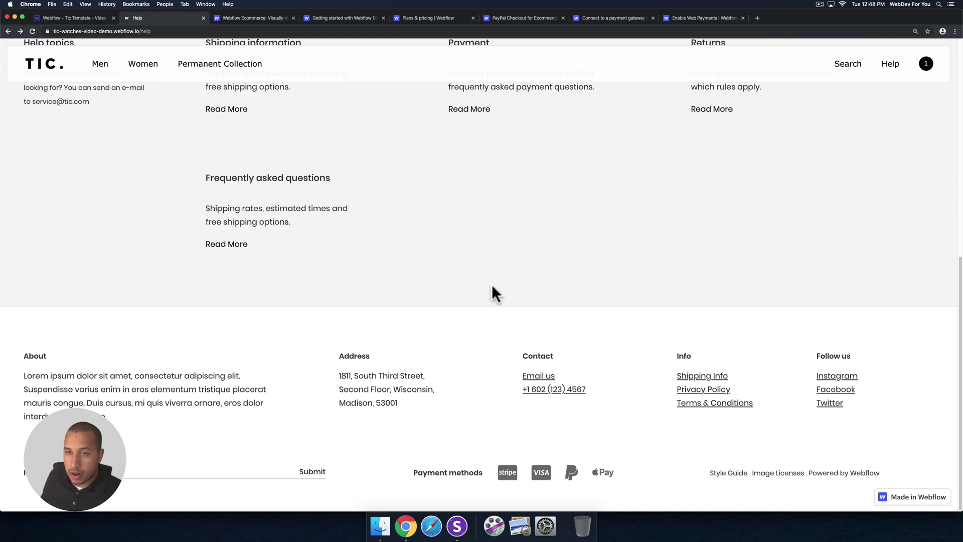
scroll(492, 285, up, 8)
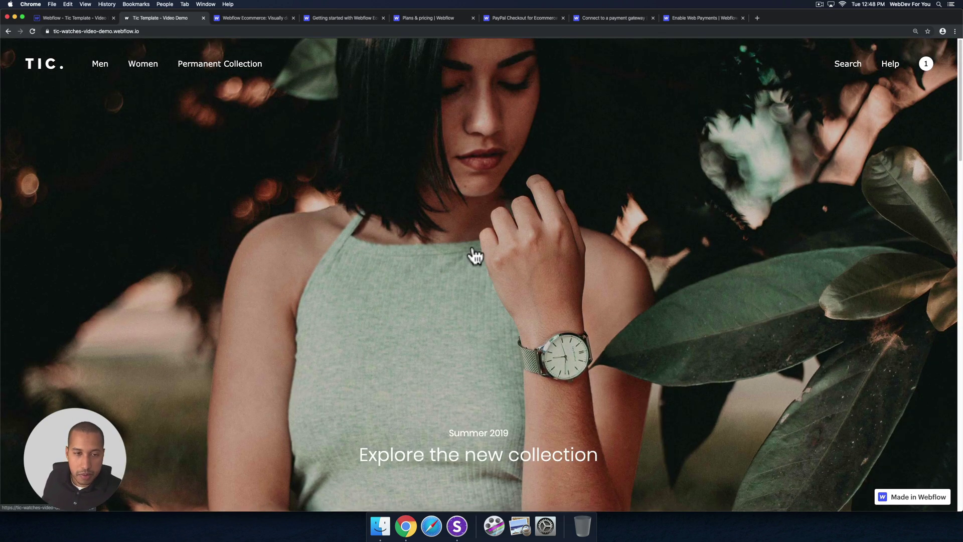
scroll(479, 301, down, 5)
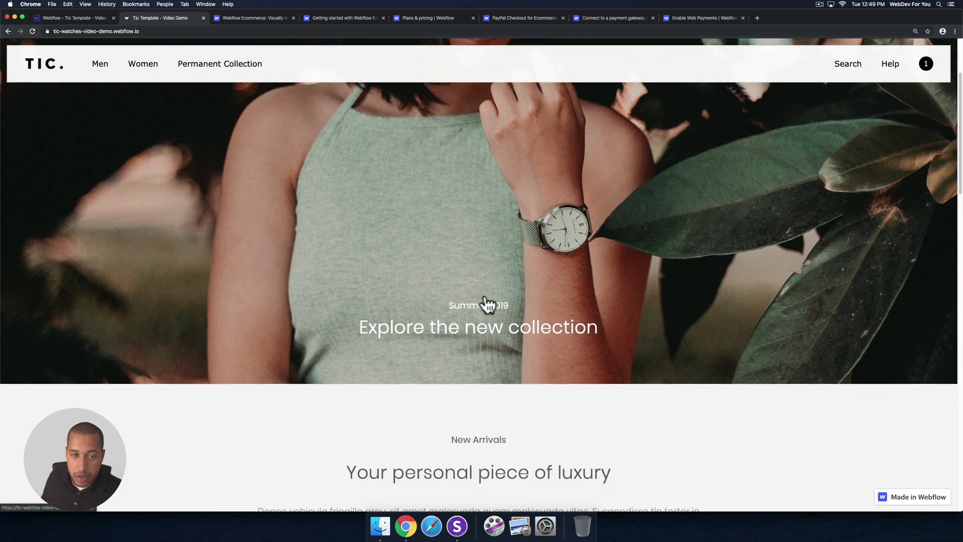
scroll(486, 304, down, 7)
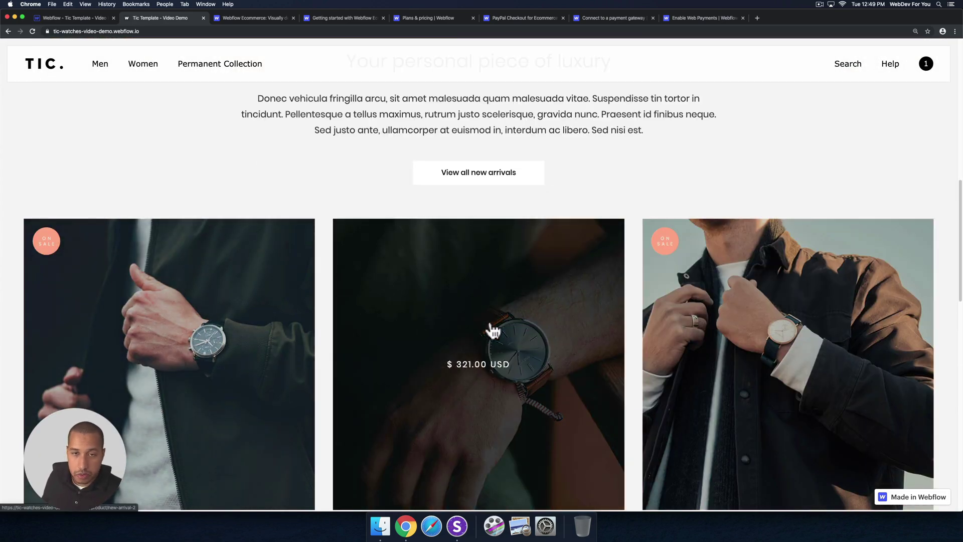
scroll(462, 322, down, 1)
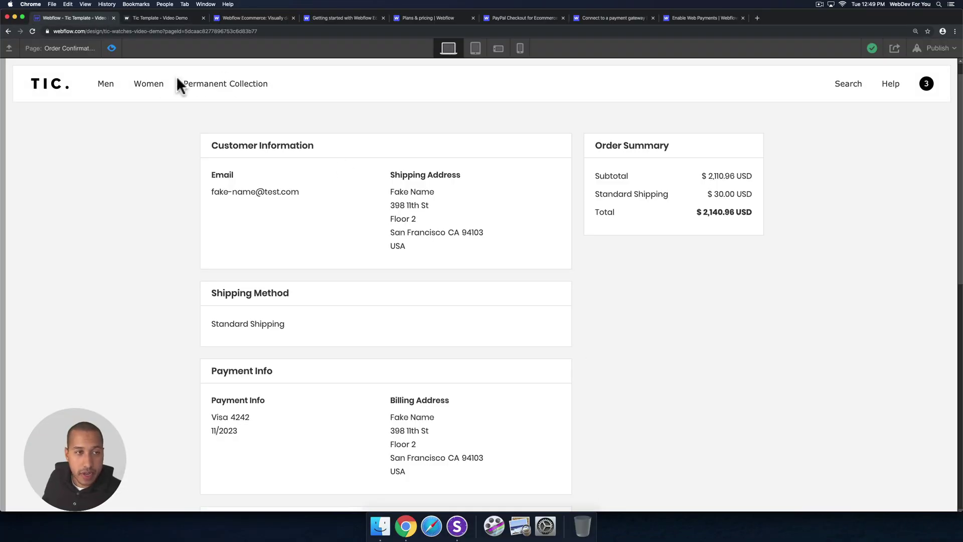
In the Webflow Designer preview of the store, go from the order confirmation page to the Men category page and look it over.
scroll(195, 178, up, 1)
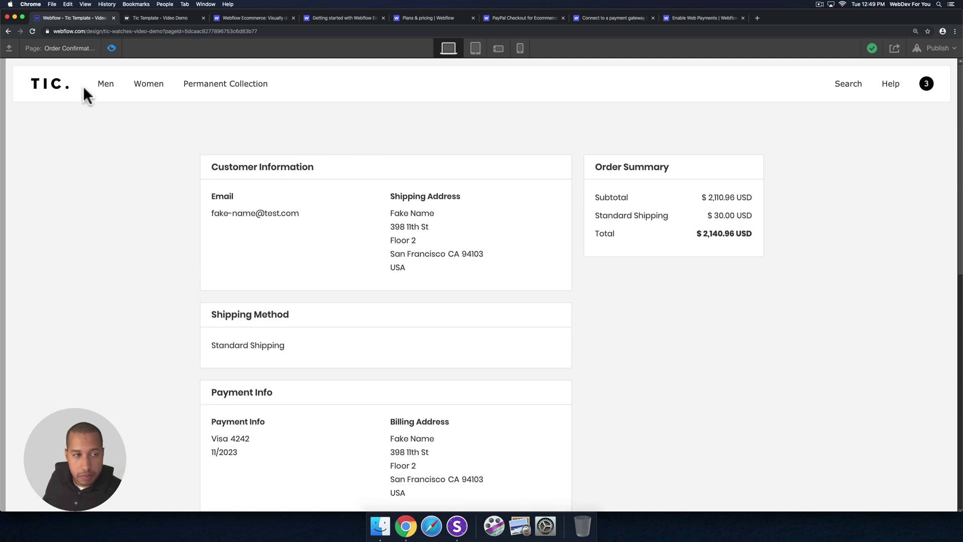
click(111, 85)
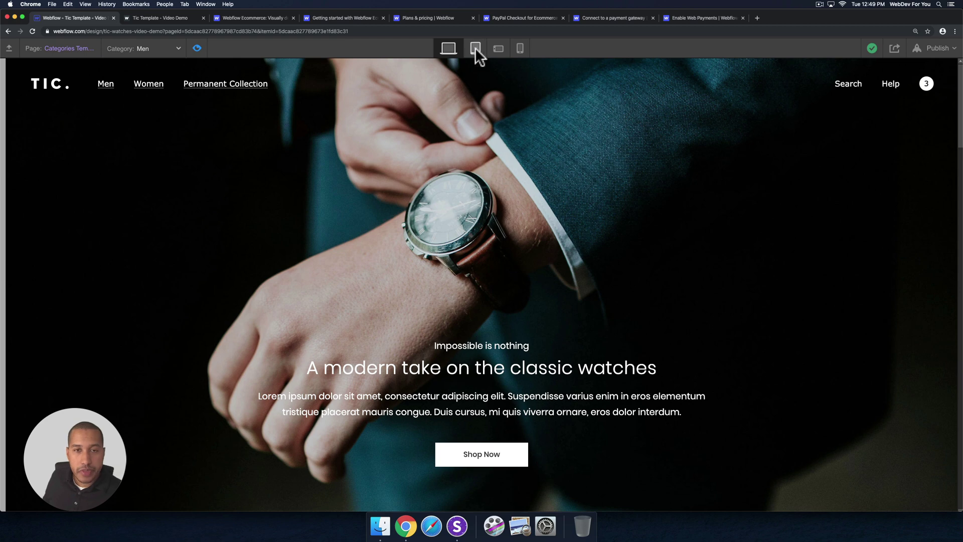
scroll(476, 173, down, 10)
scroll(474, 171, up, 6)
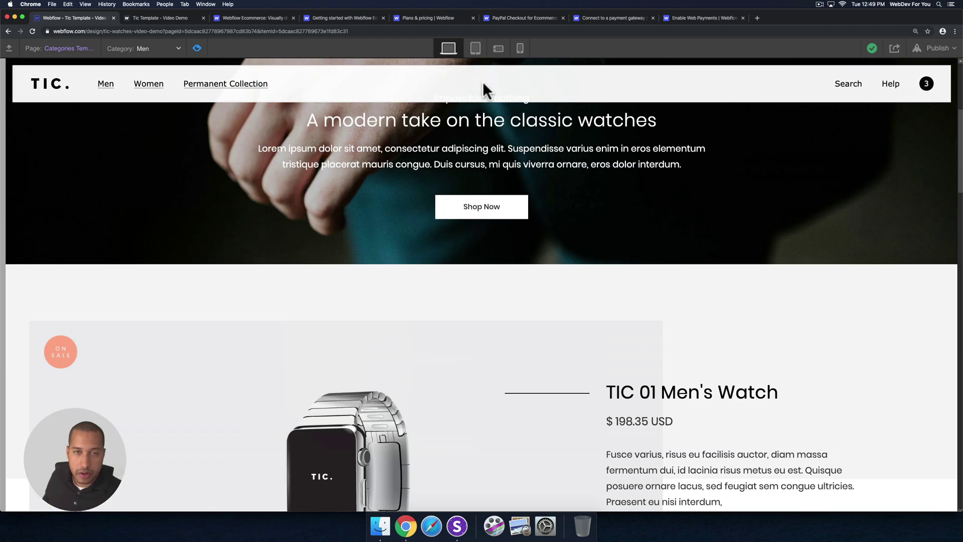
Preview the Men category page at the tablet breakpoint and look through its watch listings.
click(474, 50)
scroll(480, 184, down, 10)
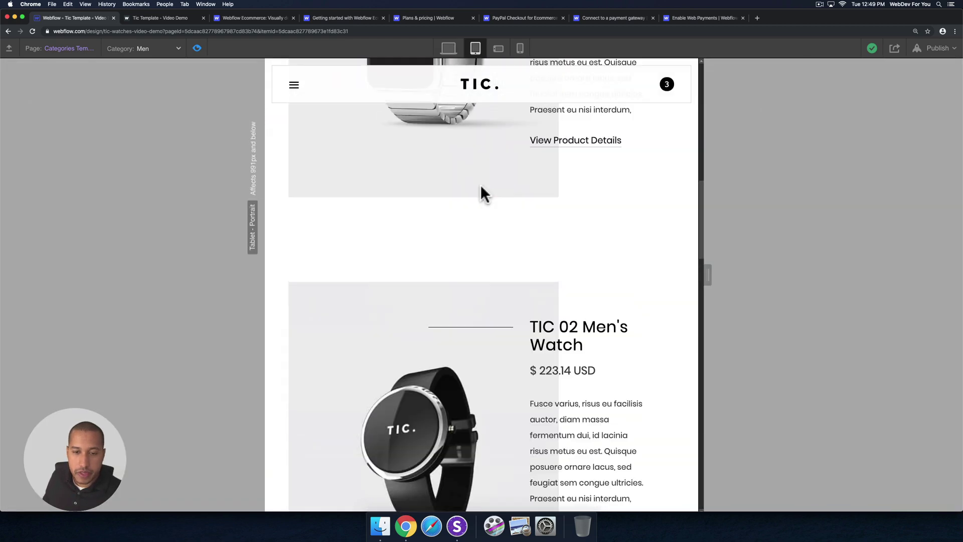
scroll(480, 184, down, 10)
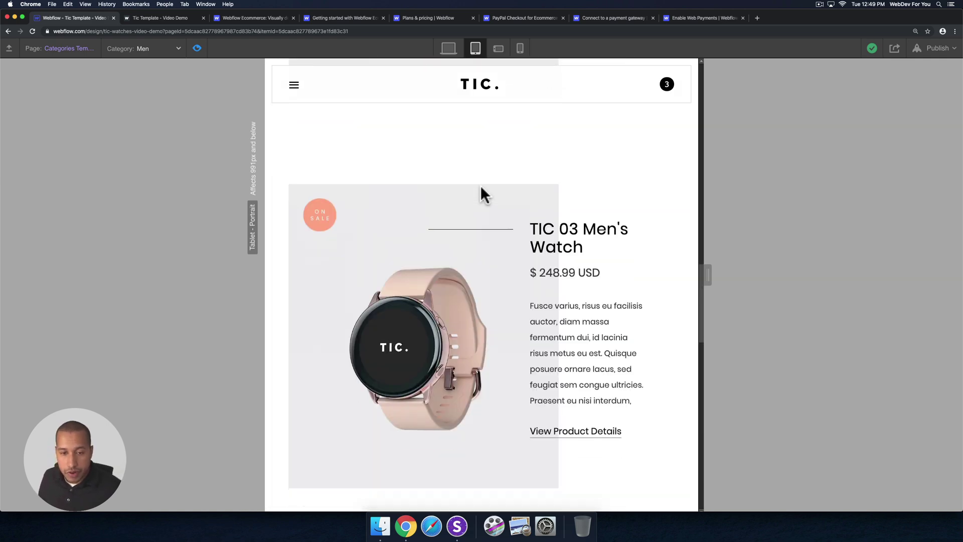
scroll(480, 184, down, 2)
scroll(481, 184, up, 20)
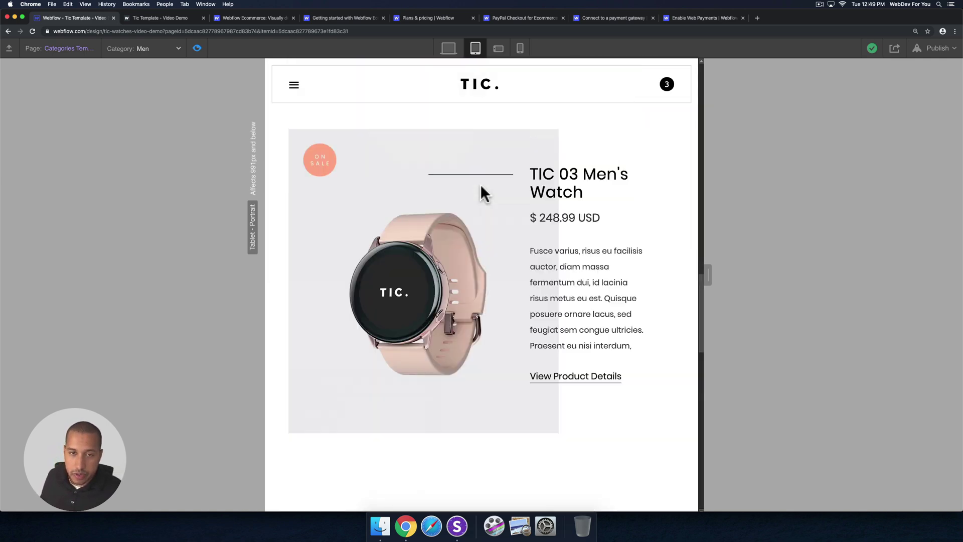
scroll(486, 243, down, 8)
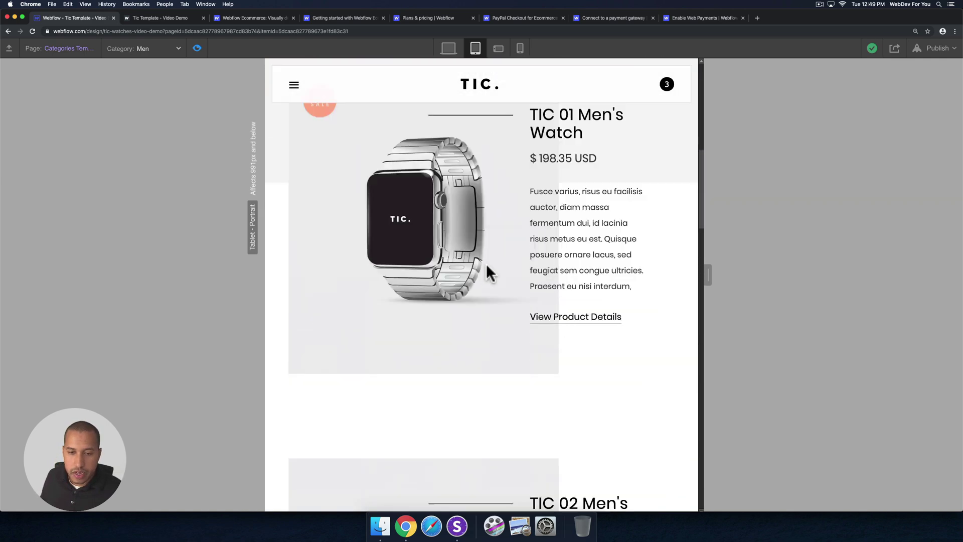
click(557, 321)
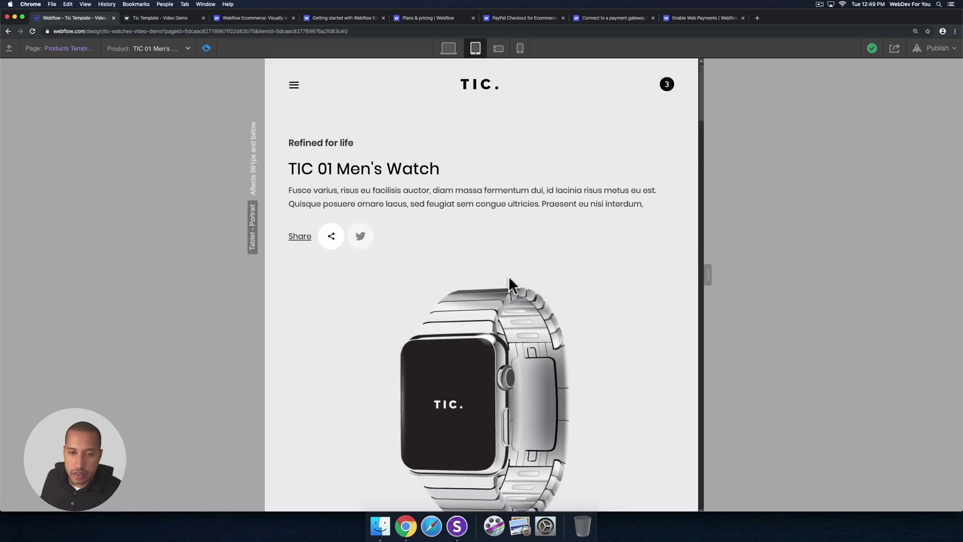
scroll(509, 280, down, 15)
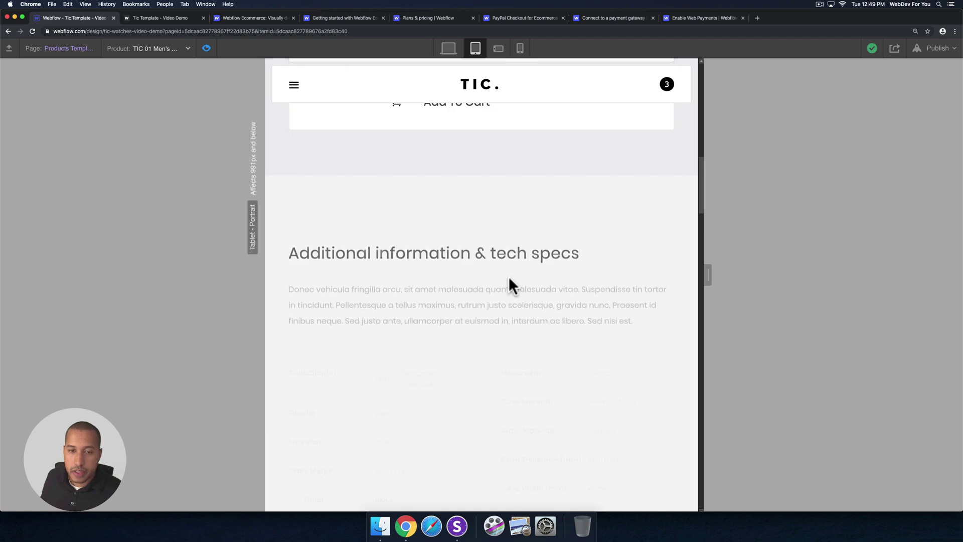
scroll(509, 284, down, 15)
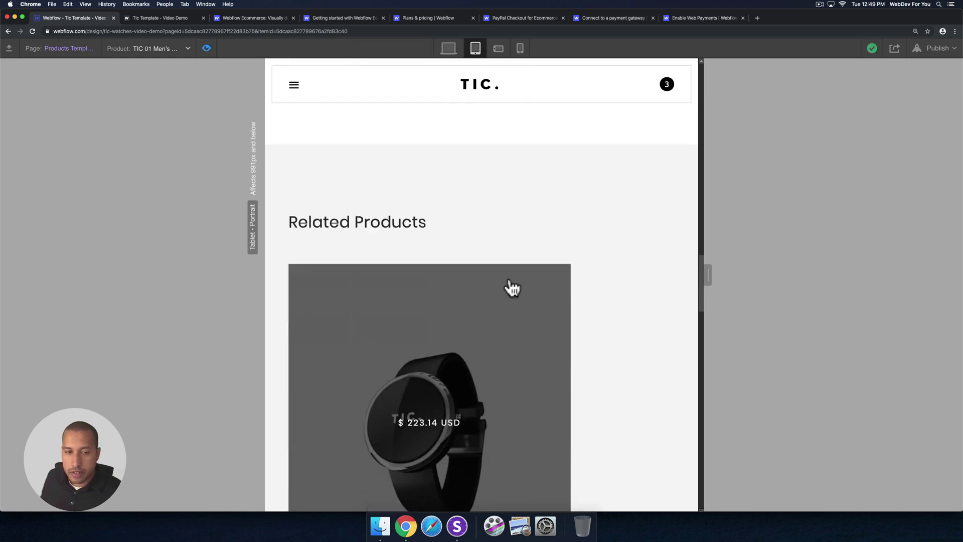
scroll(512, 286, down, 5)
click(497, 49)
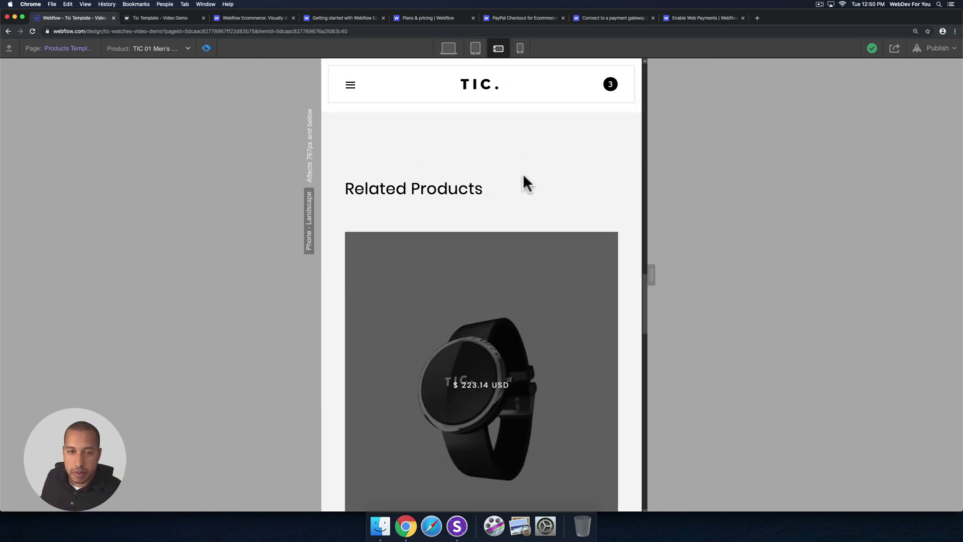
scroll(523, 174, up, 20)
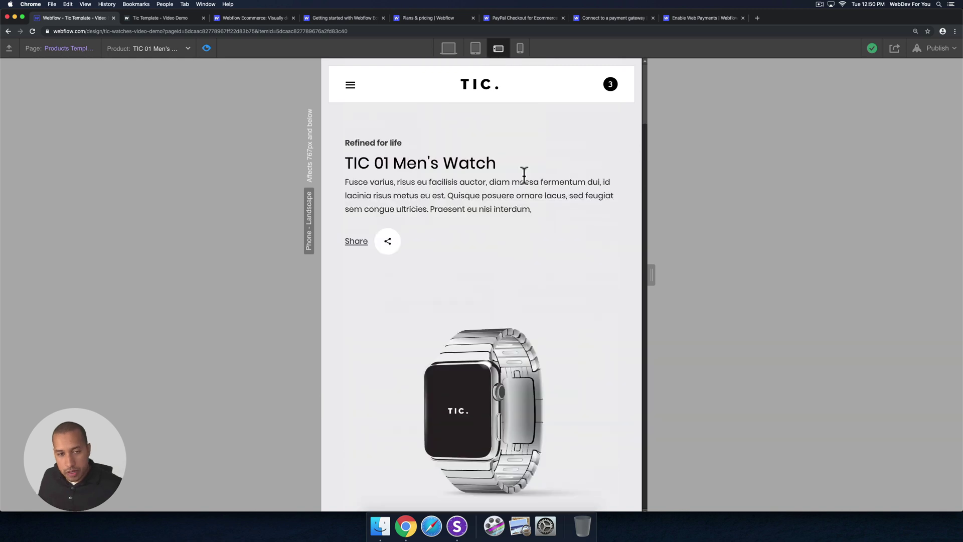
click(526, 47)
scroll(488, 161, down, 4)
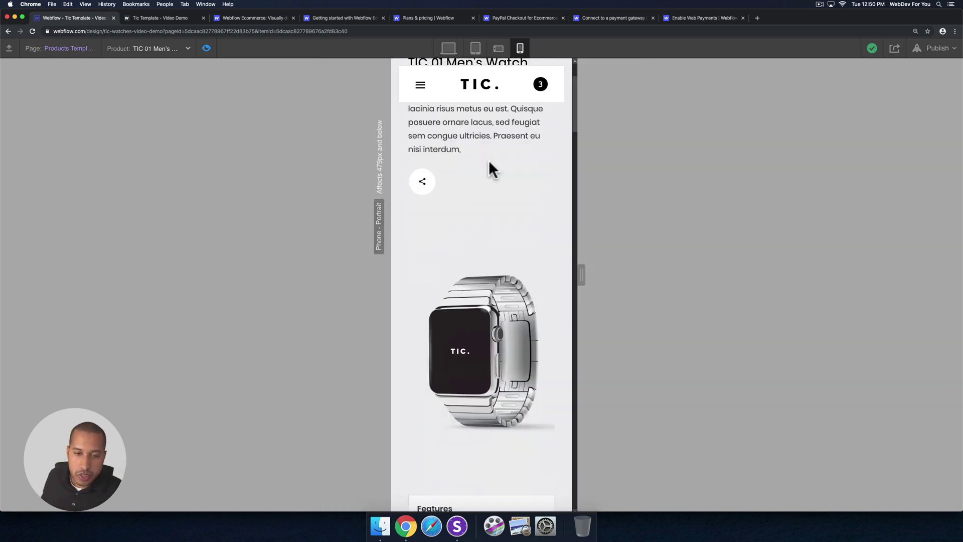
scroll(488, 160, up, 3)
scroll(489, 162, down, 12)
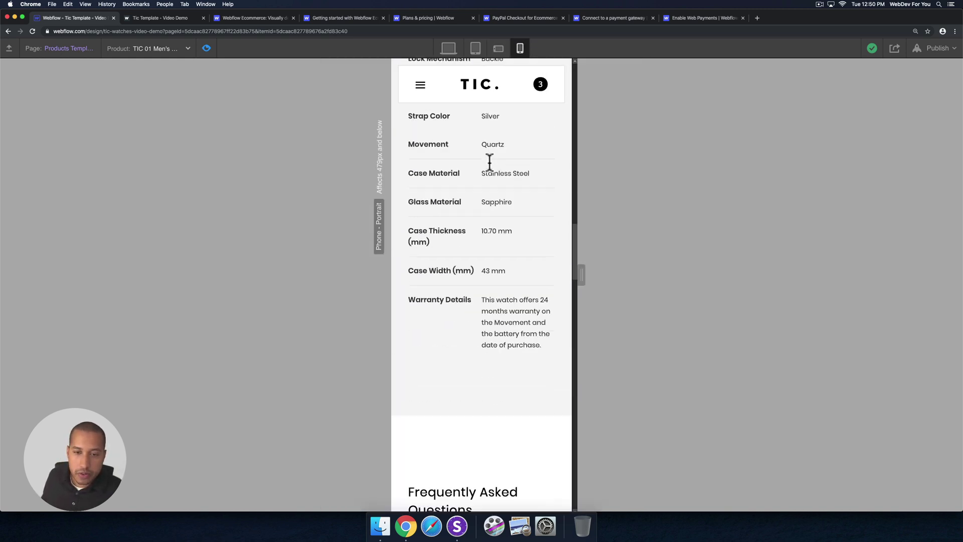
scroll(489, 161, up, 12)
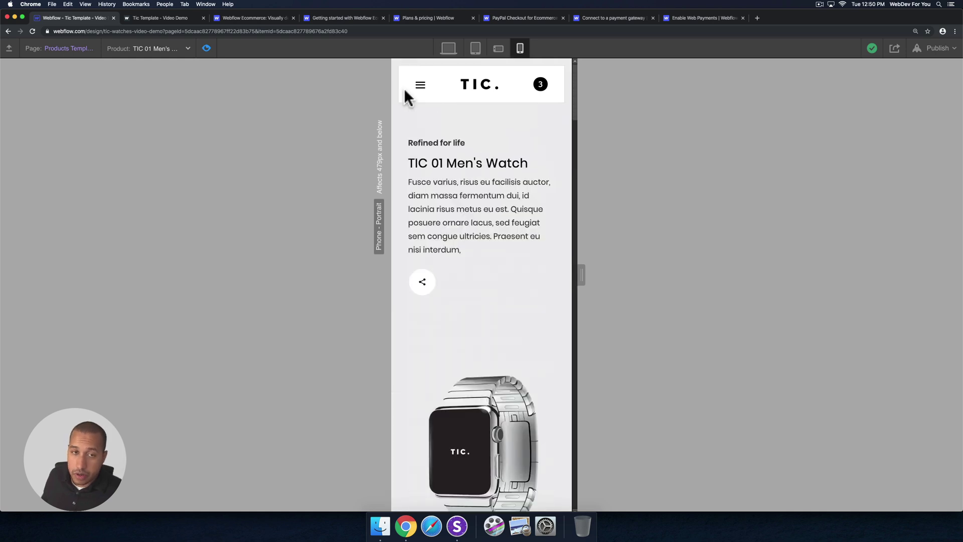
Open the mobile navigation menu, try its search field, and go to the Permanent Collection page to view its products.
click(421, 86)
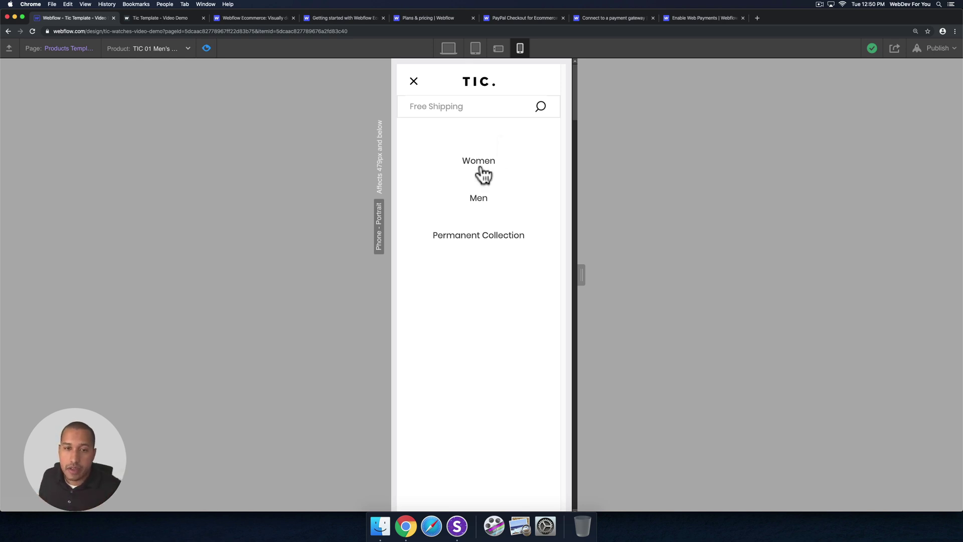
click(479, 106)
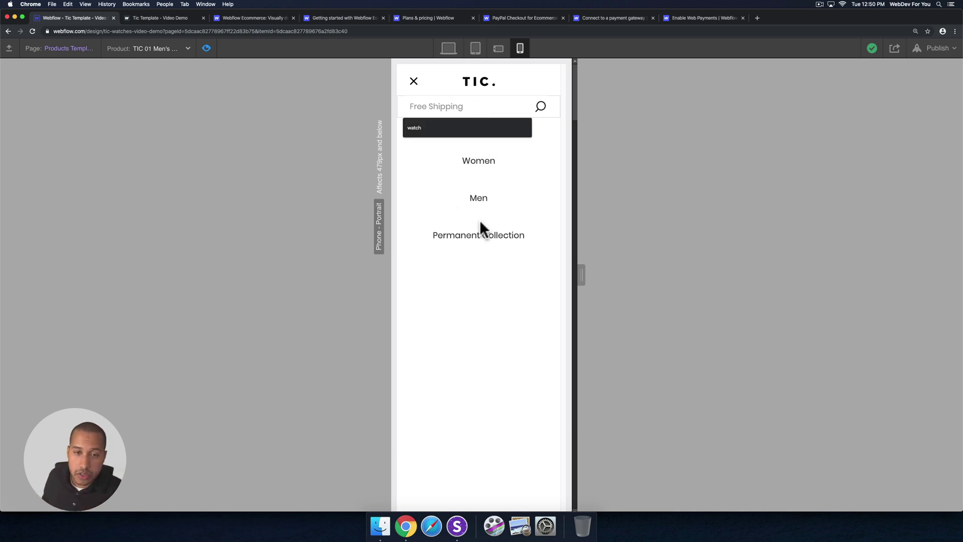
click(482, 241)
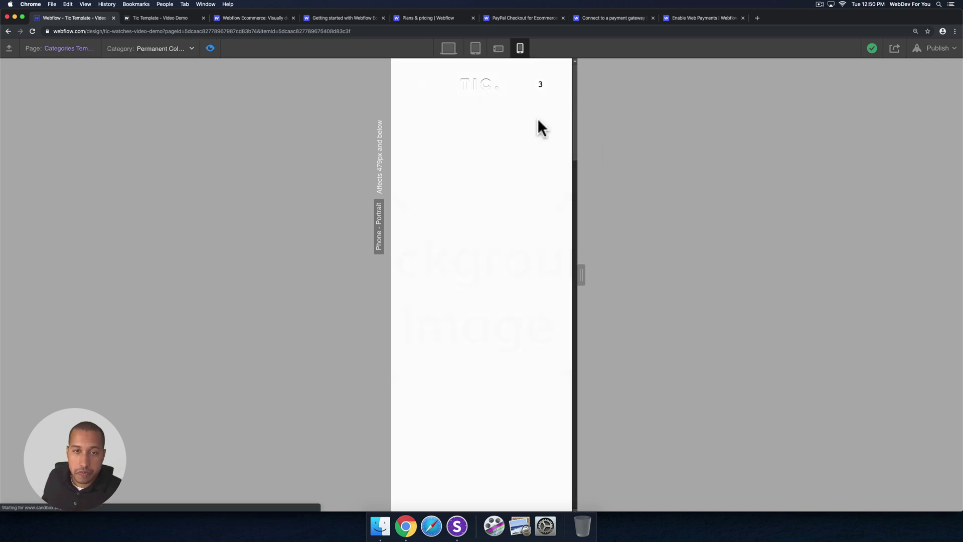
scroll(474, 160, down, 10)
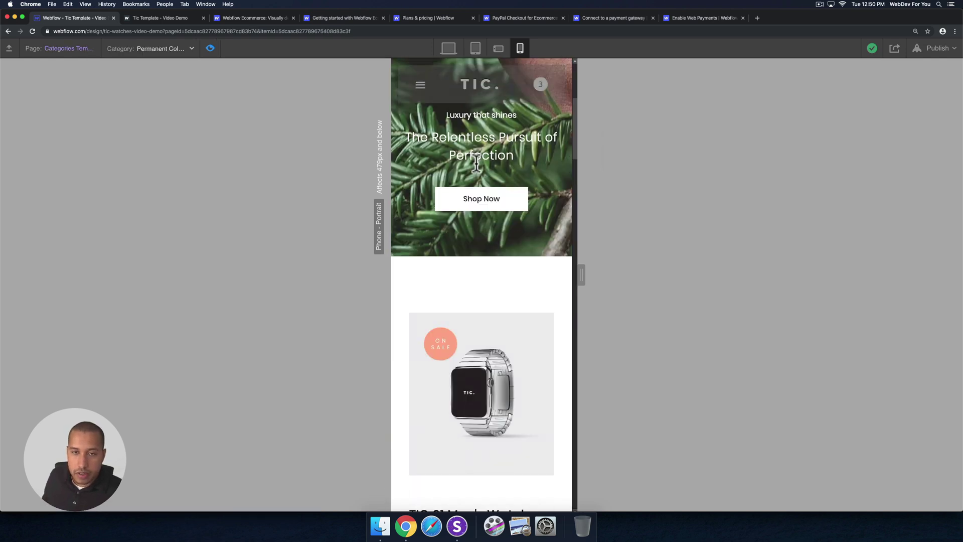
scroll(476, 170, down, 3)
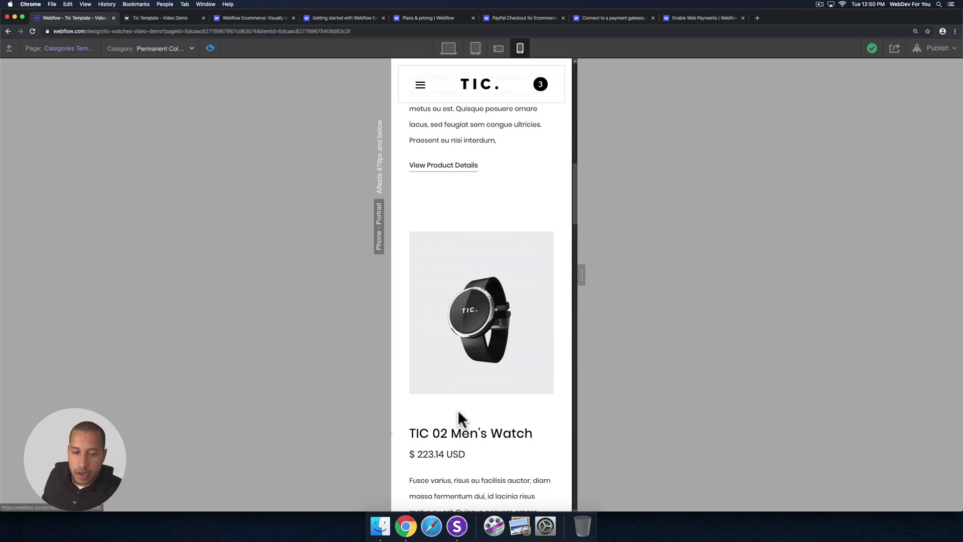
Switch to Sizzy and look through the Tic store home page on the iPhone 5 preview.
click(457, 527)
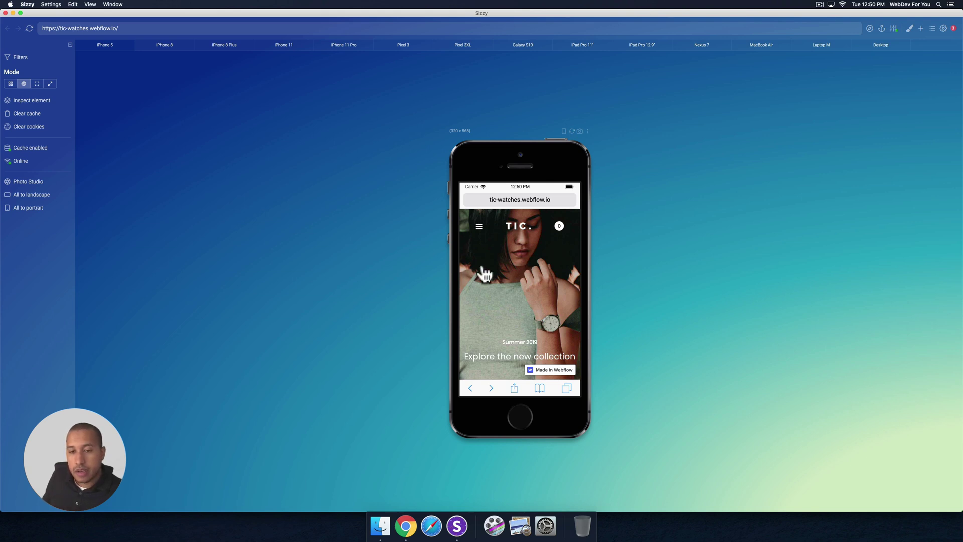
scroll(511, 285, down, 5)
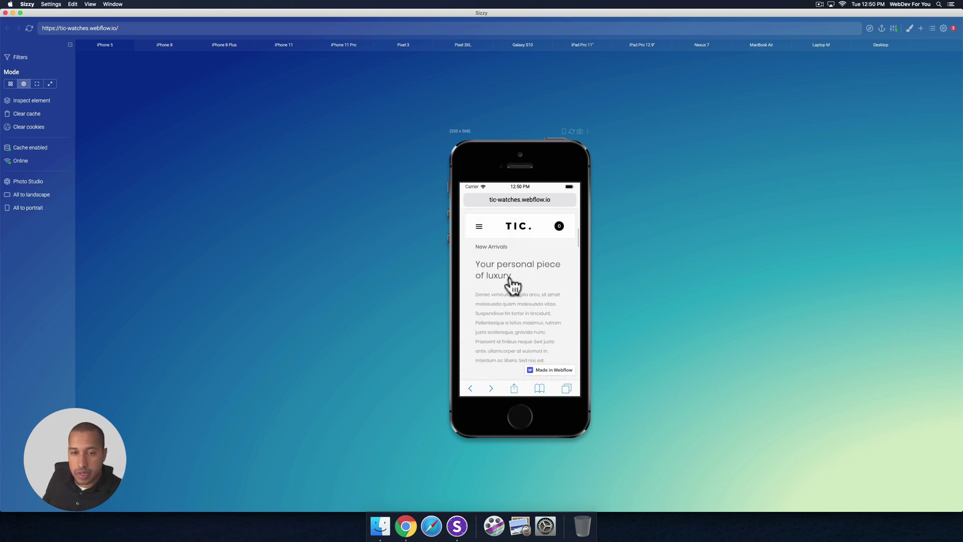
scroll(512, 286, down, 10)
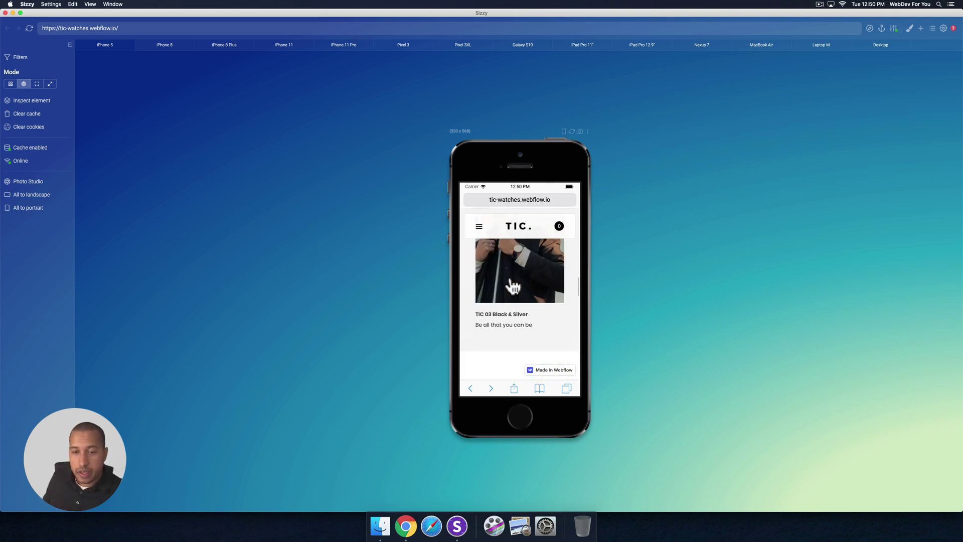
scroll(512, 286, down, 8)
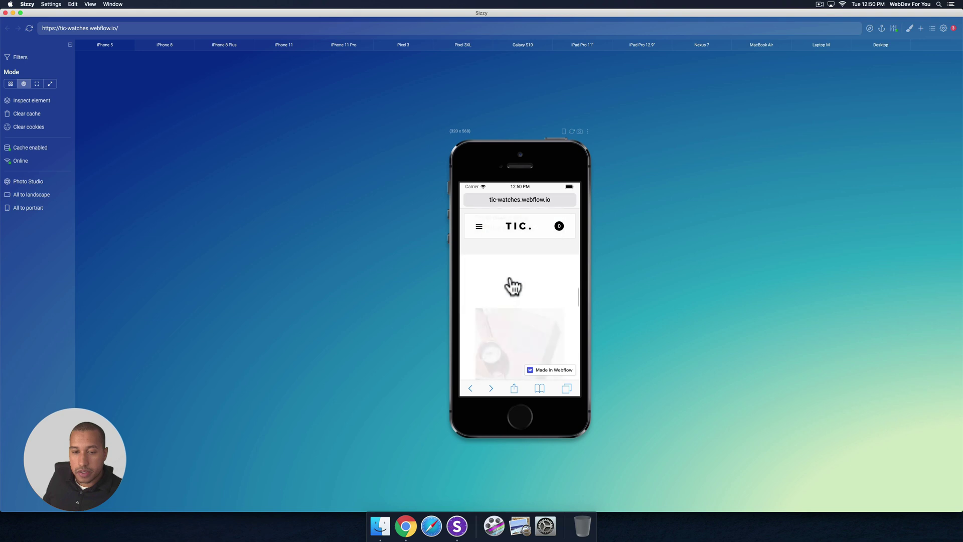
Preview the home page on iPhone 8, then go to the Women category and look through its watch listings.
click(167, 50)
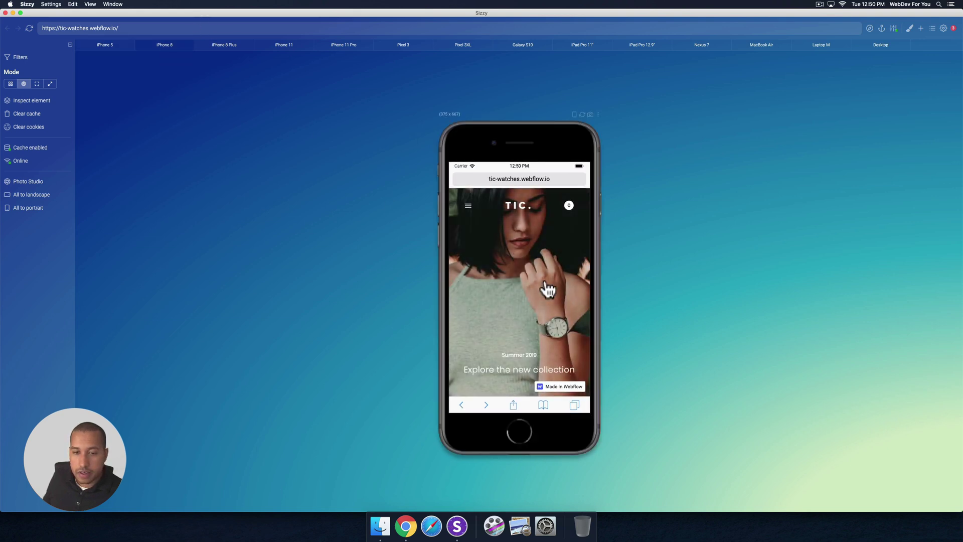
scroll(533, 262, down, 10)
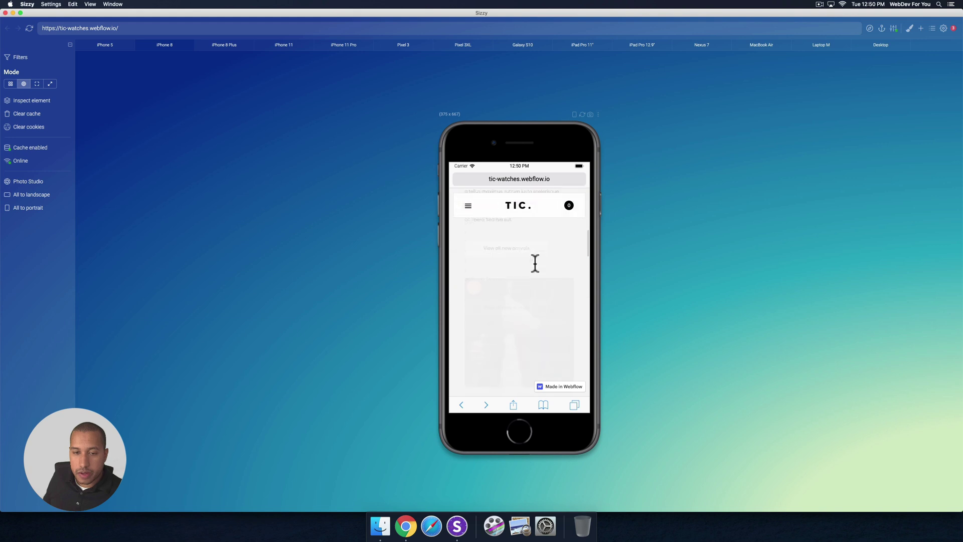
click(468, 206)
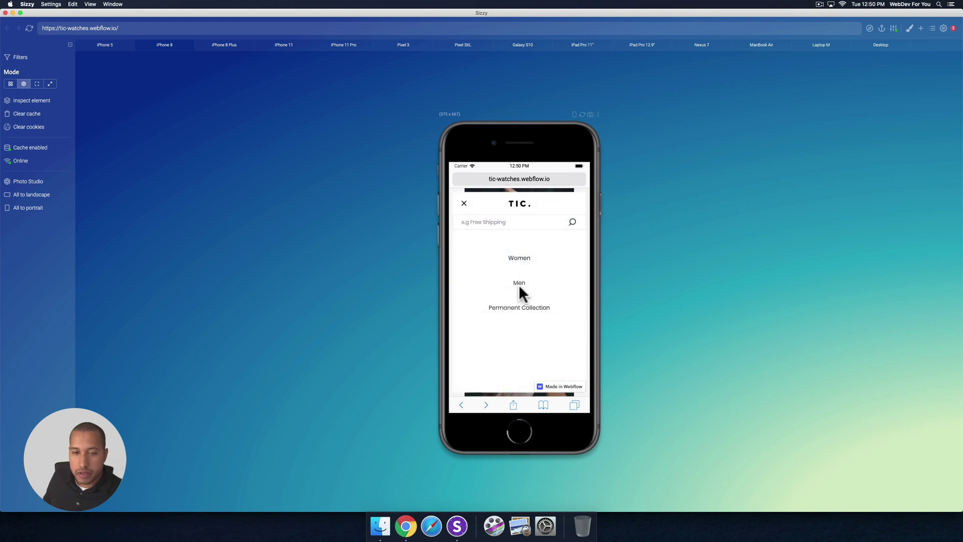
click(519, 258)
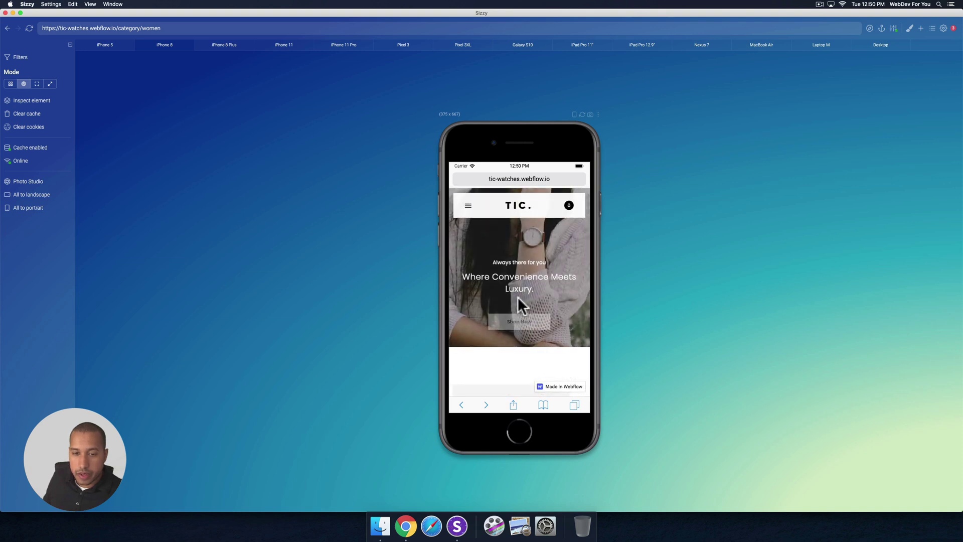
scroll(520, 304, down, 10)
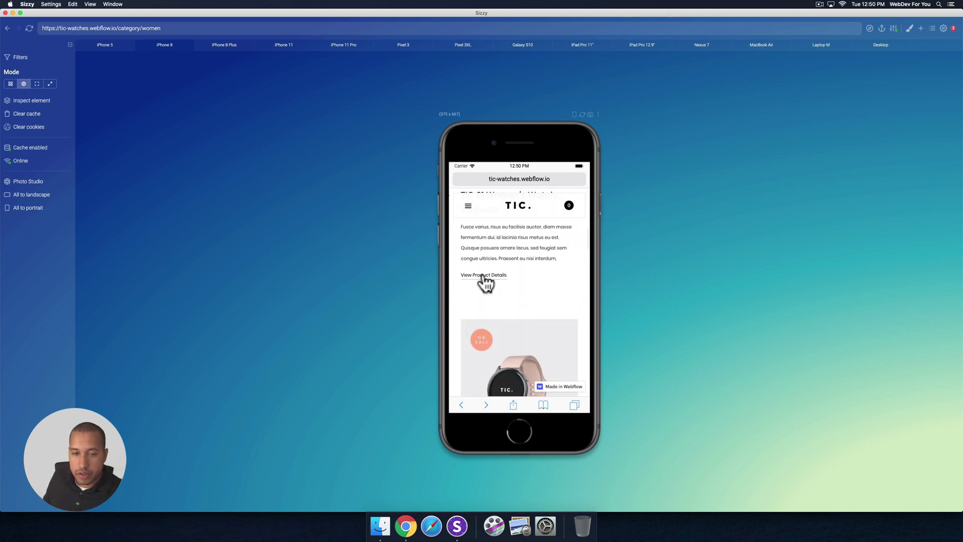
click(483, 277)
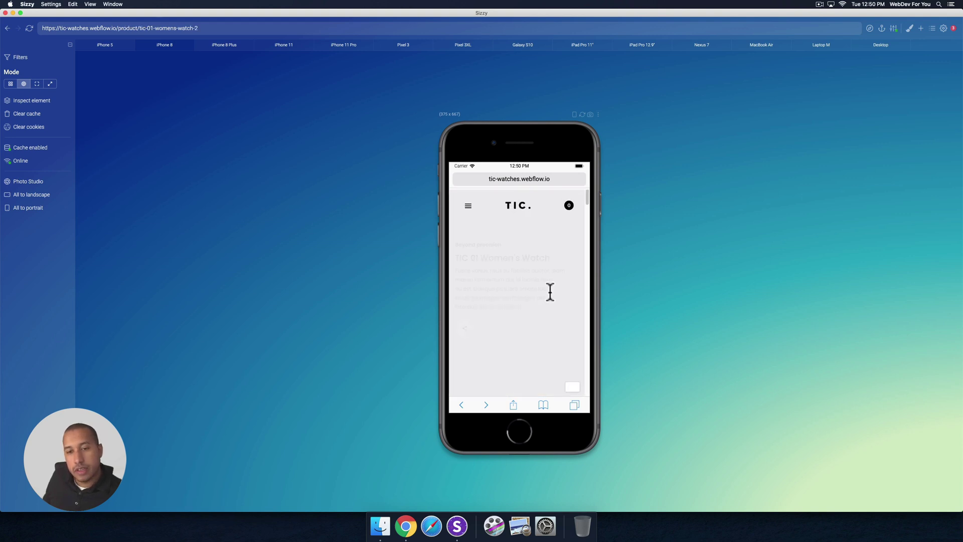
scroll(550, 292, down, 10)
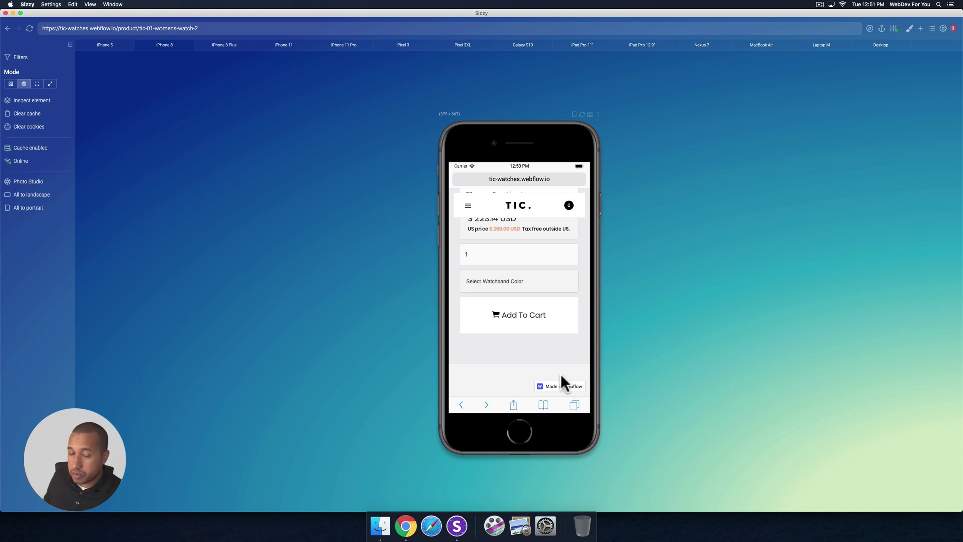
scroll(554, 384, down, 10)
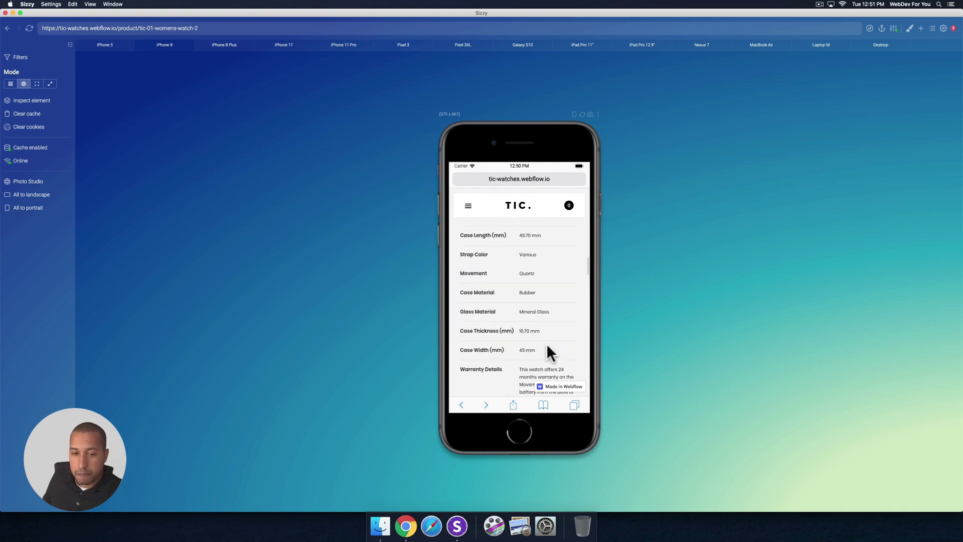
scroll(550, 351, down, 5)
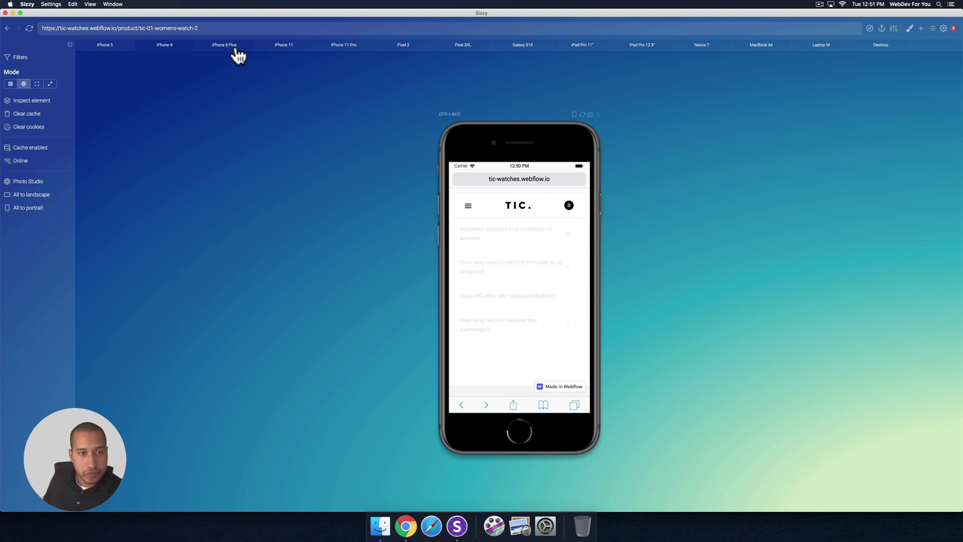
click(285, 46)
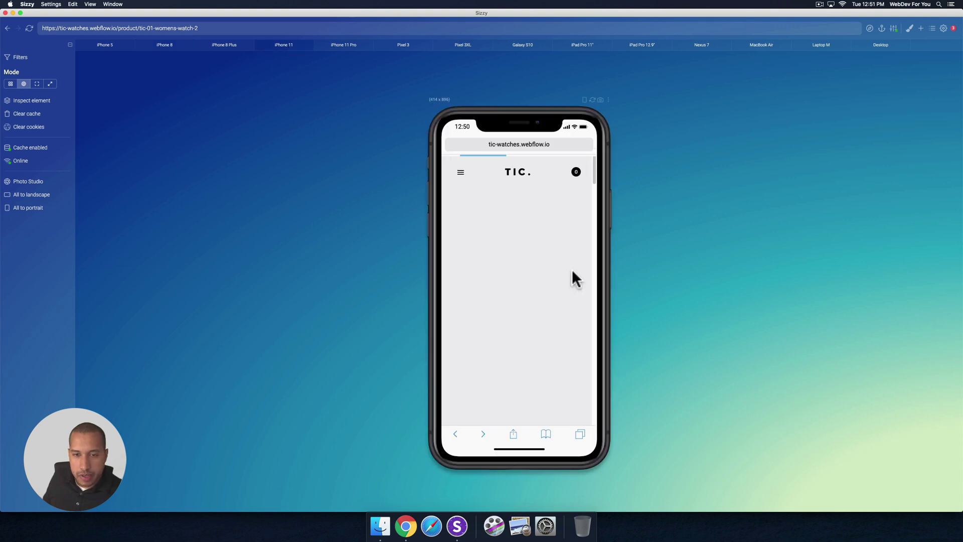
scroll(552, 284, down, 10)
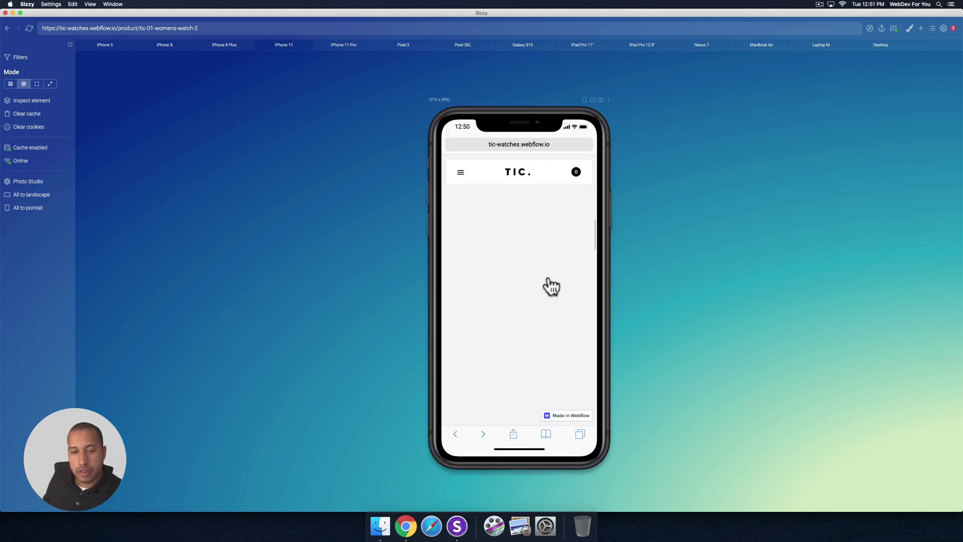
scroll(550, 284, down, 8)
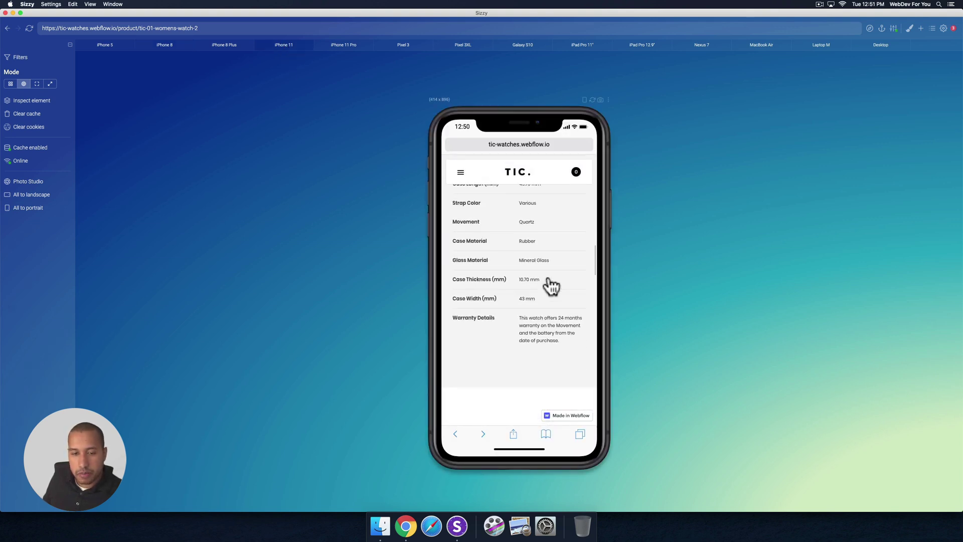
scroll(539, 299, down, 5)
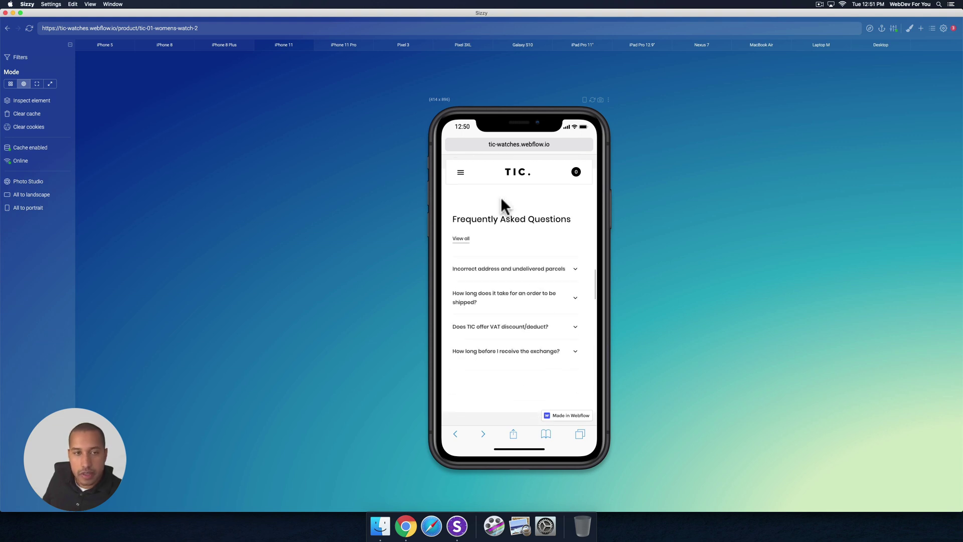
Compare the watch's product page on iPhone 11 Pro and Pixel 3, checking the image, features and purchase sections.
click(351, 52)
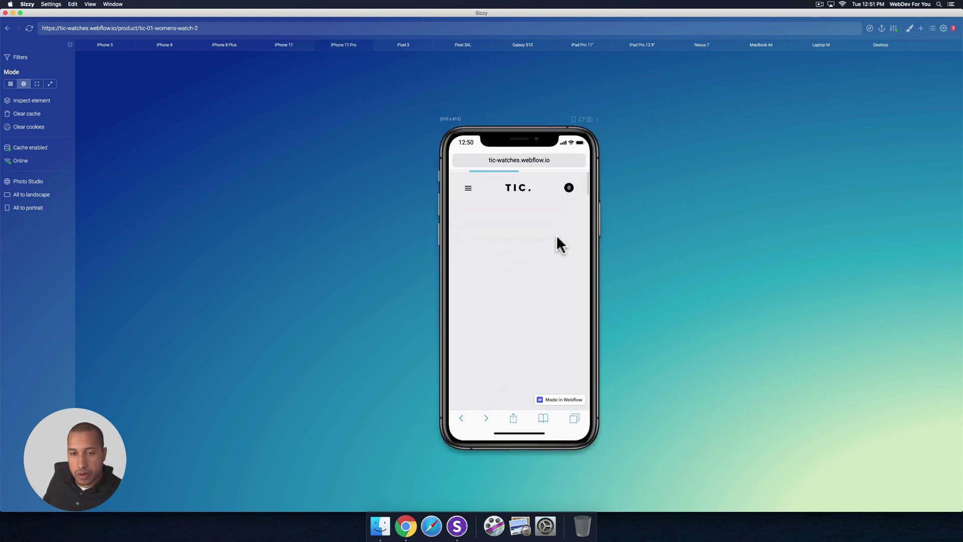
scroll(548, 236, down, 8)
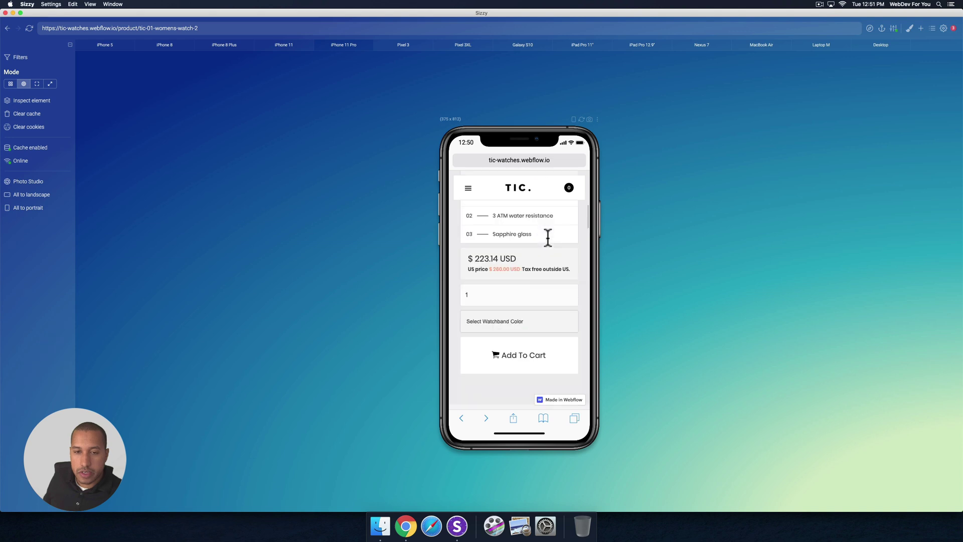
click(400, 52)
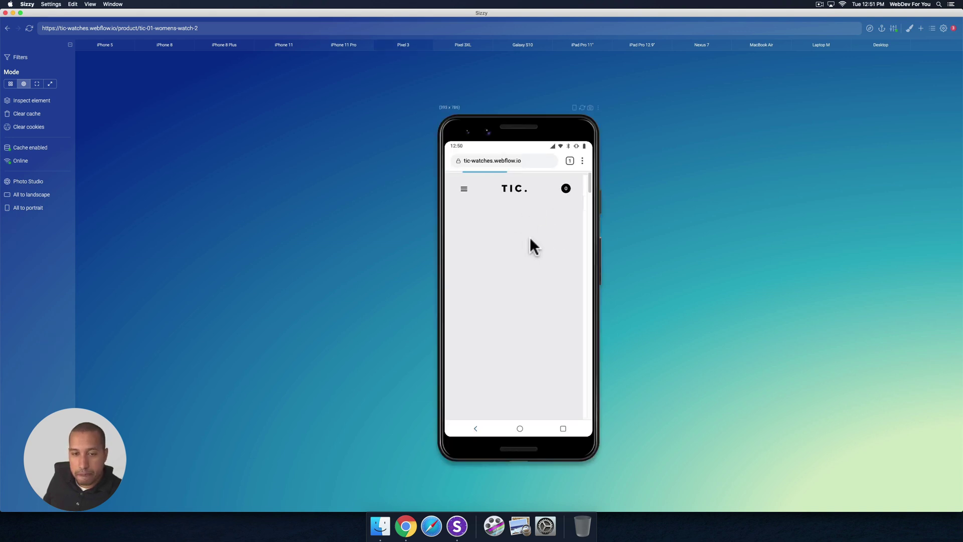
scroll(504, 225, down, 8)
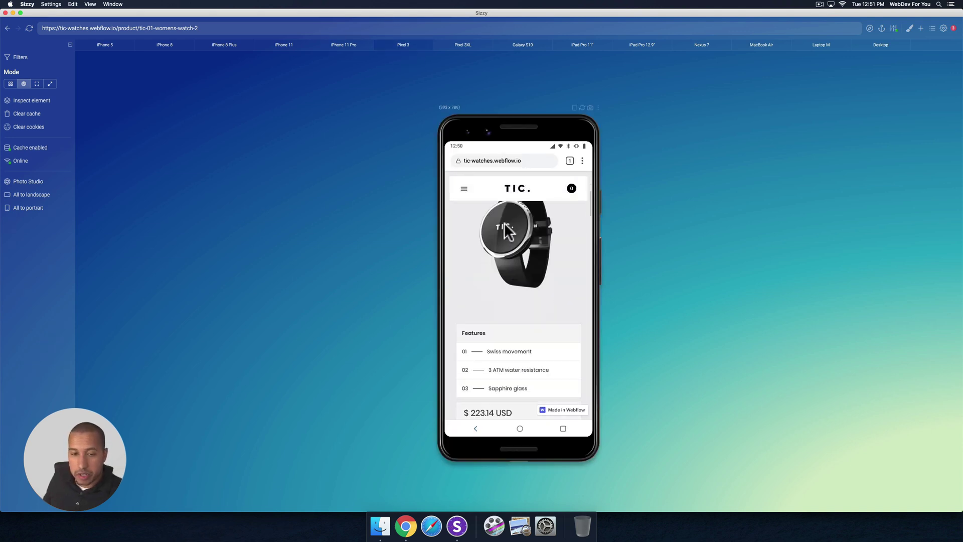
scroll(511, 231, down, 2)
Select the White watchband on the Pixel 3 preview, add the watch to the cart, and close the cart.
click(525, 258)
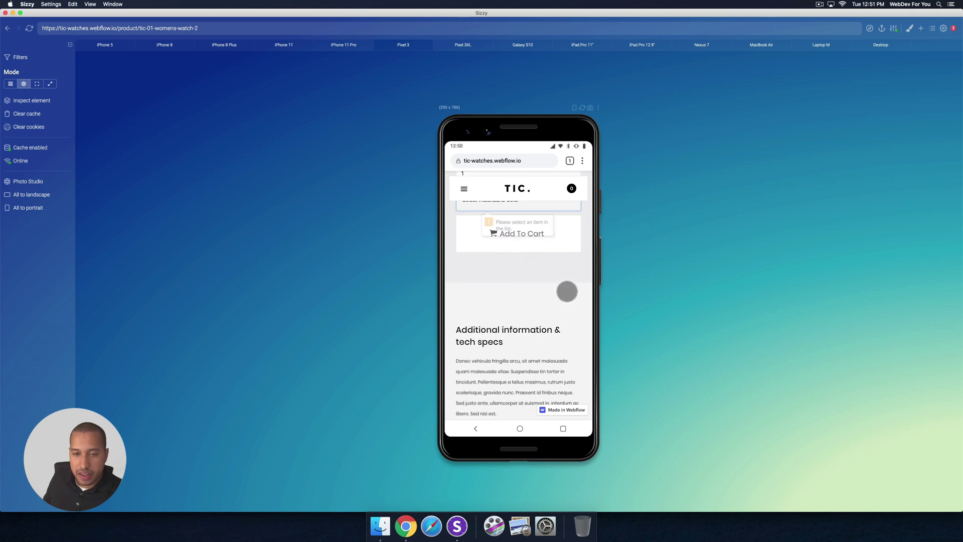
scroll(546, 270, up, 2)
click(532, 266)
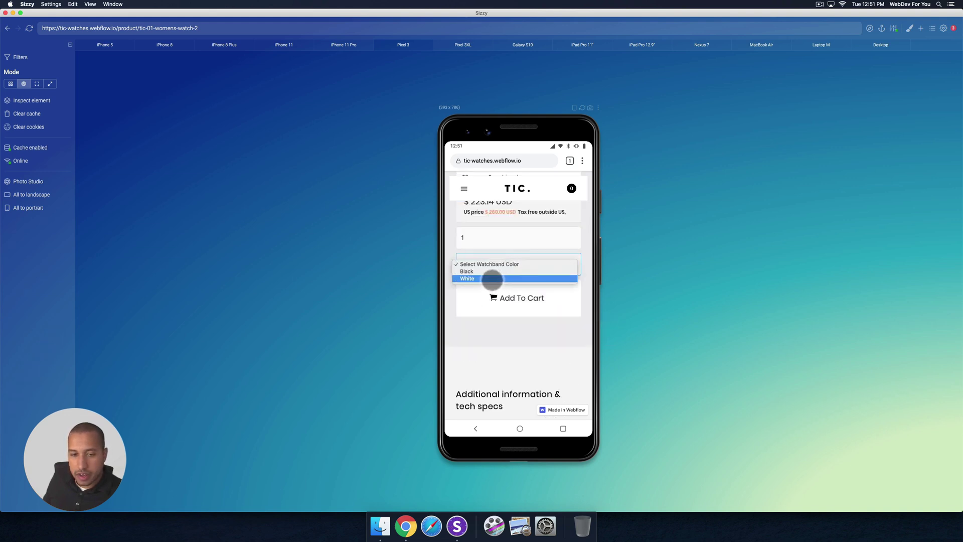
click(493, 277)
click(517, 306)
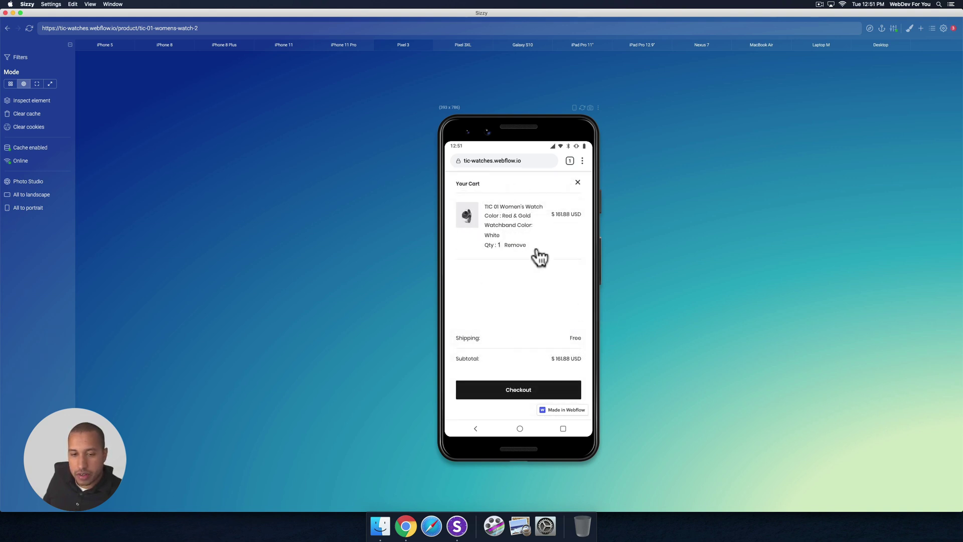
click(577, 183)
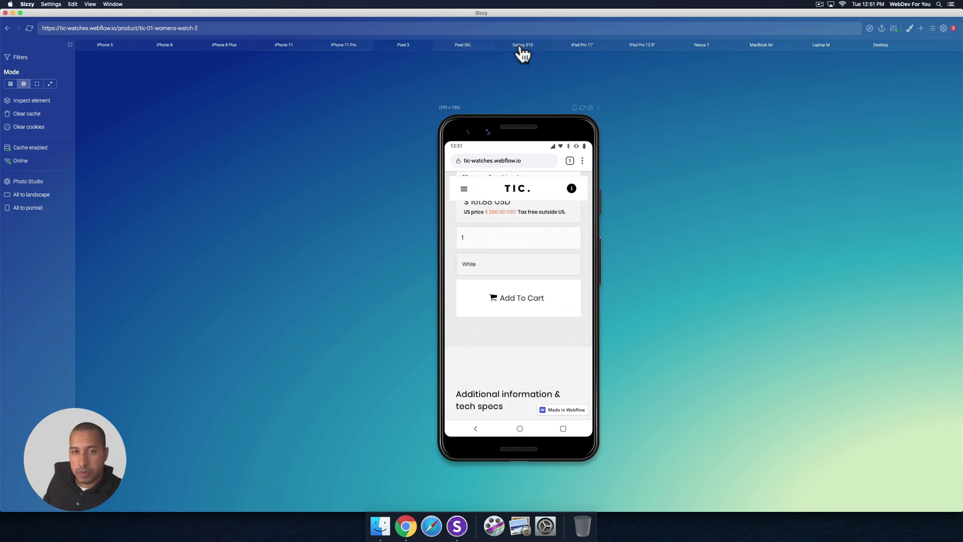
click(455, 45)
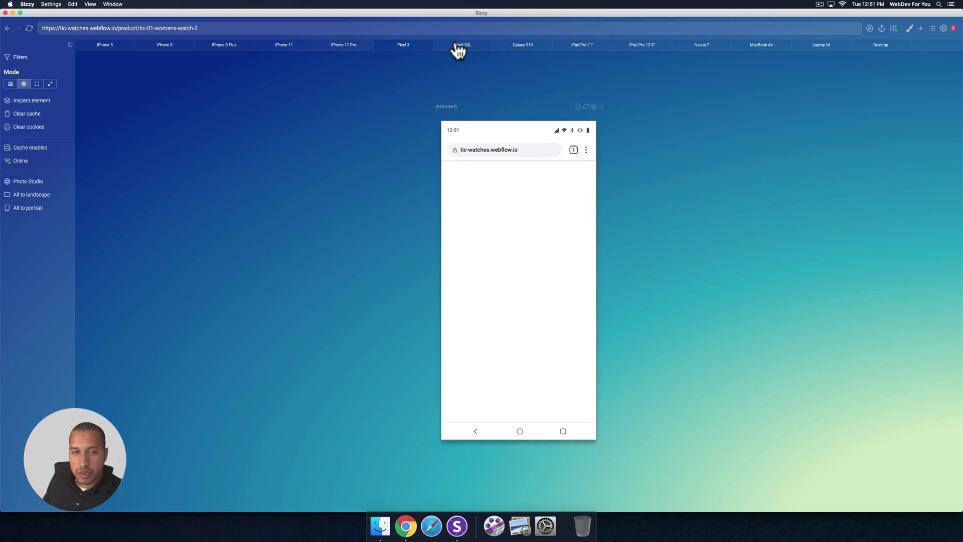
scroll(528, 233, down, 5)
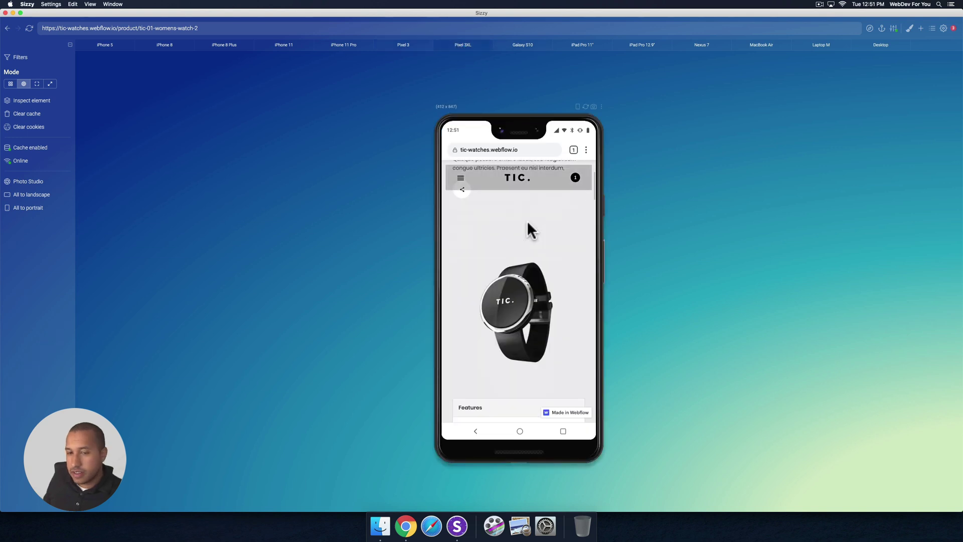
click(524, 48)
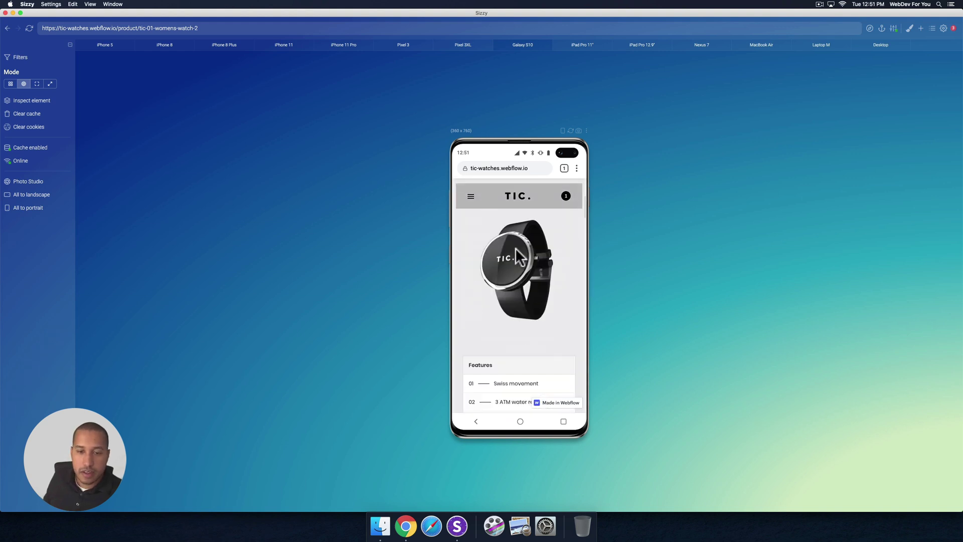
scroll(516, 253, down, 10)
scroll(516, 254, up, 3)
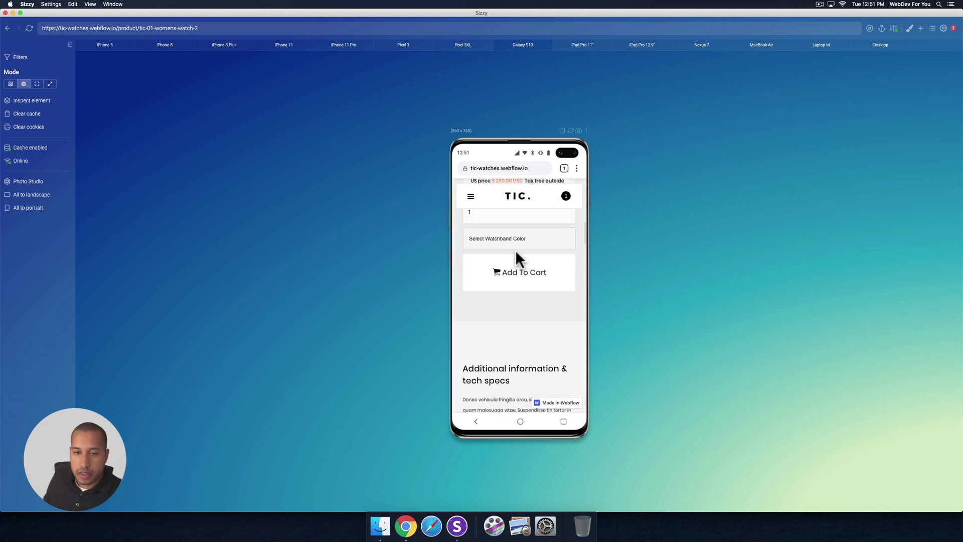
scroll(516, 253, up, 3)
click(510, 306)
click(504, 323)
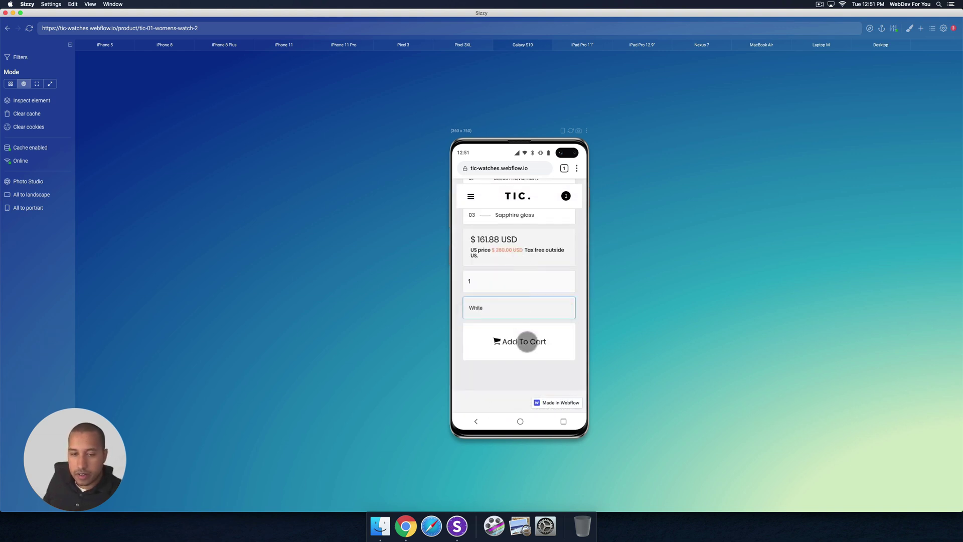
click(527, 341)
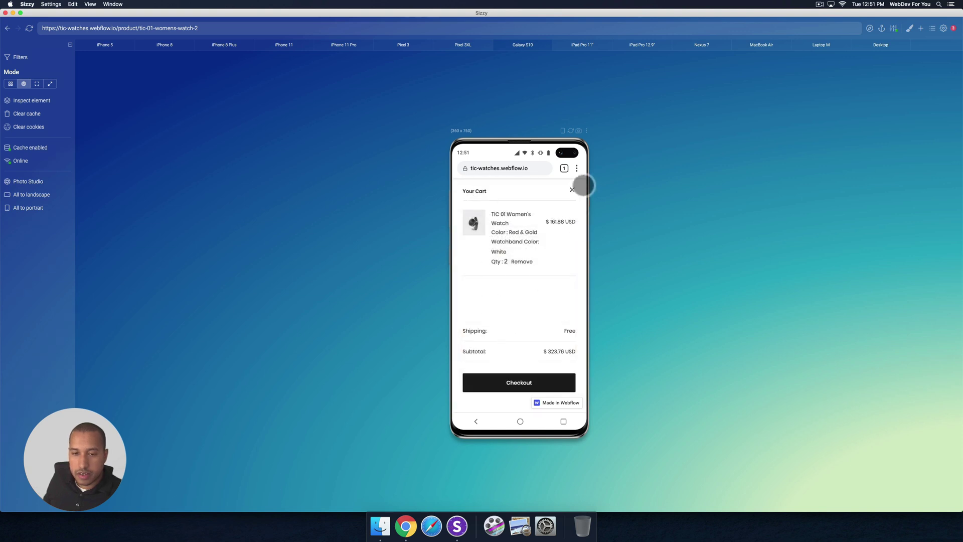
click(580, 187)
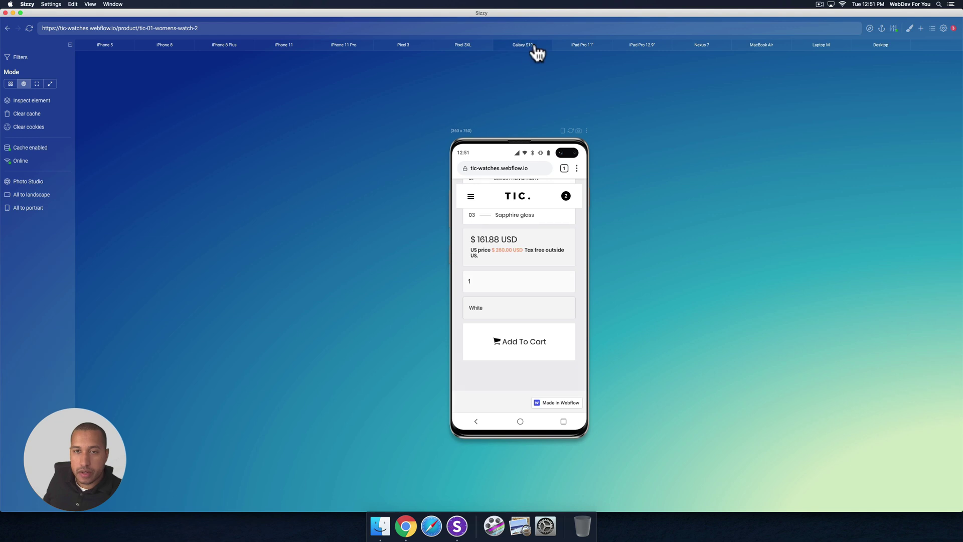
Preview the watch's product page on iPad Pro 11" and return to the store's home page.
click(583, 46)
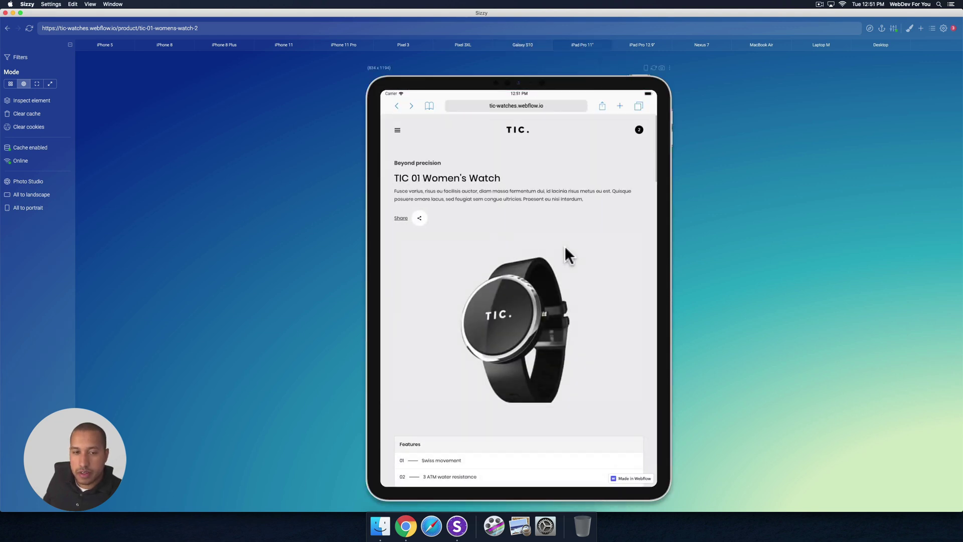
scroll(565, 246, down, 5)
scroll(499, 182, up, 5)
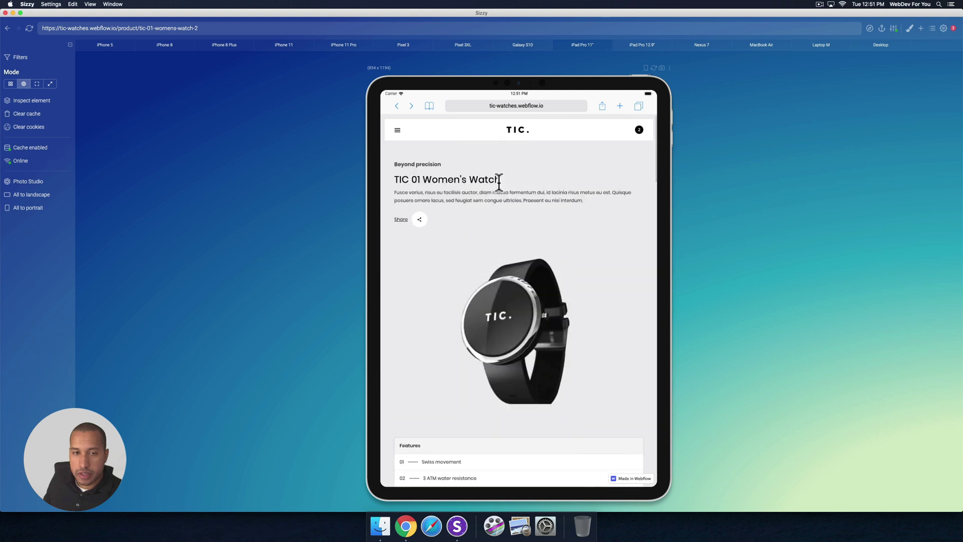
click(516, 132)
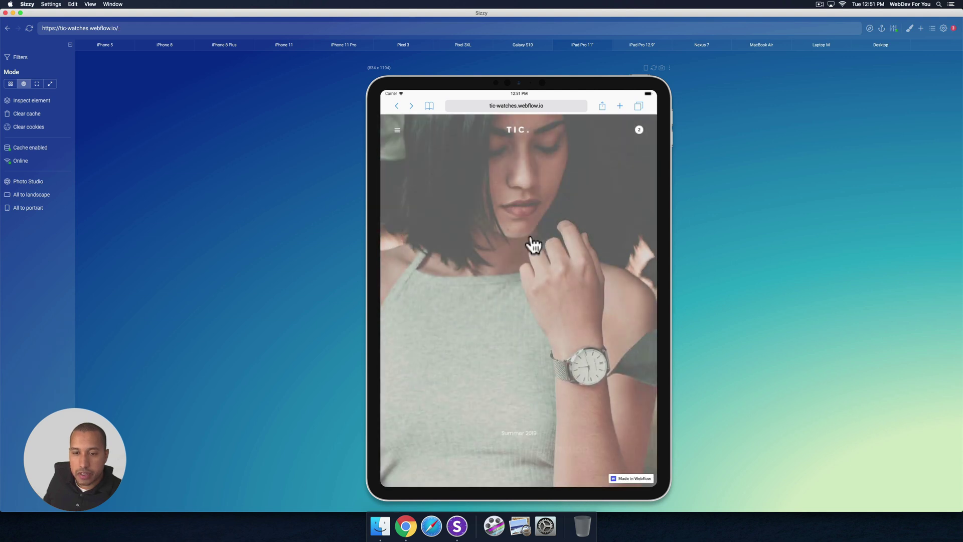
Check the store home page's layout on iPad Pro 11" down to the footer, and on the Nexus 7 preview.
scroll(532, 246, down, 6)
scroll(533, 244, down, 10)
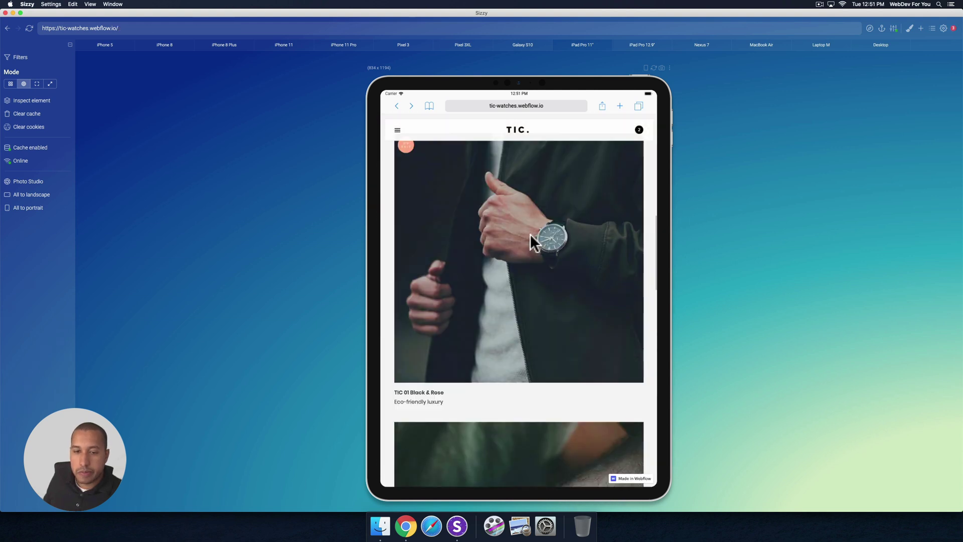
scroll(529, 236, down, 5)
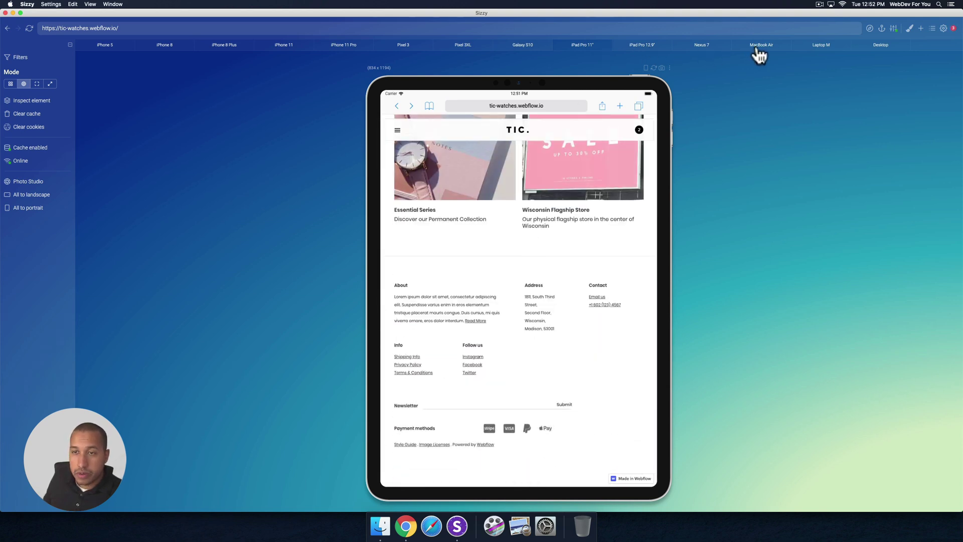
click(700, 46)
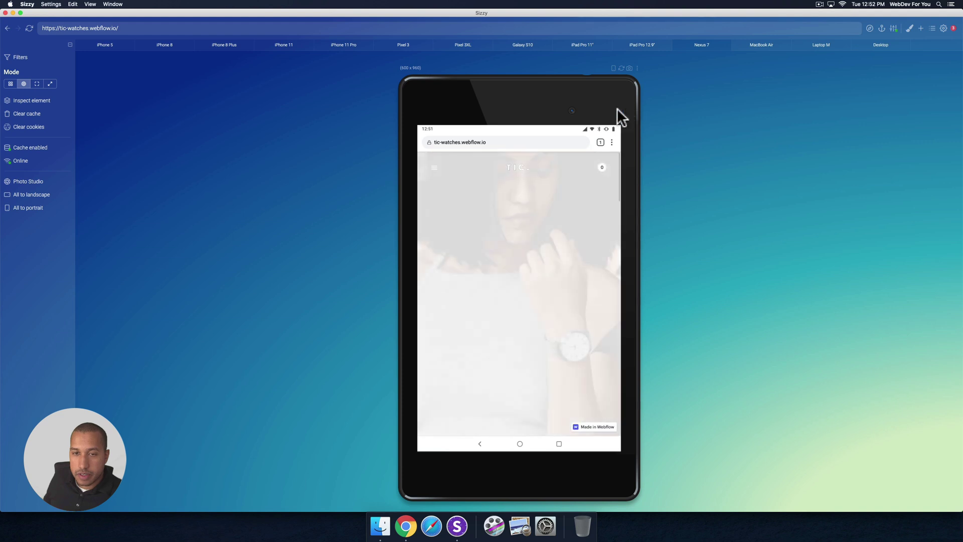
scroll(521, 245, down, 8)
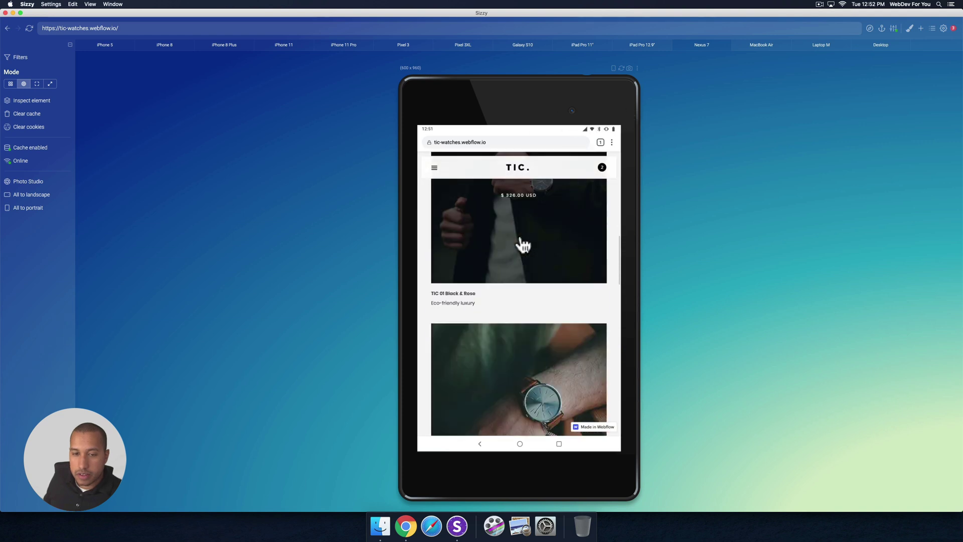
Preview the home page on iPad Pro 12.9", then open the Women category and check its product listing.
click(641, 48)
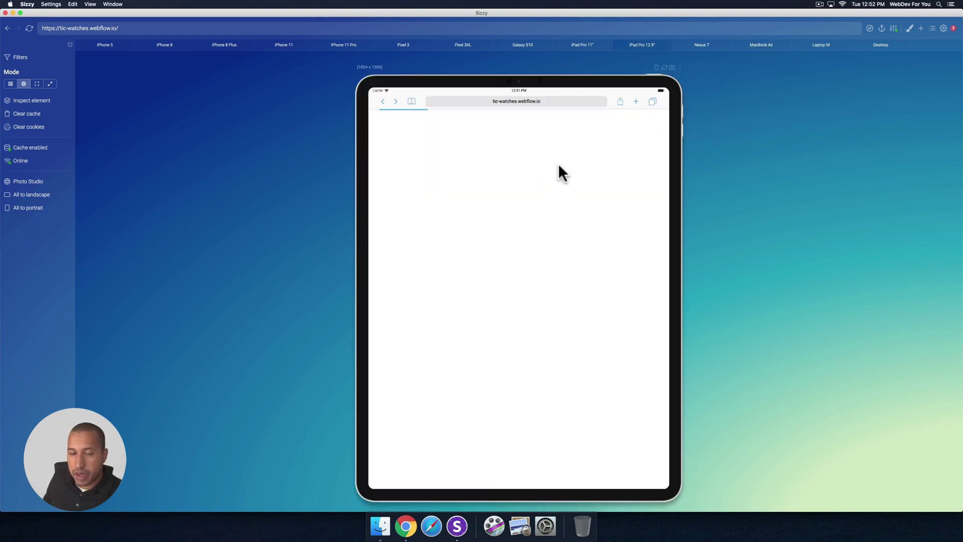
scroll(541, 190, down, 15)
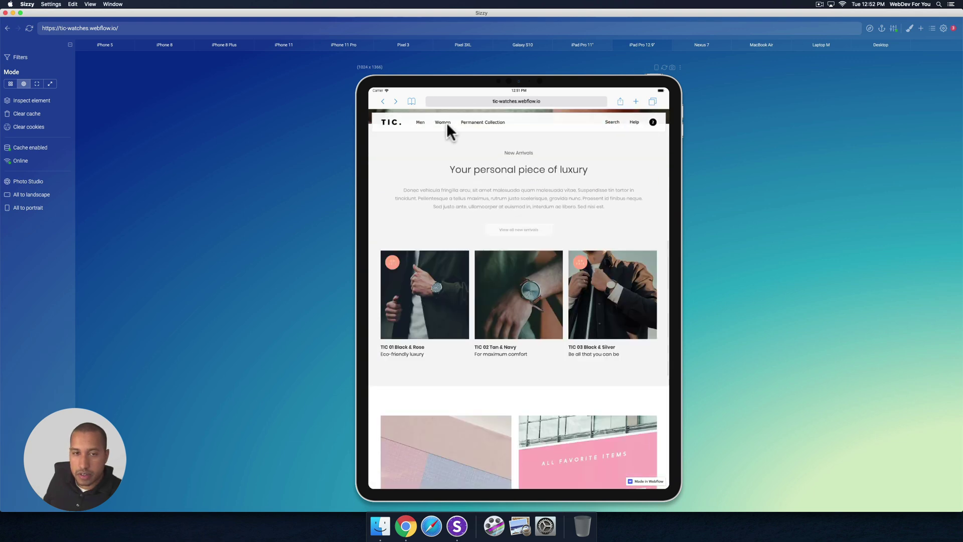
click(444, 122)
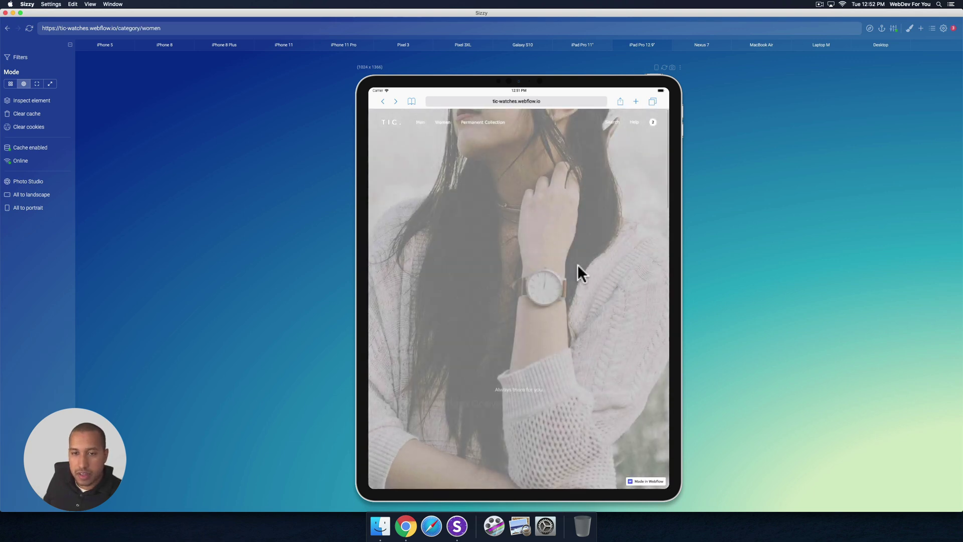
scroll(562, 285, down, 5)
scroll(562, 285, down, 5)
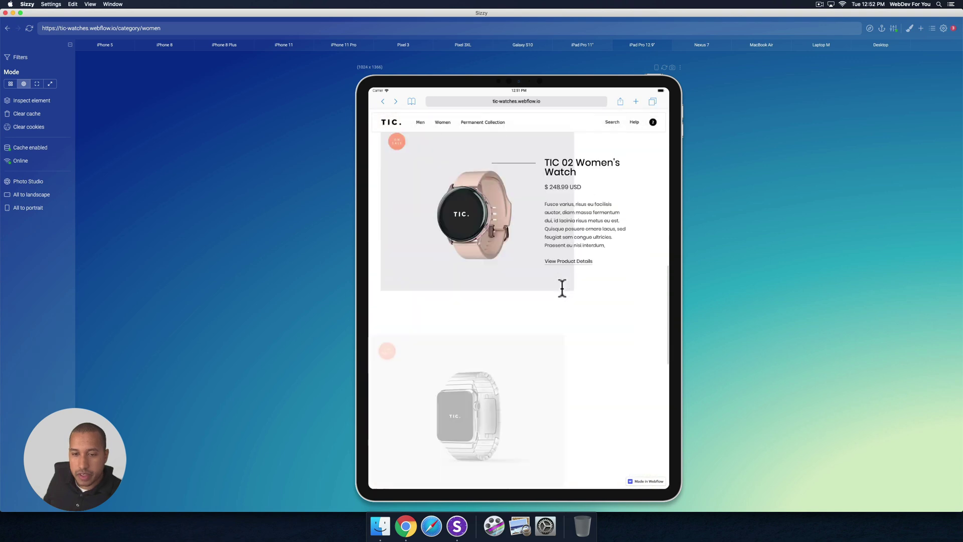
Compare the Women category page's product layout on the MacBook Air and Laptop M previews.
click(763, 46)
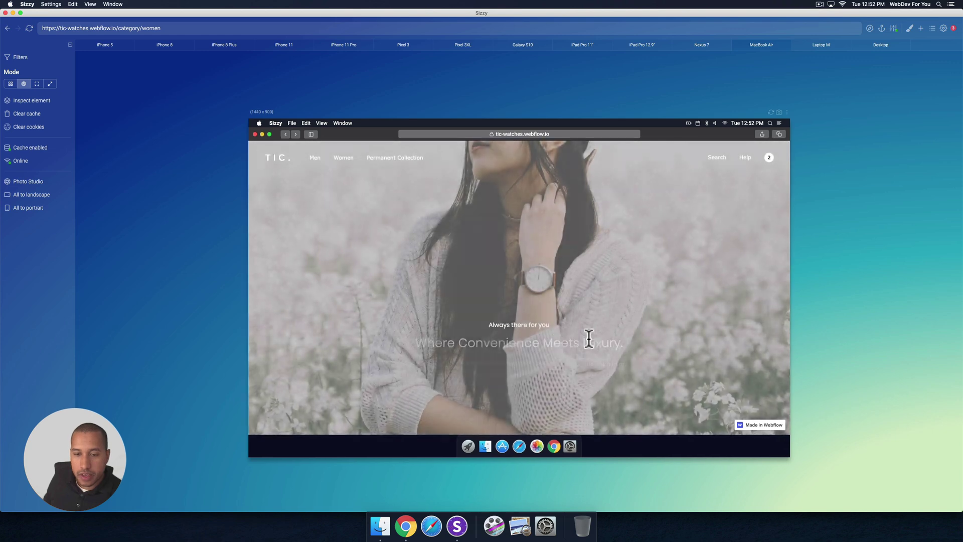
scroll(576, 295, down, 10)
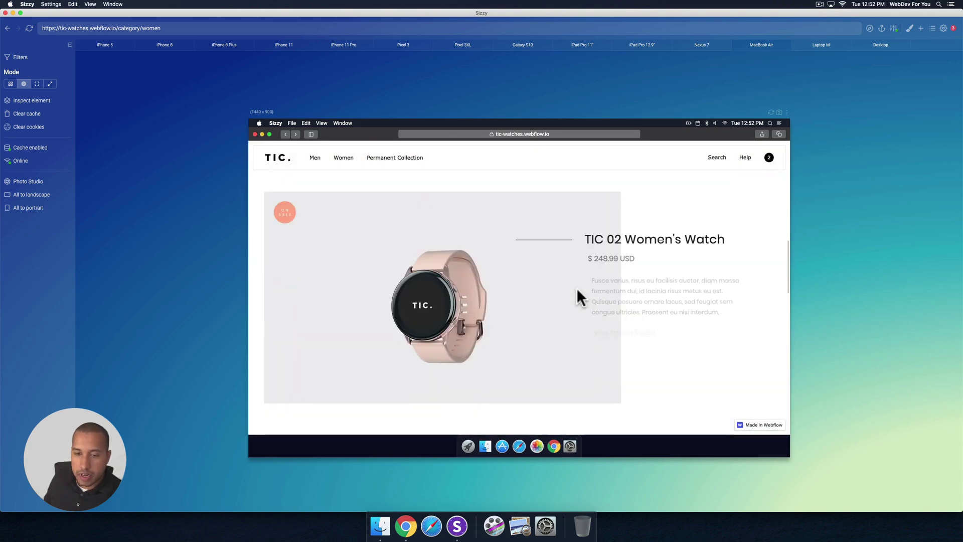
click(825, 49)
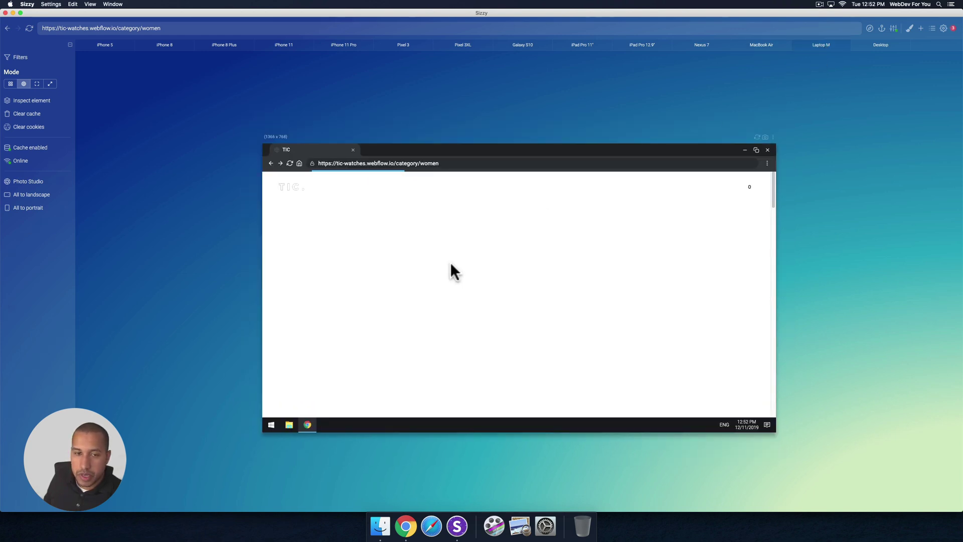
scroll(481, 272, down, 5)
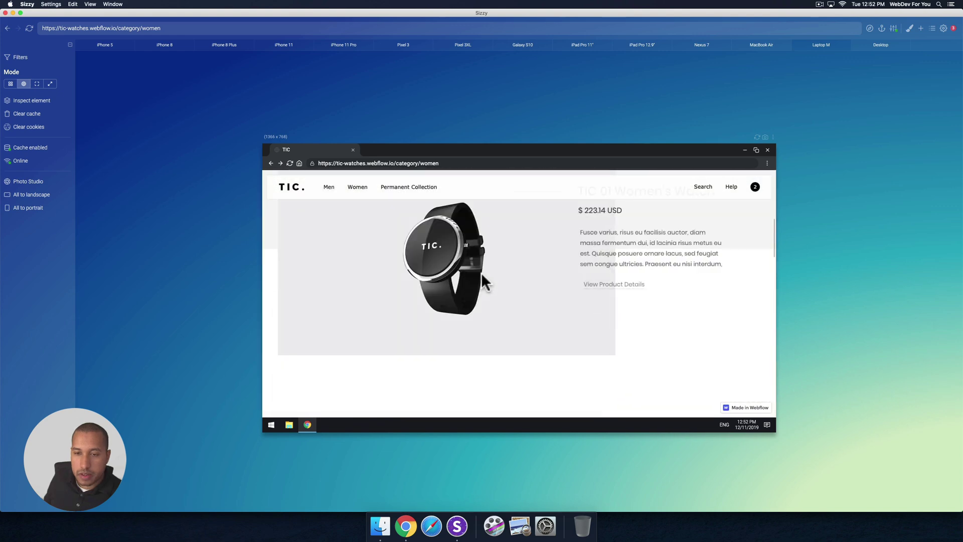
scroll(481, 272, down, 5)
click(613, 380)
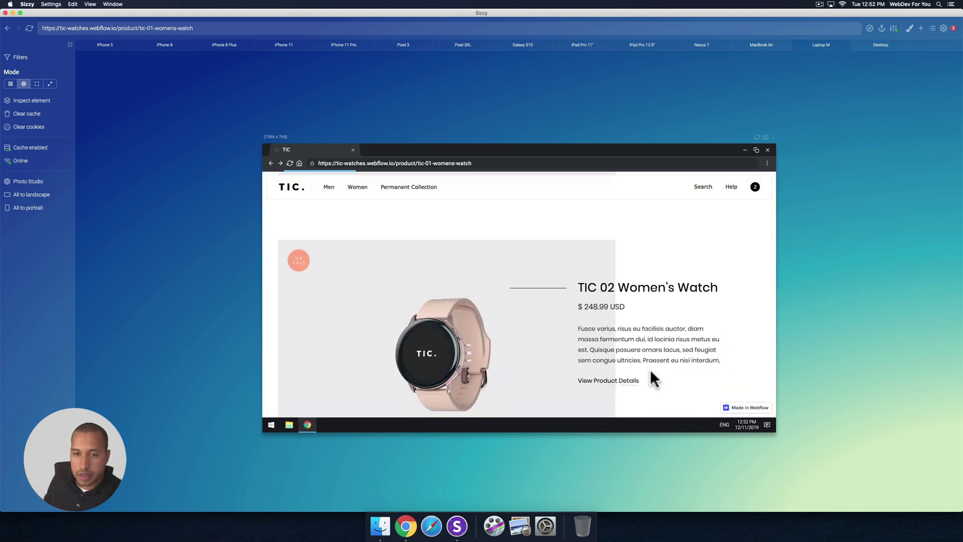
scroll(568, 288, down, 5)
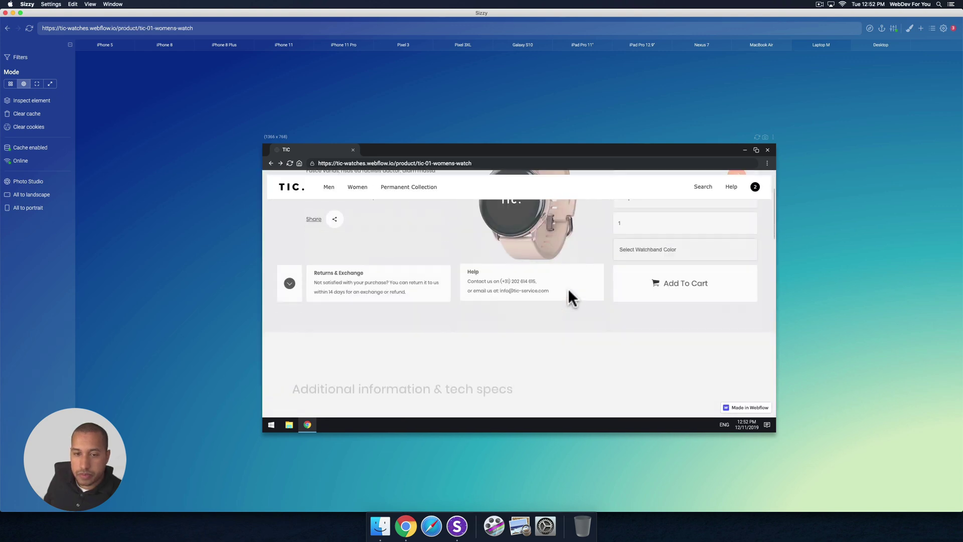
click(876, 46)
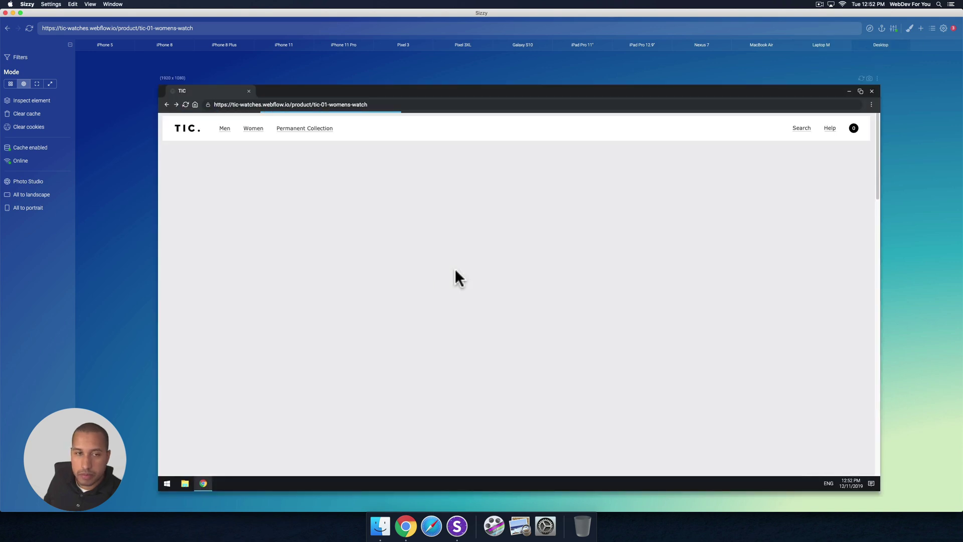
scroll(473, 284, down, 10)
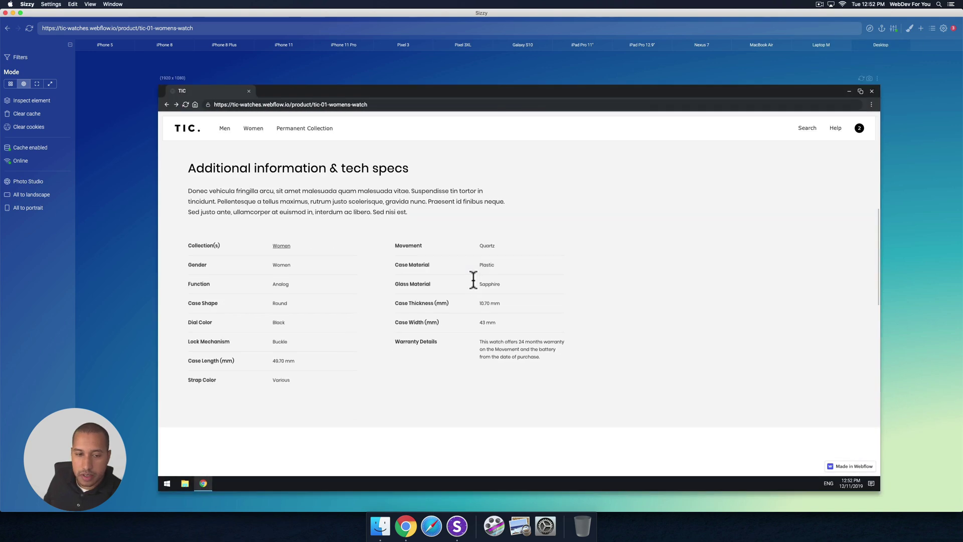
scroll(471, 277, down, 10)
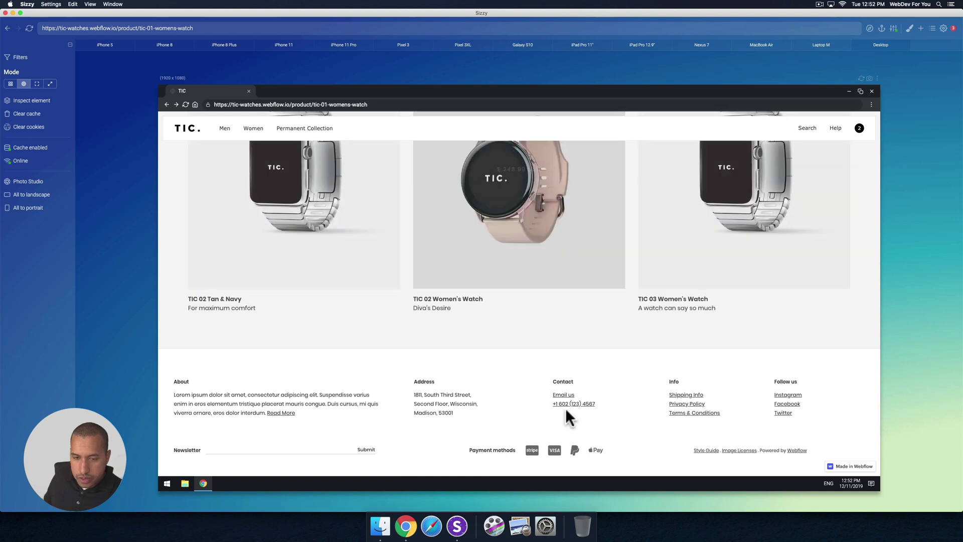
View the Shipping Info and Permanent Collection pages on Desktop, and switch the preview to iPhone 5.
click(695, 395)
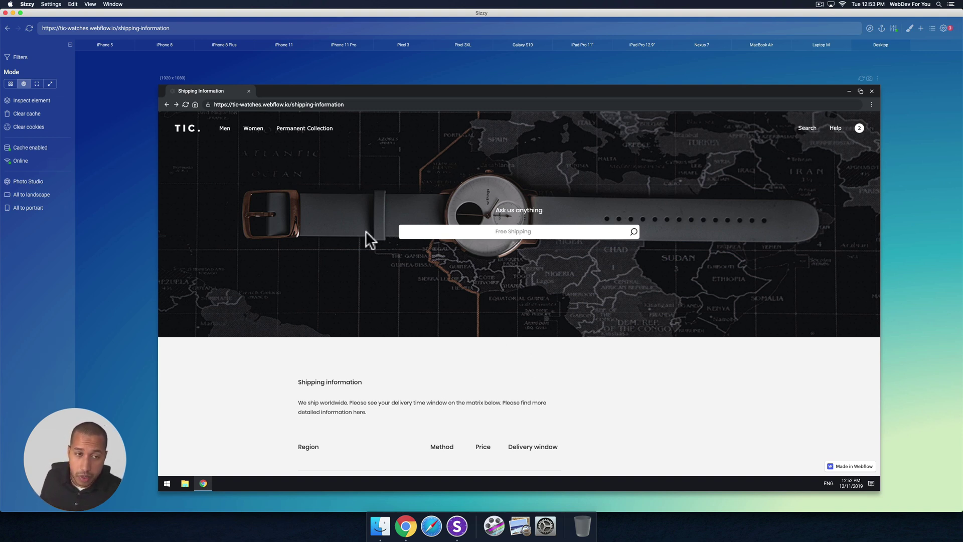
click(297, 130)
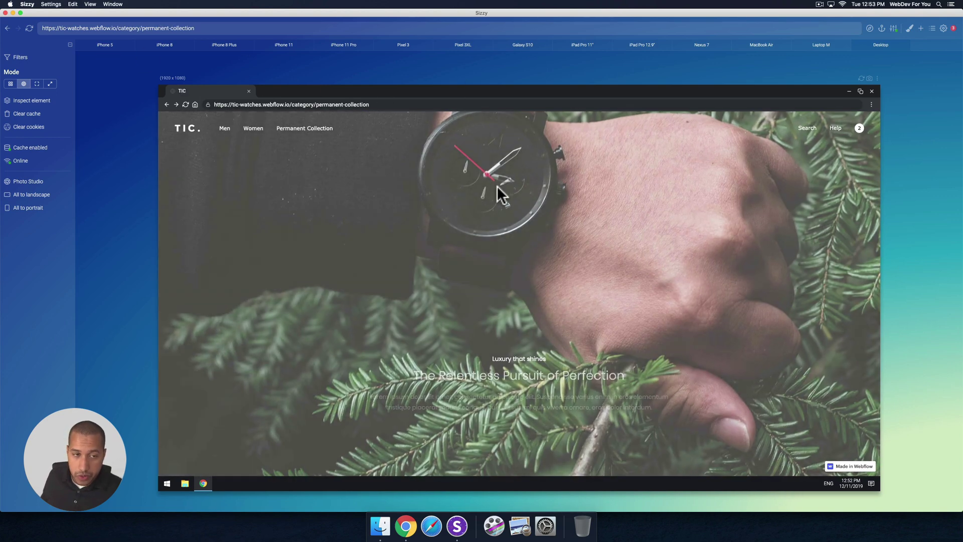
scroll(535, 318, down, 10)
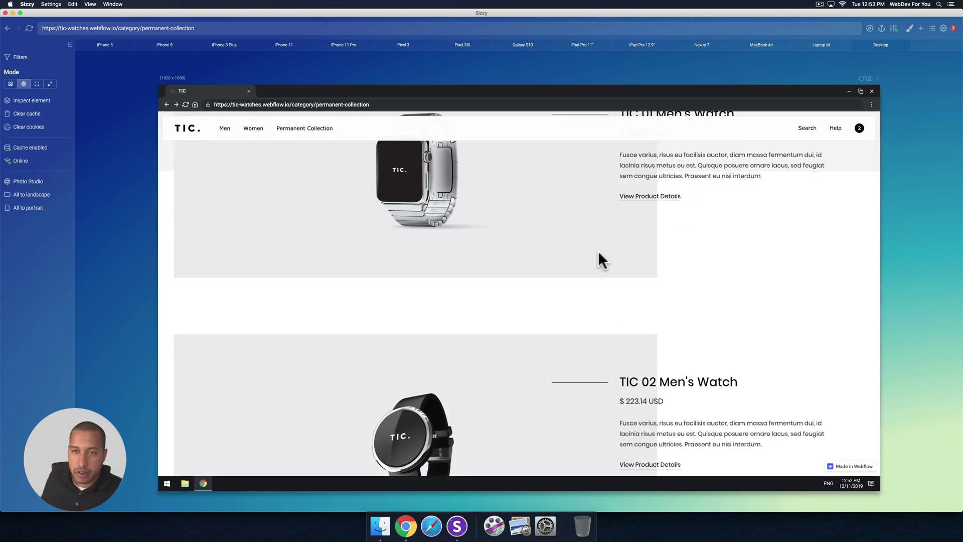
scroll(601, 316, down, 4)
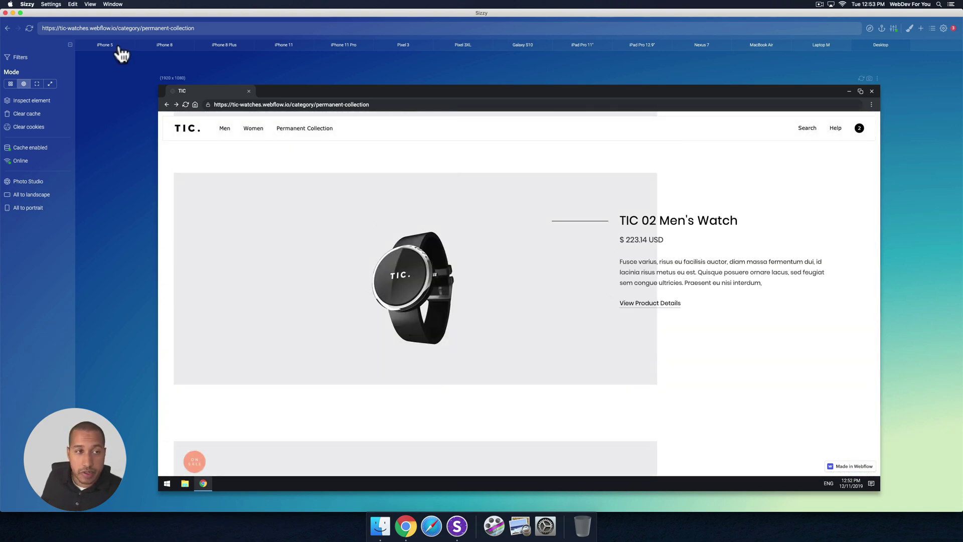
click(109, 47)
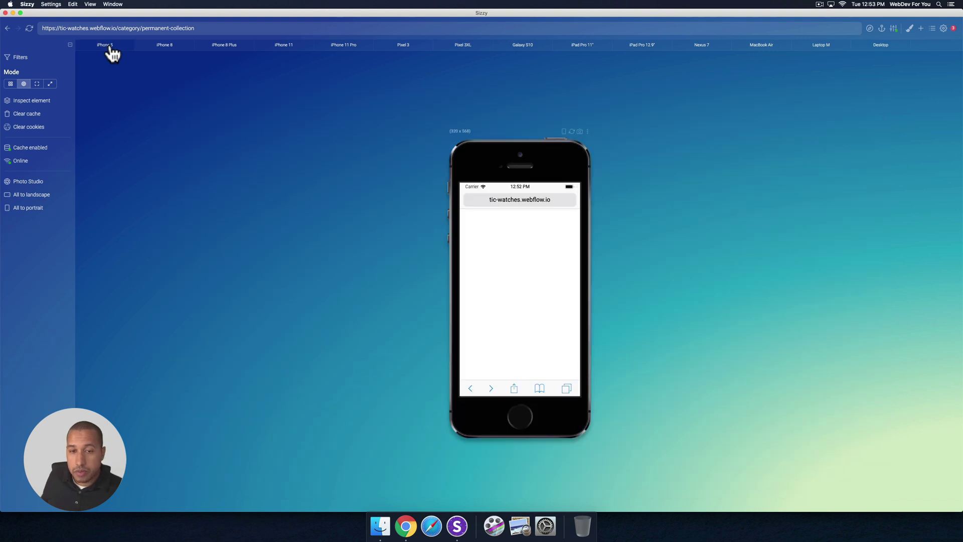
Switch to the Webflow Designer in Chrome, exit preview mode, and cycle through the desktop, tablet and phone breakpoints, returning to desktop.
click(406, 526)
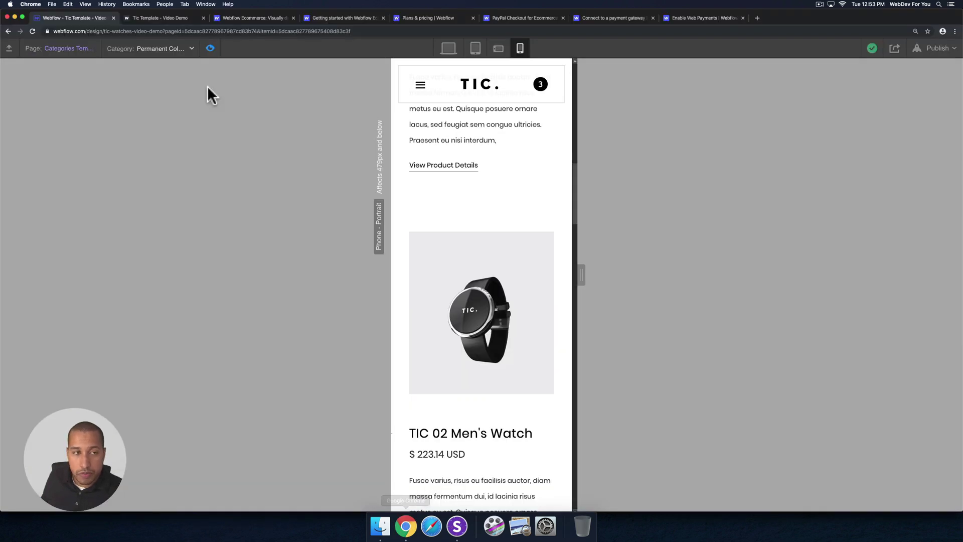
click(210, 48)
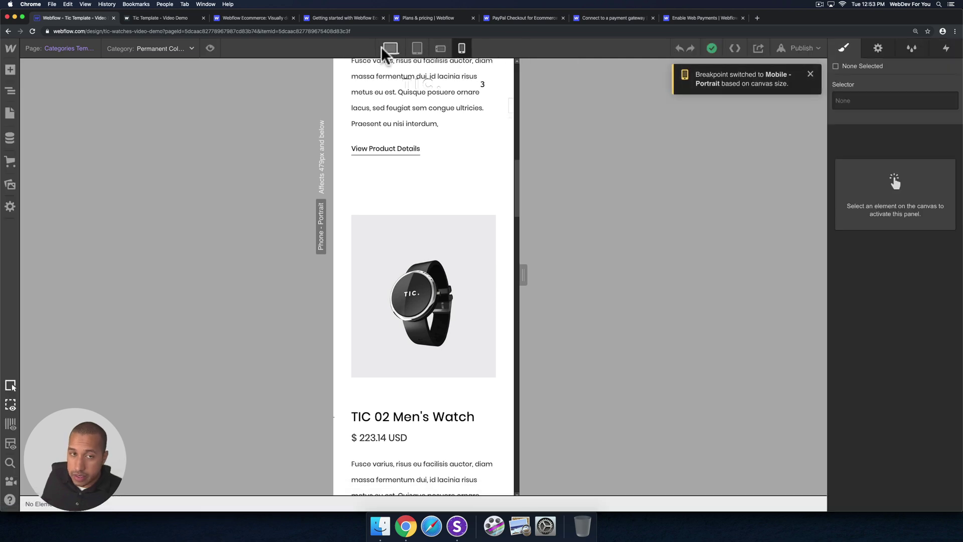
click(382, 48)
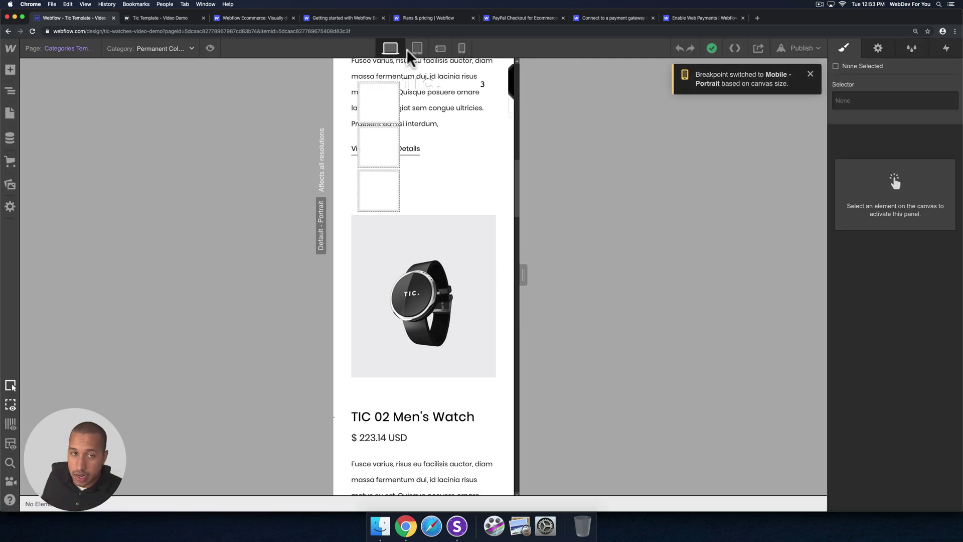
click(416, 47)
click(439, 49)
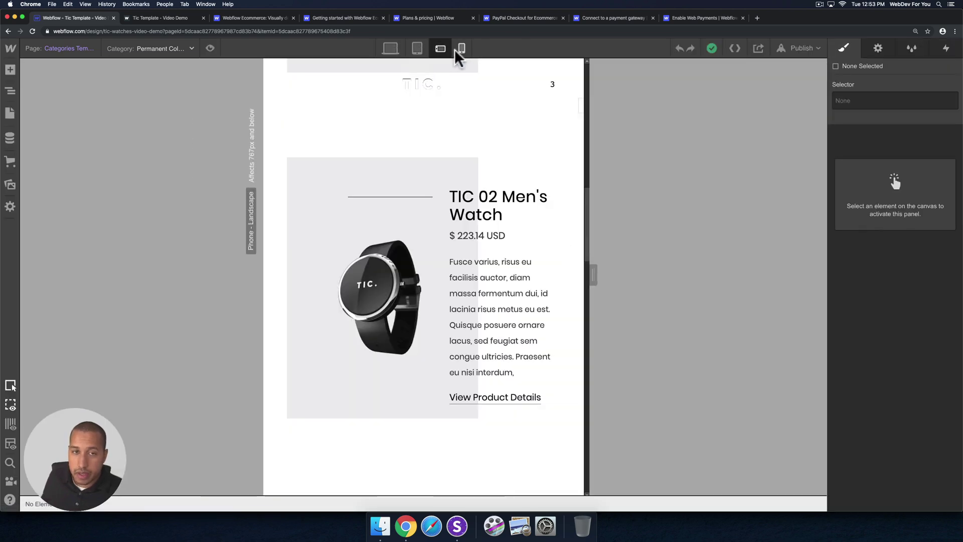
click(461, 49)
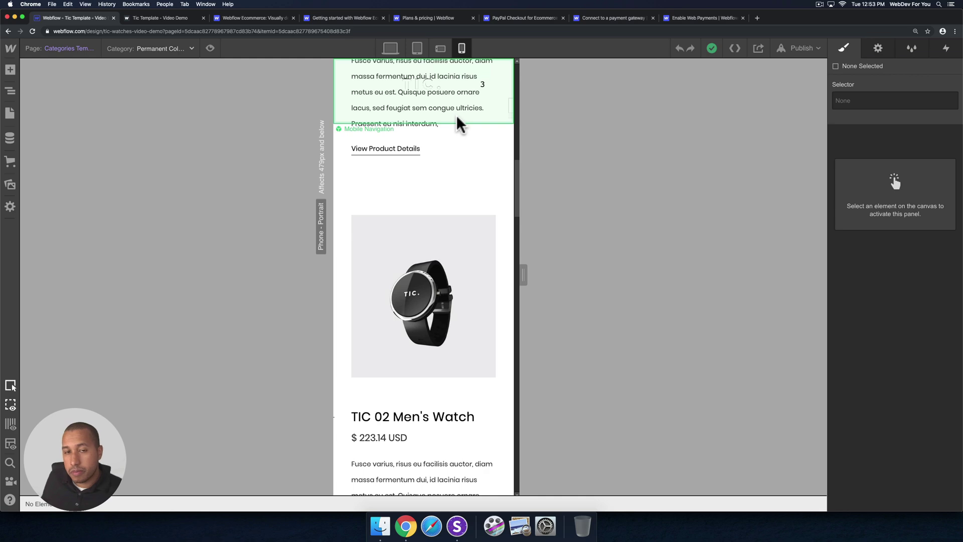
click(392, 50)
scroll(382, 203, up, 10)
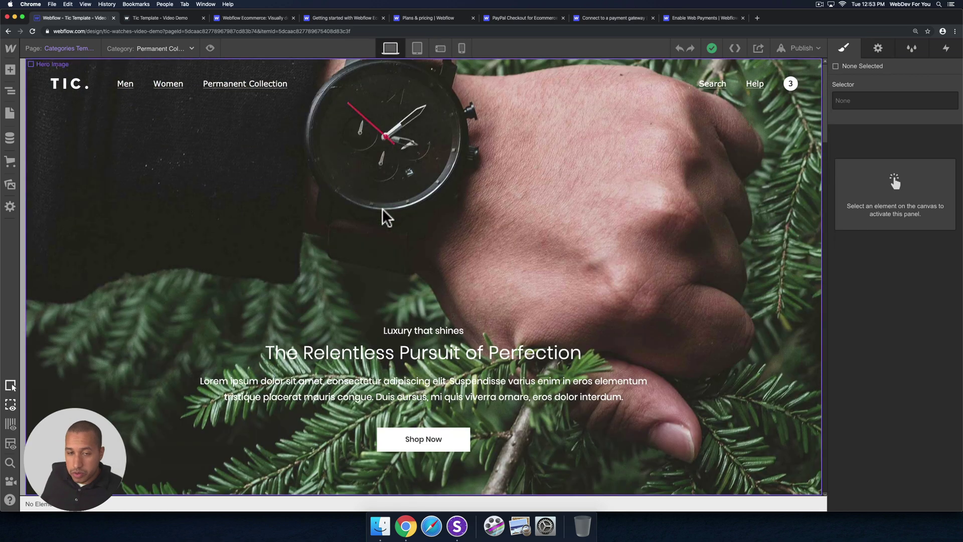
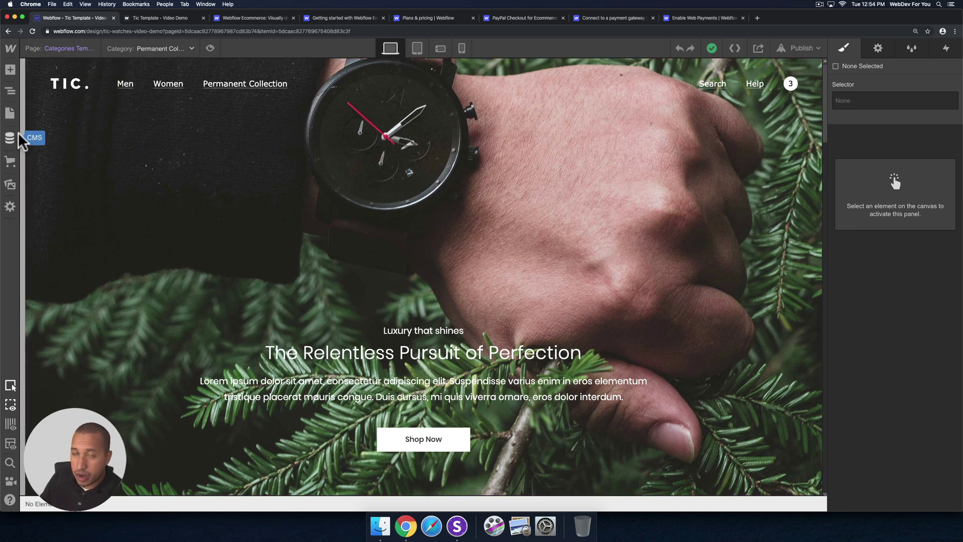
Review the store's Ecommerce product and category lists in the Designer, returning to the products.
click(10, 161)
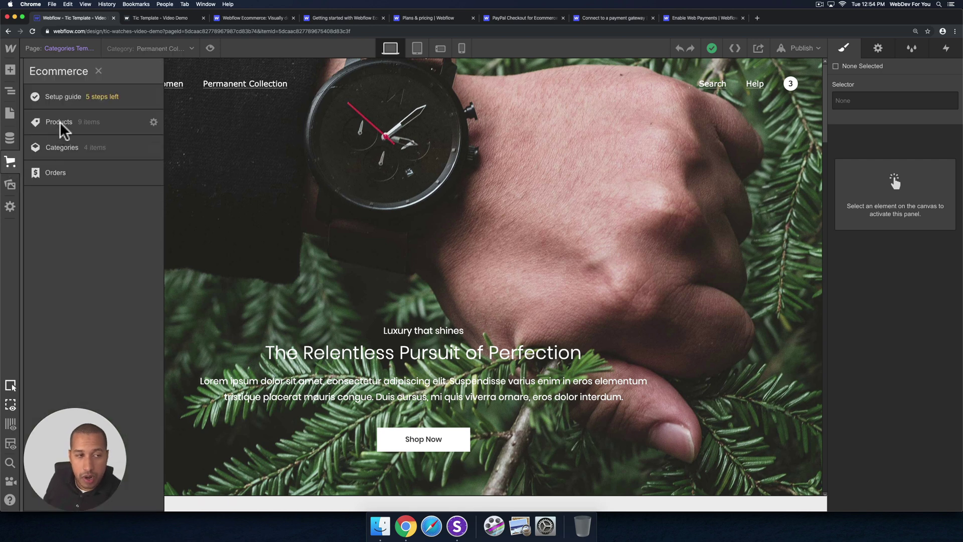
click(59, 122)
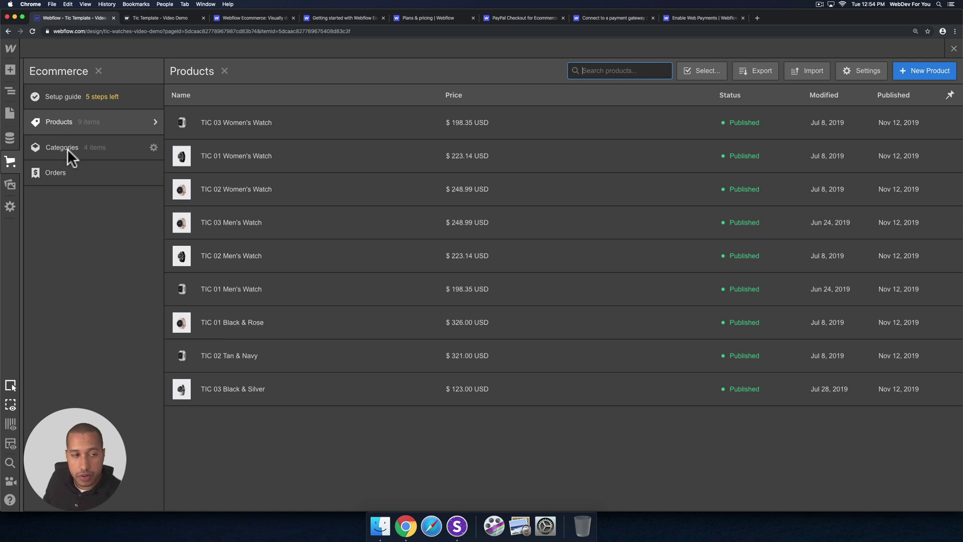
click(80, 144)
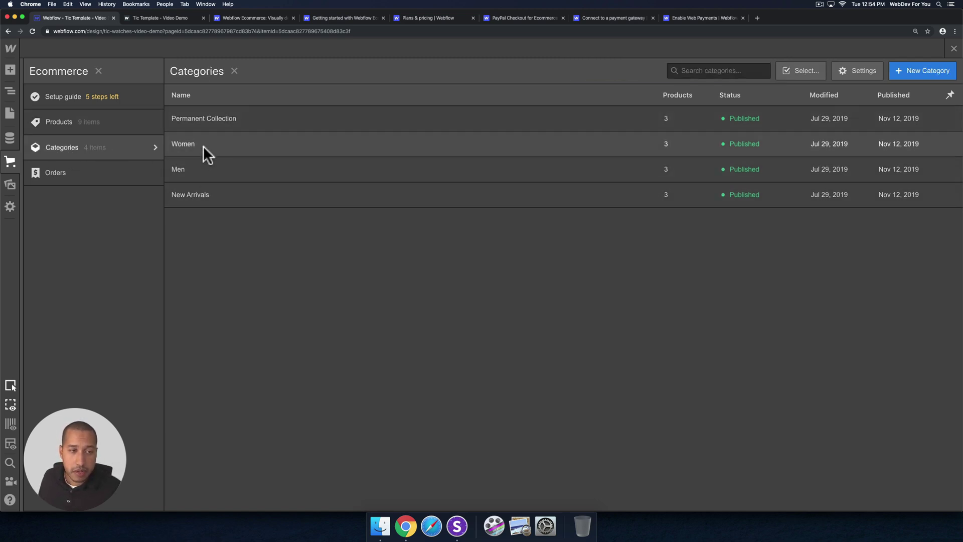
click(65, 123)
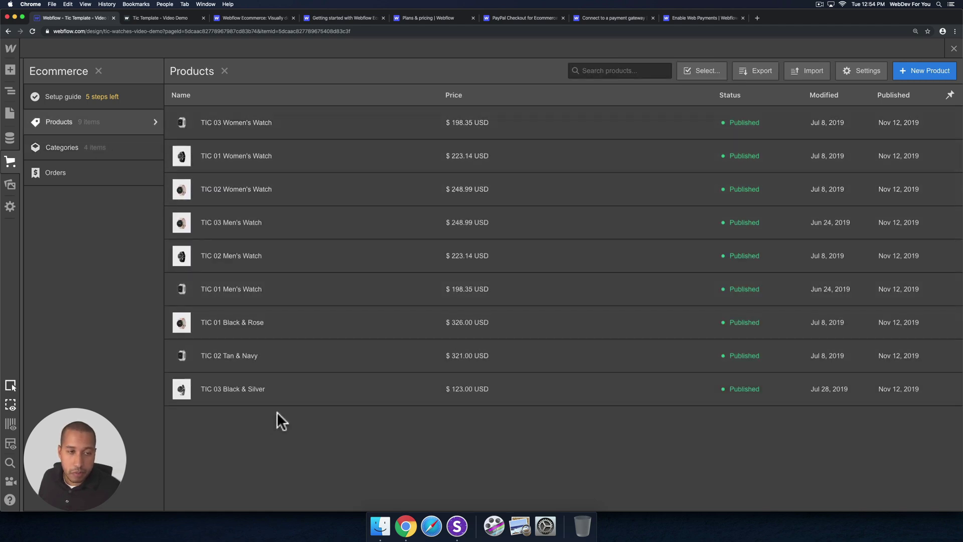
click(266, 121)
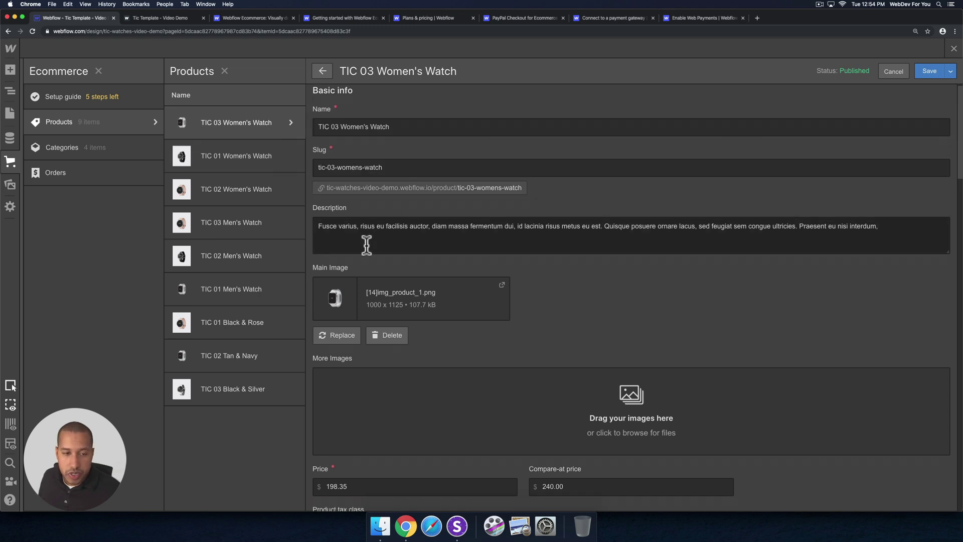
scroll(363, 242, down, 3)
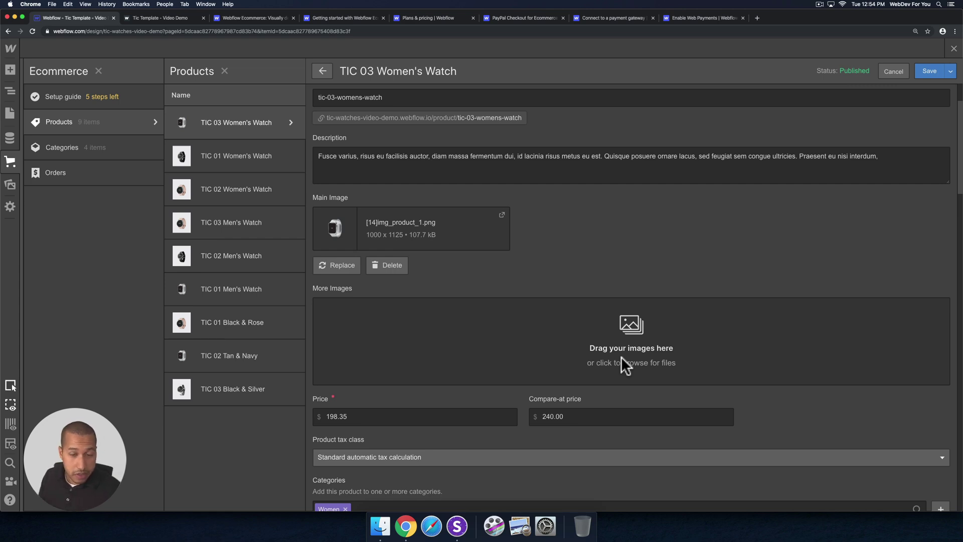
scroll(617, 371, down, 3)
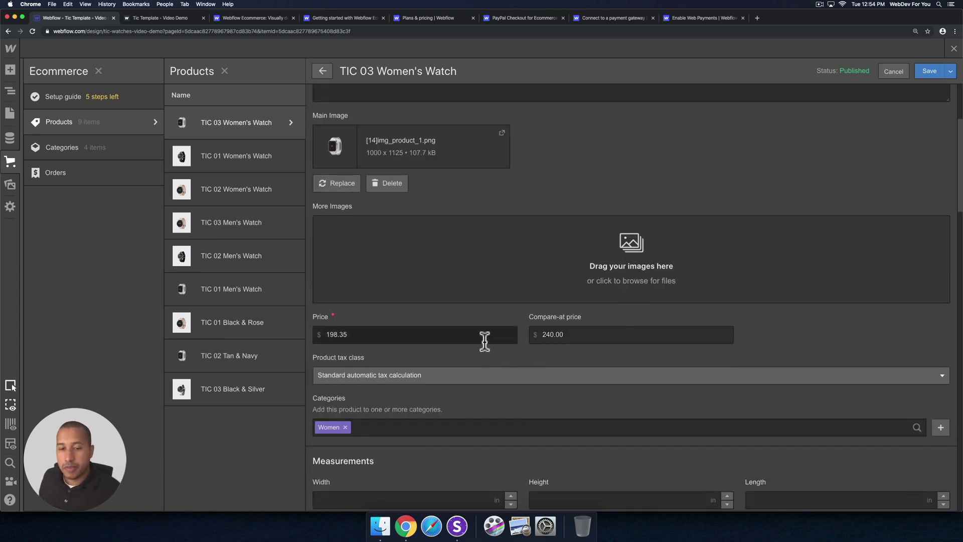
click(585, 335)
scroll(547, 366, down, 3)
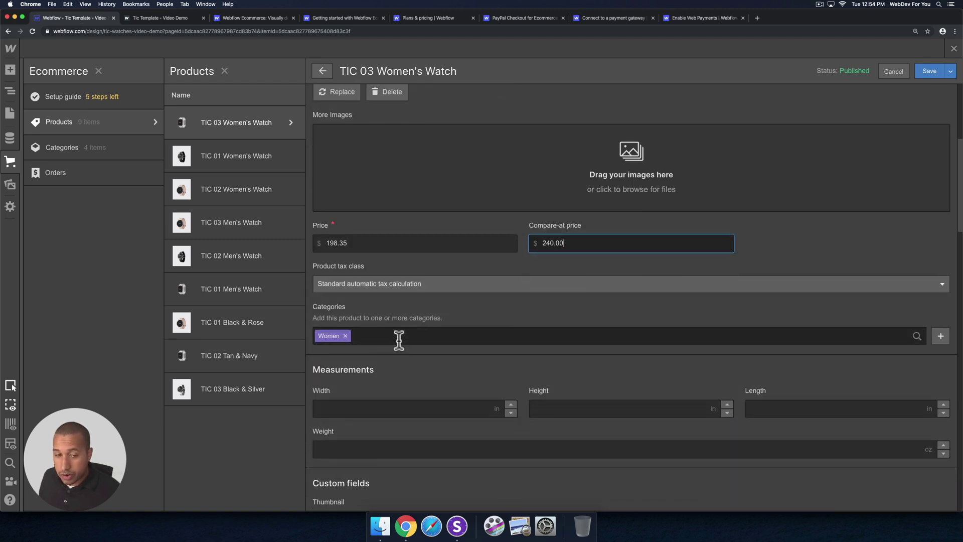
scroll(403, 339, down, 5)
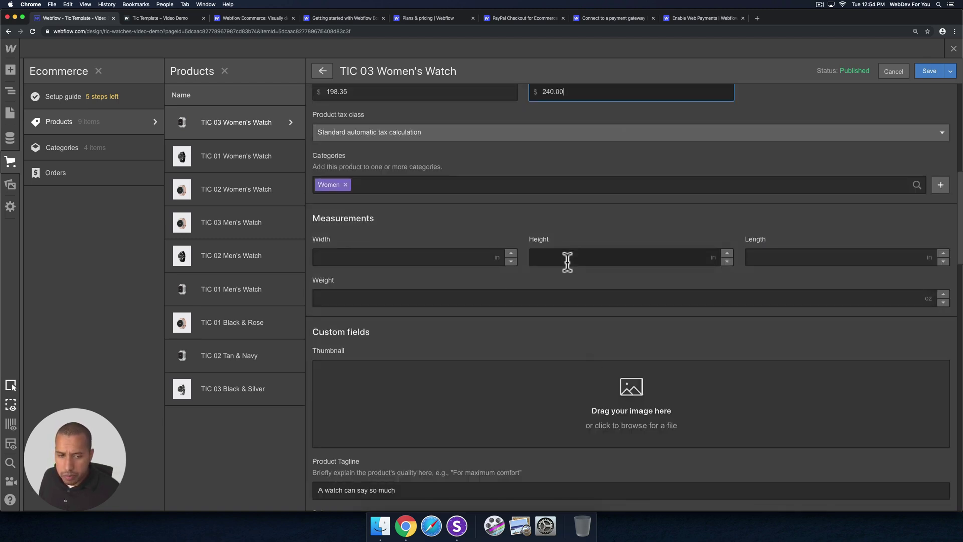
scroll(550, 307, down, 5)
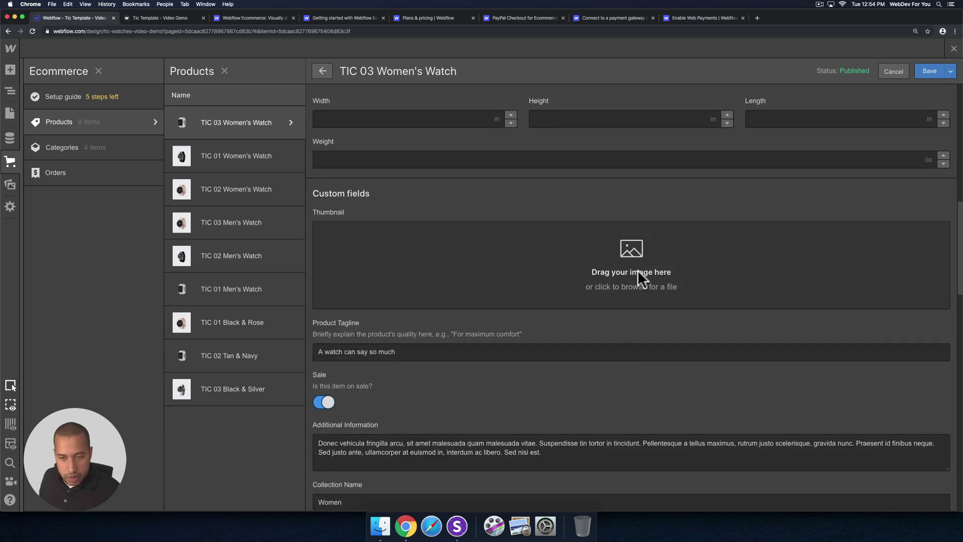
scroll(537, 317, down, 3)
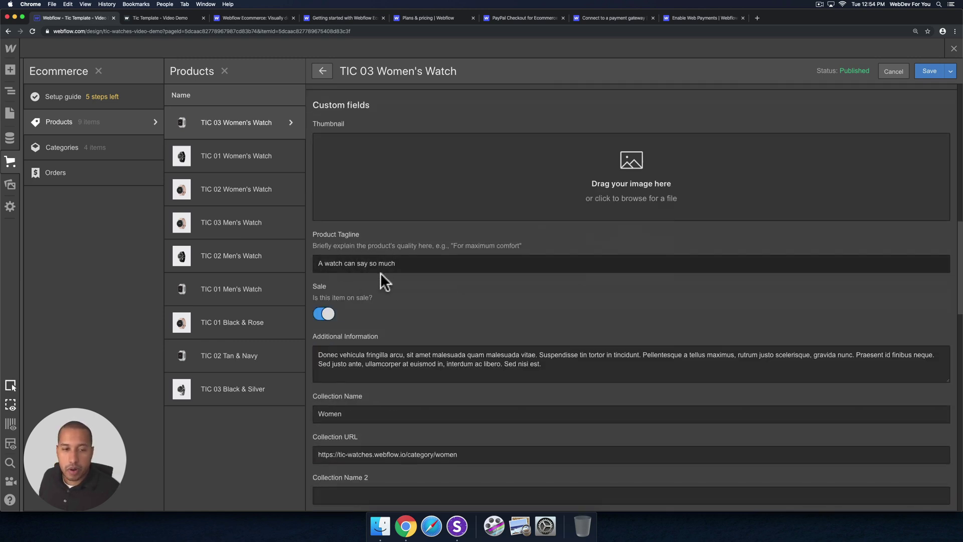
scroll(401, 261, down, 5)
scroll(432, 341, down, 10)
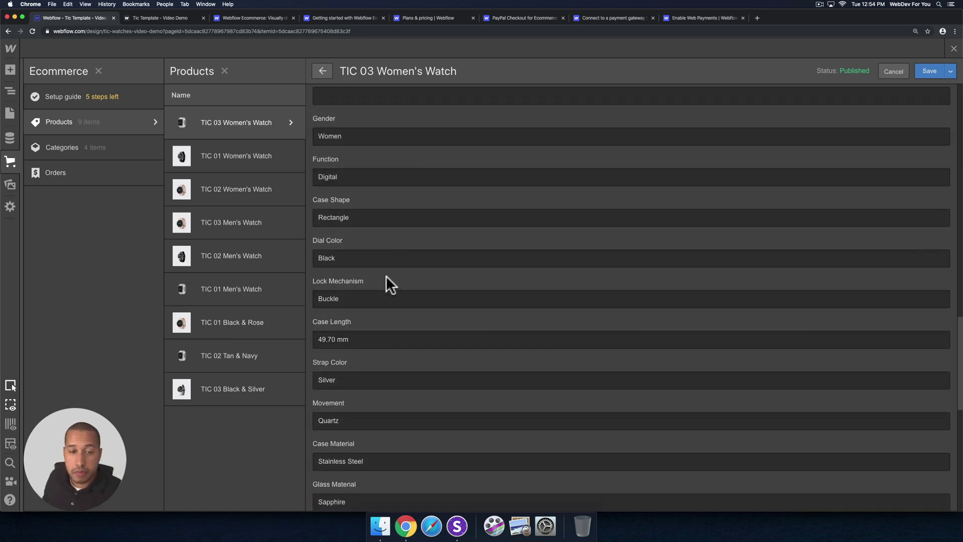
Switch to the published Tic store, open the TIC 01 Black & Rose product page, and view its additional information and tech specs.
click(176, 17)
scroll(405, 379, up, 3)
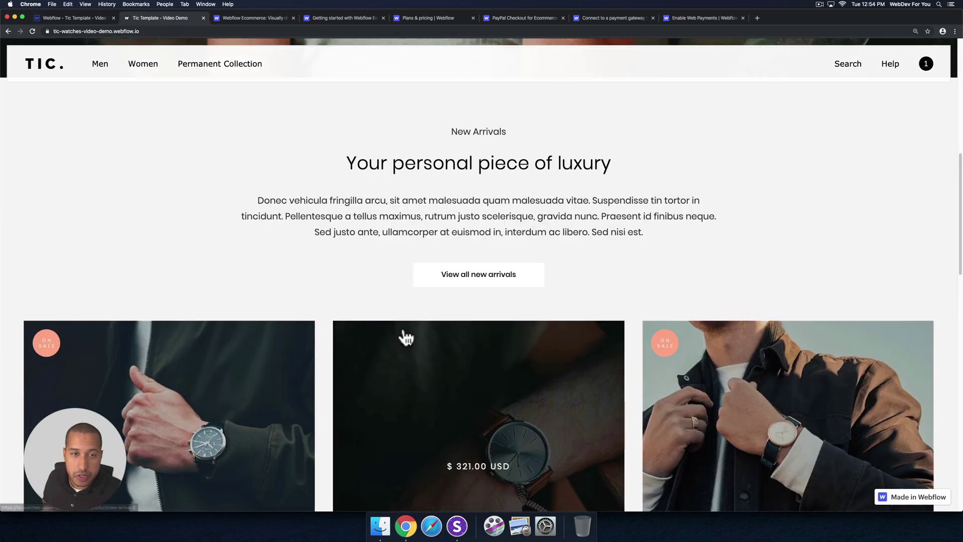
scroll(402, 335, down, 3)
click(230, 294)
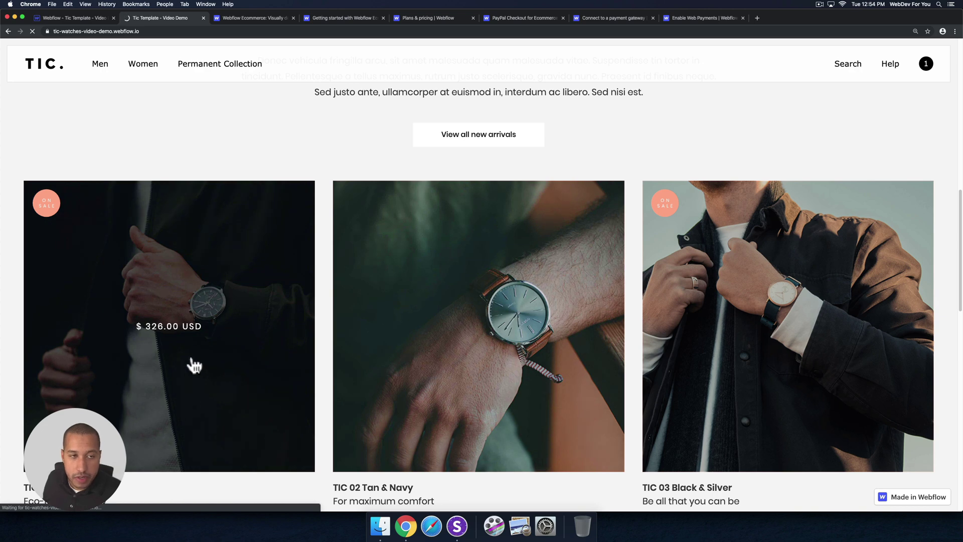
scroll(475, 203, down, 5)
scroll(475, 203, down, 6)
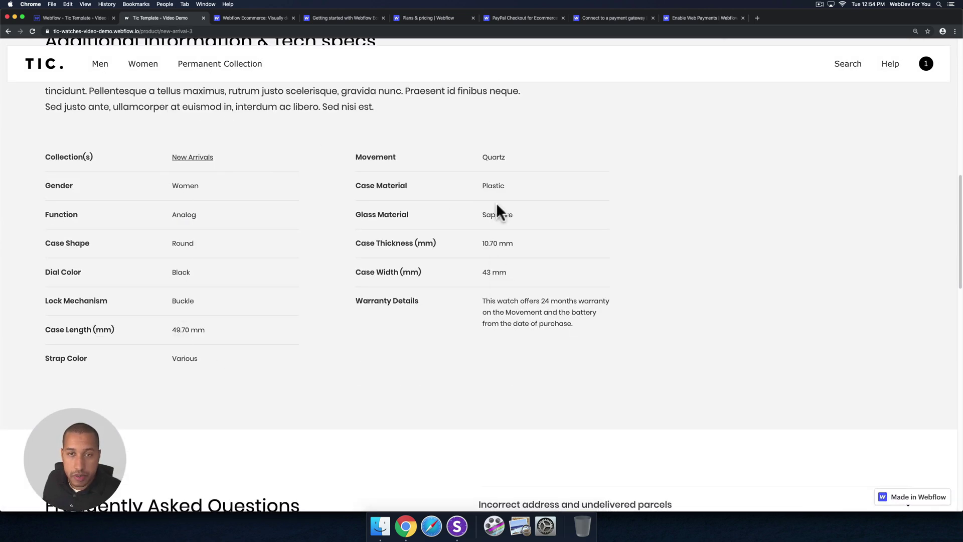
click(78, 17)
scroll(492, 217, down, 3)
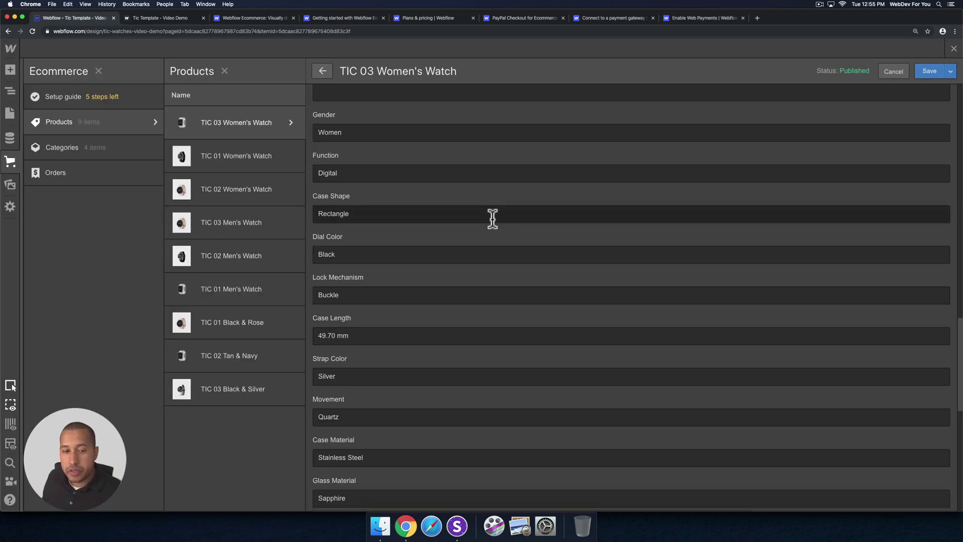
scroll(387, 421, down, 3)
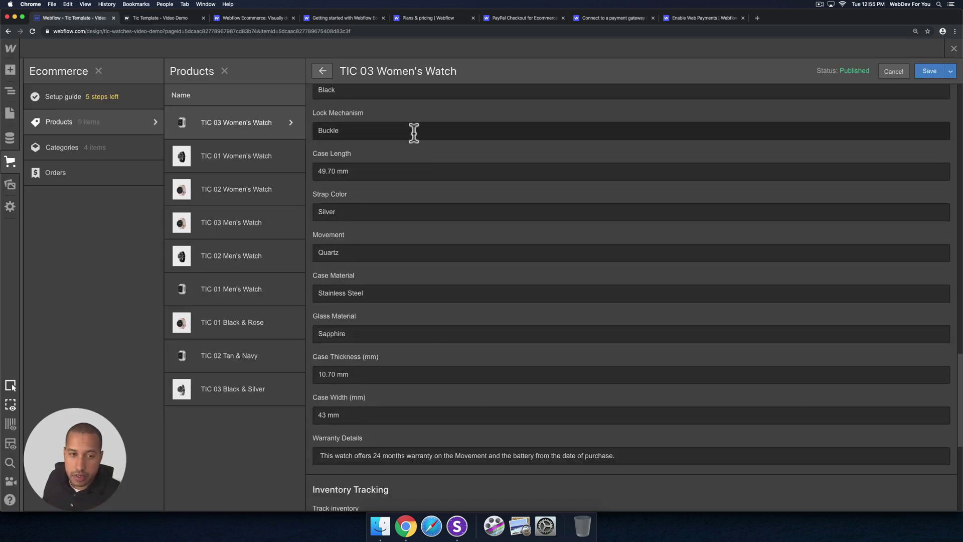
click(243, 120)
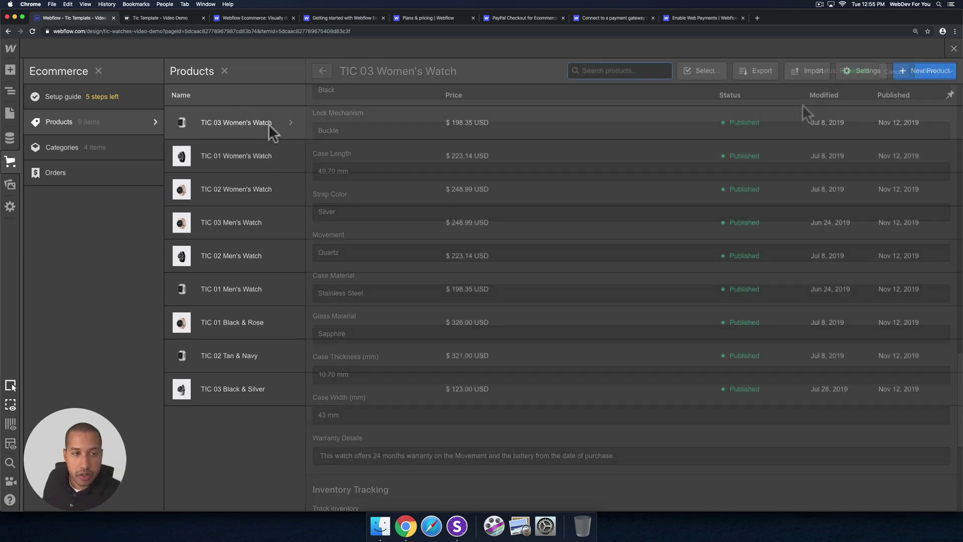
click(269, 123)
scroll(464, 326, down, 15)
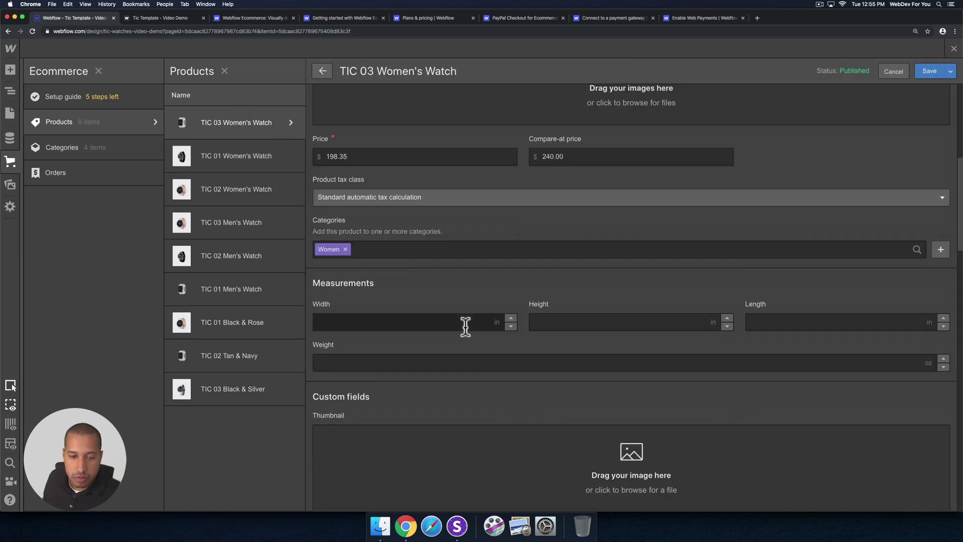
scroll(437, 315, down, 5)
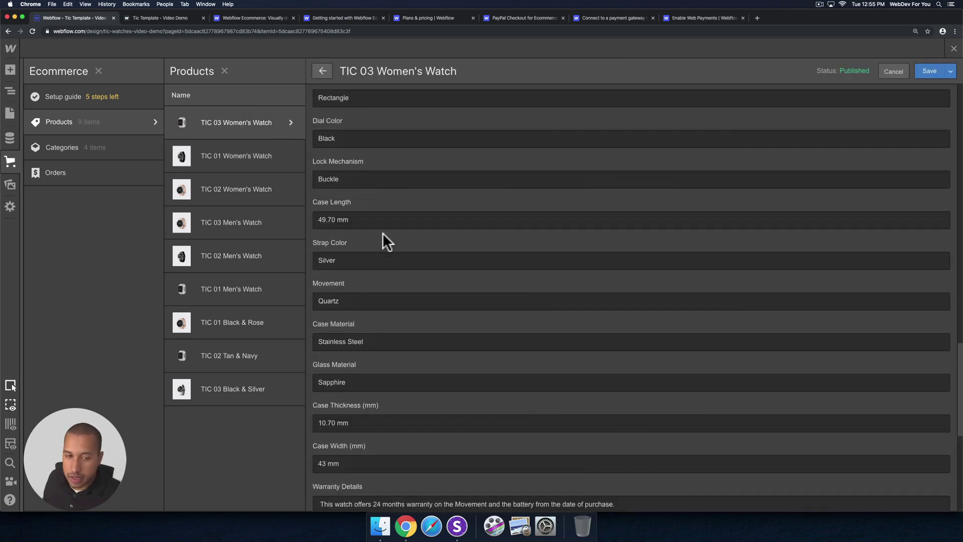
scroll(387, 242, up, 10)
scroll(454, 373, up, 10)
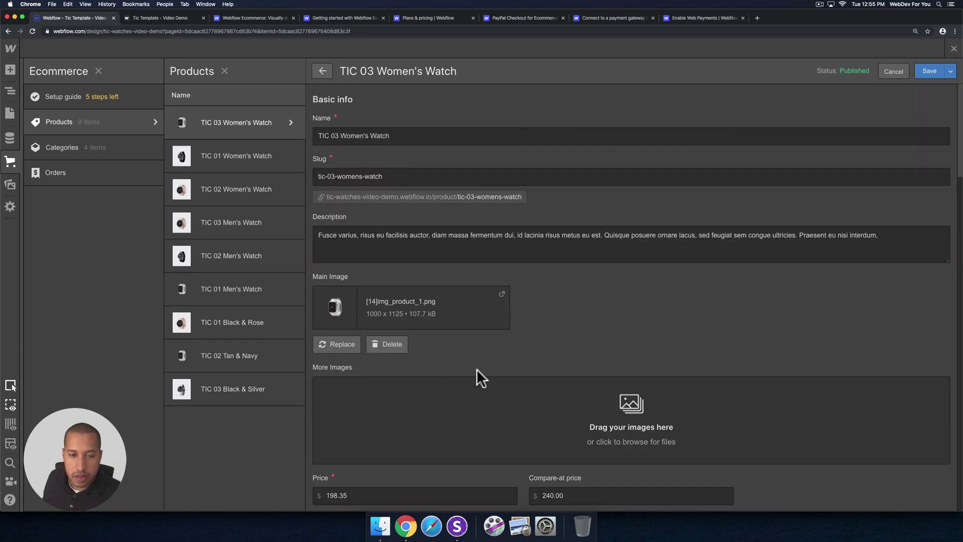
click(340, 344)
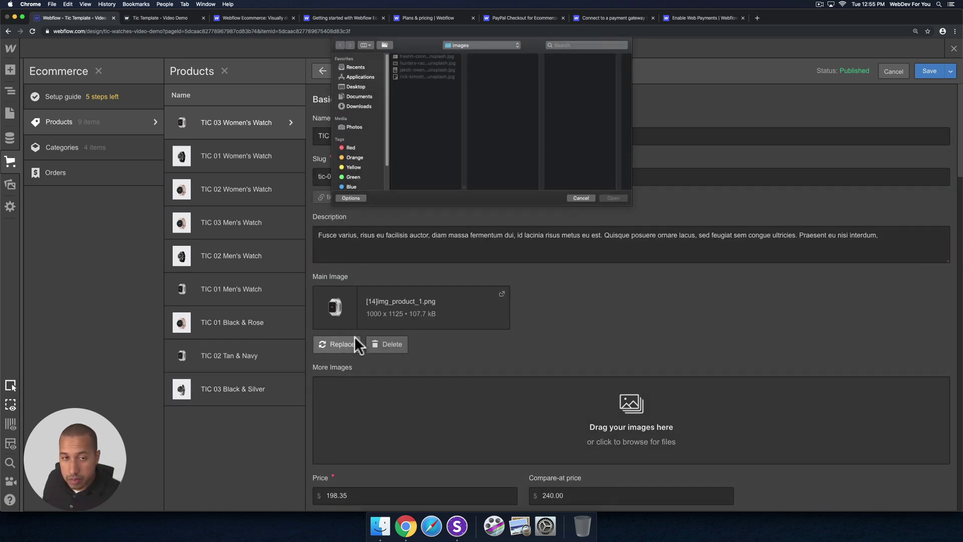
double_click(421, 56)
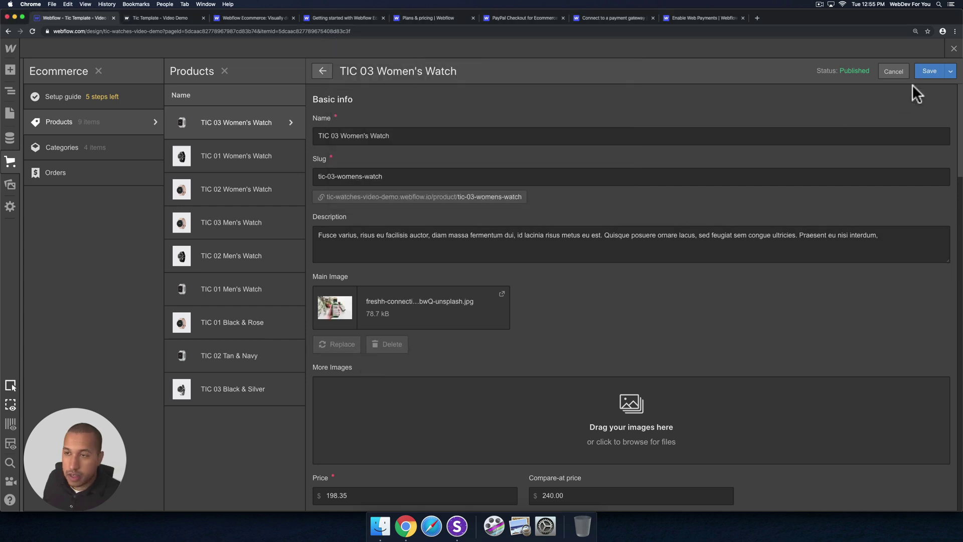
click(929, 72)
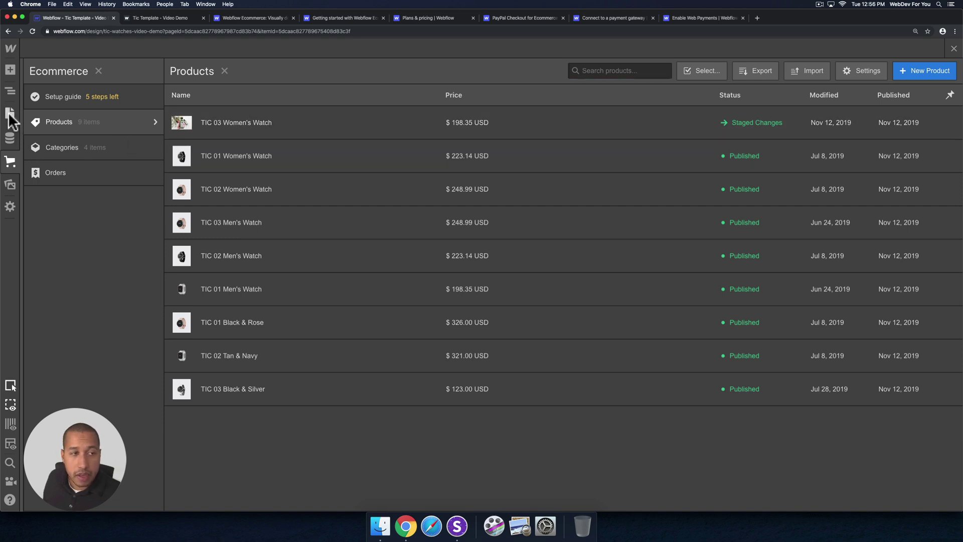
click(10, 115)
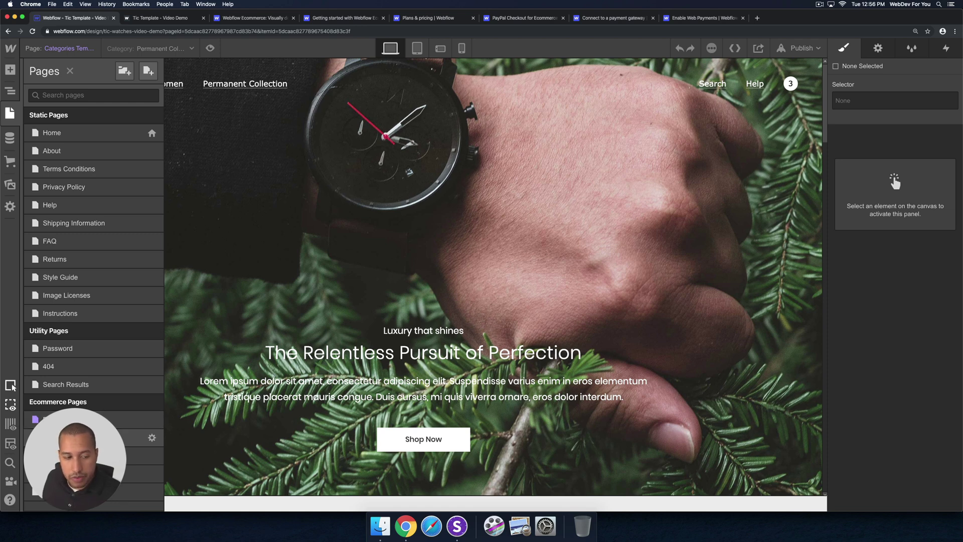
click(80, 419)
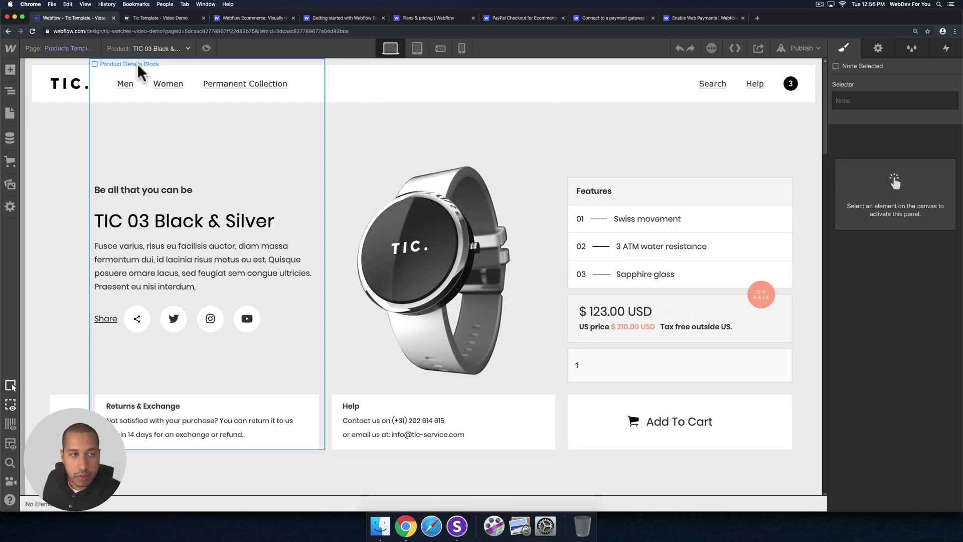
click(161, 48)
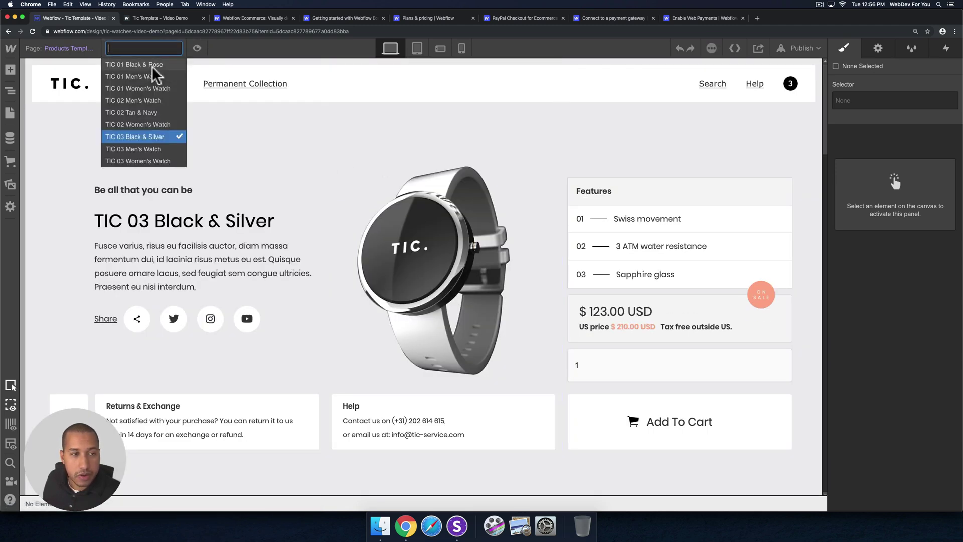
click(152, 65)
click(151, 53)
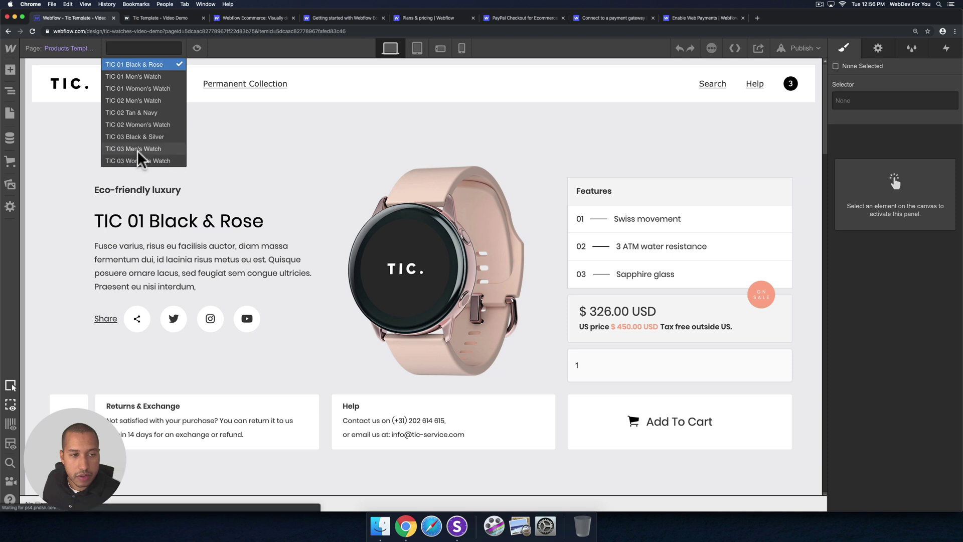
click(137, 149)
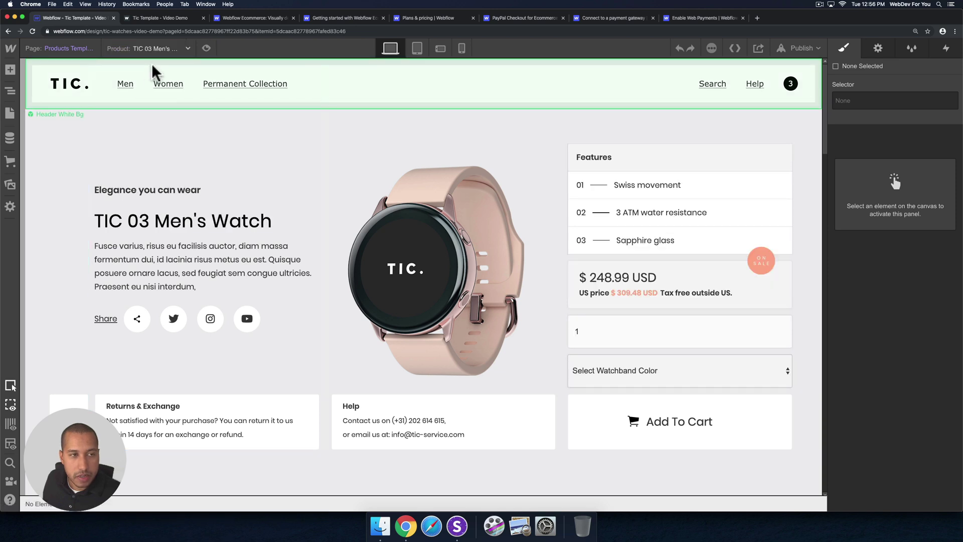
click(150, 49)
click(137, 157)
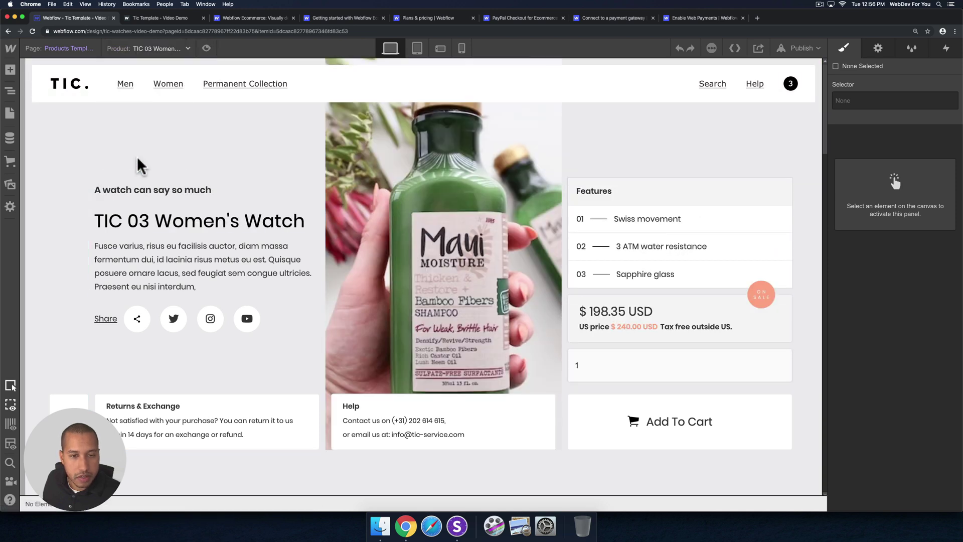
click(442, 212)
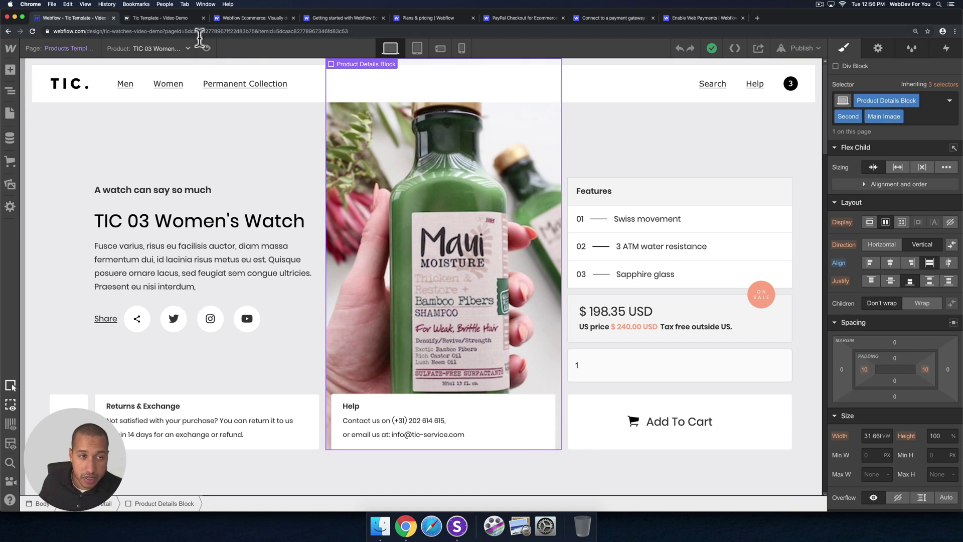
click(146, 48)
click(145, 147)
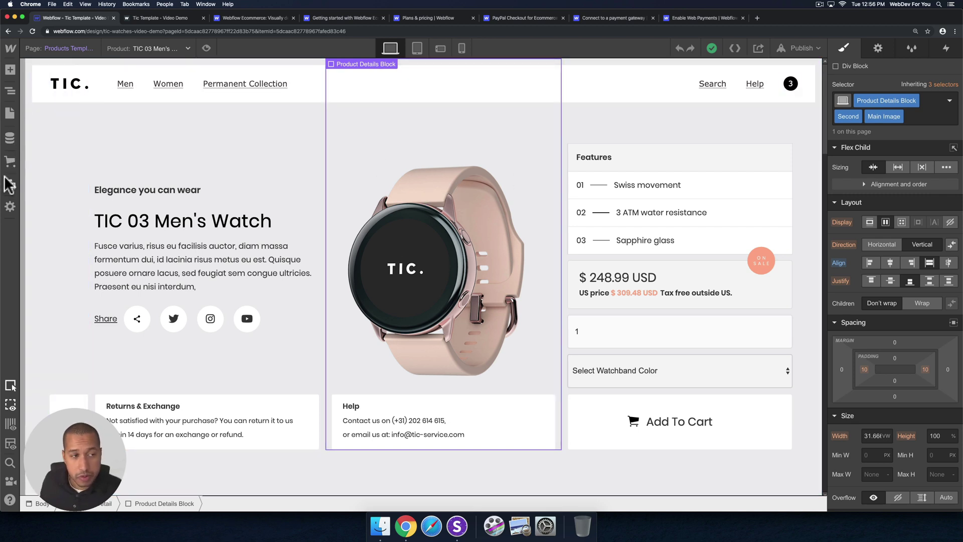
click(10, 138)
click(68, 124)
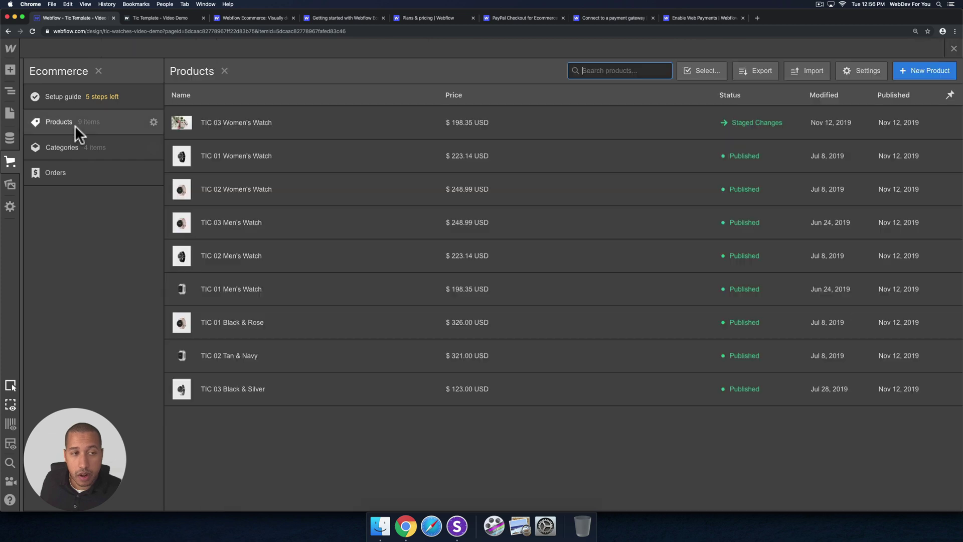
click(290, 124)
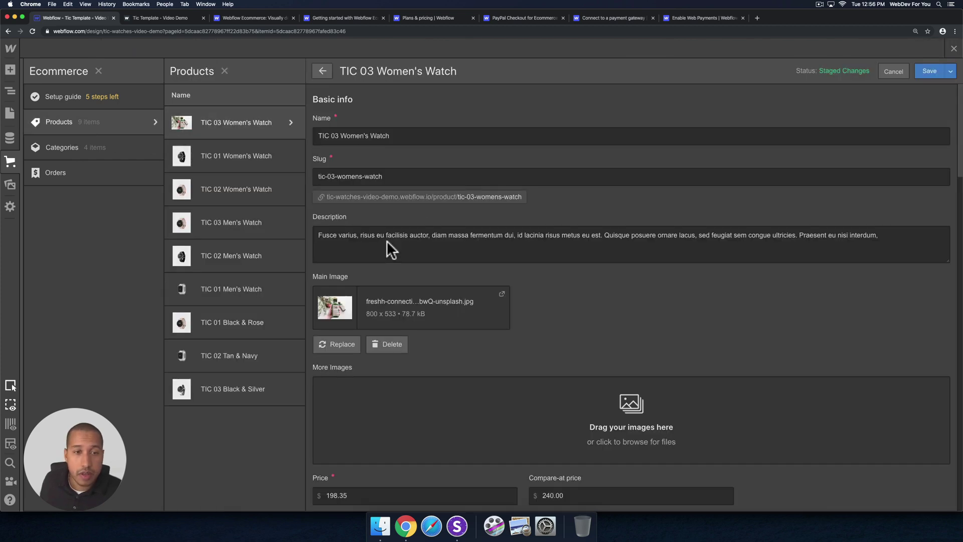
scroll(372, 241, down, 5)
scroll(383, 239, up, 5)
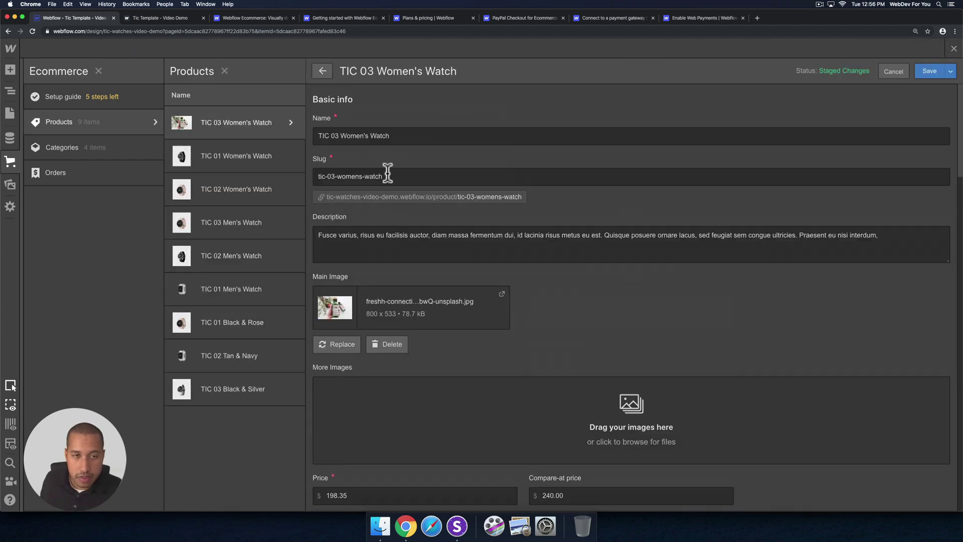
scroll(446, 257, down, 5)
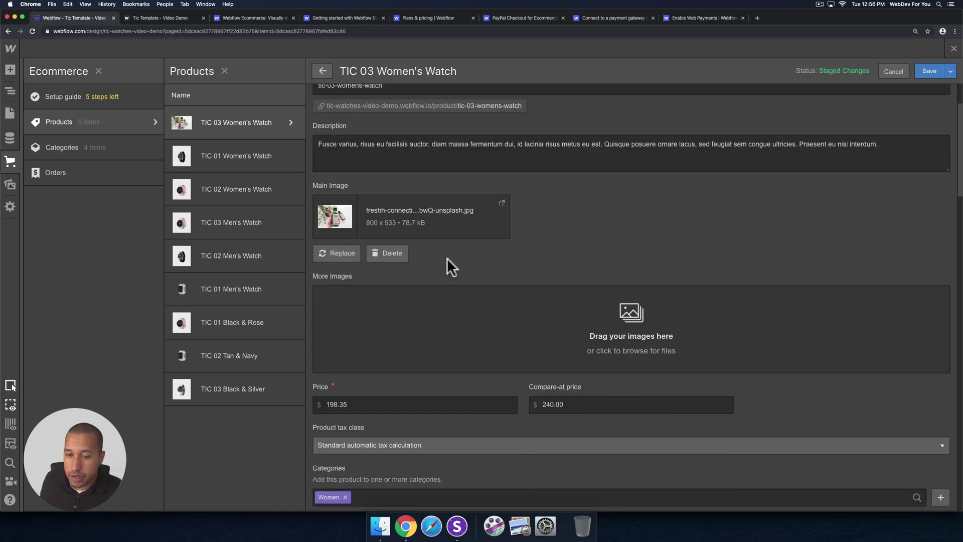
scroll(446, 257, down, 3)
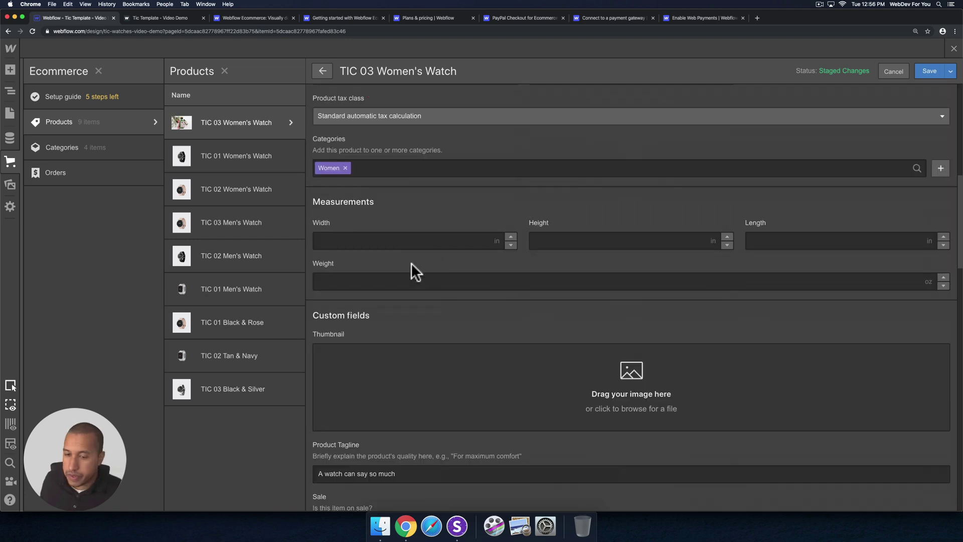
scroll(410, 263, down, 6)
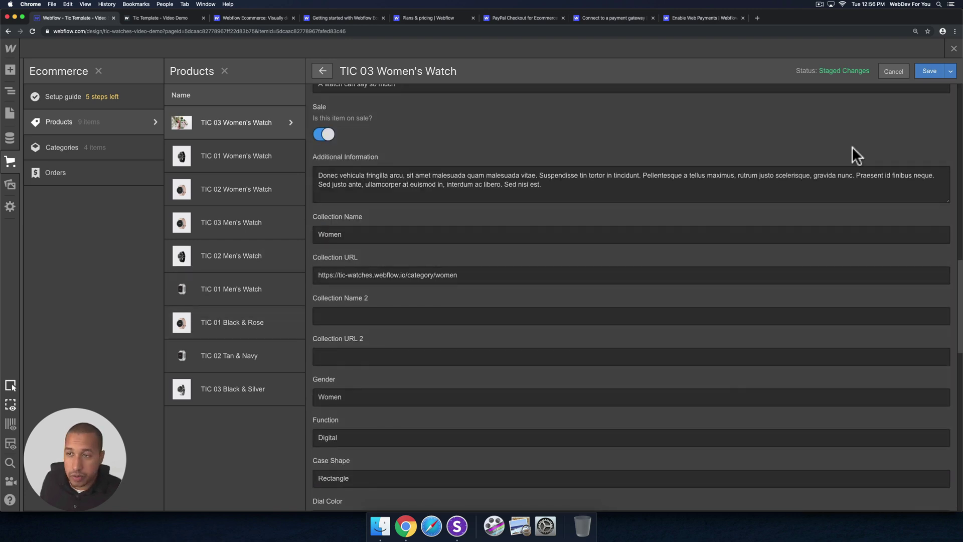
click(897, 75)
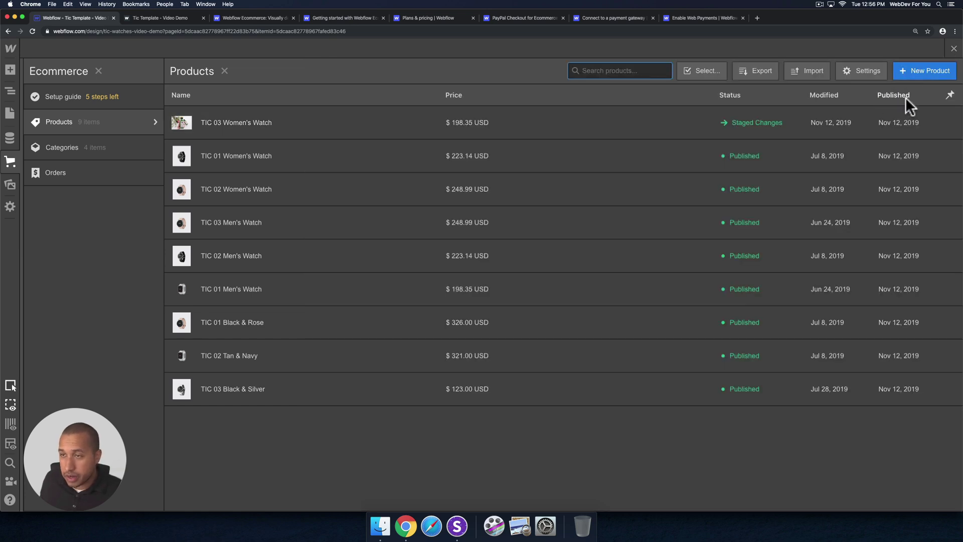
Start a new product named "New Product" and enter "Description" as its description.
click(924, 71)
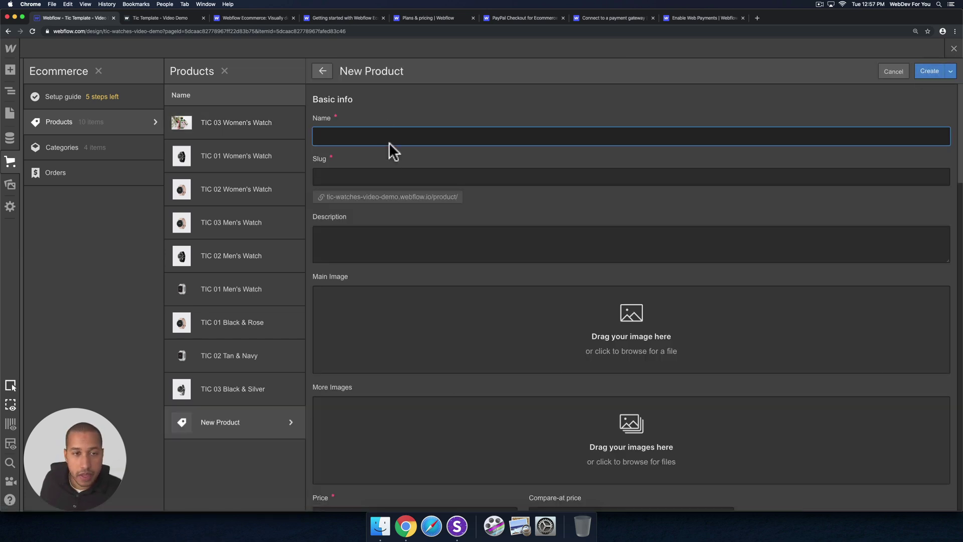
text(New Product)
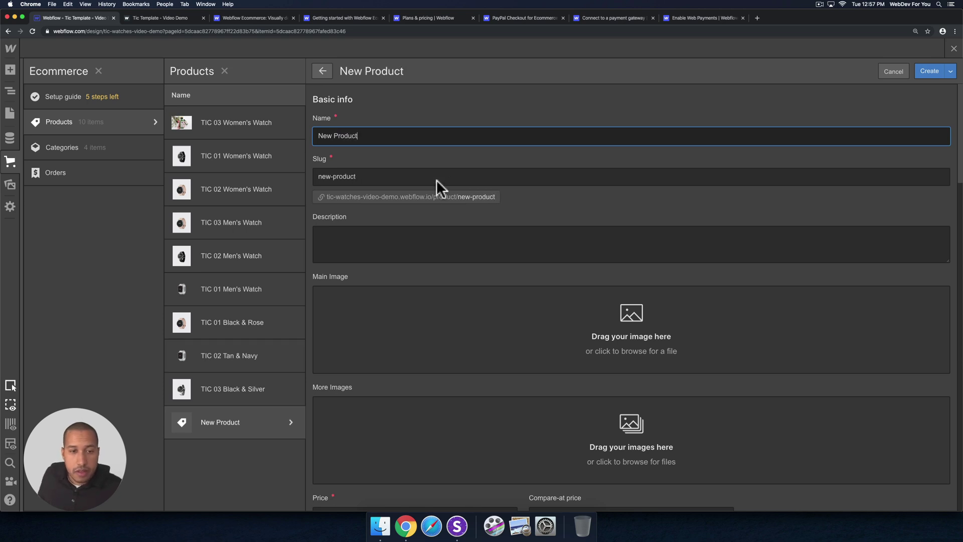
click(415, 235)
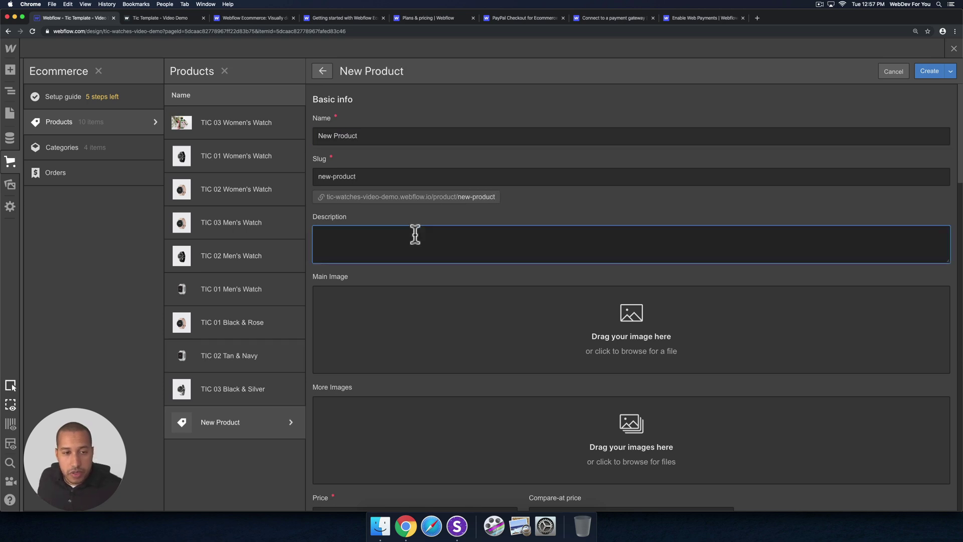
text(Description)
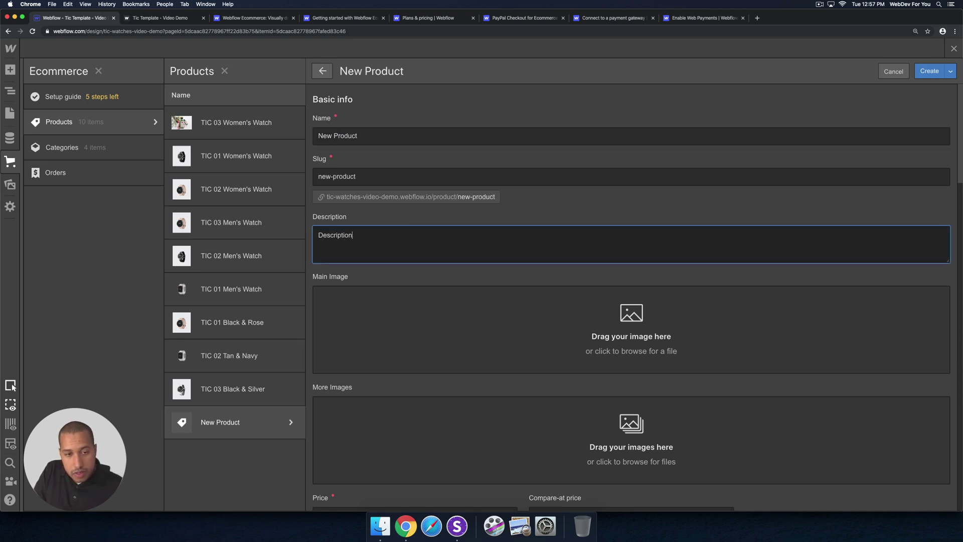
Upload jakob-owens-O_bhy3TnSYU-unsplash.jpg as the new product's main image.
scroll(619, 368, down, 3)
click(633, 231)
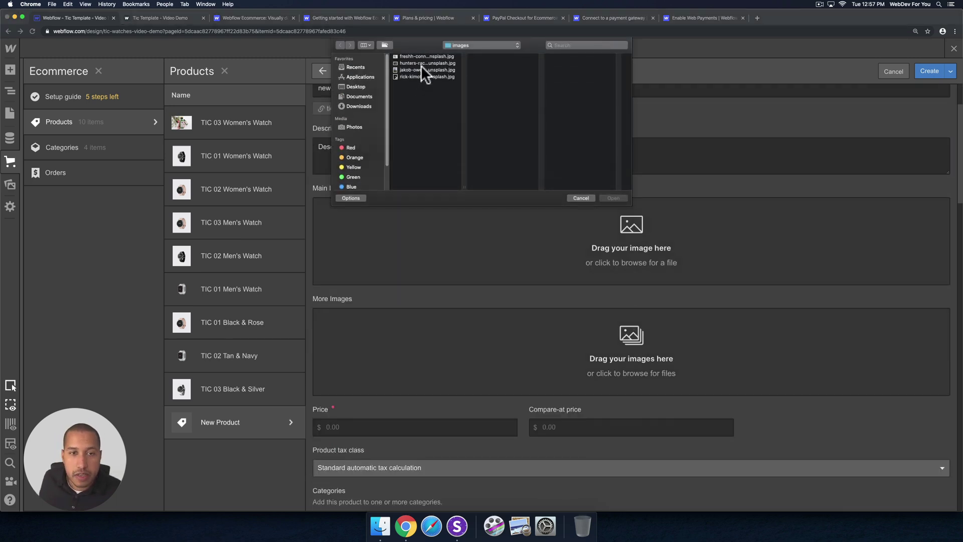
click(421, 71)
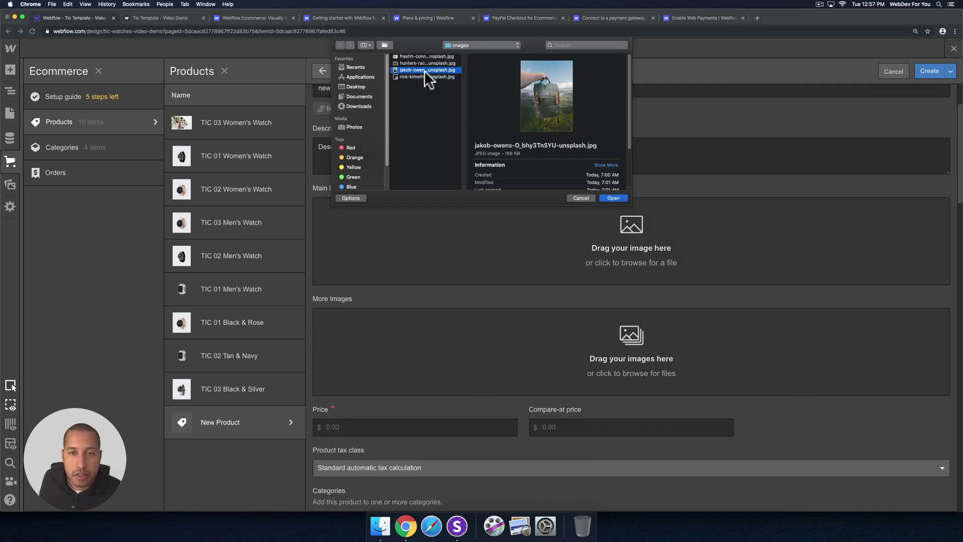
double_click(423, 70)
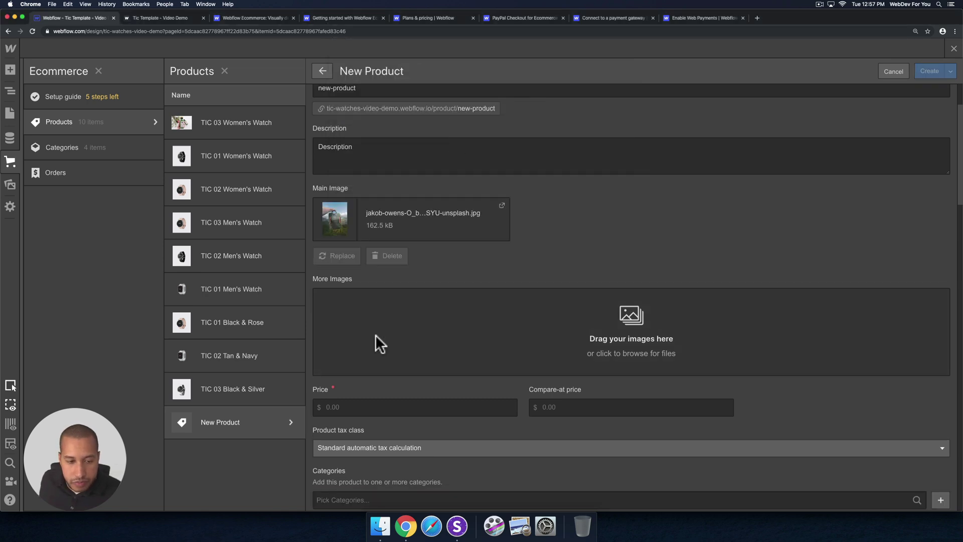
Set the new product's price to $199.00, review the remaining optional fields, and create the product.
scroll(376, 335, down, 3)
click(367, 290)
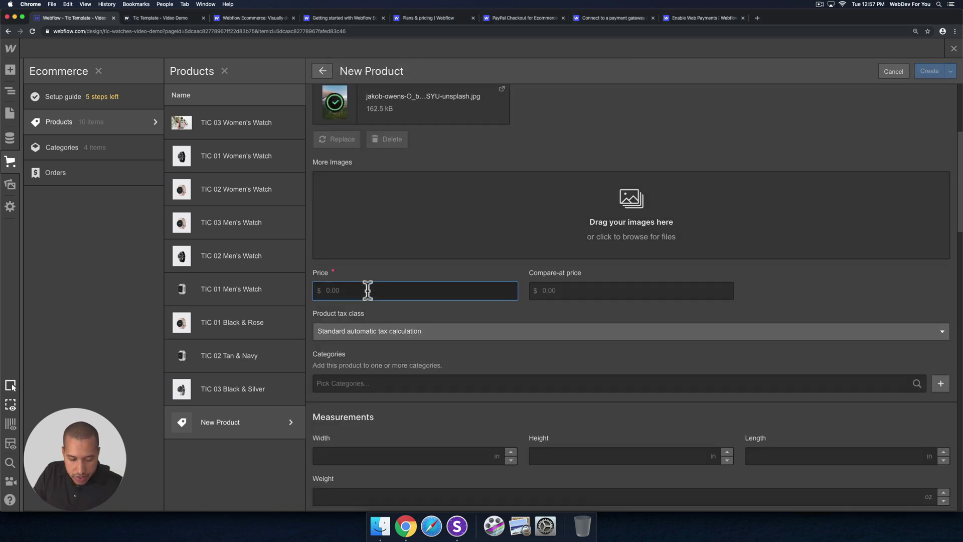
text(12)
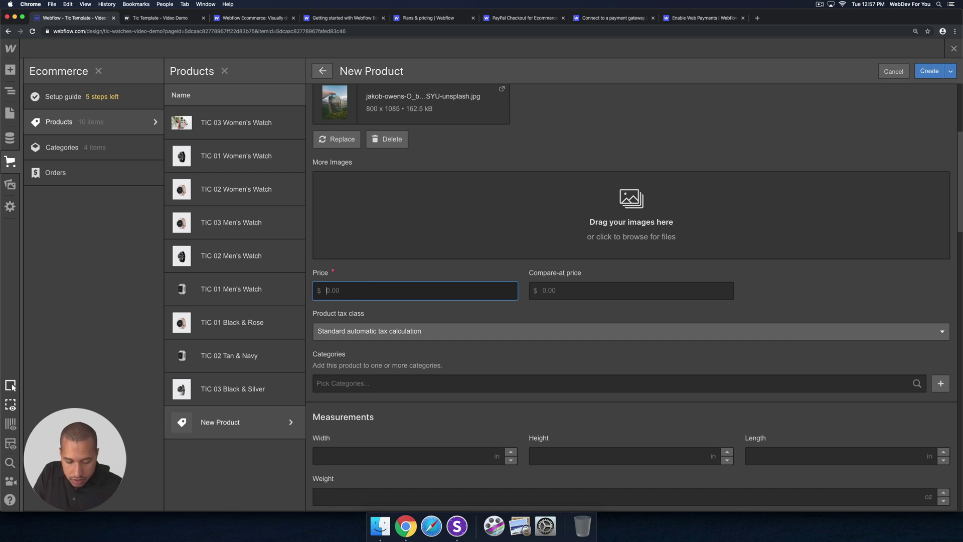
text(9.00)
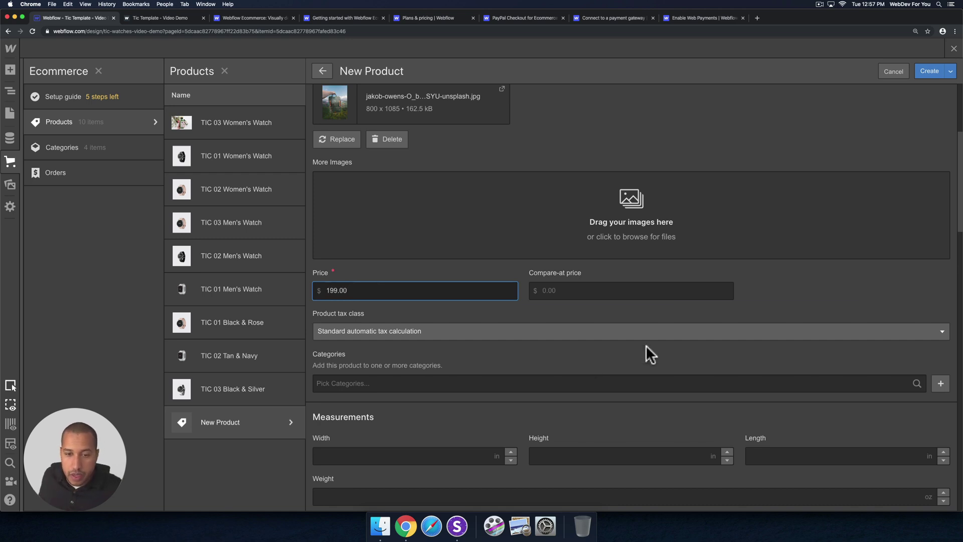
click(606, 291)
scroll(604, 294, down, 15)
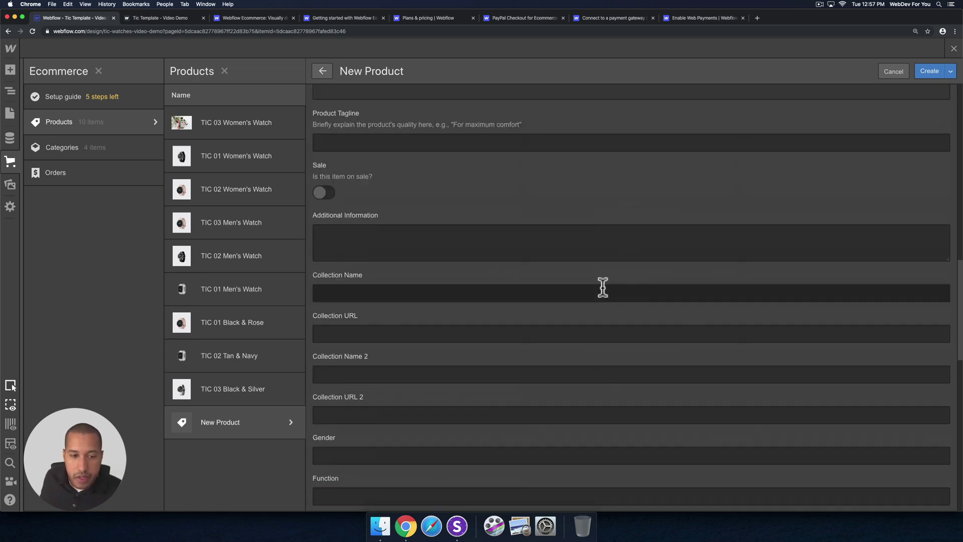
scroll(546, 263, up, 15)
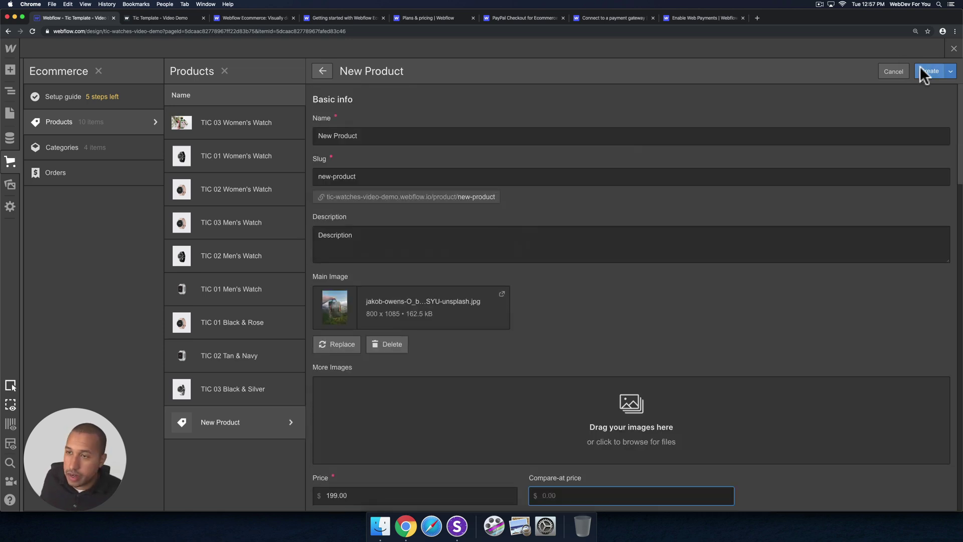
click(921, 68)
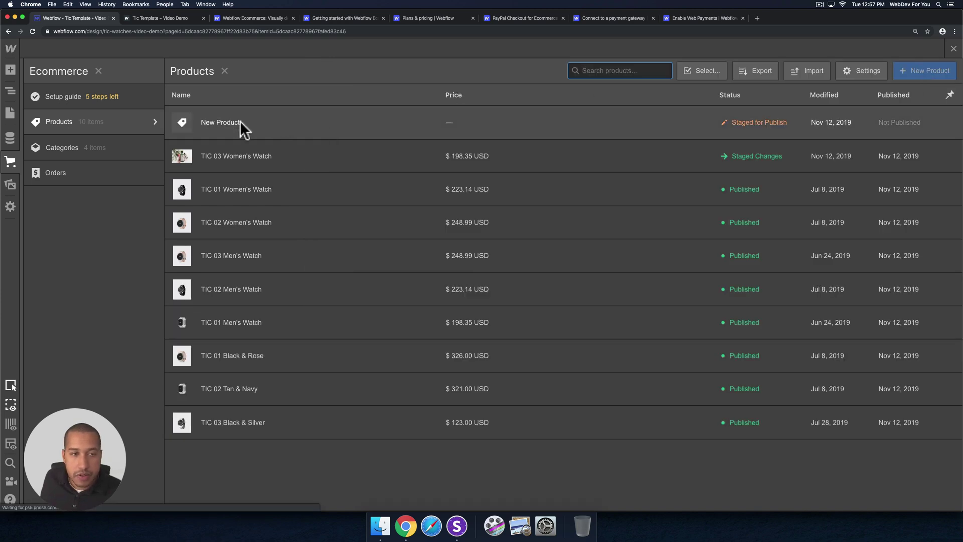
Preview the Products Template page with New Product and examine its details and the tech specs section.
click(10, 112)
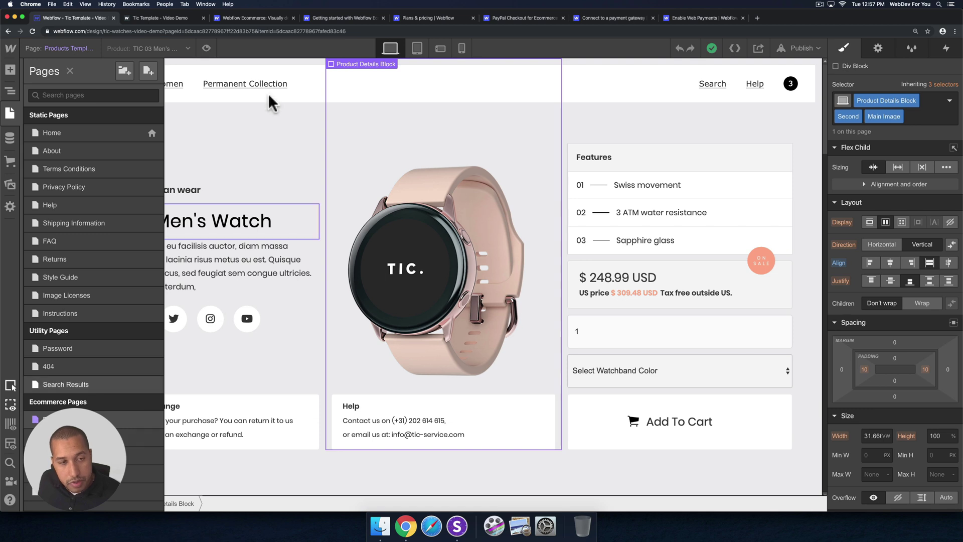
click(170, 49)
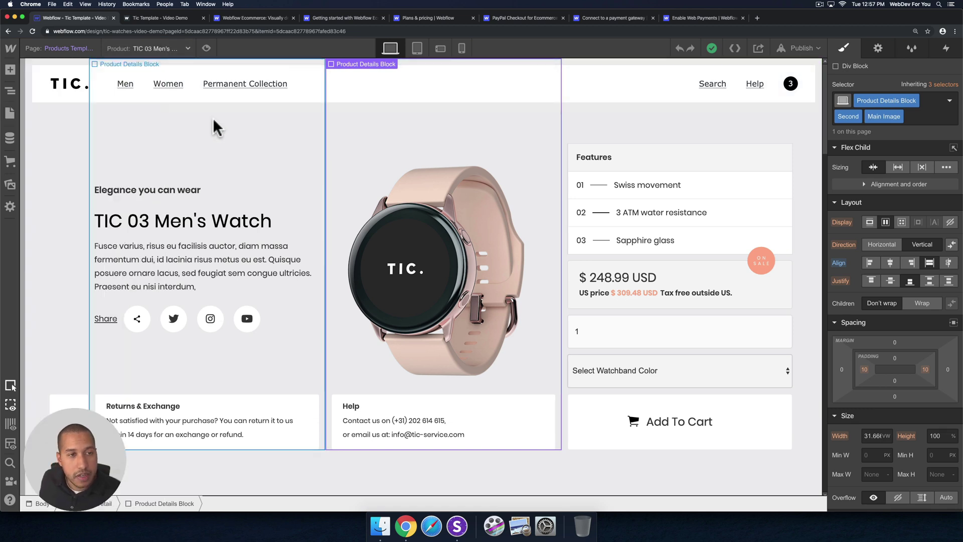
click(166, 48)
click(143, 62)
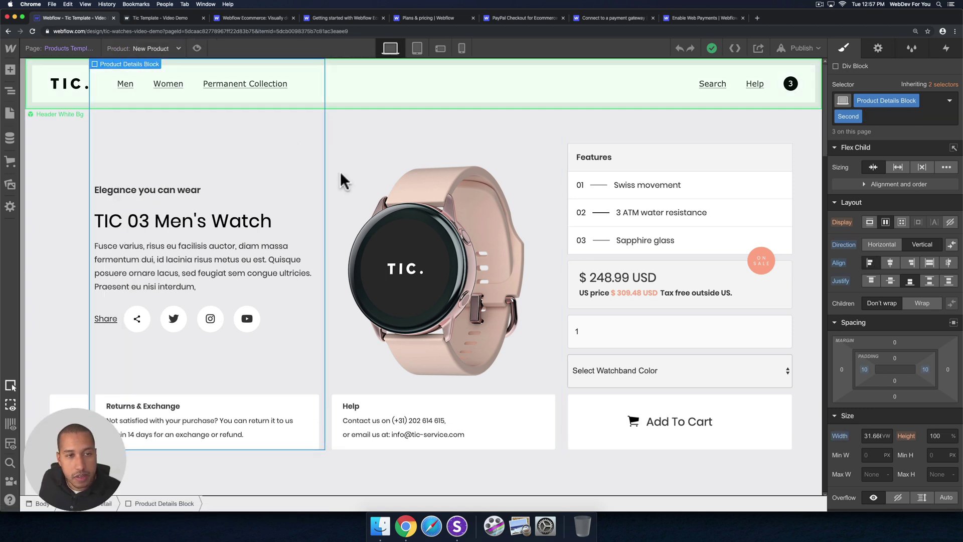
scroll(636, 269, down, 10)
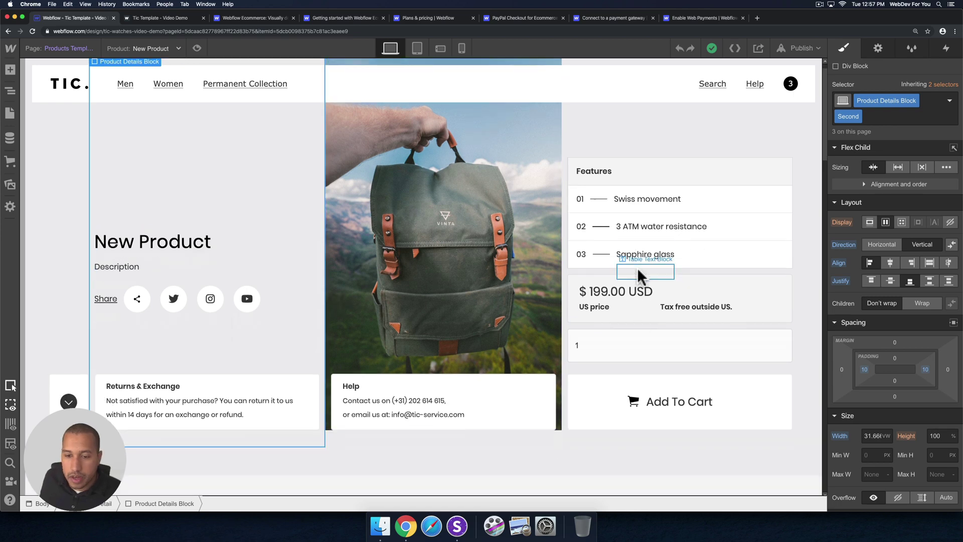
scroll(633, 273, up, 6)
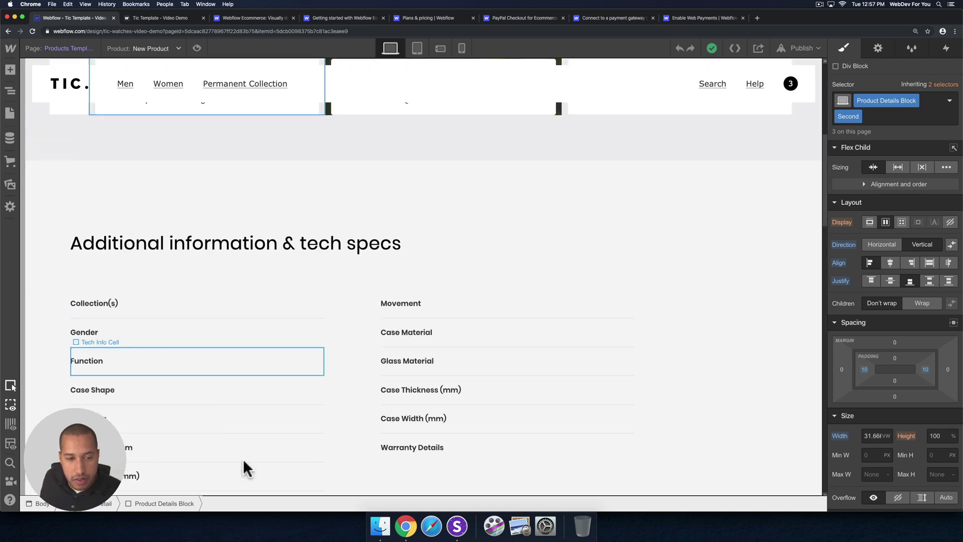
scroll(562, 359, up, 6)
scroll(562, 351, up, 2)
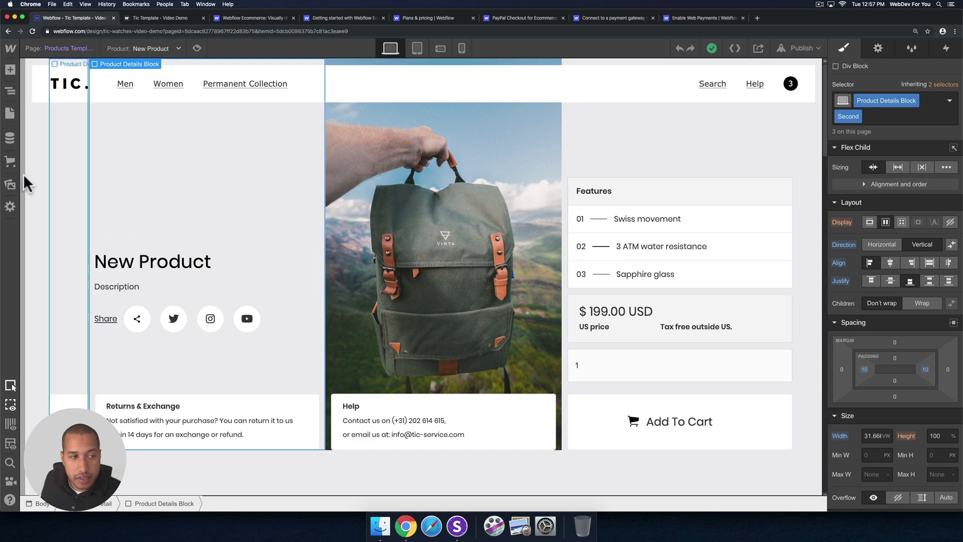
Look at the Ecommerce product list and the CMS Collections, and return to the Ecommerce overview.
click(10, 159)
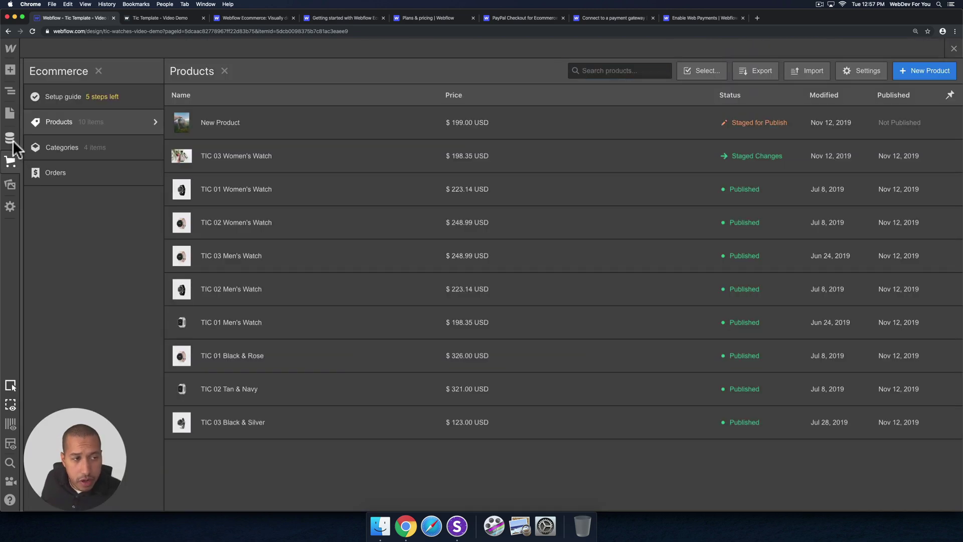
click(11, 143)
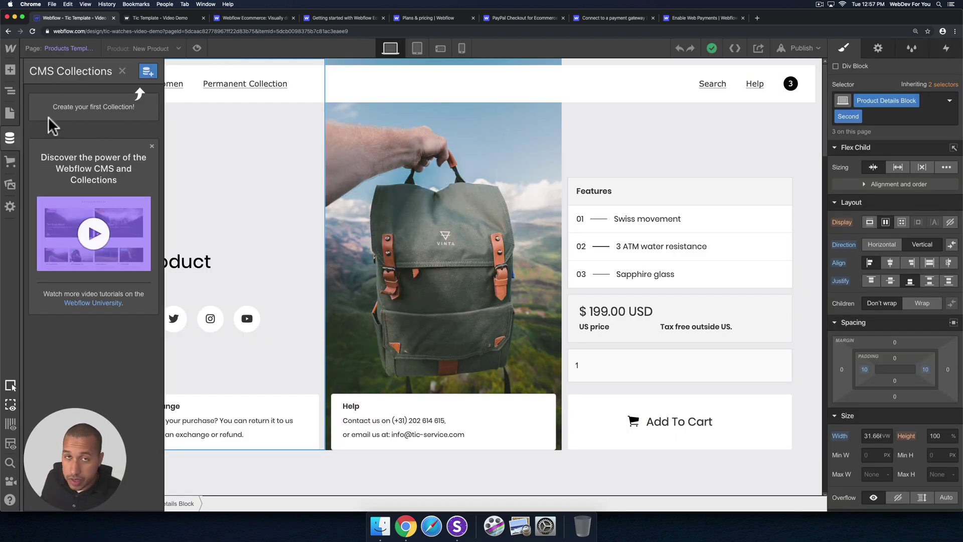
click(9, 161)
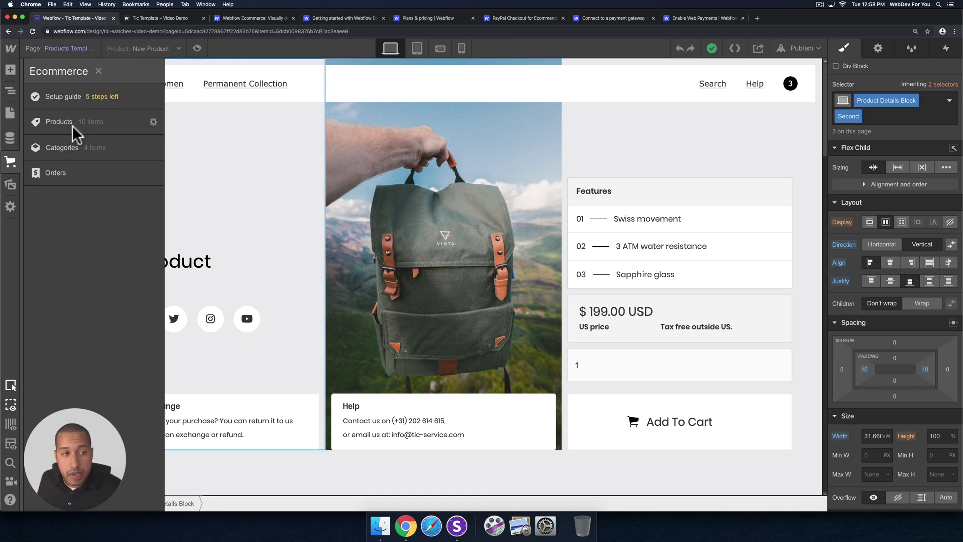
Add TIC 02 Tan & Navy to the products of the Permanent Collection category and save the category.
click(65, 145)
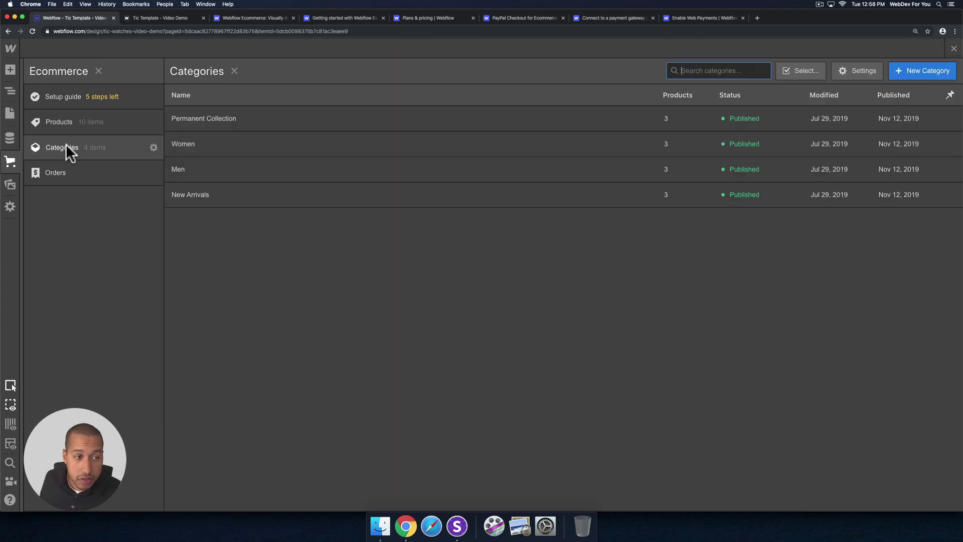
click(201, 115)
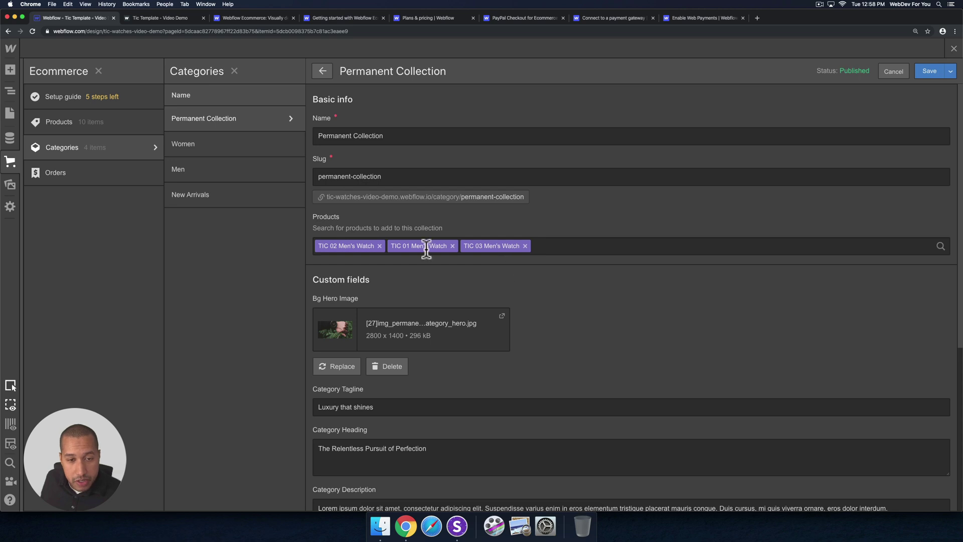
click(555, 246)
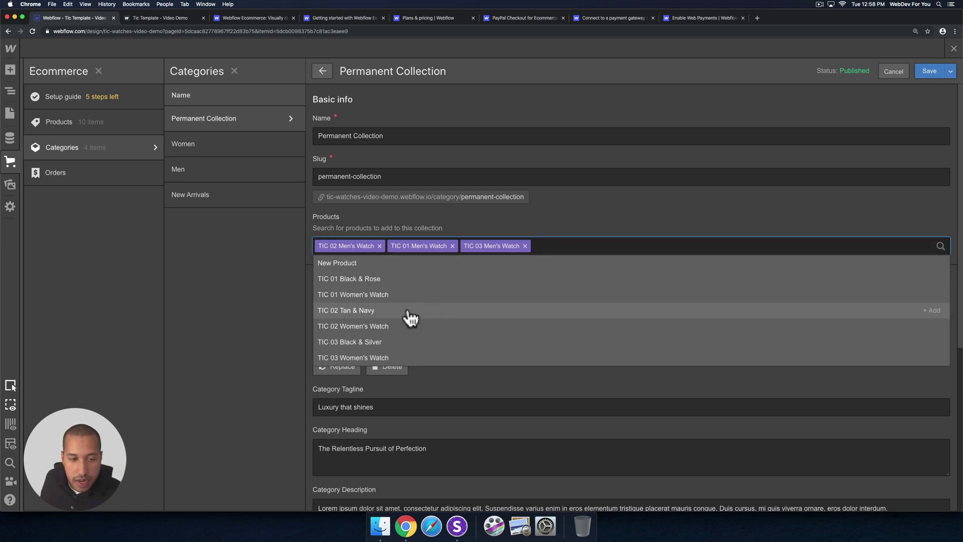
scroll(399, 309, down, 3)
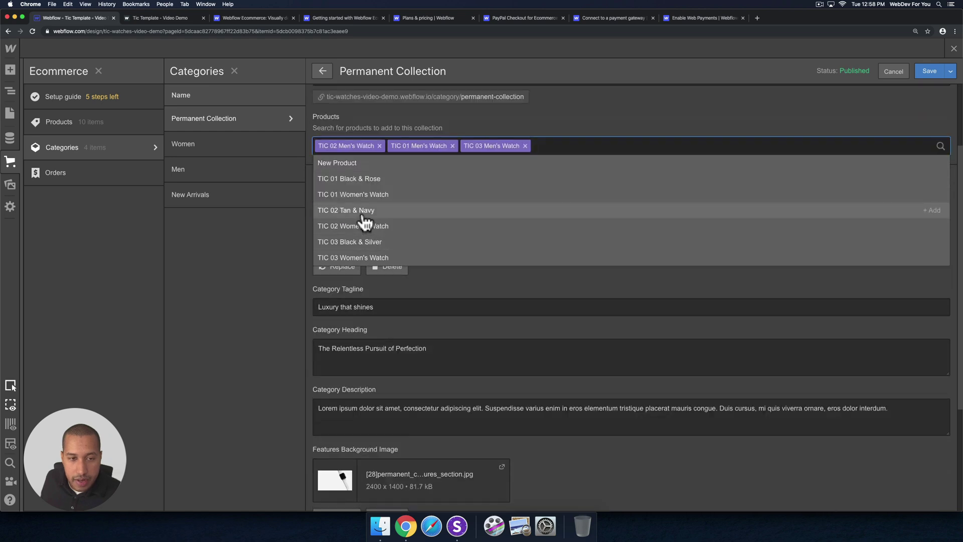
click(365, 212)
scroll(626, 215, up, 3)
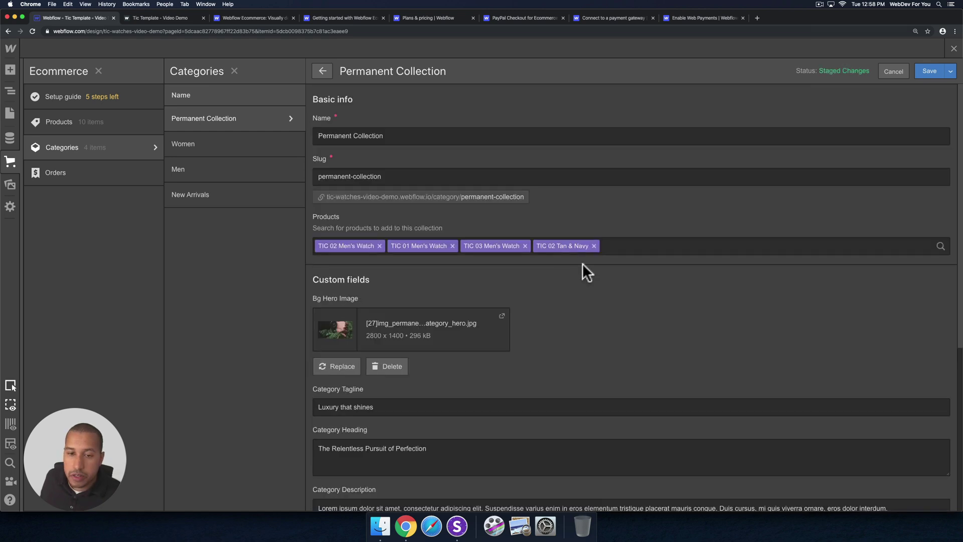
click(928, 72)
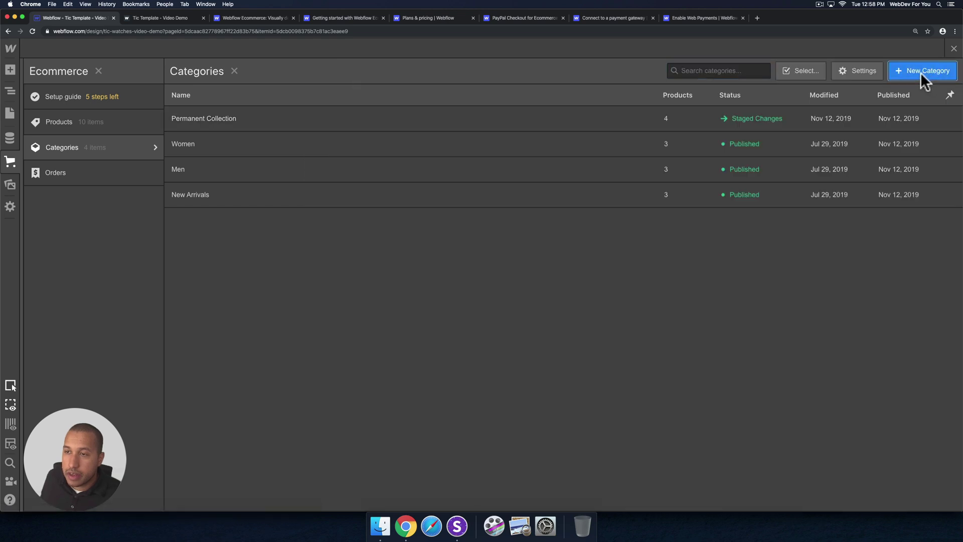
Open a blank new category form, close it without creating anything, and publish the site to its webflow.io domain.
click(925, 71)
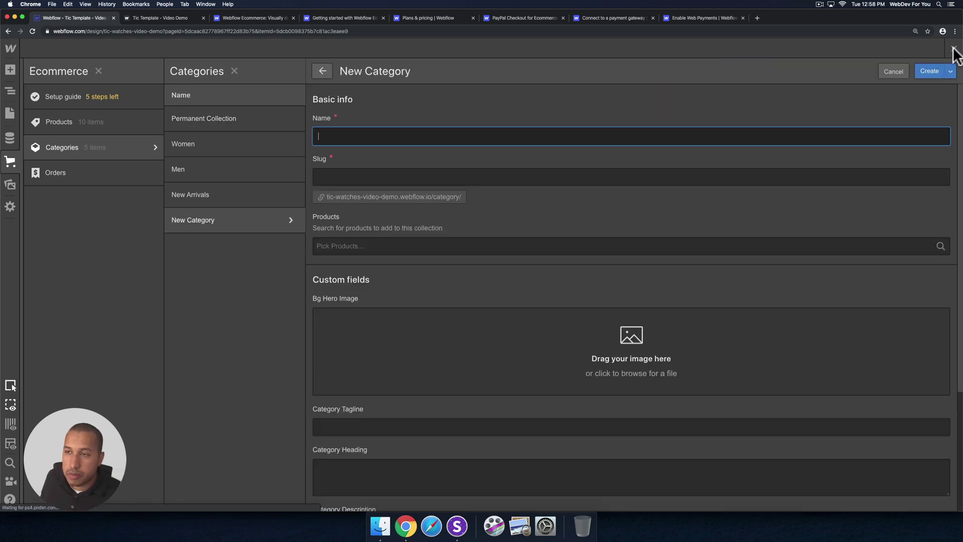
click(953, 49)
click(796, 45)
click(697, 160)
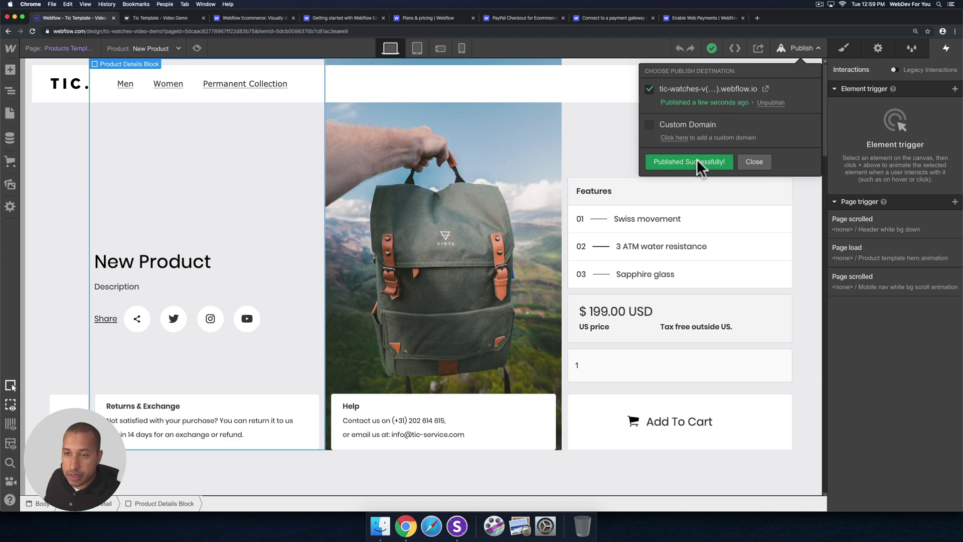
click(756, 162)
Switch to the live Tic store and reload its Permanent Collection page to check the published changes.
click(175, 18)
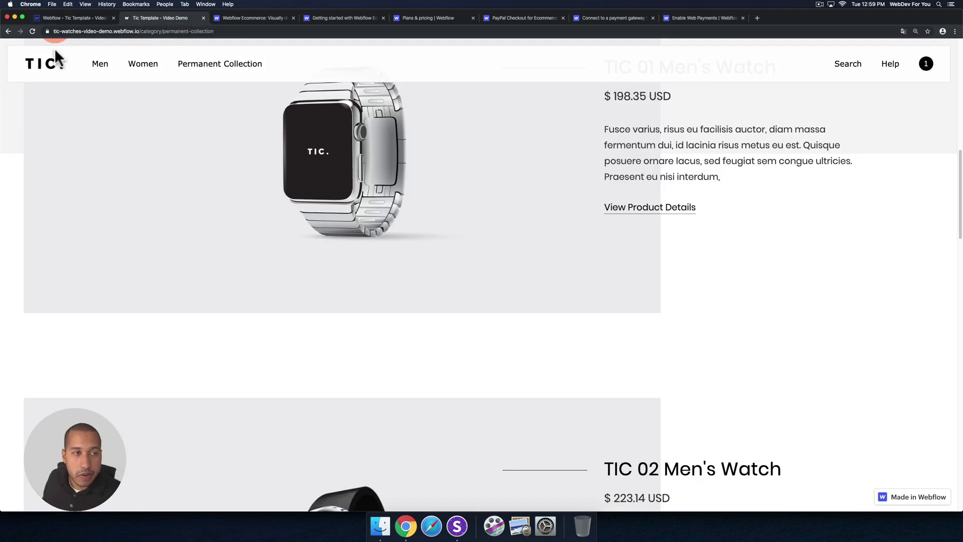
click(33, 31)
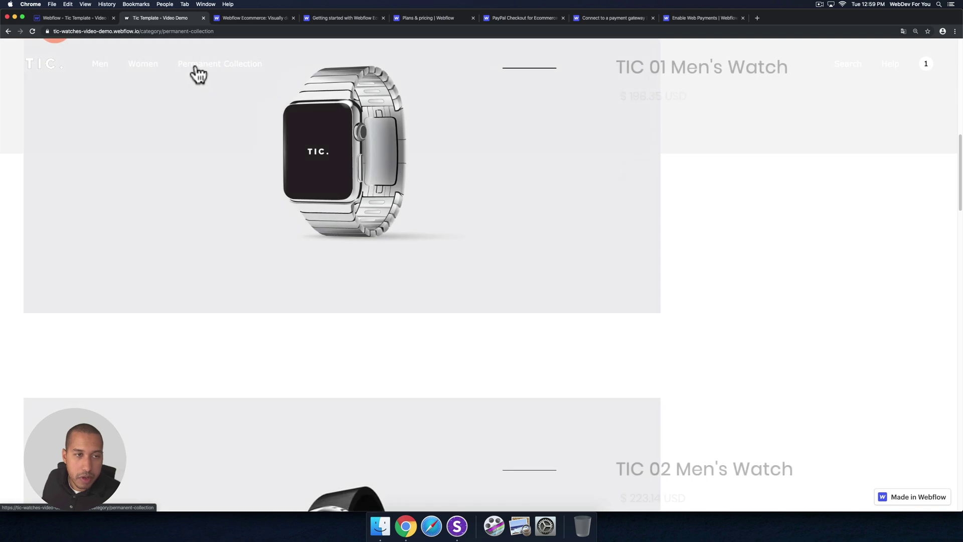
Open the Permanent Collection page of the live store and look through its watch listings.
click(213, 70)
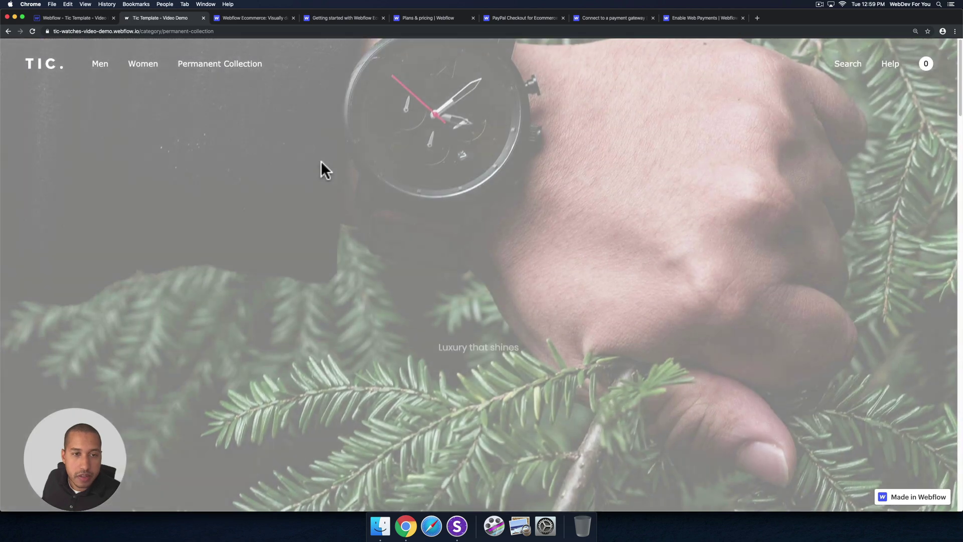
scroll(336, 169, down, 10)
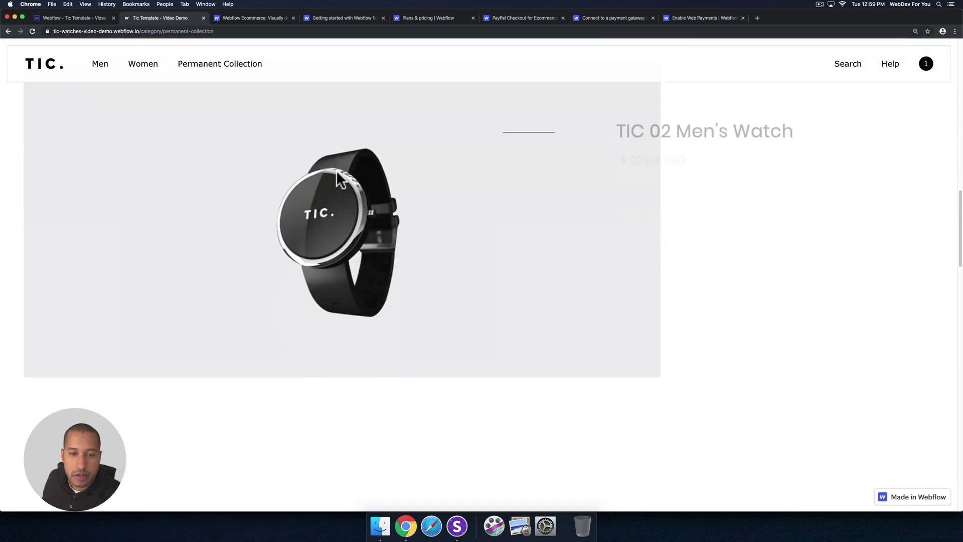
scroll(336, 170, down, 15)
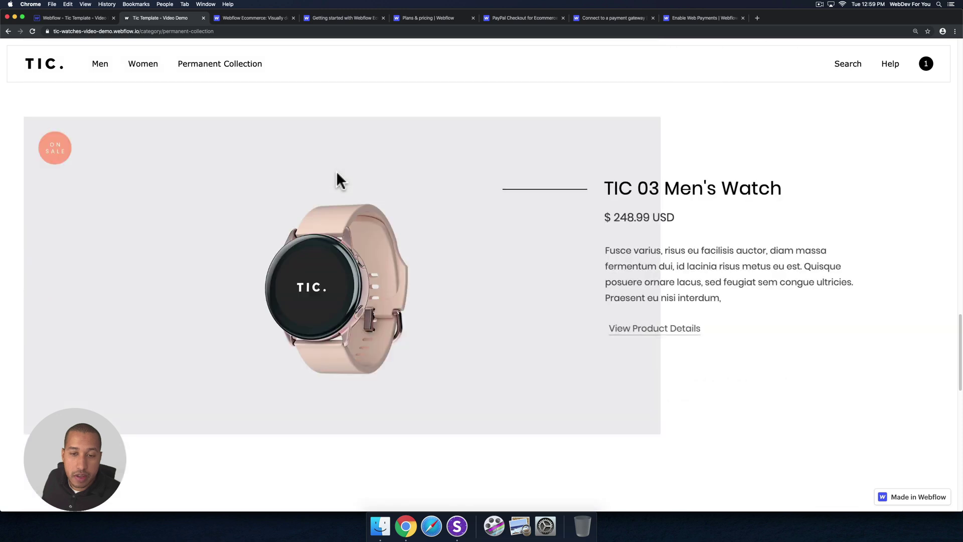
scroll(336, 171, down, 2)
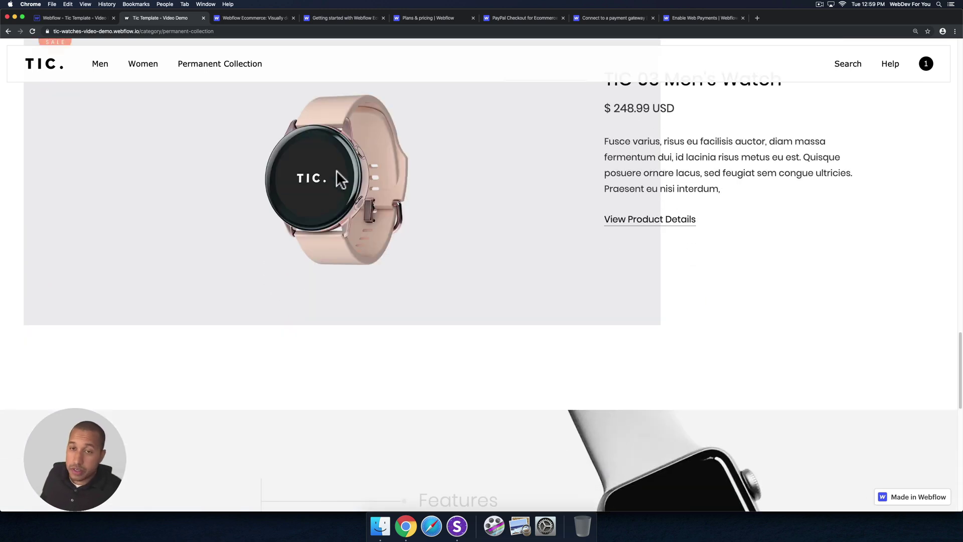
Switch to the Webflow Designer and view the store's Ecommerce product and category lists.
click(65, 19)
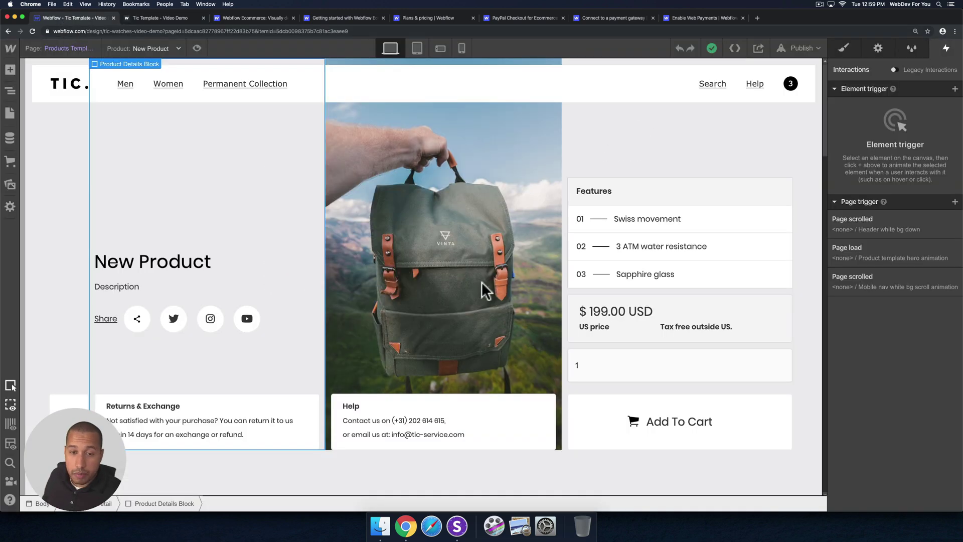
click(10, 138)
click(9, 162)
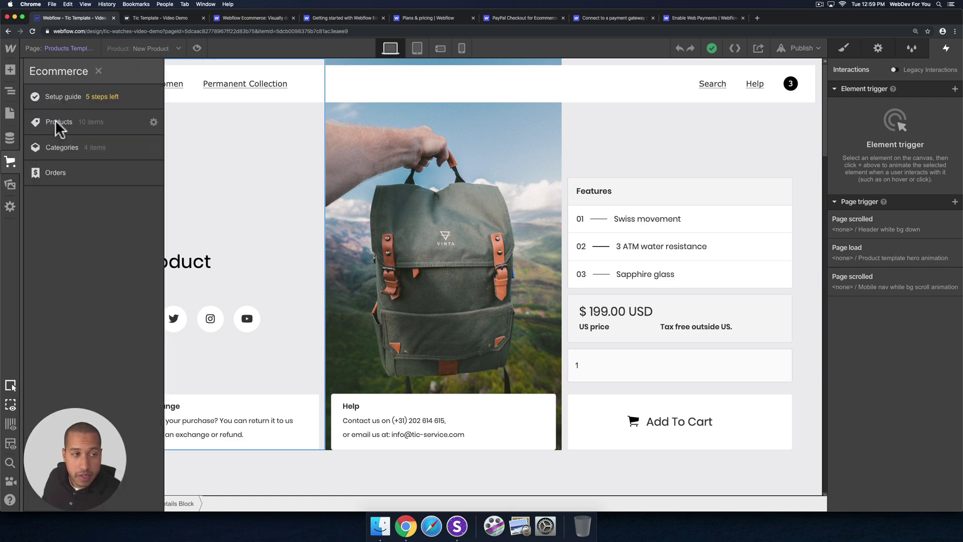
click(57, 122)
click(62, 148)
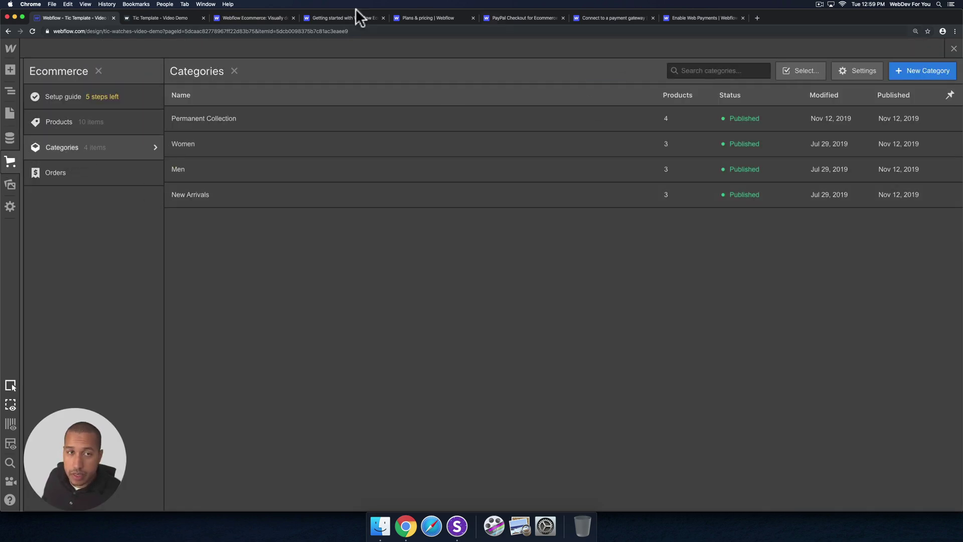
click(170, 16)
scroll(357, 219, down, 3)
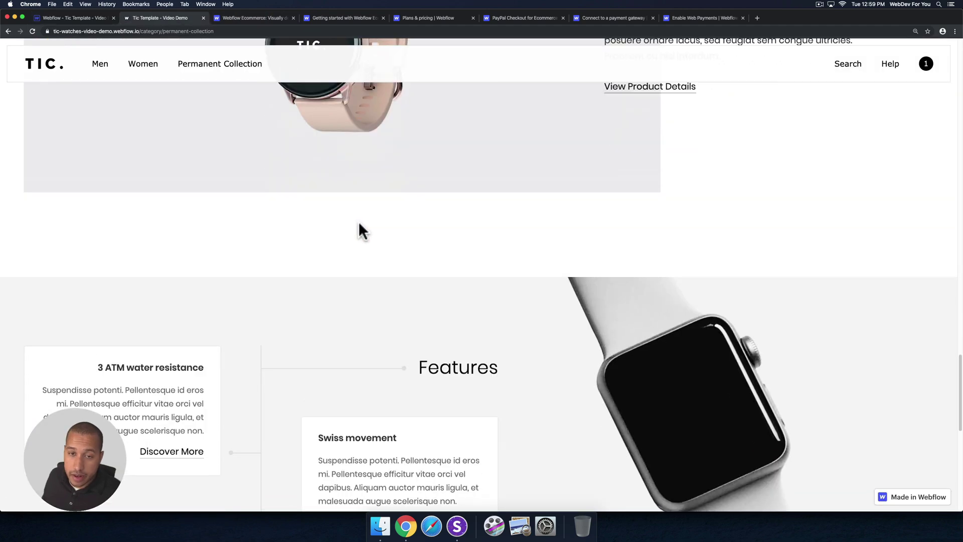
scroll(359, 221, up, 4)
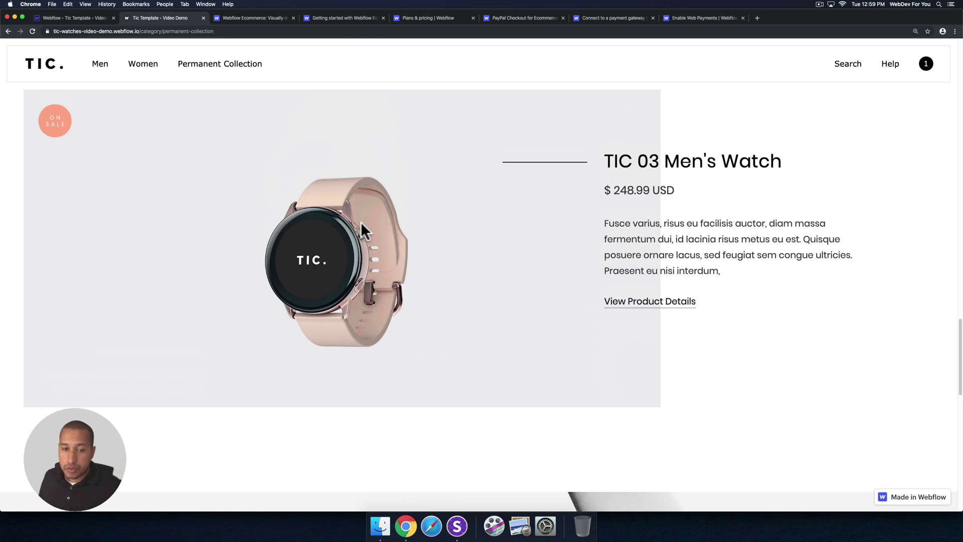
scroll(433, 215, up, 2)
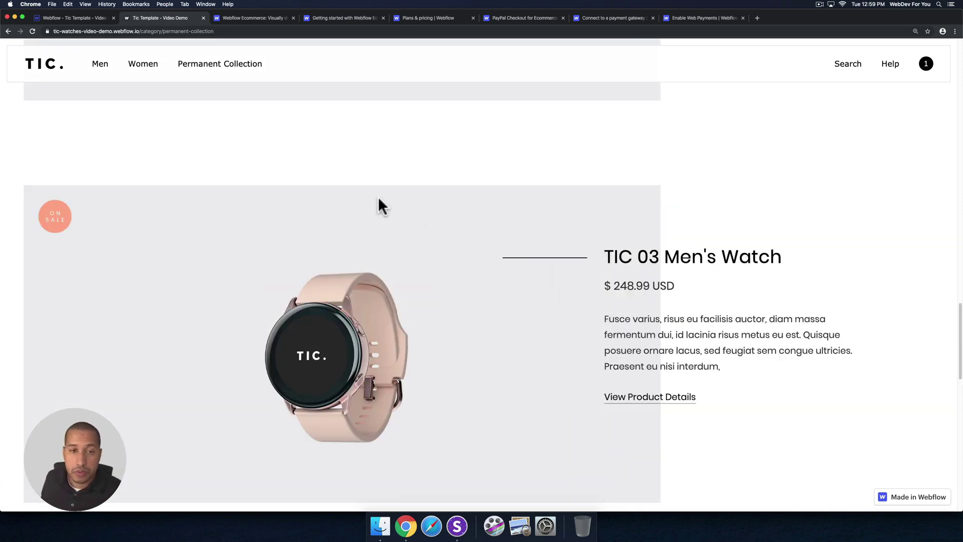
scroll(378, 198, down, 1)
Switch back to the Webflow Designer, view the Ecommerce product list, and open the Categories Template page.
click(79, 17)
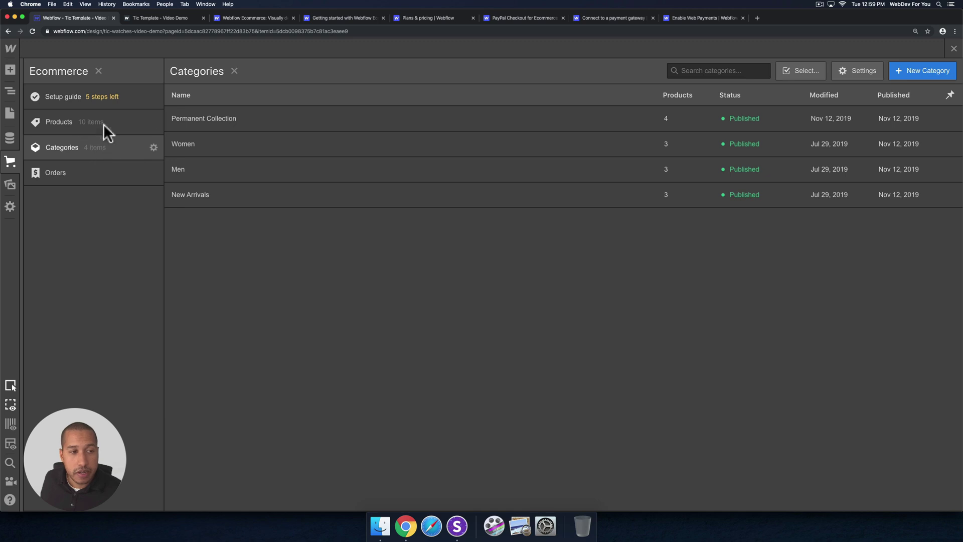
click(71, 121)
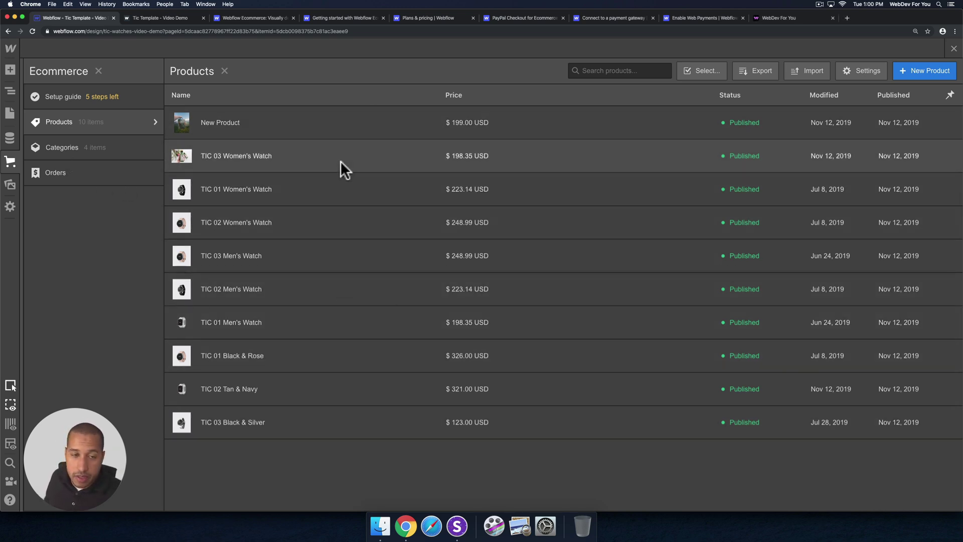
click(12, 108)
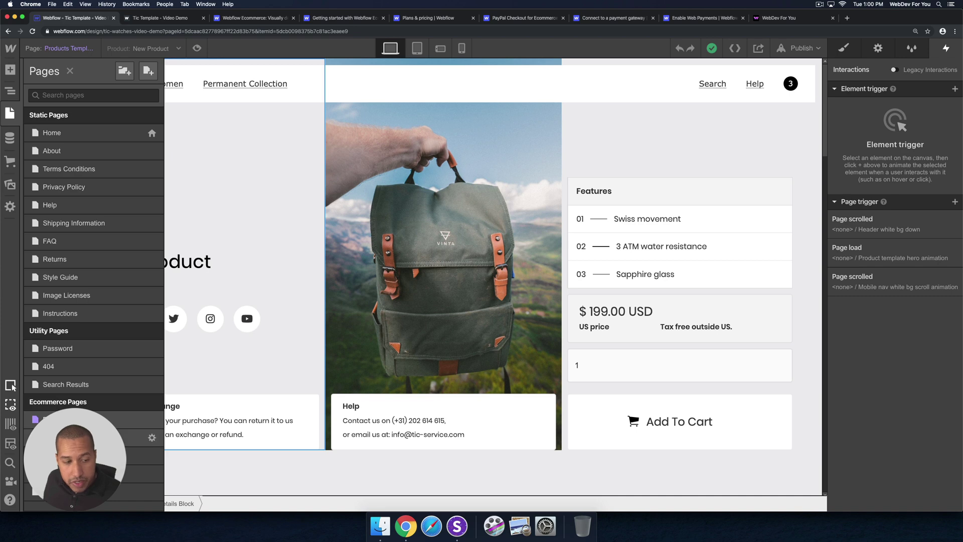
click(90, 437)
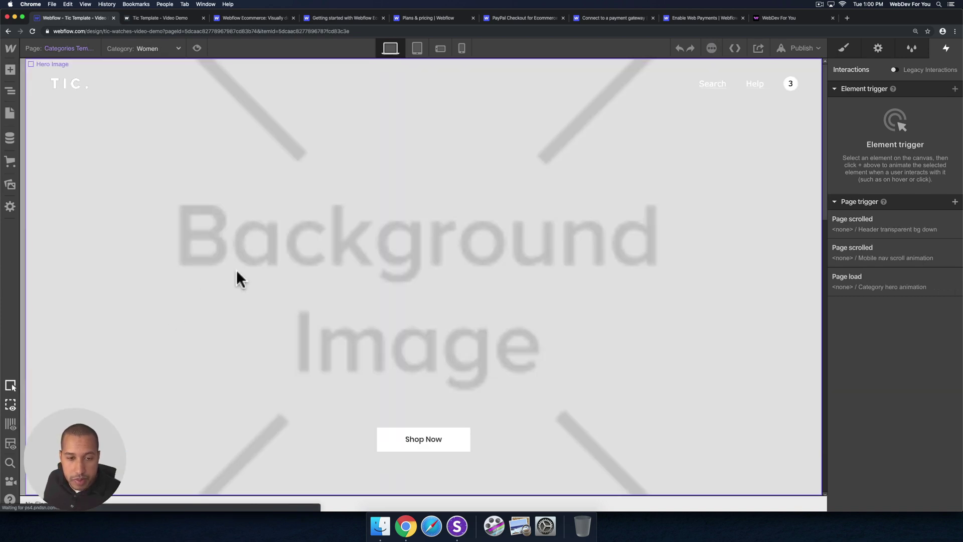
scroll(302, 273, down, 10)
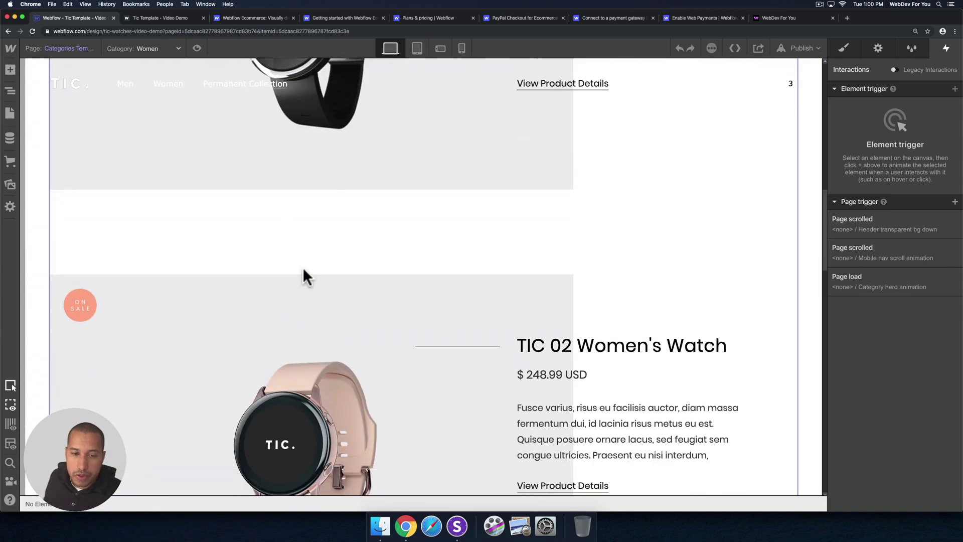
scroll(303, 273, up, 2)
scroll(306, 276, up, 2)
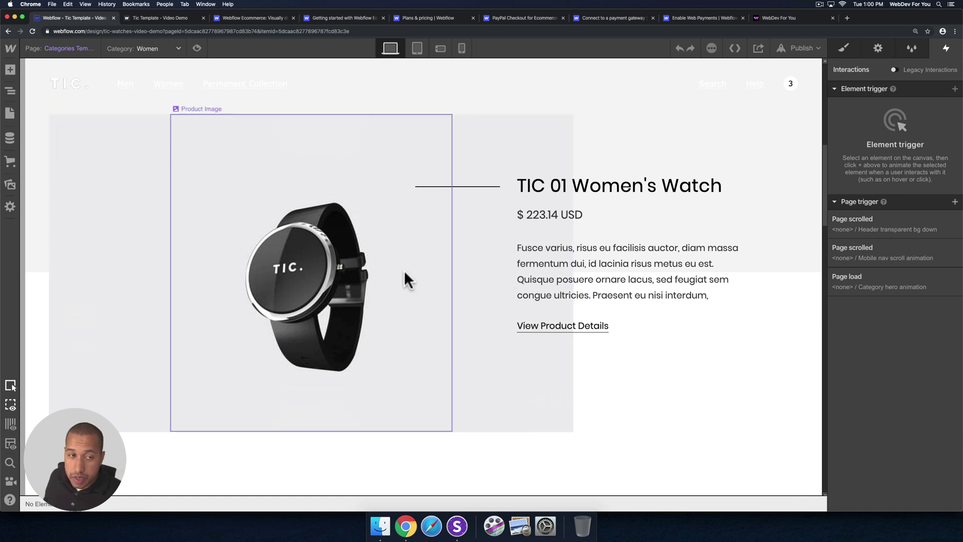
click(382, 260)
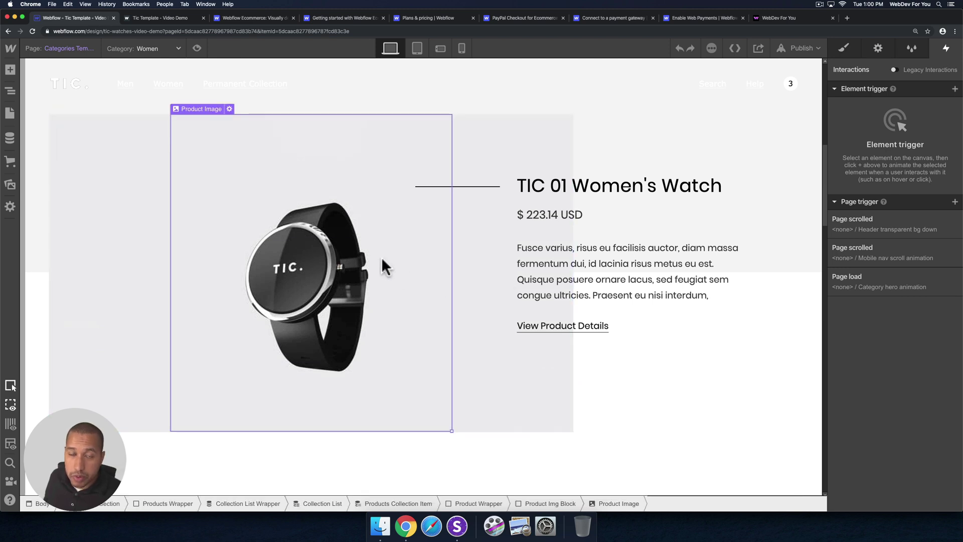
click(229, 109)
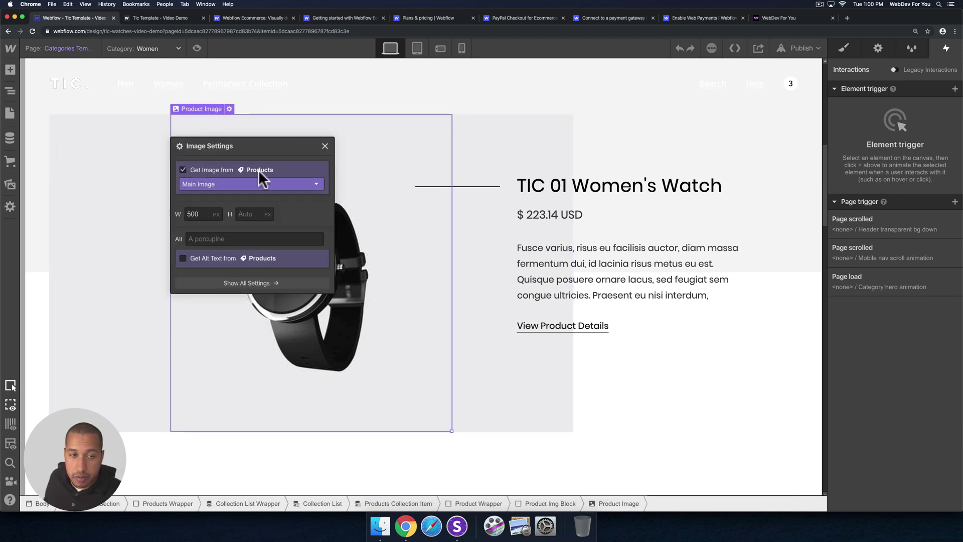
click(559, 189)
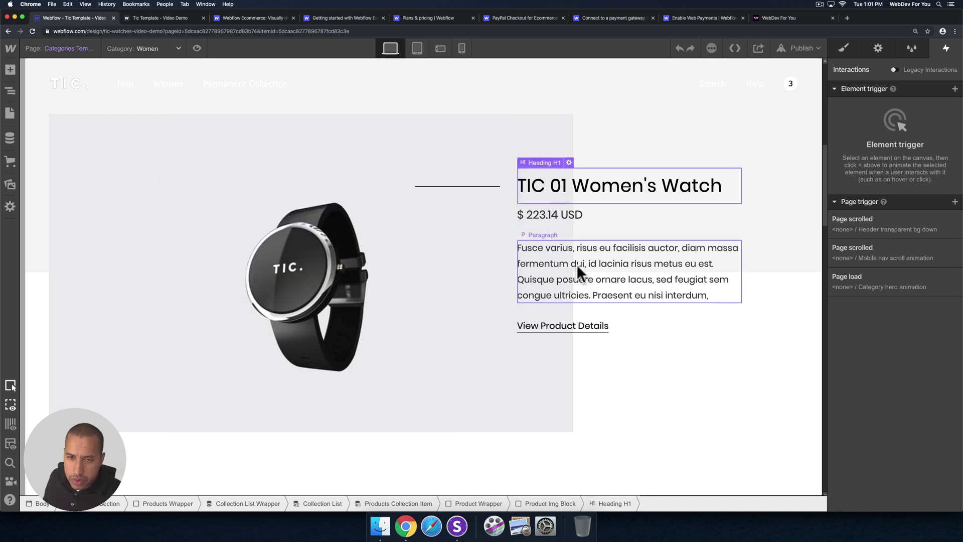
click(579, 251)
click(564, 235)
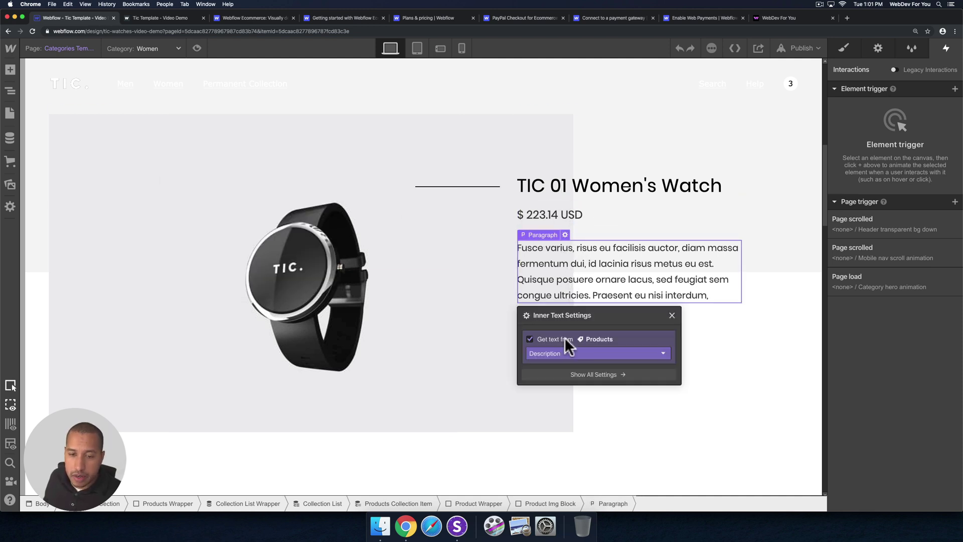
Review the remaining women's watches on the Categories Template and bring up the categories available for preview.
scroll(566, 262, down, 20)
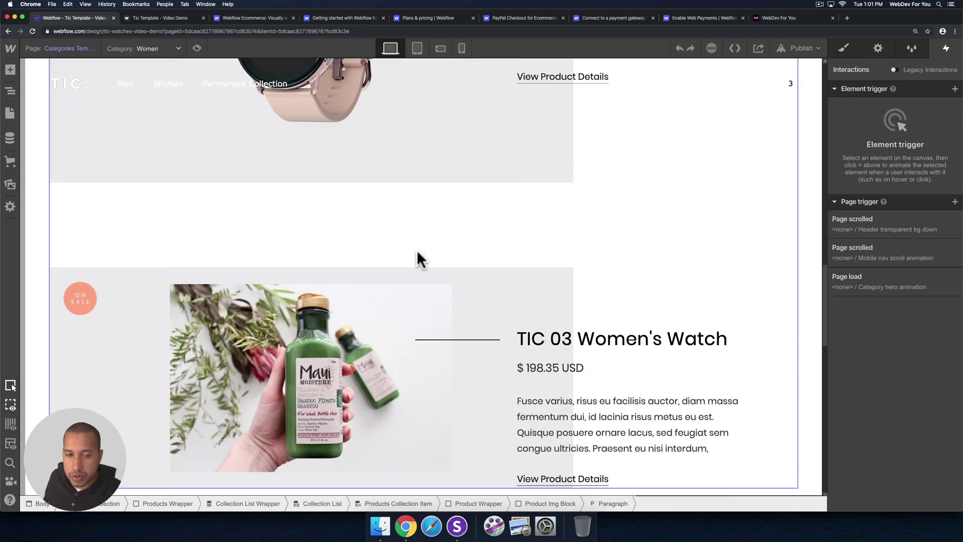
scroll(402, 304, up, 8)
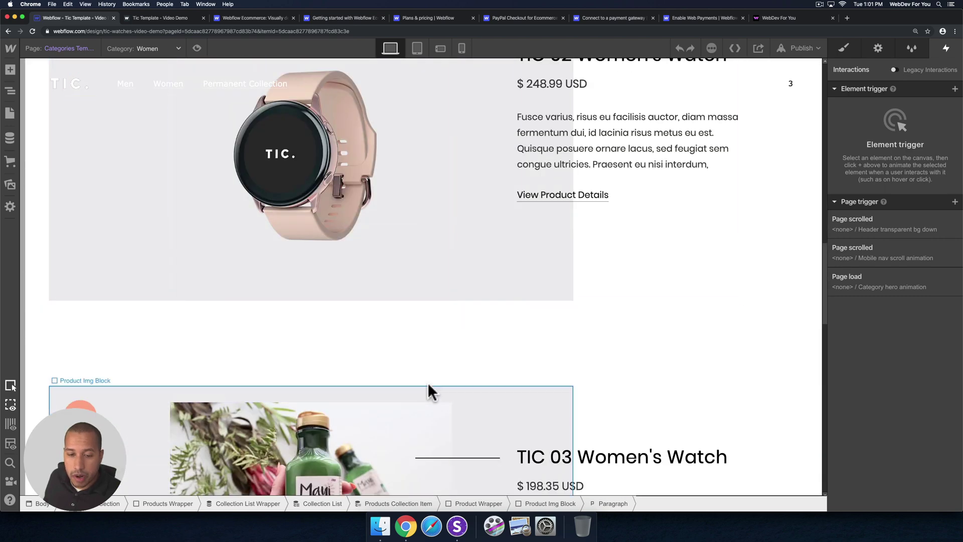
scroll(430, 391, down, 3)
click(606, 374)
scroll(545, 327, up, 10)
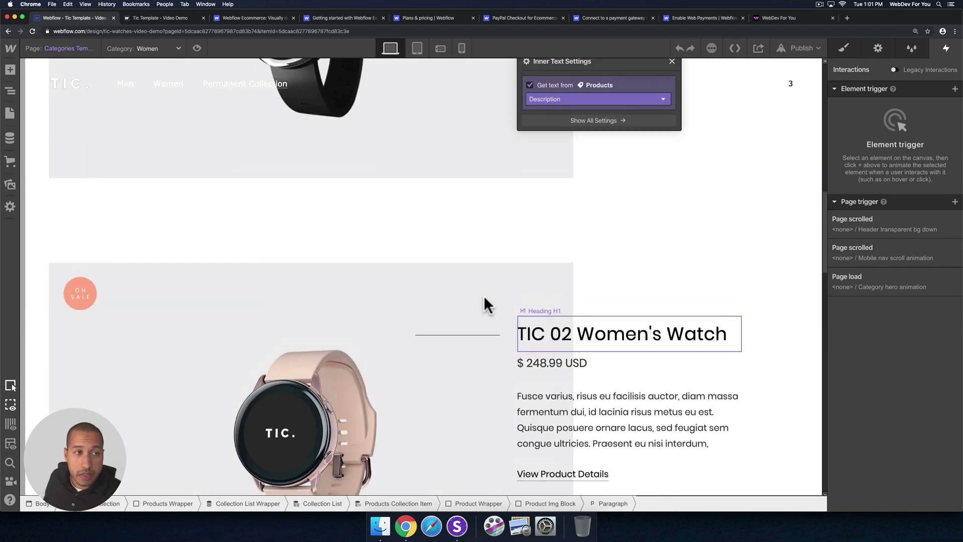
click(123, 49)
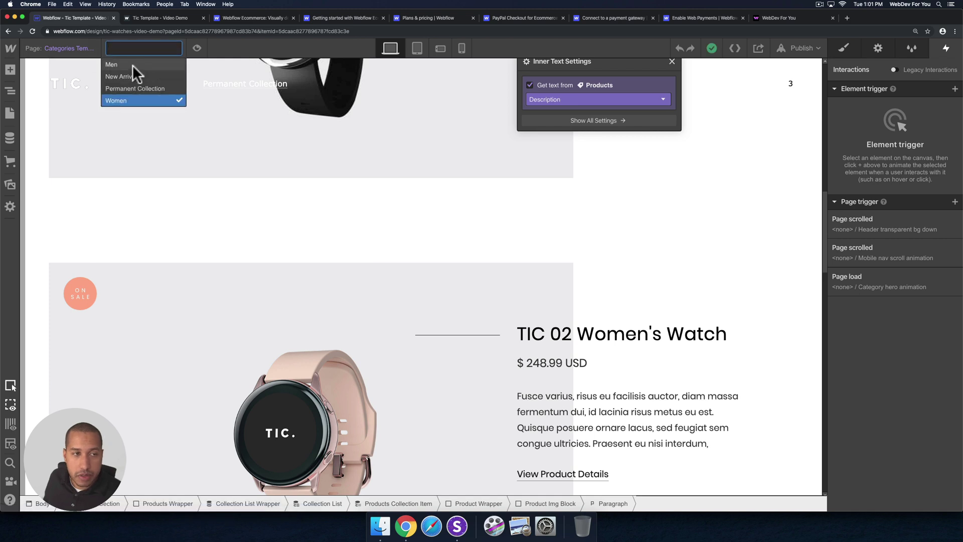
Open the Products Template page and inspect the link settings of the New Arrivals collection link in the technical specifications.
click(9, 113)
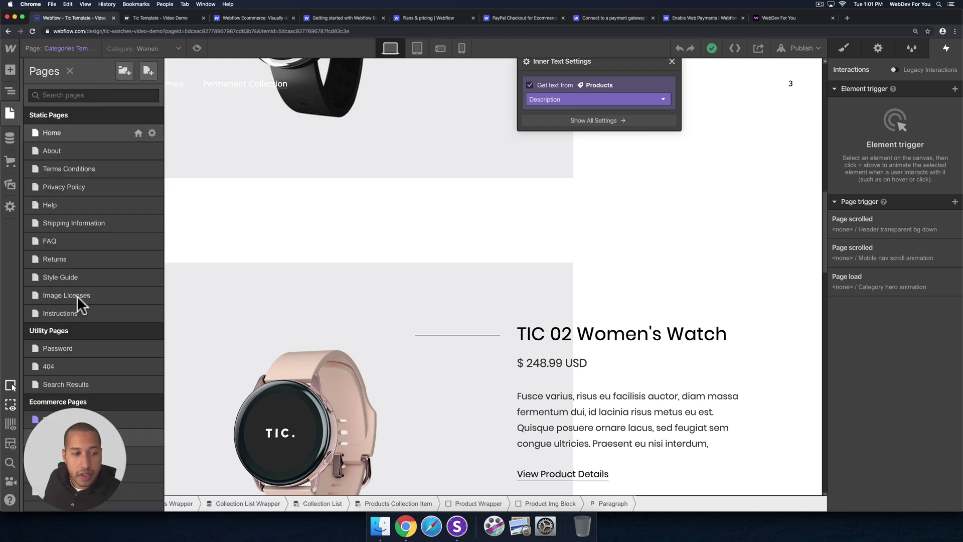
click(56, 437)
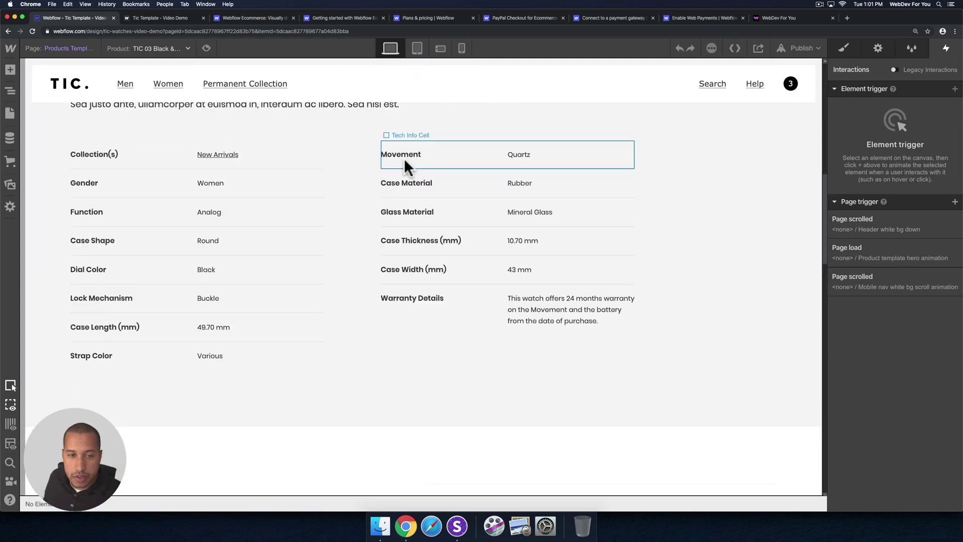
click(217, 152)
click(217, 153)
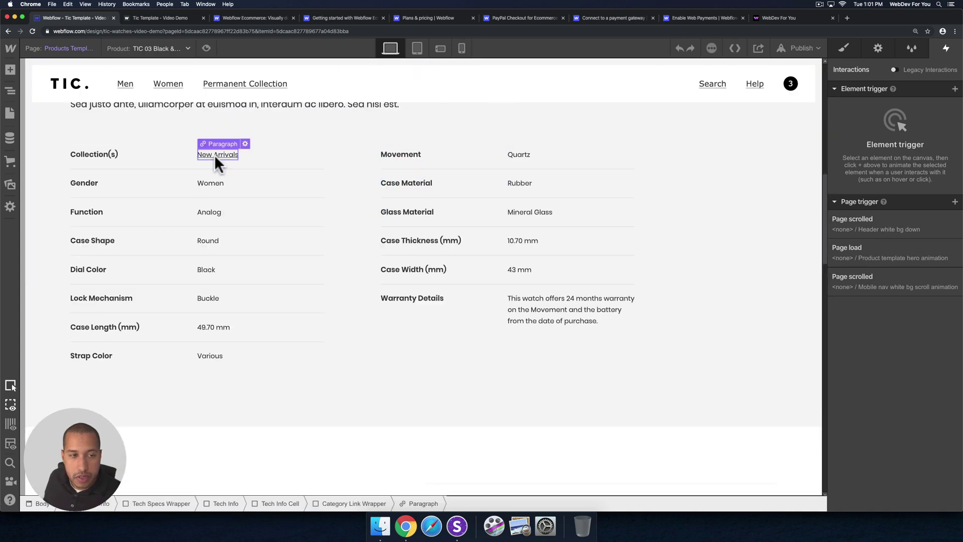
click(246, 143)
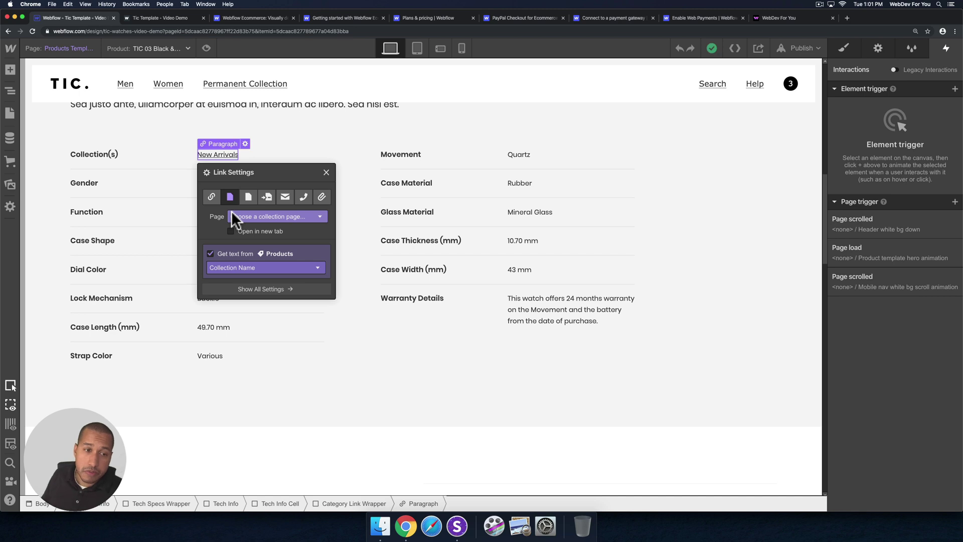
Examine the Movement and Case Material text values and the first answer under Frequently Asked Questions.
click(522, 153)
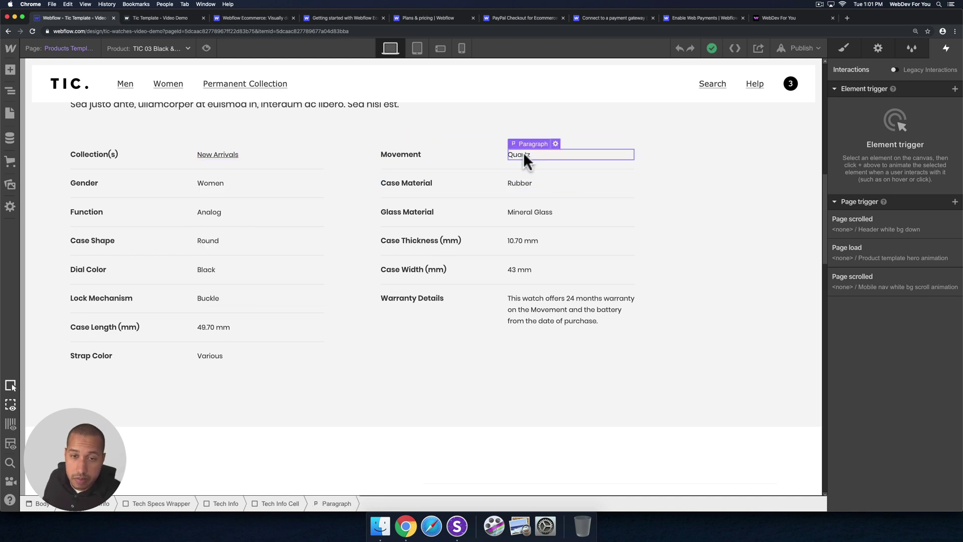
click(527, 184)
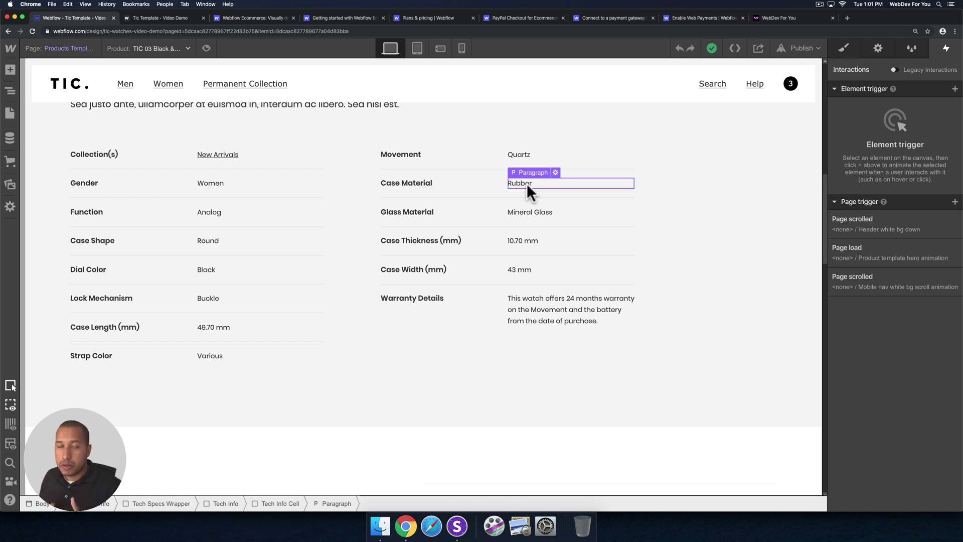
scroll(381, 256, down, 1)
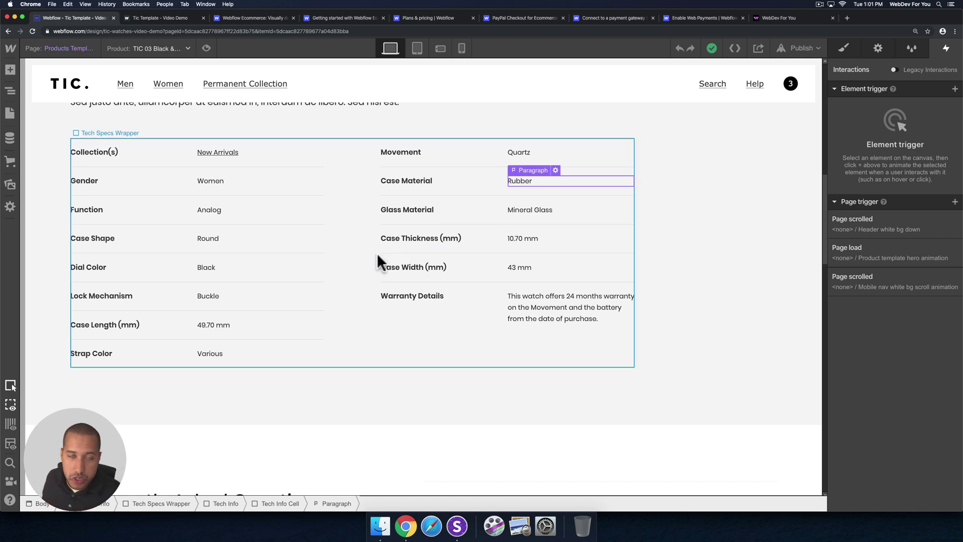
scroll(374, 250, down, 5)
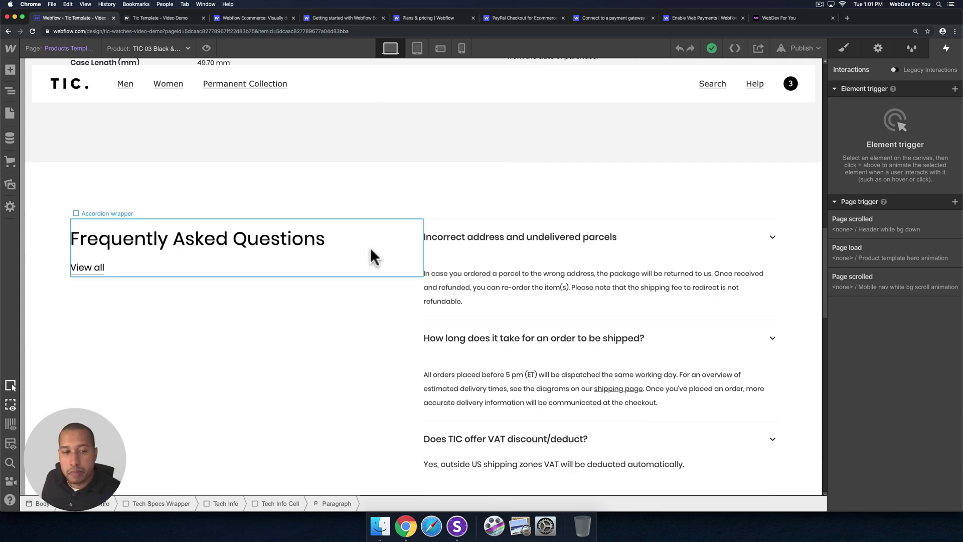
click(466, 274)
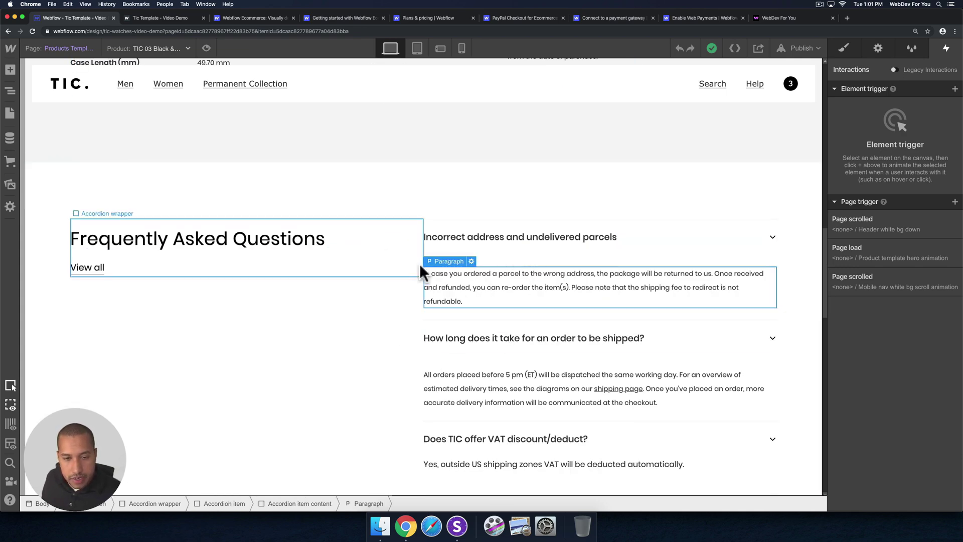
scroll(419, 264, up, 15)
scroll(418, 264, up, 2)
click(146, 48)
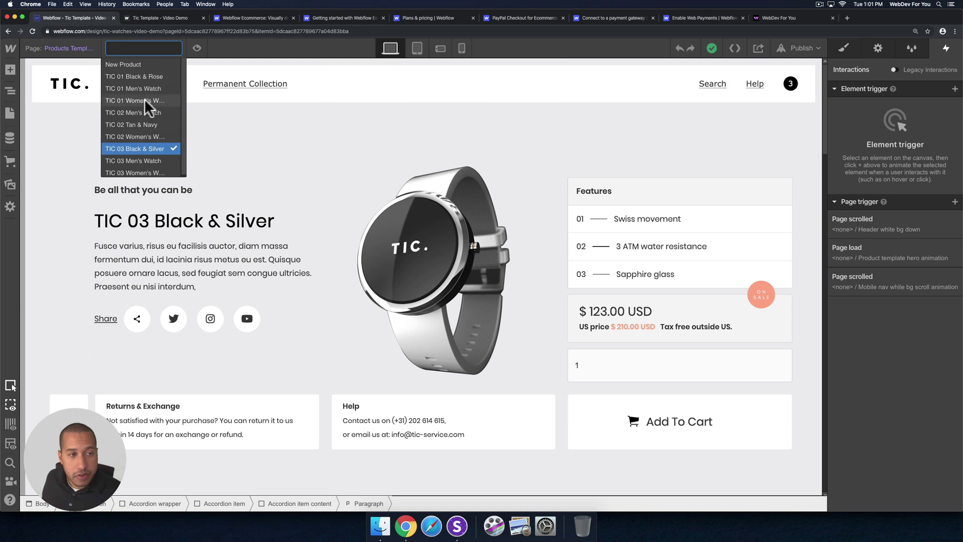
click(144, 100)
Preview the Products Template with New Product and review its technical specifications, Frequently Asked Questions and hero section.
click(157, 48)
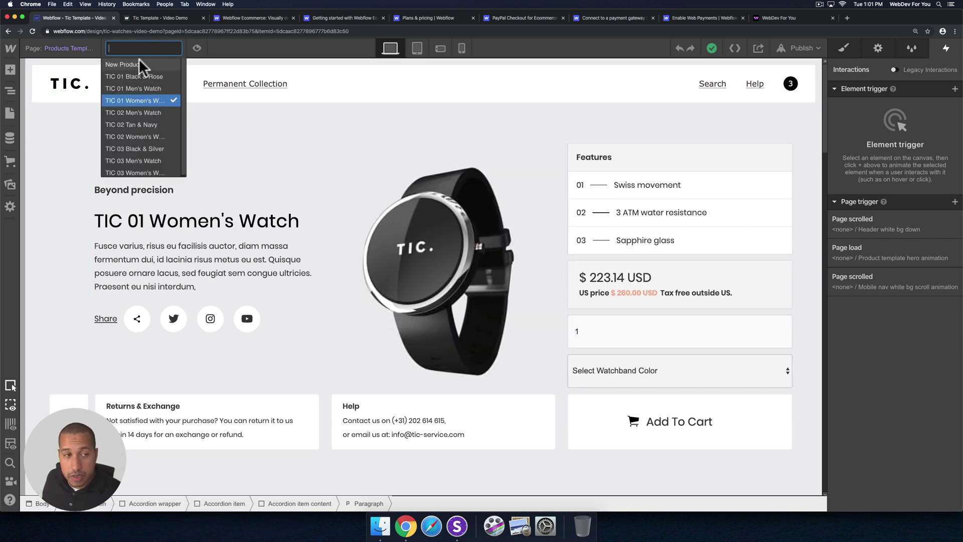
click(141, 65)
scroll(451, 218, down, 10)
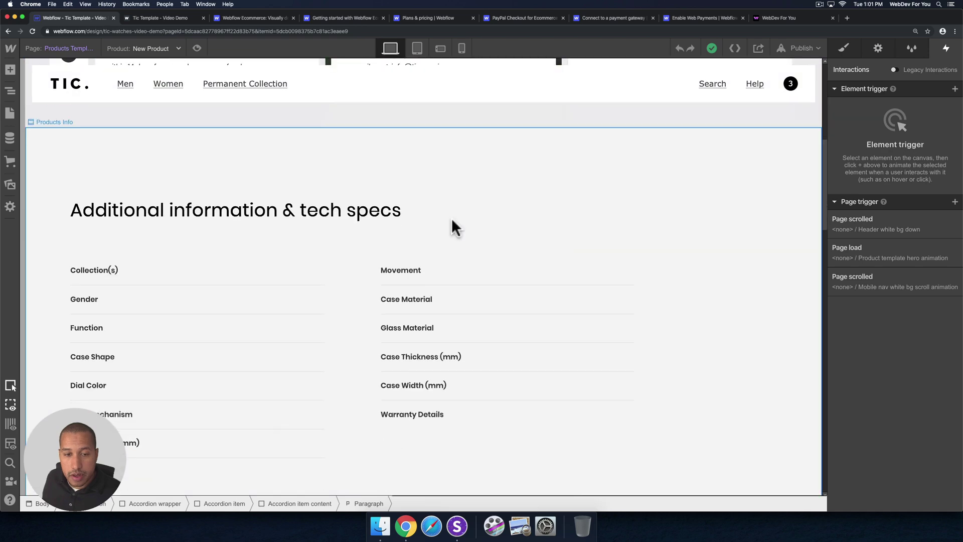
scroll(335, 218, down, 5)
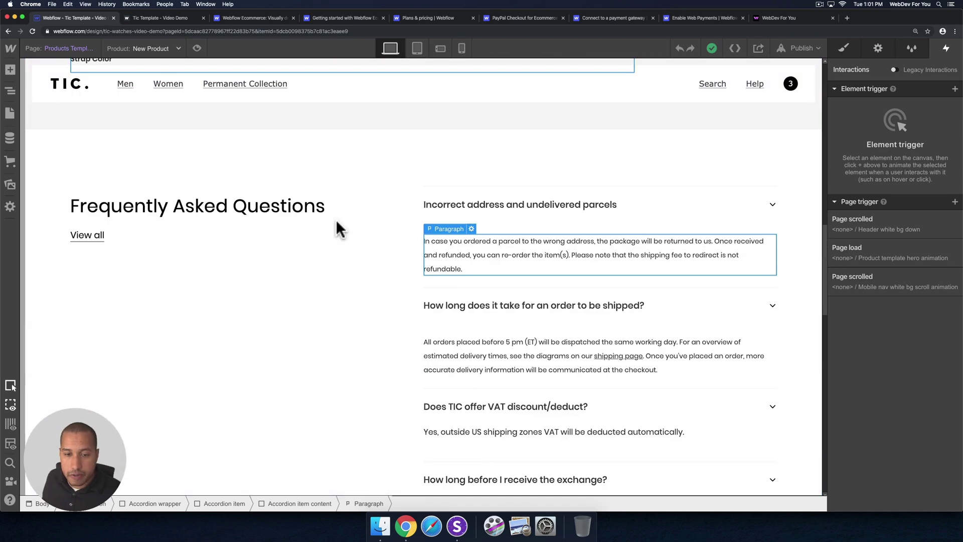
scroll(335, 219, up, 12)
scroll(331, 211, up, 3)
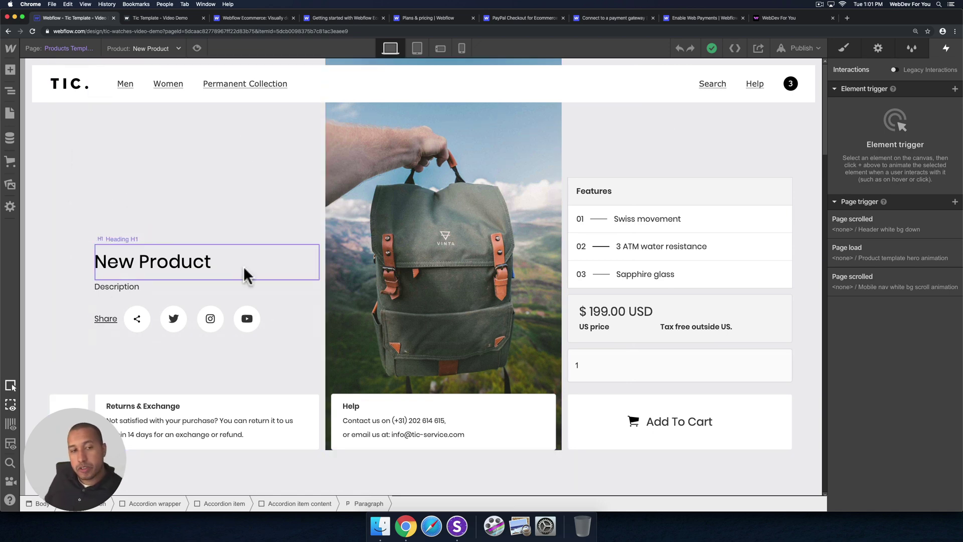
Switch to the WebDev For You TIC Template page and open the comment field in its Support section.
click(786, 20)
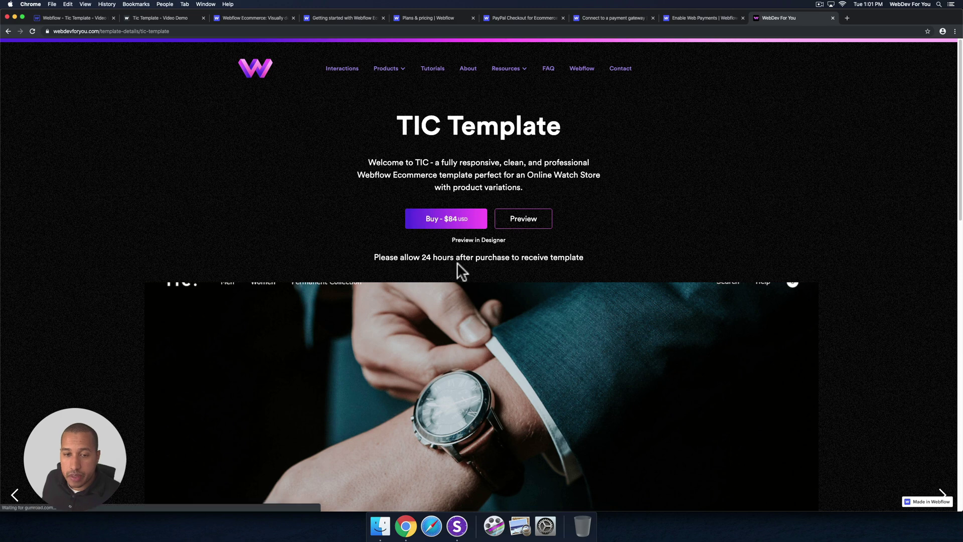
scroll(458, 266, down, 5)
scroll(458, 262, down, 4)
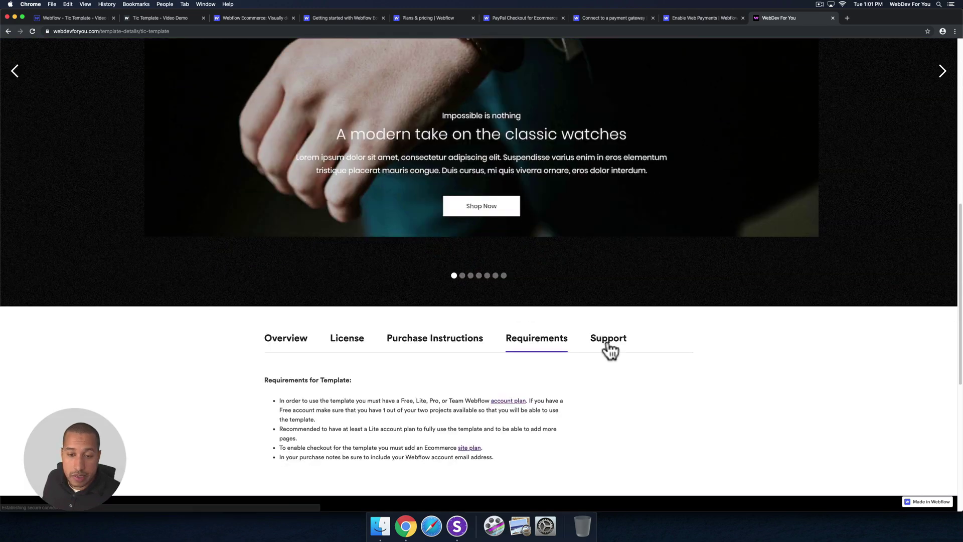
click(607, 345)
scroll(552, 321, down, 3)
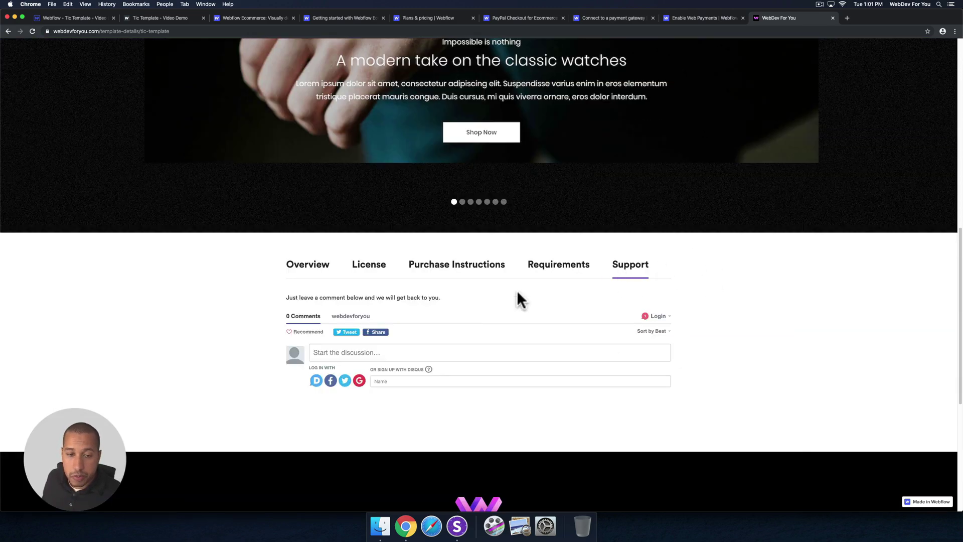
click(368, 353)
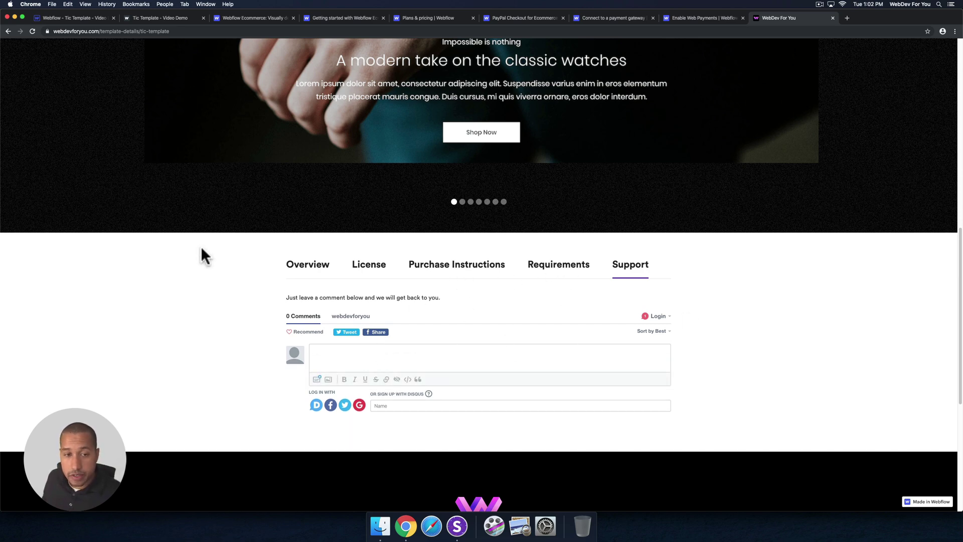
Return to the Webflow Designer and examine the Home page's overlay, transparent header, site search, mobile navigation and footer symbols.
key(super+1)
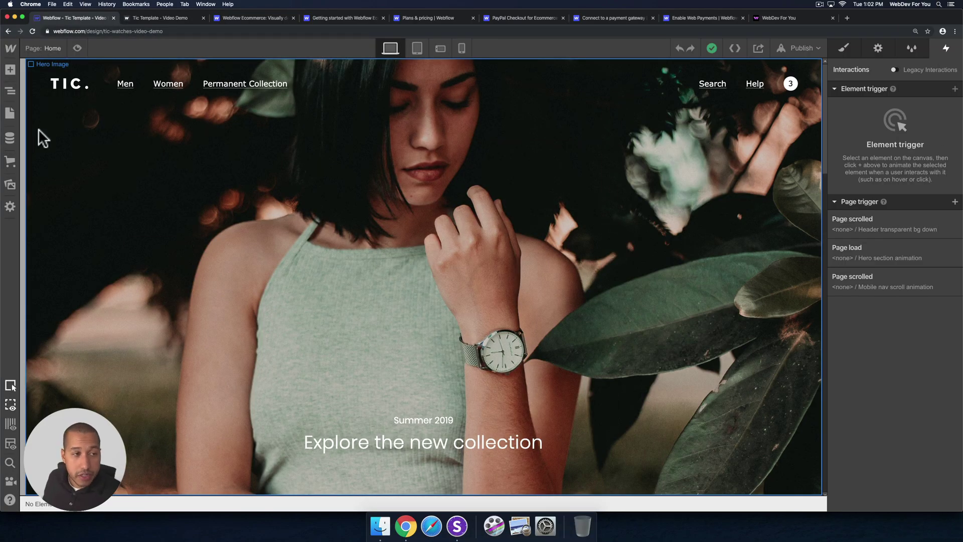
click(10, 113)
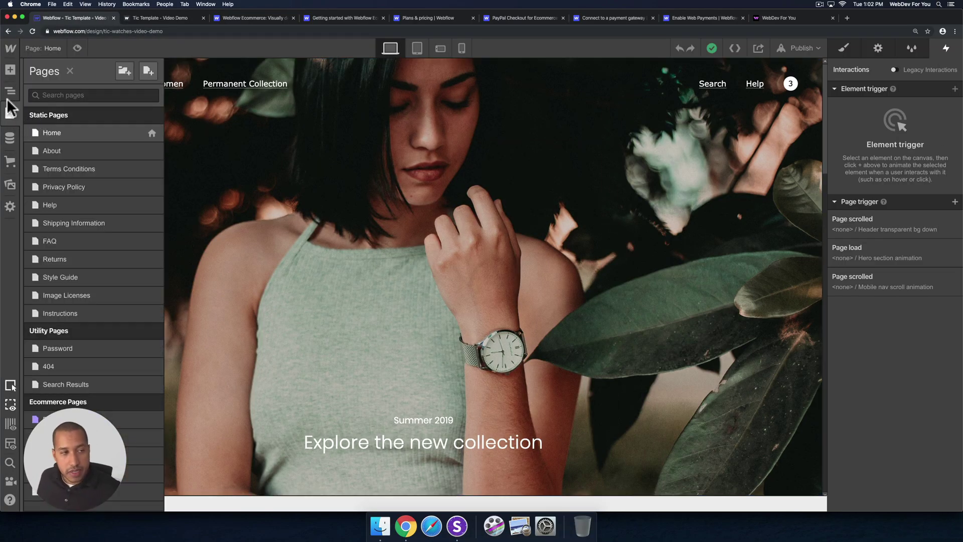
click(9, 113)
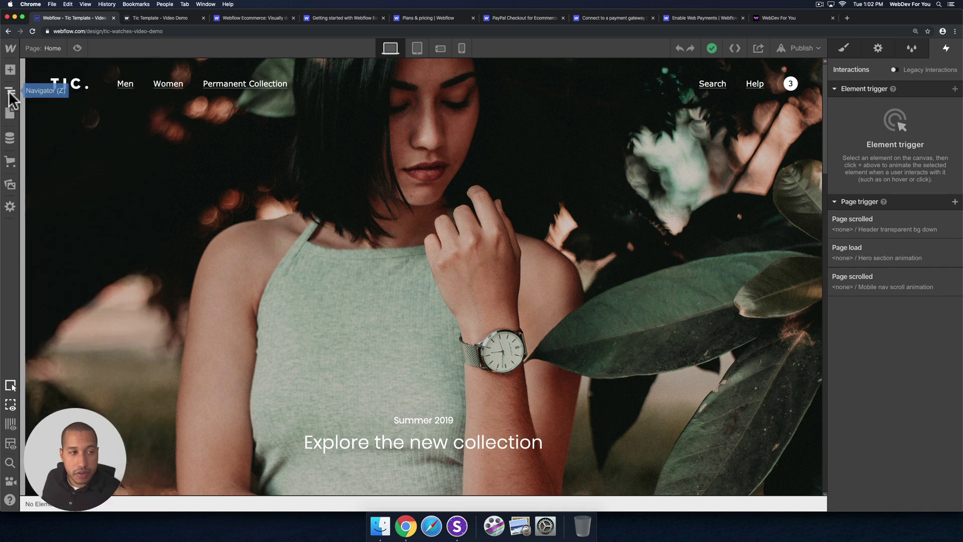
click(9, 91)
click(58, 104)
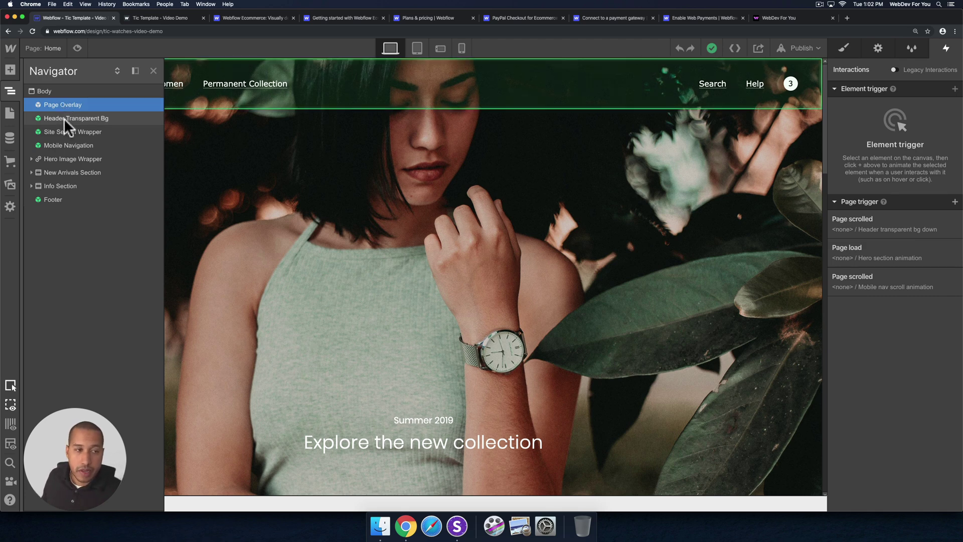
click(64, 118)
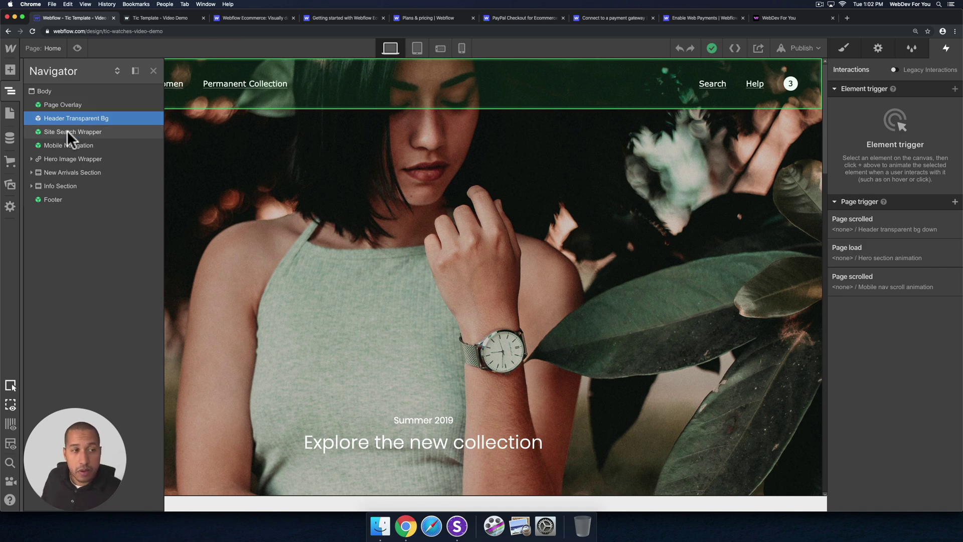
click(67, 130)
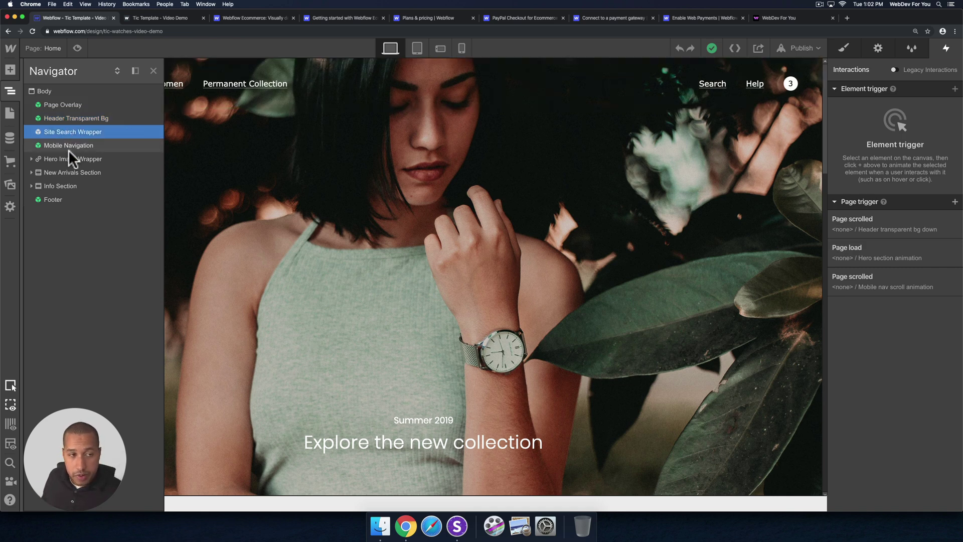
click(70, 145)
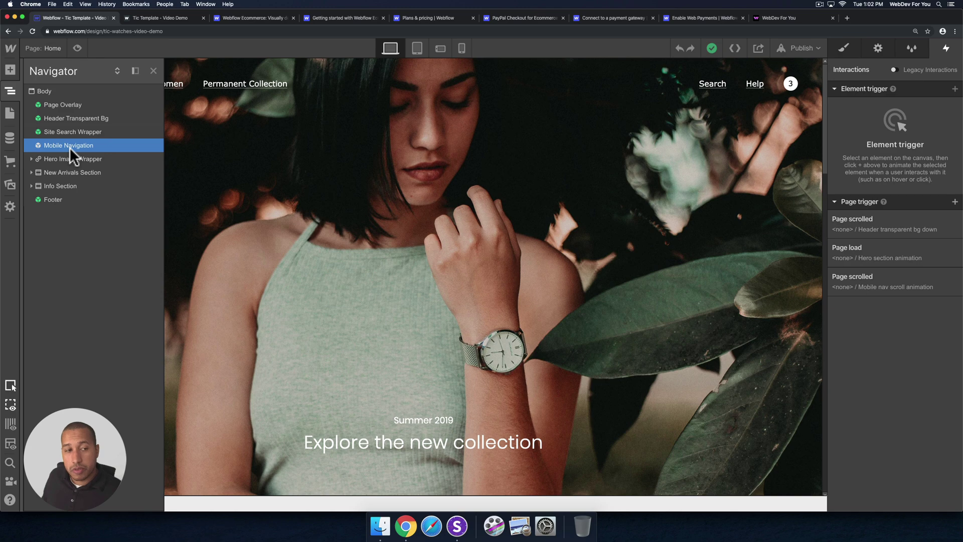
click(60, 195)
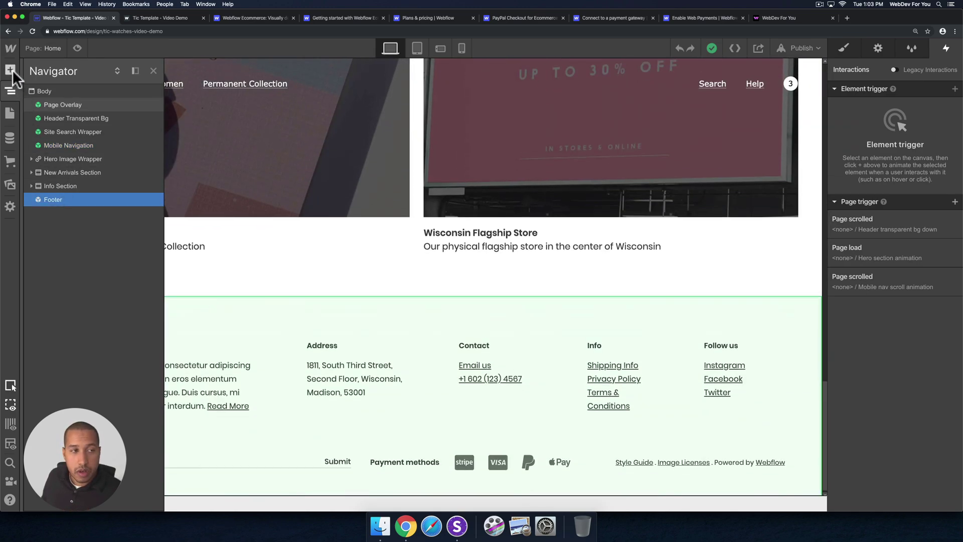
Review the site's available symbols and inspect the Header White Bg symbol on the Terms Conditions page.
click(10, 70)
click(126, 96)
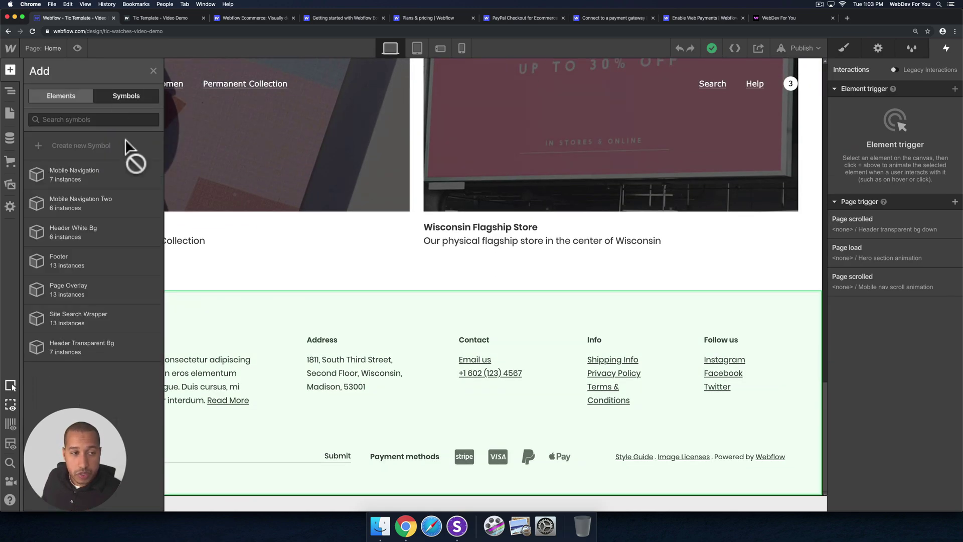
click(10, 112)
click(62, 168)
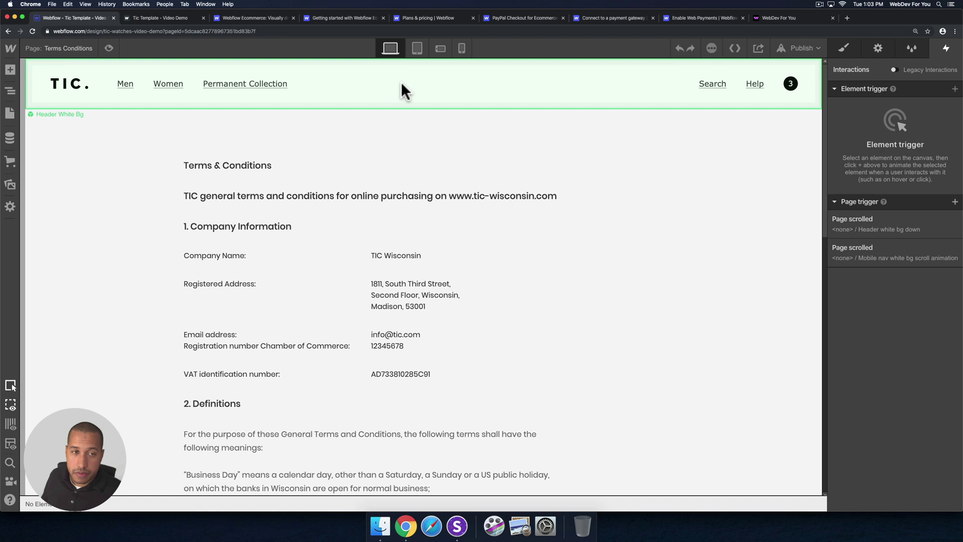
click(456, 87)
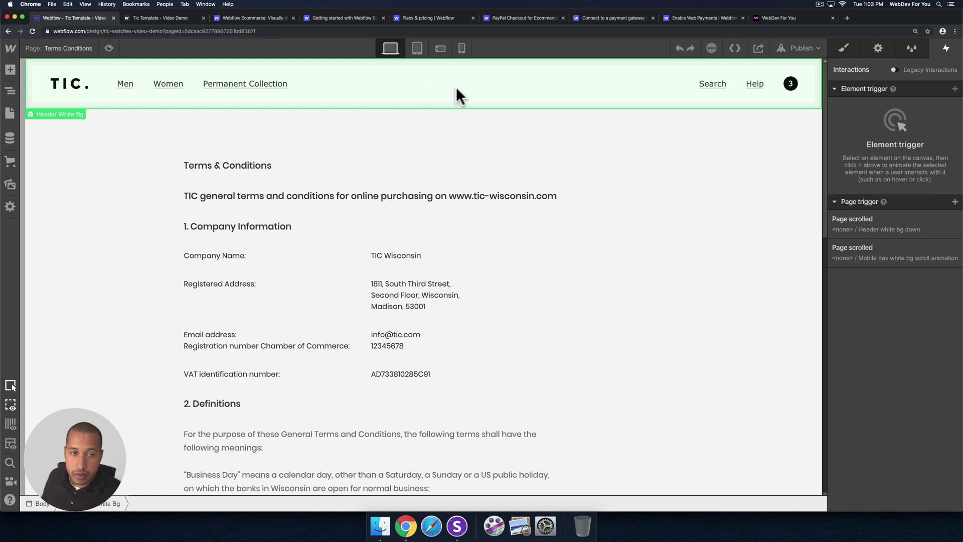
click(10, 69)
click(122, 96)
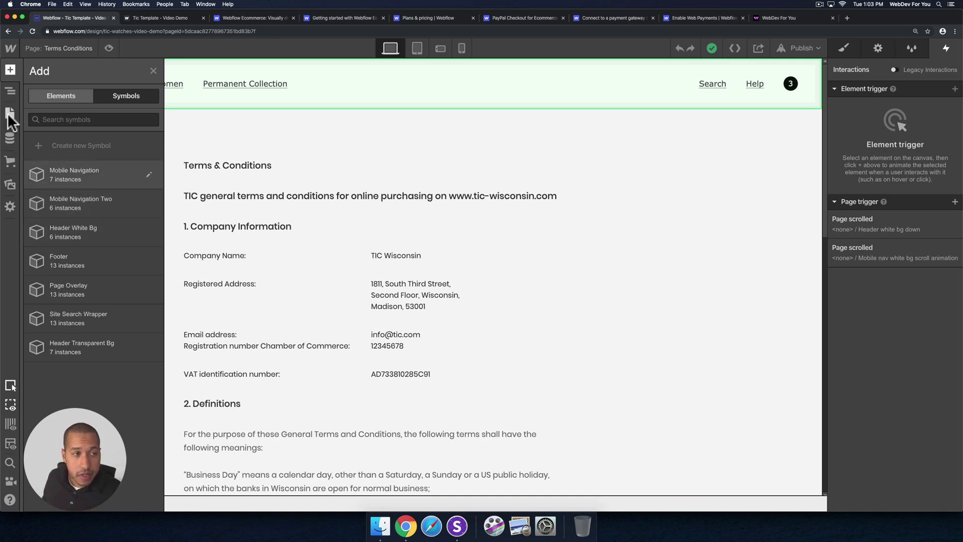
Create a new static page named Test Page.
click(10, 115)
click(149, 72)
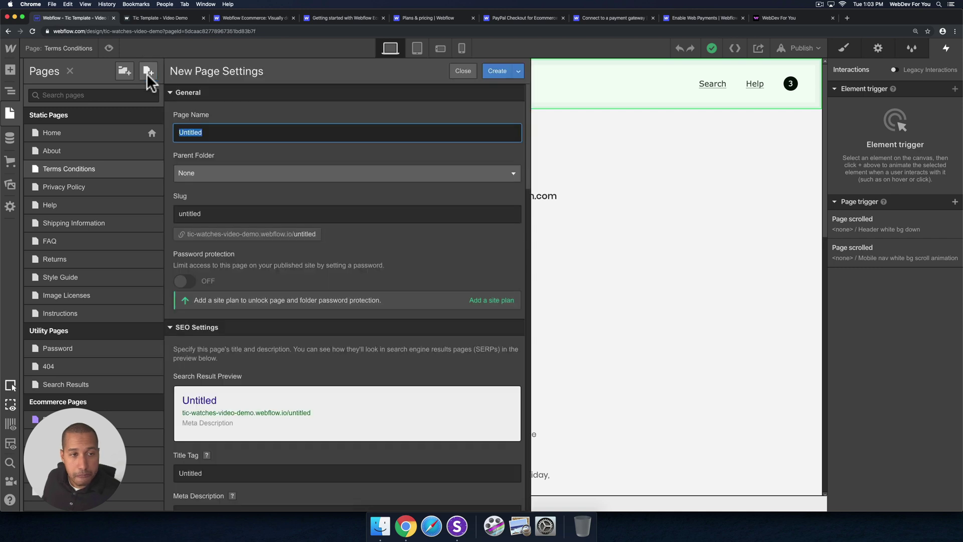
text(Tes)
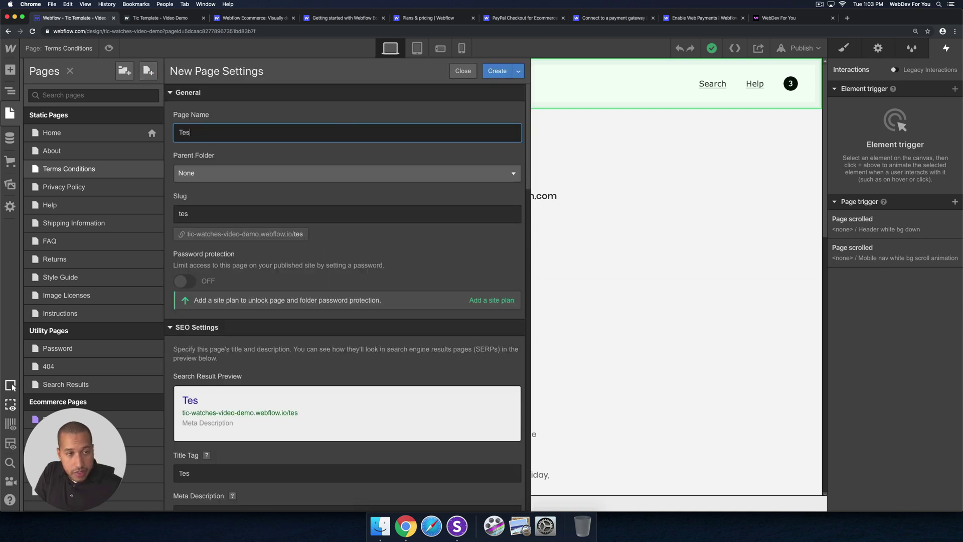
text(t Page)
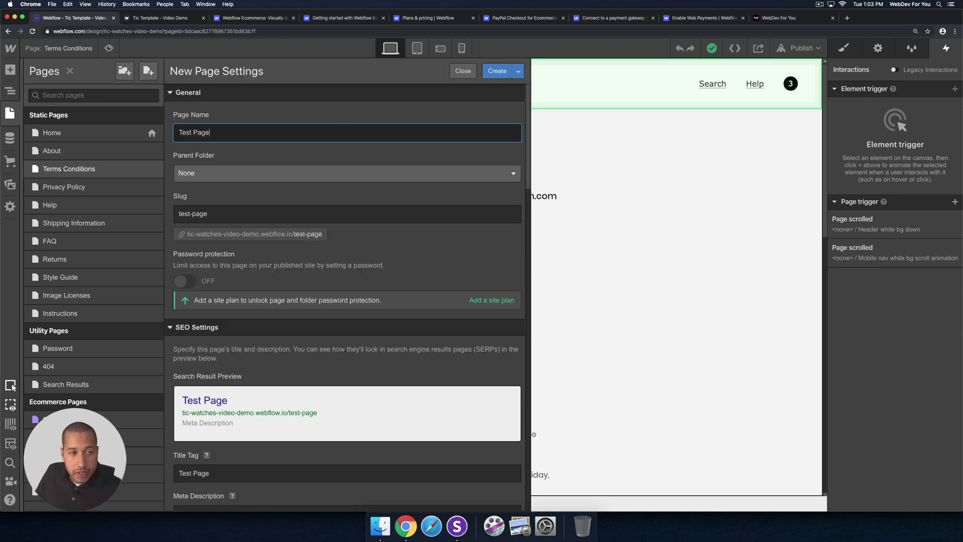
click(491, 70)
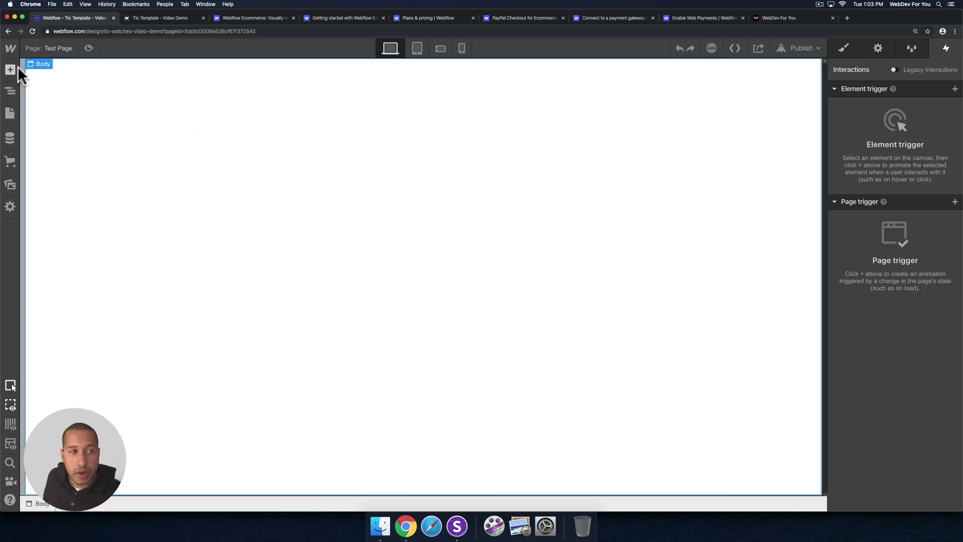
Add the Header White Bg symbol at the top of the empty Test Page.
click(12, 69)
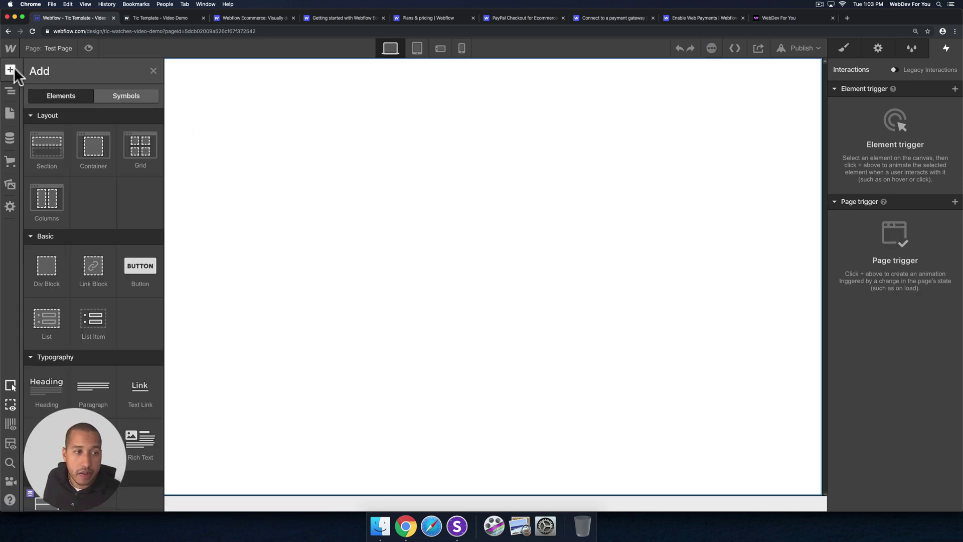
click(125, 95)
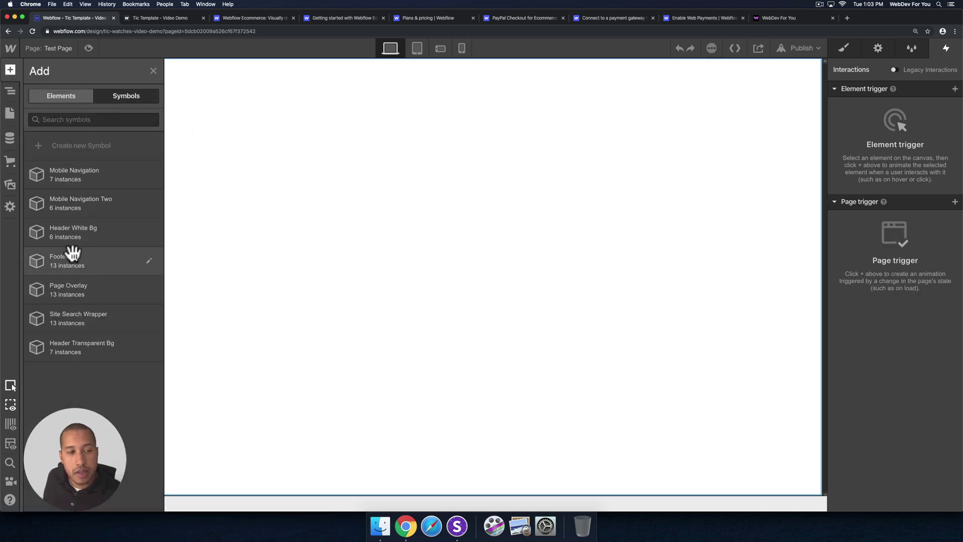
drag(68, 234, 378, 85)
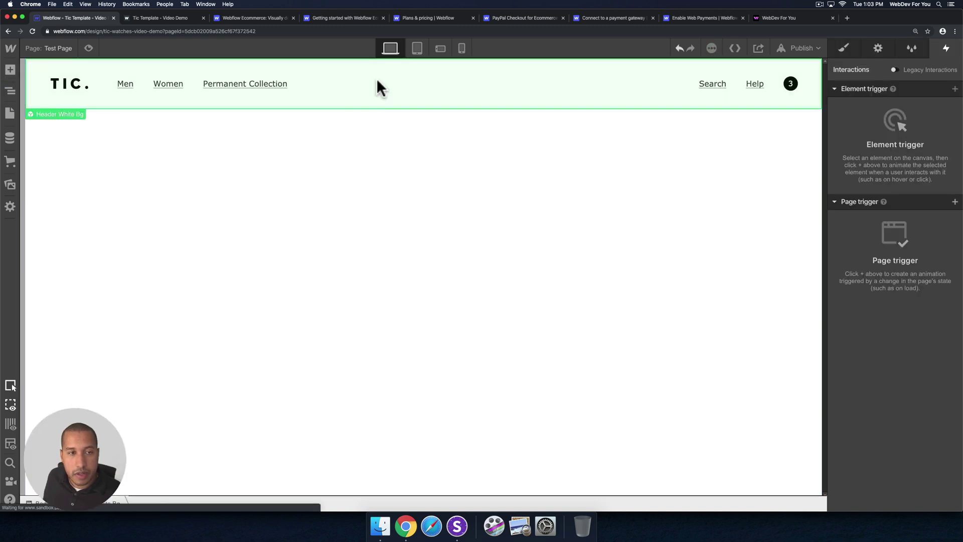
Add a Section element to the Test Page body and set its minimum height to 100 VH.
click(260, 188)
key(super+e)
text(section)
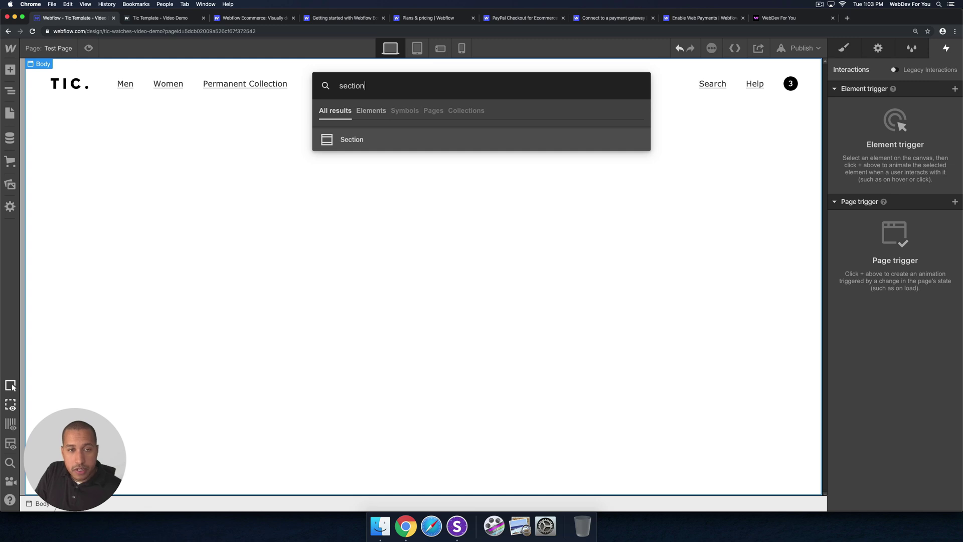
key(Return)
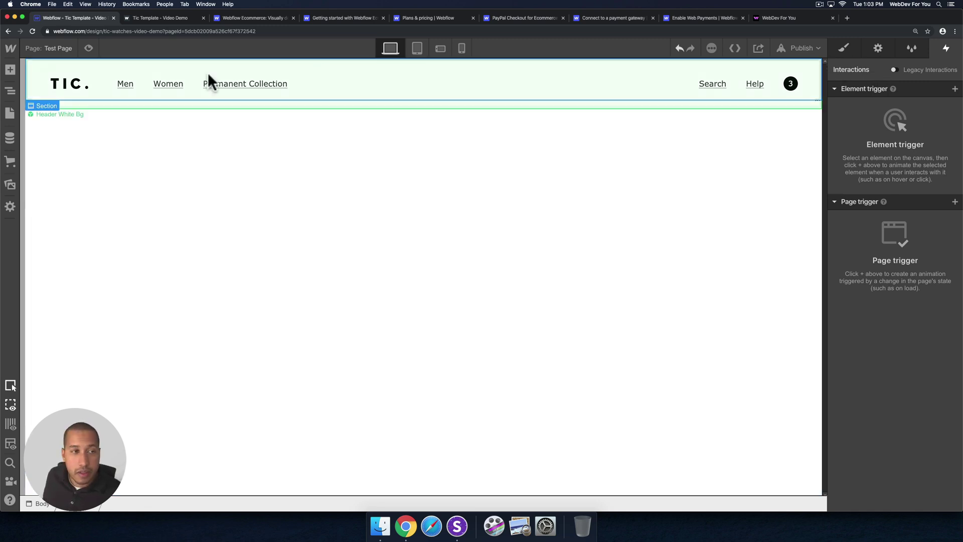
click(841, 49)
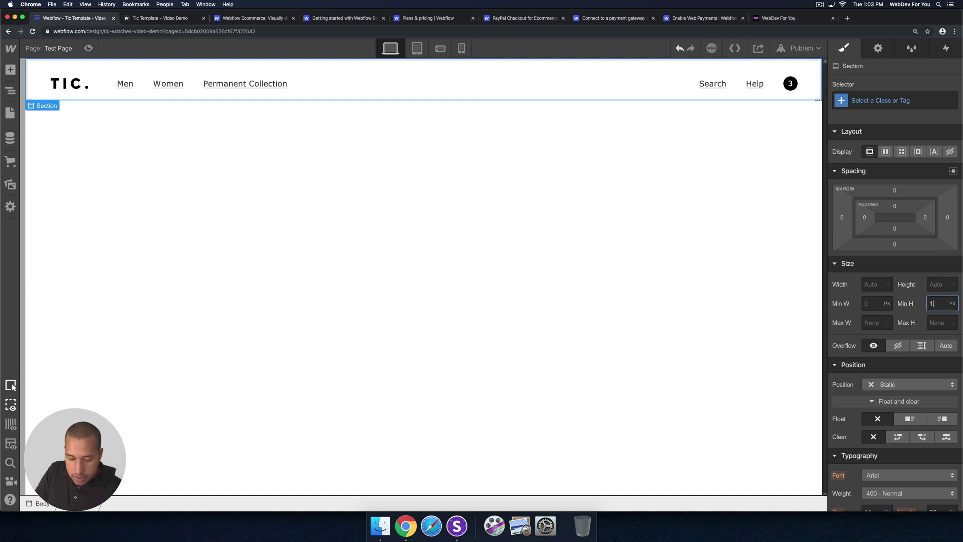
text(100vh)
key(Return)
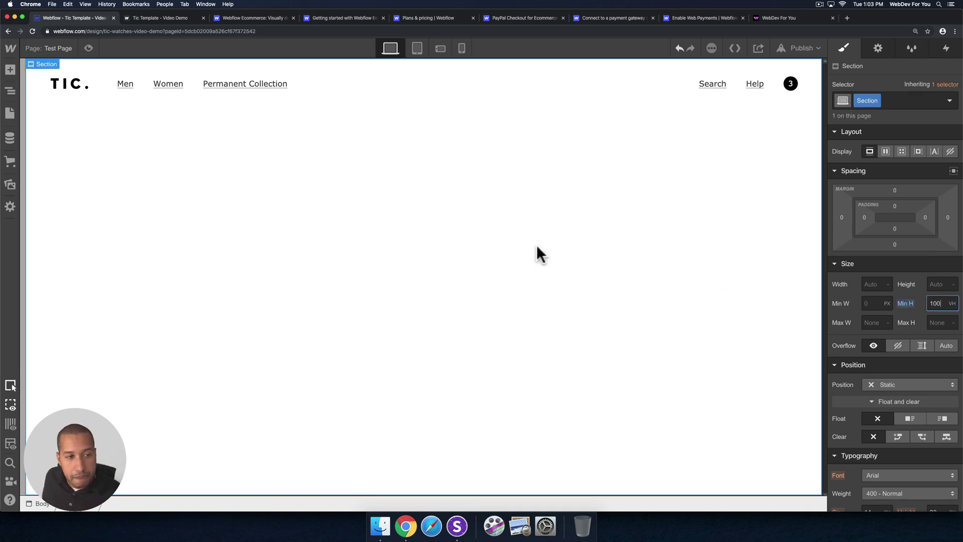
Add the Footer symbol to the Test Page body below the section.
click(10, 91)
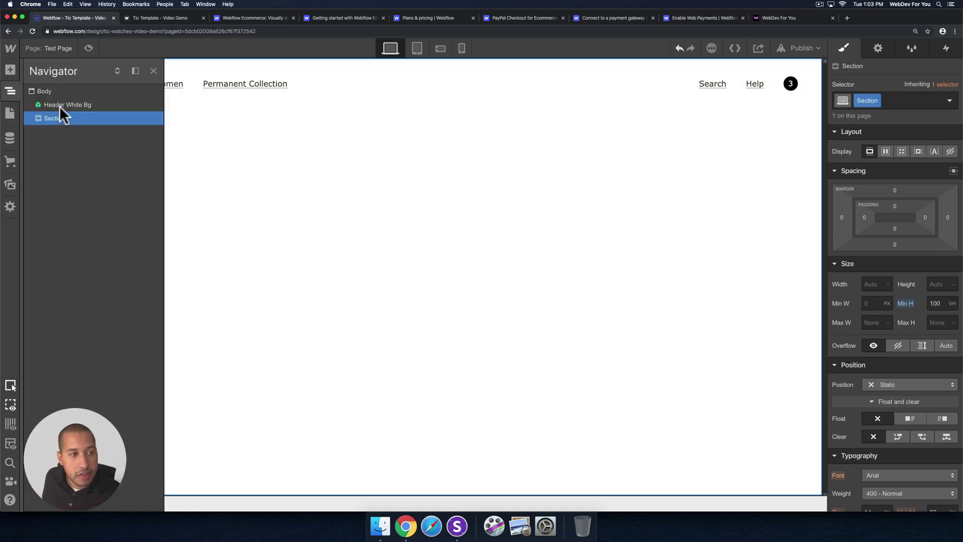
click(64, 90)
click(10, 69)
click(106, 96)
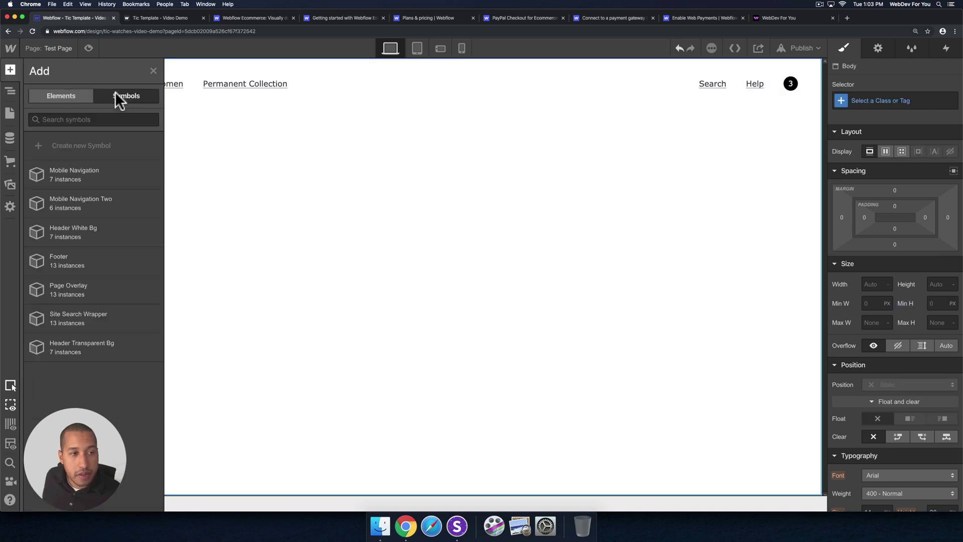
drag(52, 259, 332, 332)
scroll(417, 300, up, 4)
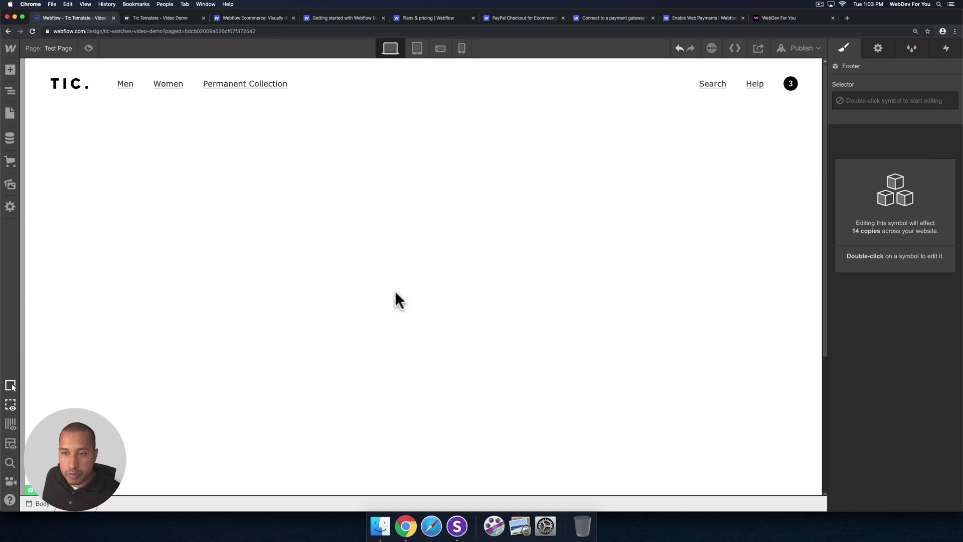
Switch the Test Page to the tablet breakpoint and add the Mobile Navigation Two symbol at the top of the page.
click(220, 154)
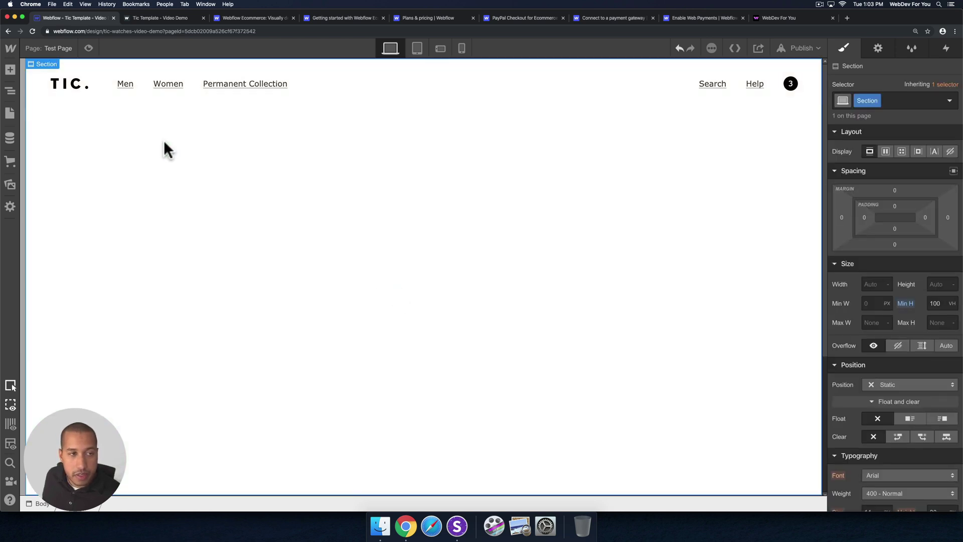
click(419, 46)
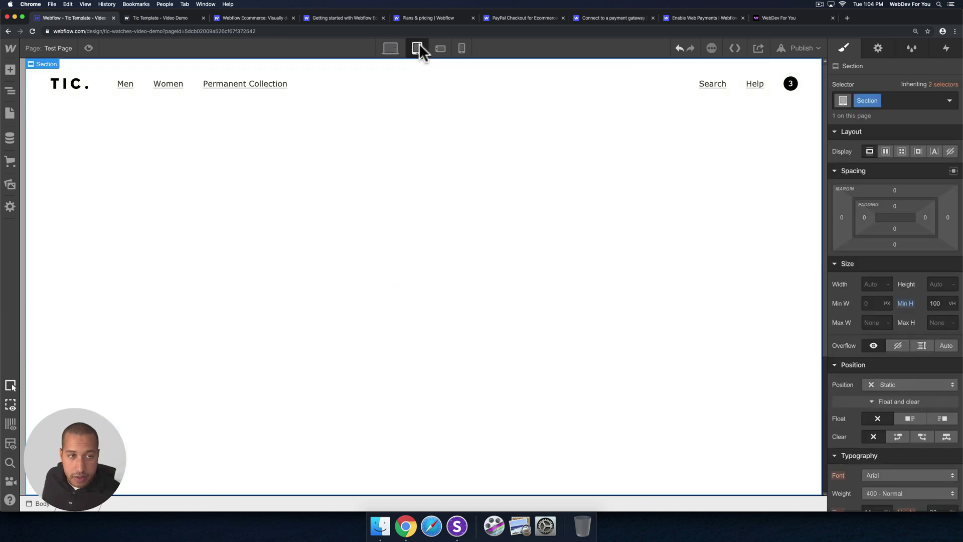
click(299, 100)
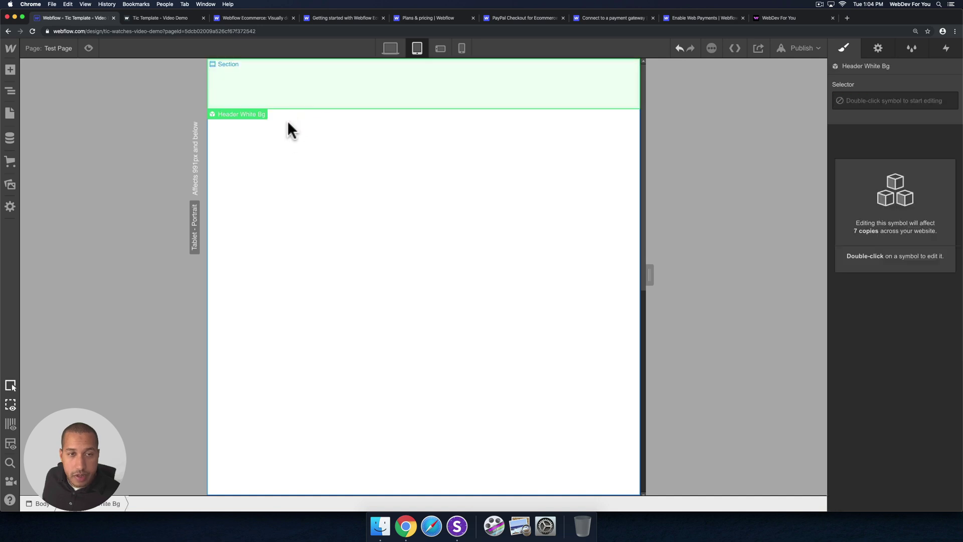
click(288, 155)
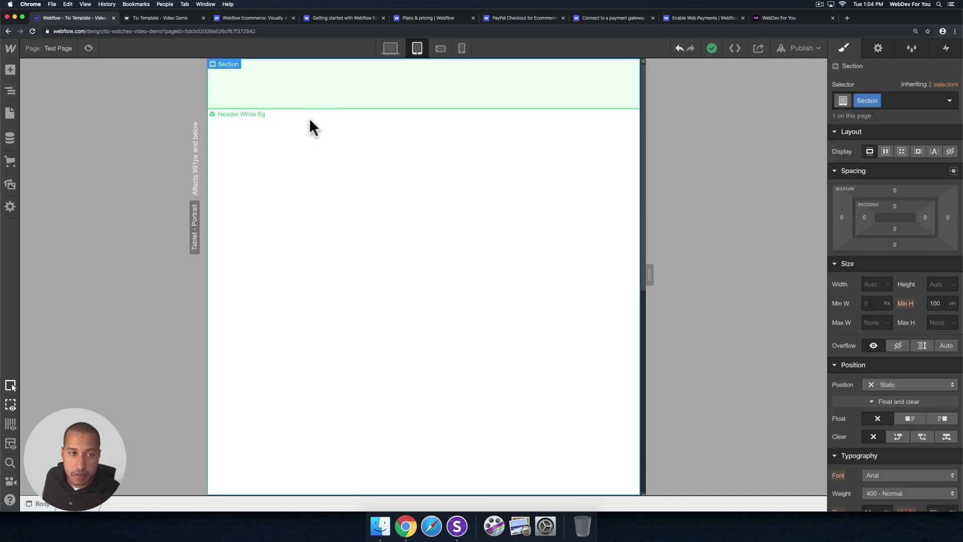
click(10, 69)
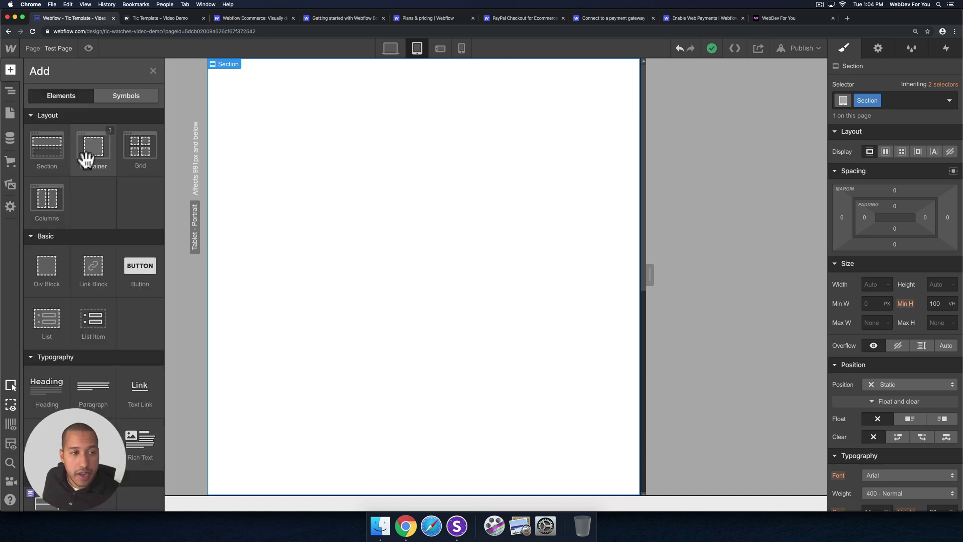
click(112, 95)
drag(75, 203, 381, 137)
Preview the Test Page and try opening and closing the mobile menu at tablet and phone landscape sizes, ending the preview at desktop size.
click(89, 48)
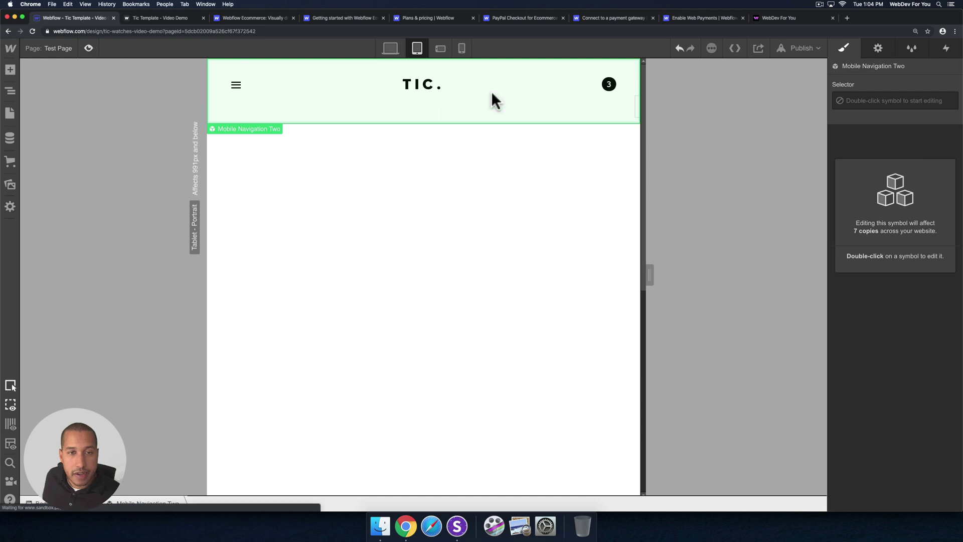
click(295, 88)
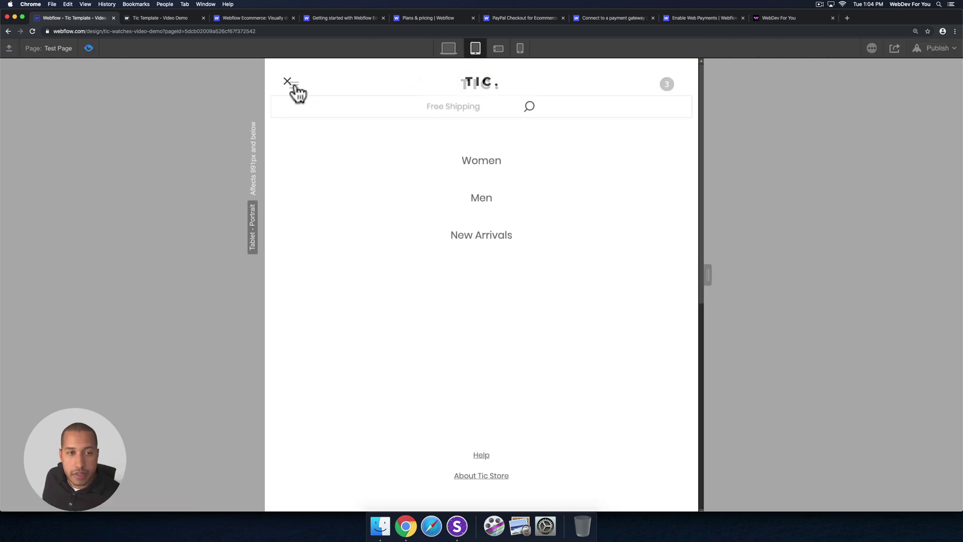
click(284, 84)
click(499, 48)
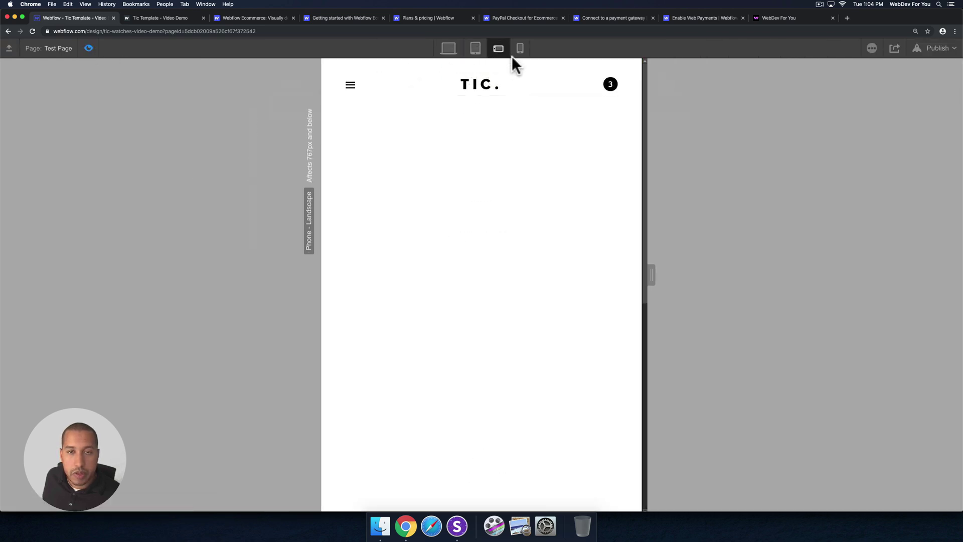
click(349, 88)
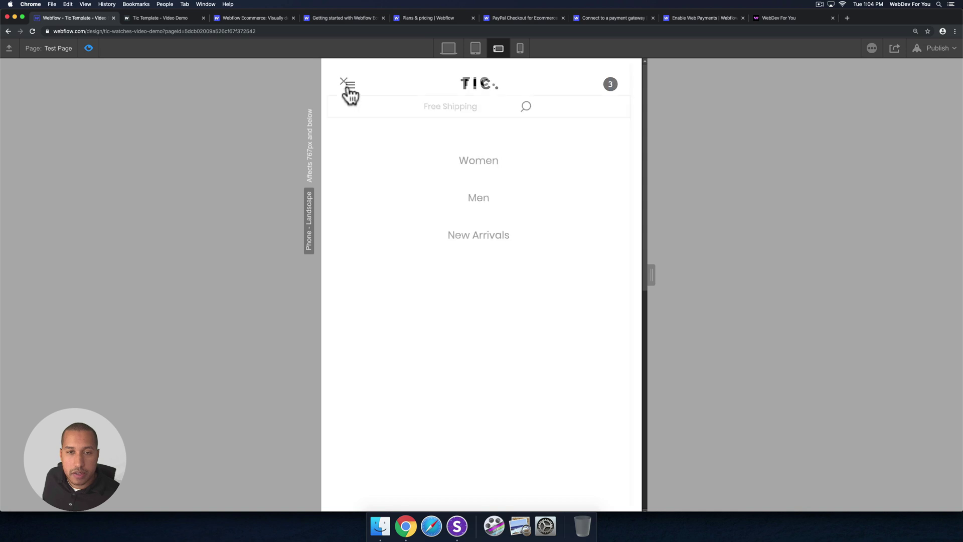
click(344, 84)
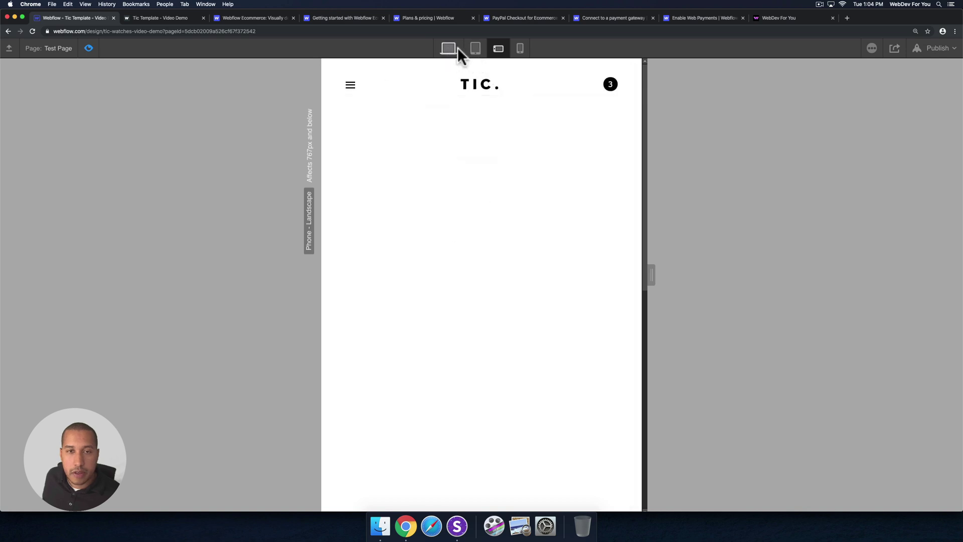
click(454, 48)
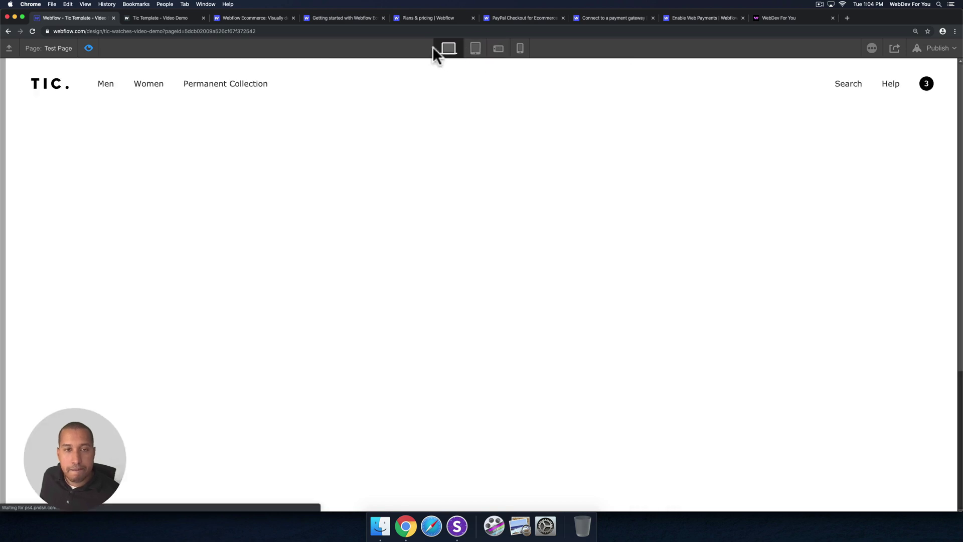
click(94, 43)
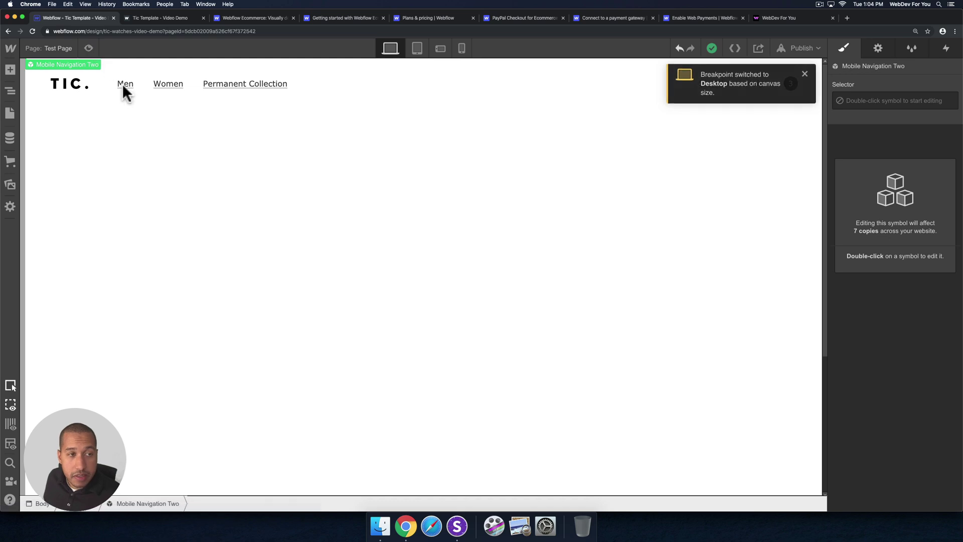
Read the TIC template's overview on the WebDev For You site, down to its Symbols section, and return to the Webflow Designer.
click(252, 100)
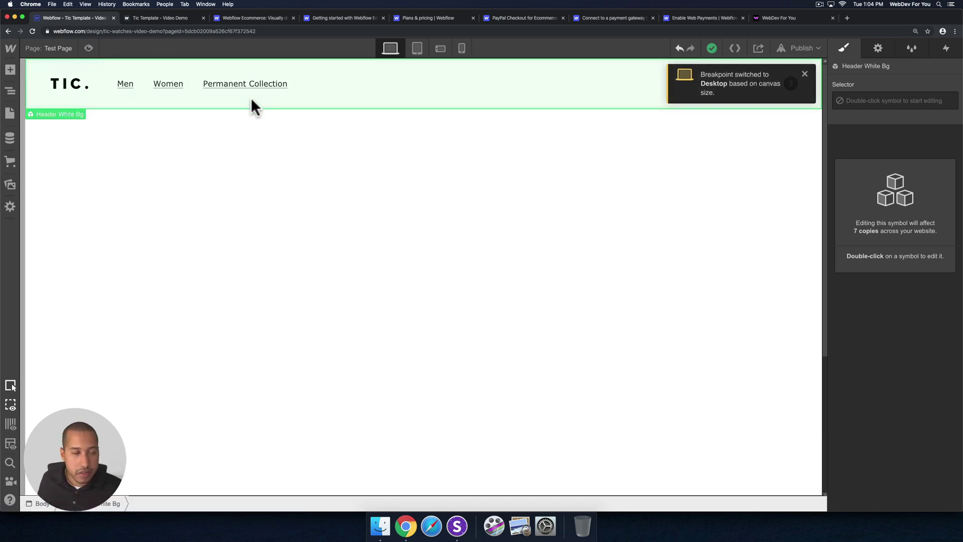
click(779, 17)
scroll(351, 281, up, 2)
click(290, 321)
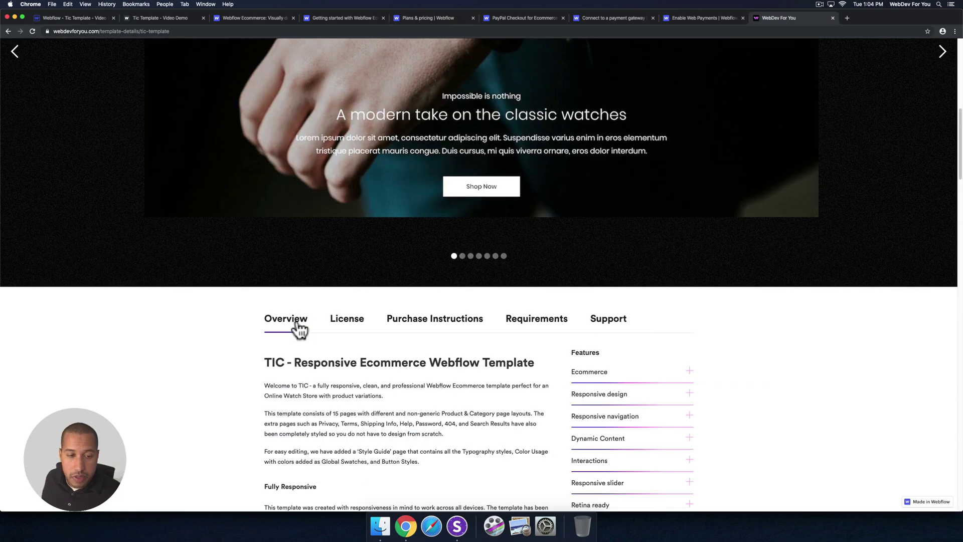
scroll(300, 326, down, 20)
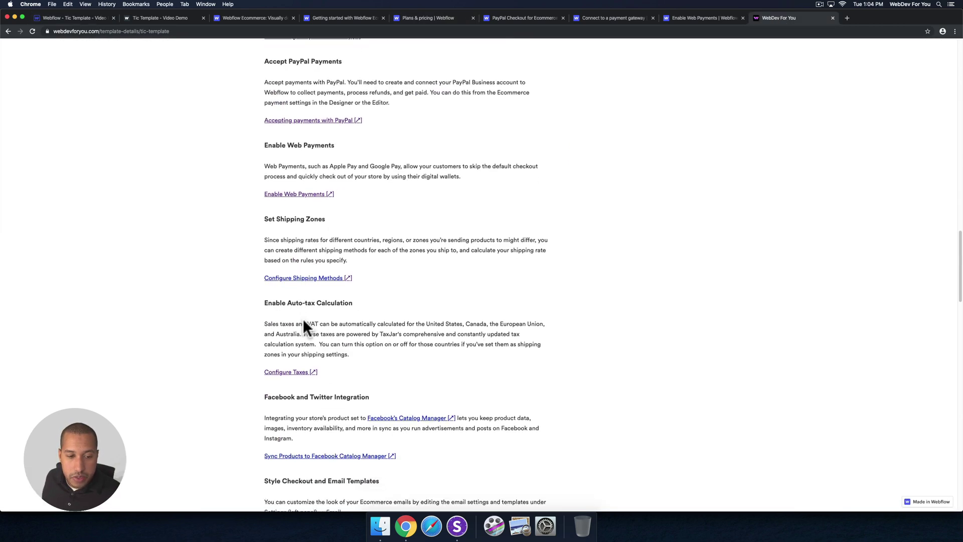
scroll(303, 326, down, 6)
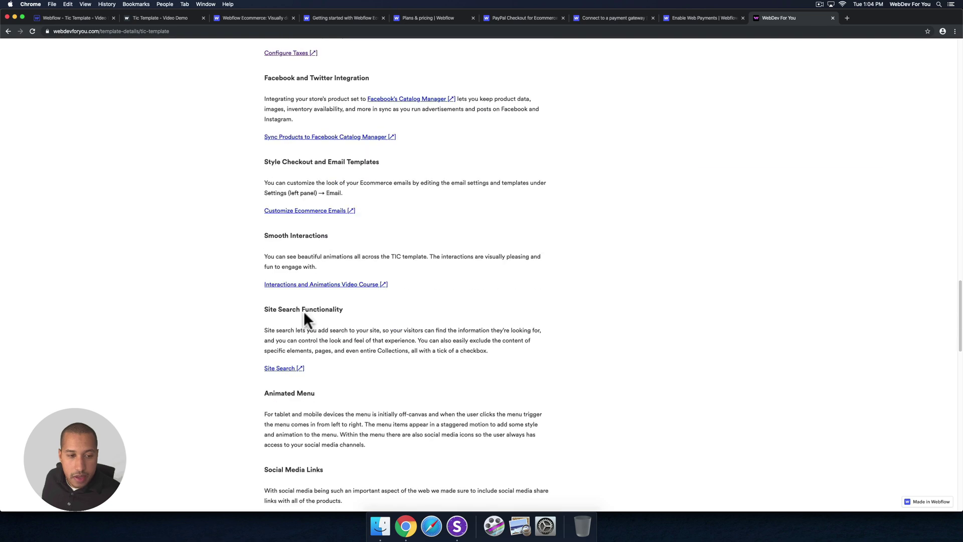
scroll(304, 314, down, 3)
scroll(303, 311, down, 1)
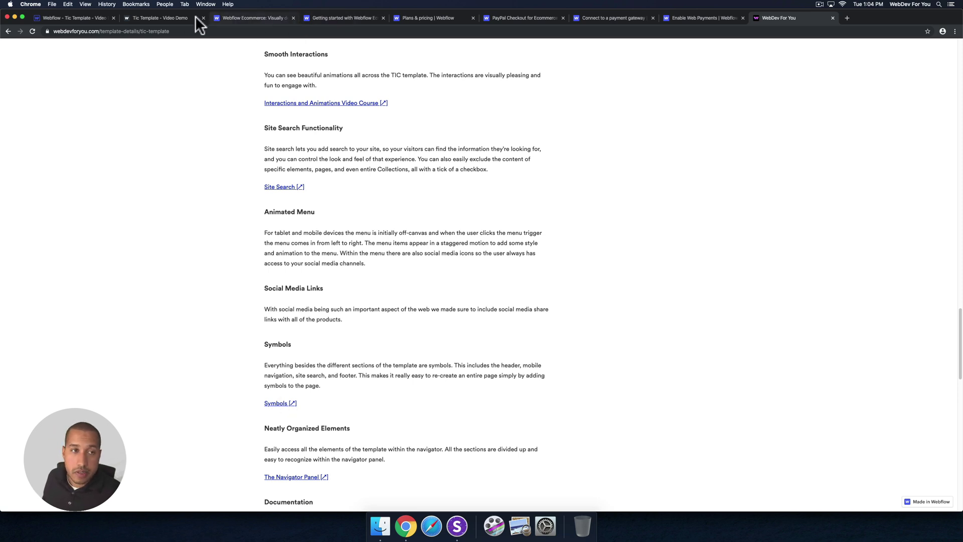
click(147, 16)
click(77, 18)
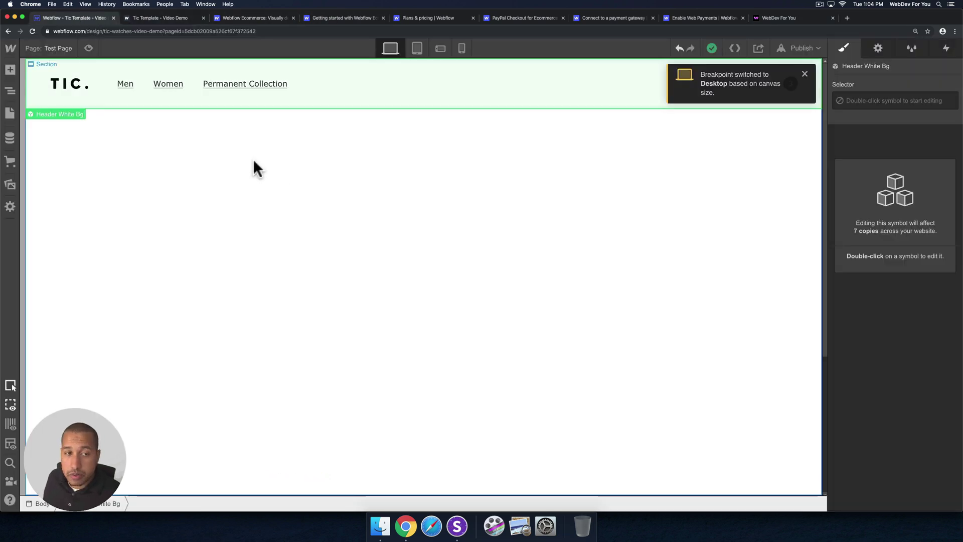
Review the section, header symbol and footer symbol on the Test Page.
click(188, 124)
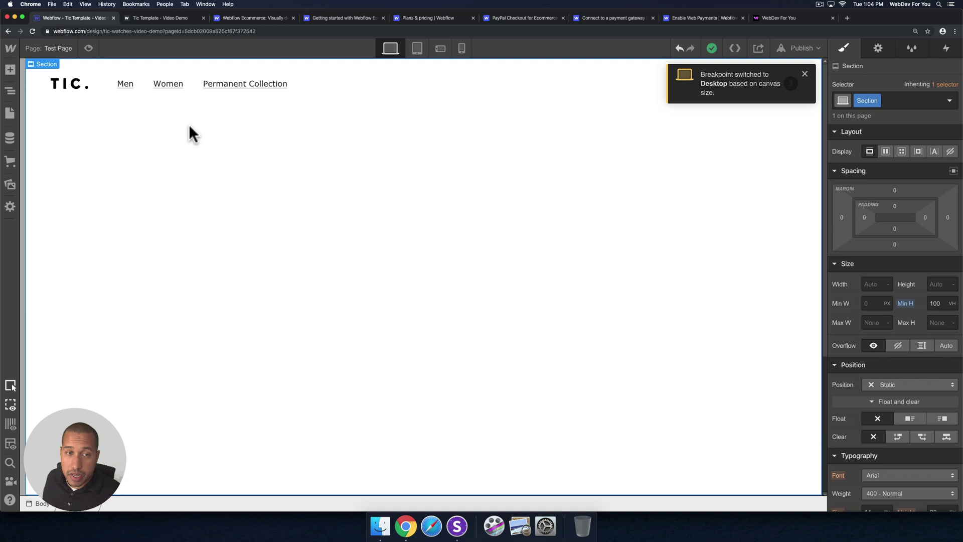
click(155, 104)
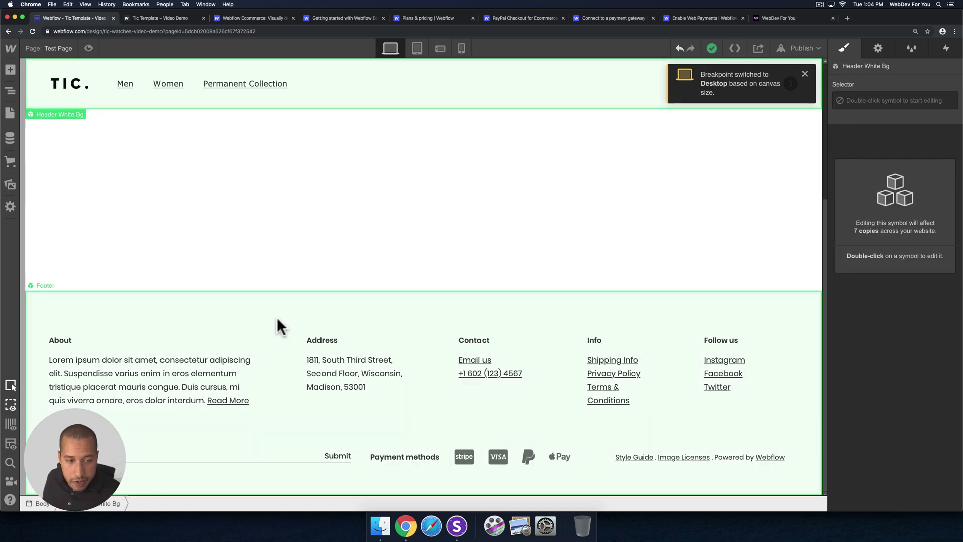
click(277, 323)
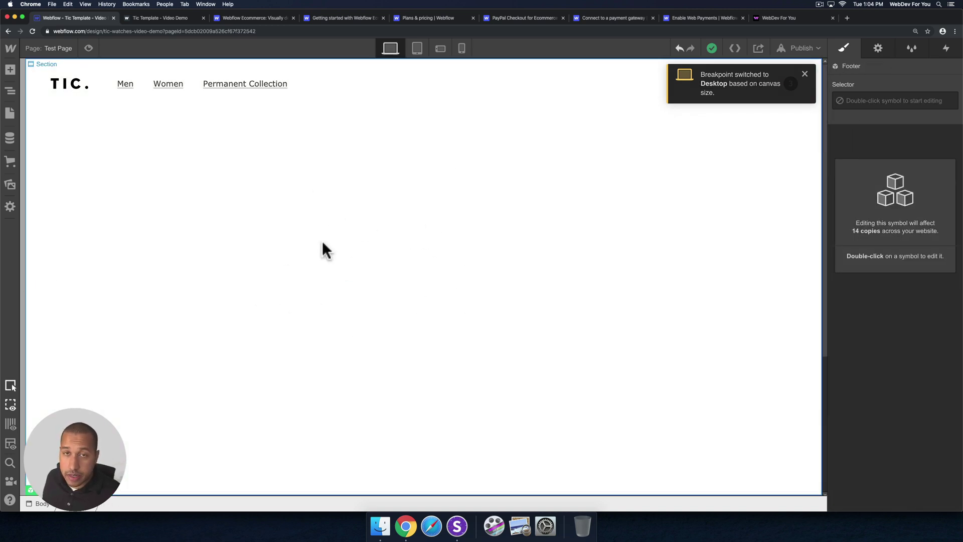
Open the FAQ page and look through its questions and hero area.
click(10, 113)
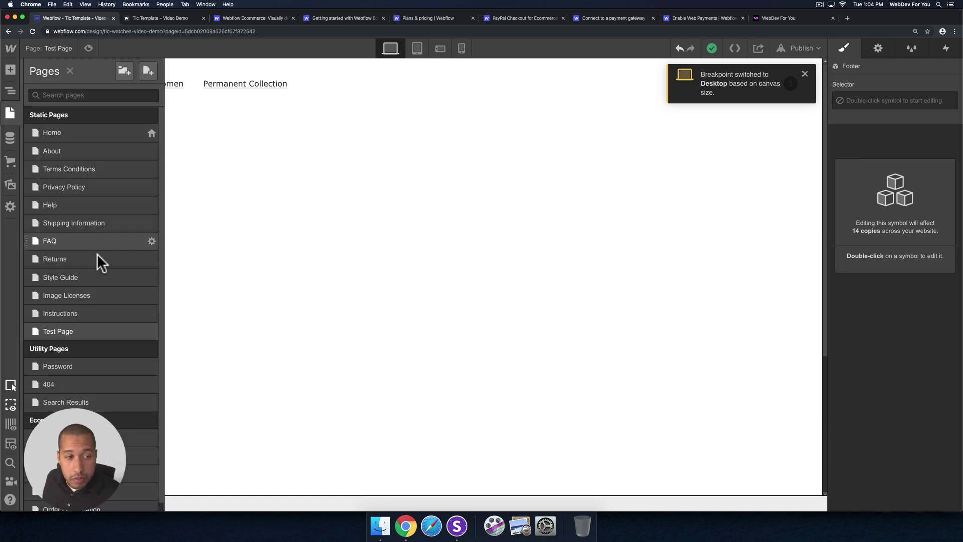
click(105, 242)
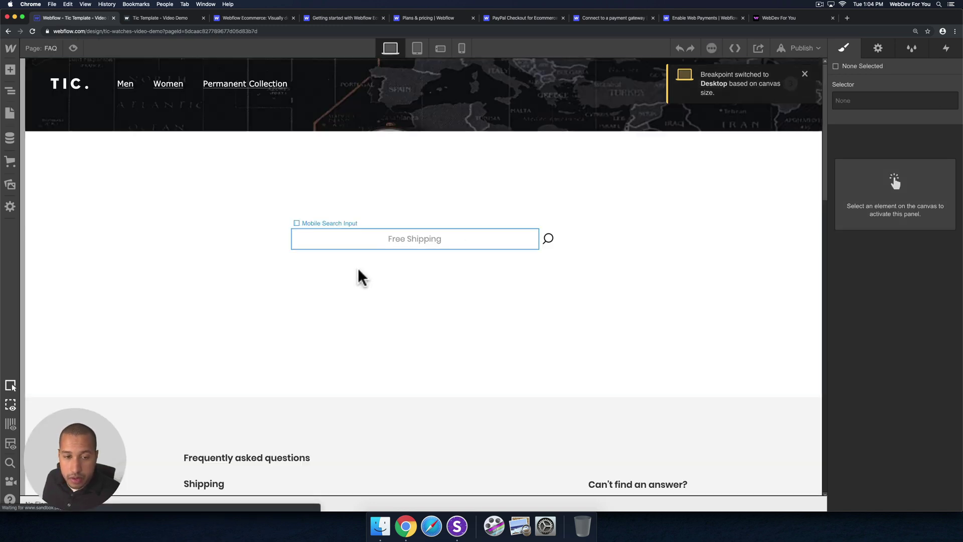
scroll(378, 263, down, 15)
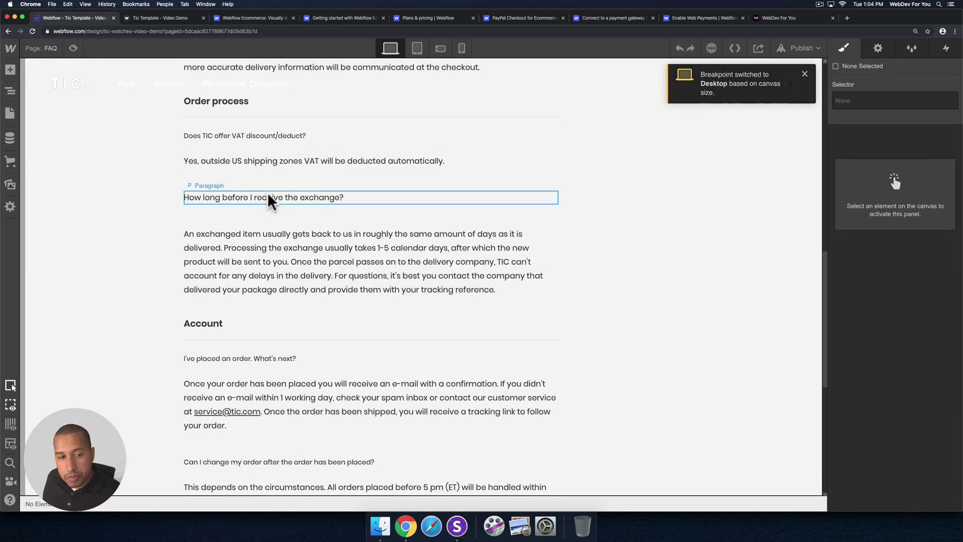
scroll(286, 218, up, 15)
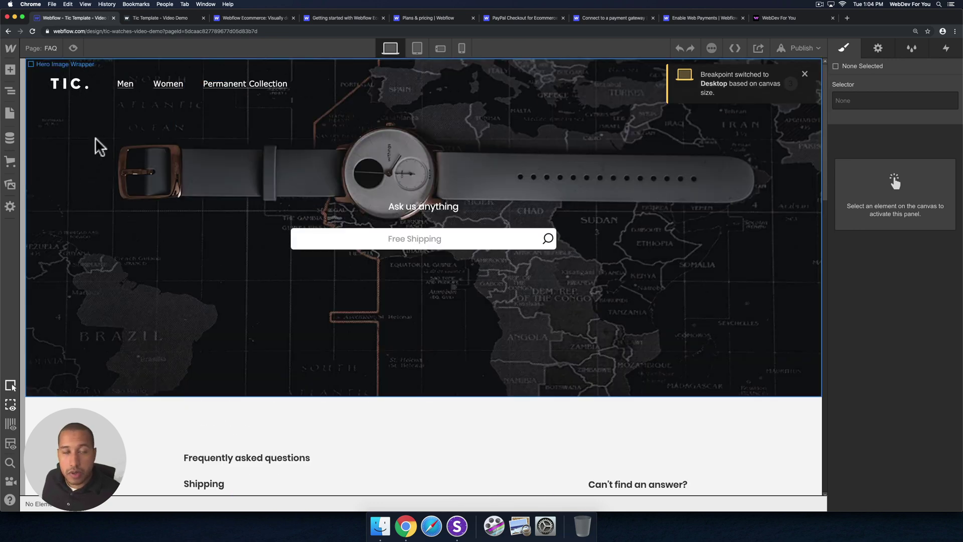
Examine the site's list of symbols and the FAQ page's element structure.
click(10, 113)
click(11, 113)
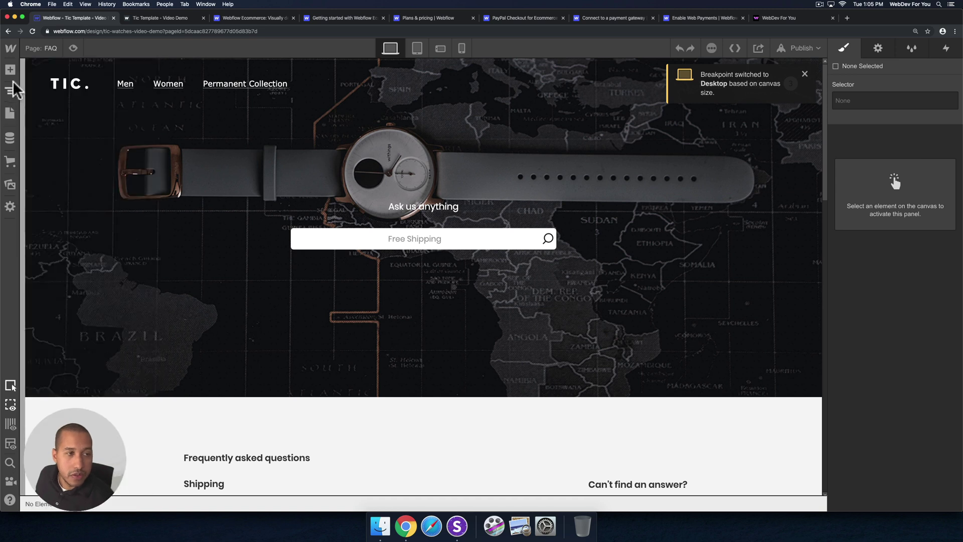
click(10, 91)
click(10, 70)
click(110, 98)
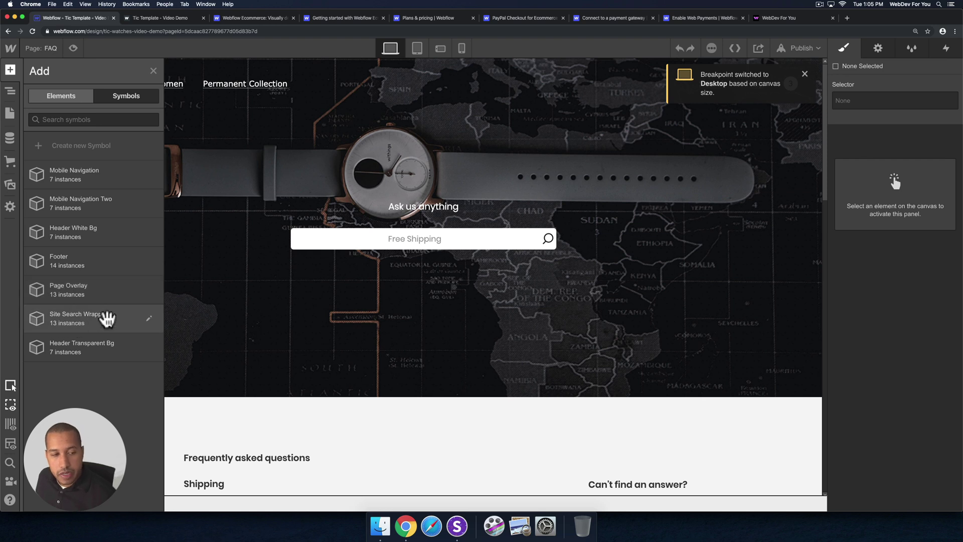
click(11, 113)
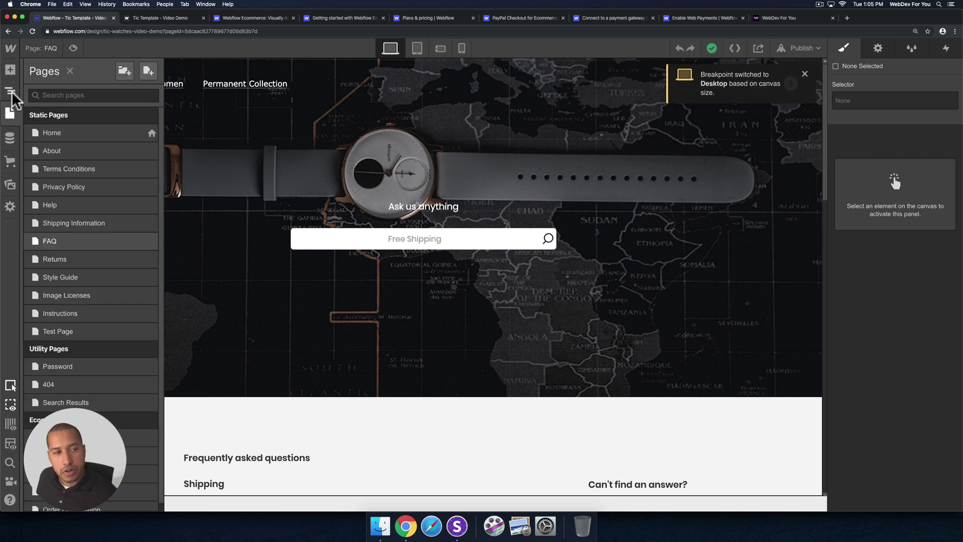
click(11, 71)
click(10, 92)
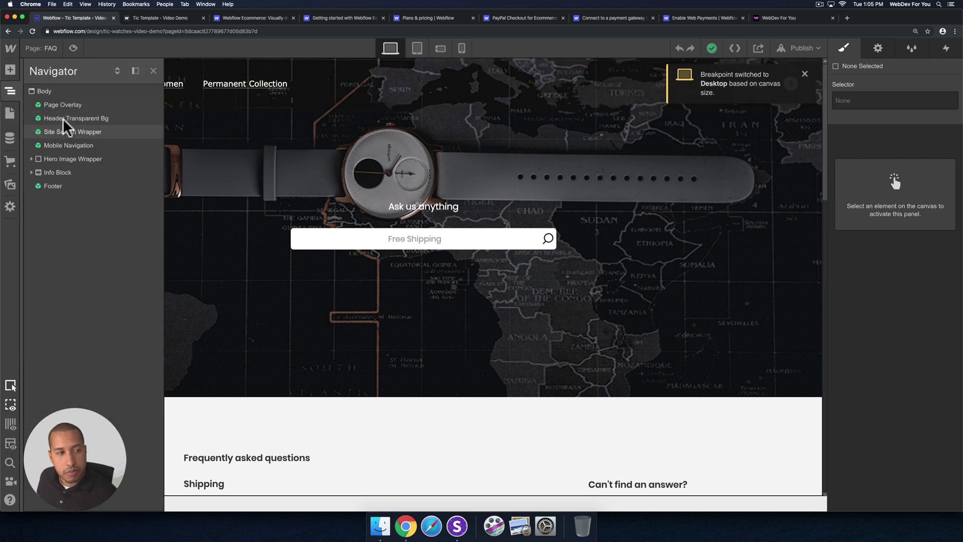
click(56, 91)
Open the Home page and enter editing of its Site Search Wrapper symbol.
click(10, 112)
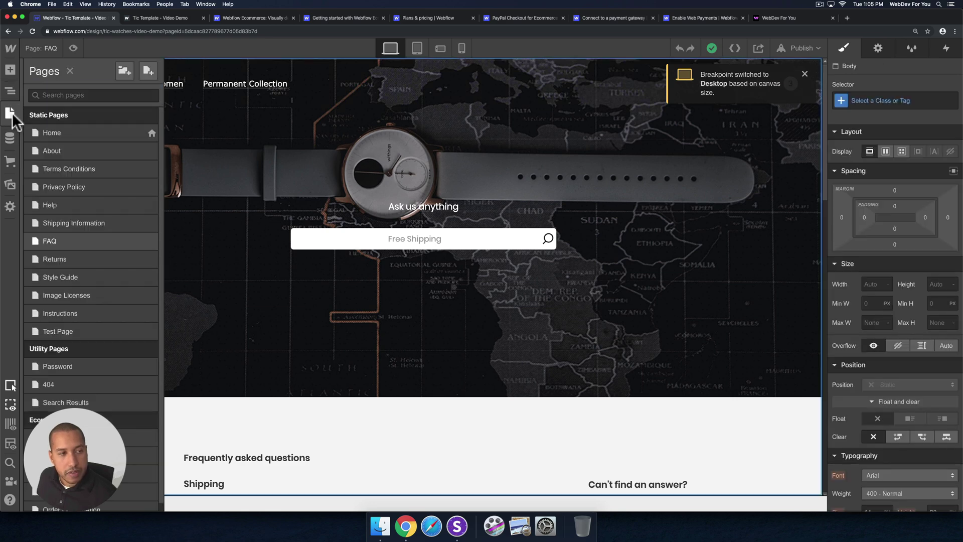
click(56, 134)
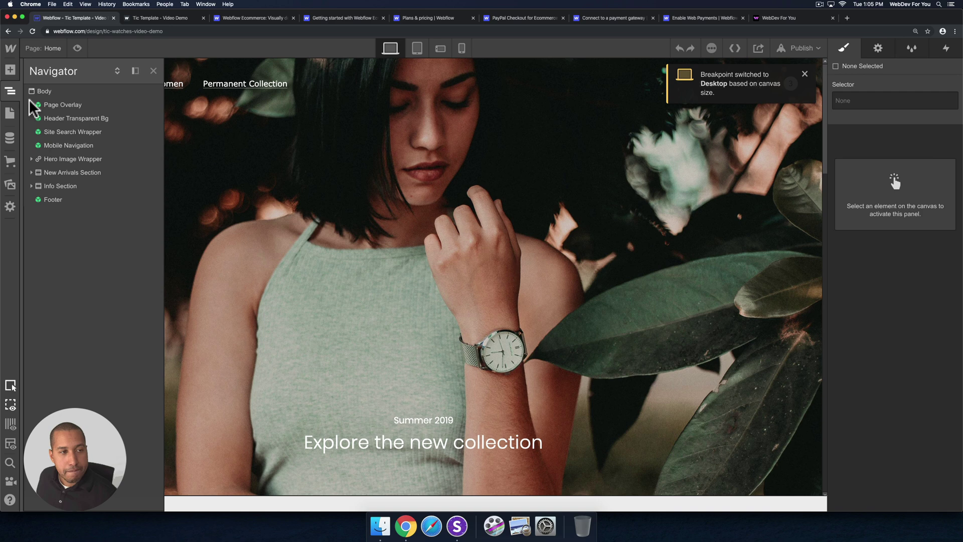
click(67, 131)
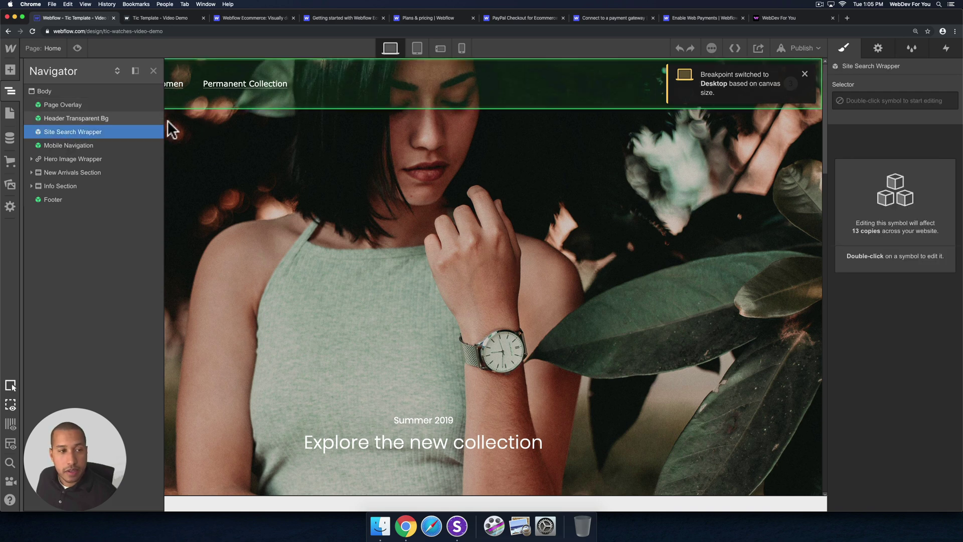
click(86, 137)
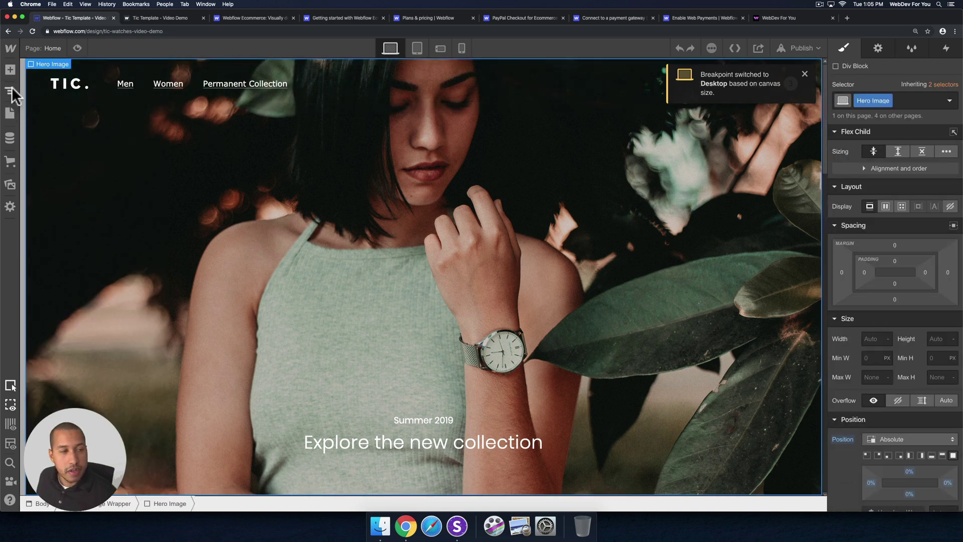
click(10, 89)
click(62, 133)
double_click(62, 133)
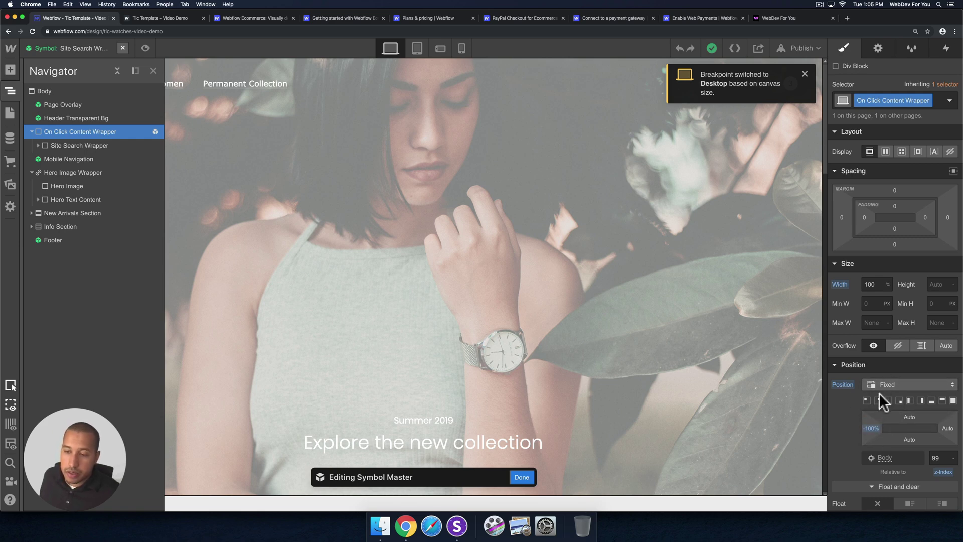
Set the left position offset of the fixed On Click Content Wrapper to 0%.
click(868, 428)
text(0)
key(Return)
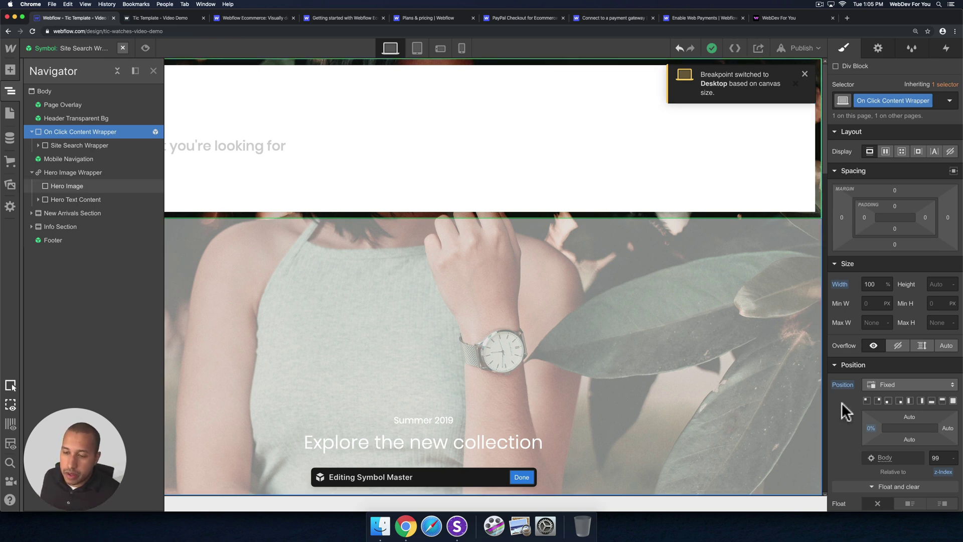
Set the left position offset of the On Click Content Wrapper to -100% and collapse its nested elements.
click(871, 428)
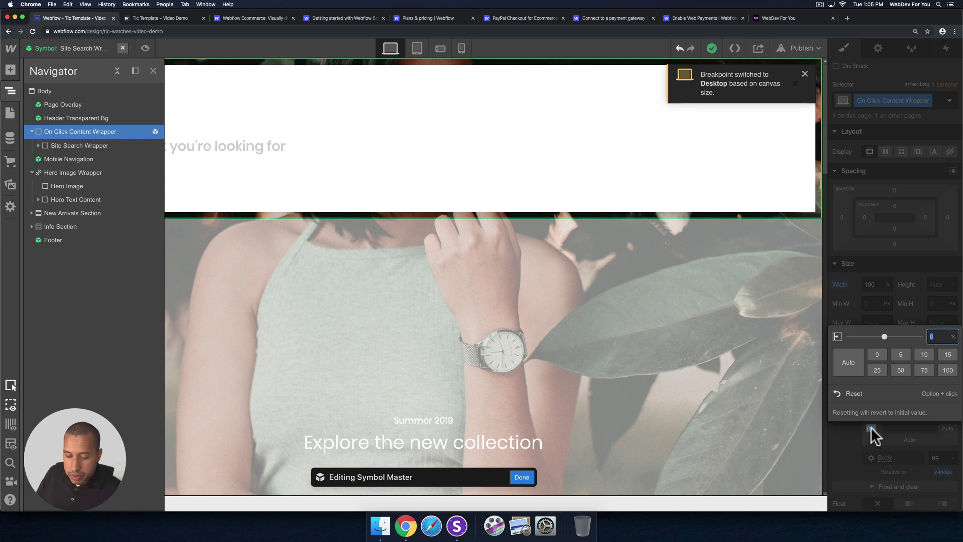
text(-100)
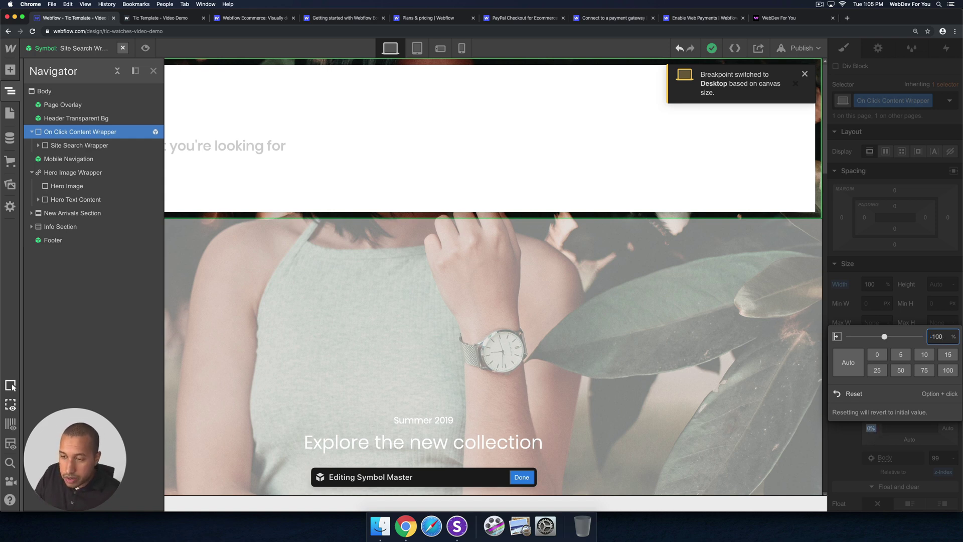
key(Return)
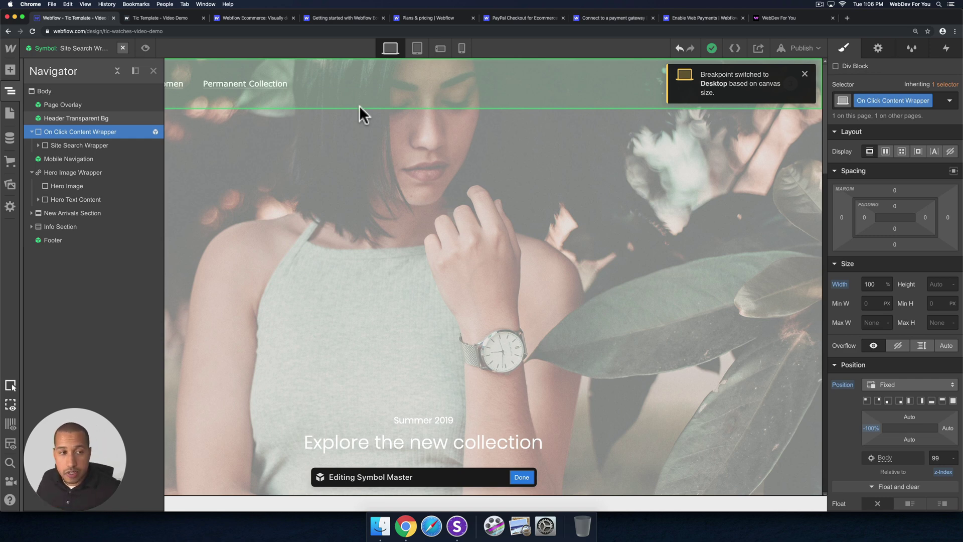
click(32, 131)
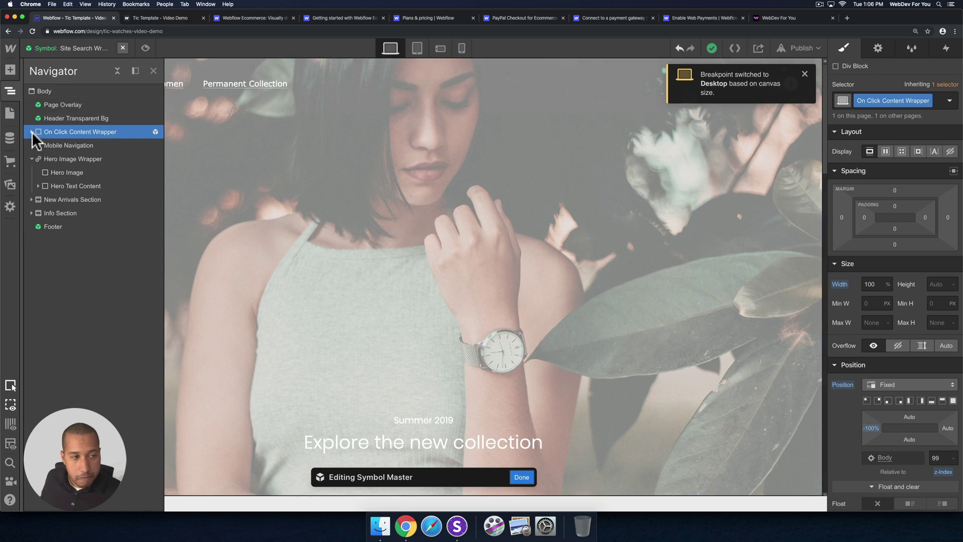
Enter editing of the Page Overlay symbol and set its left position offset to 0%.
double_click(63, 103)
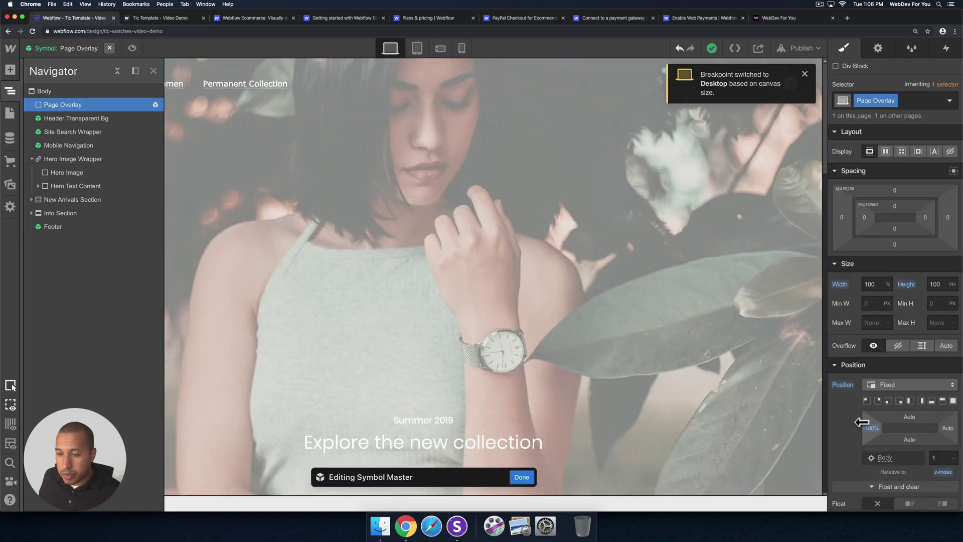
click(869, 424)
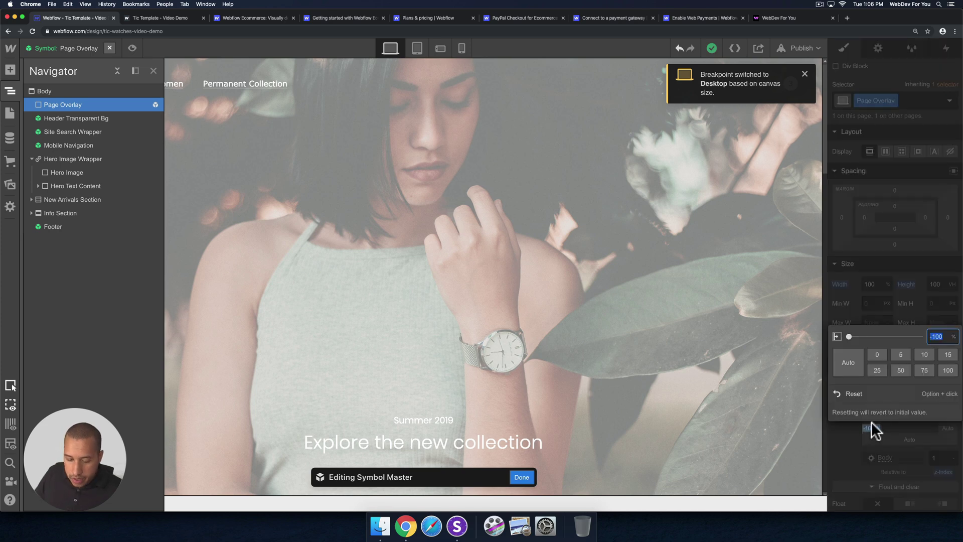
text(0)
key(Return)
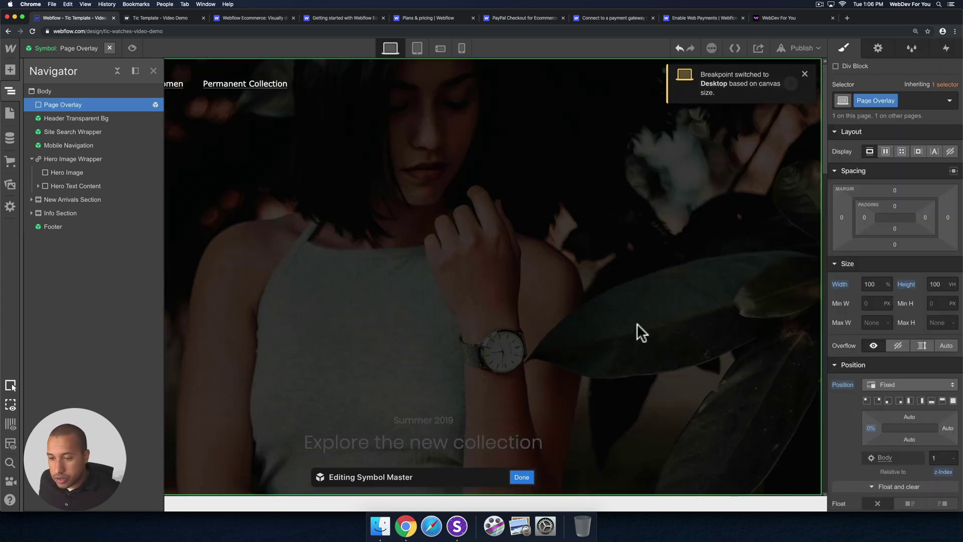
Change the Page Overlay's background color to the Blue swatch with 70% alpha.
scroll(922, 314, down, 4)
scroll(922, 314, down, 3)
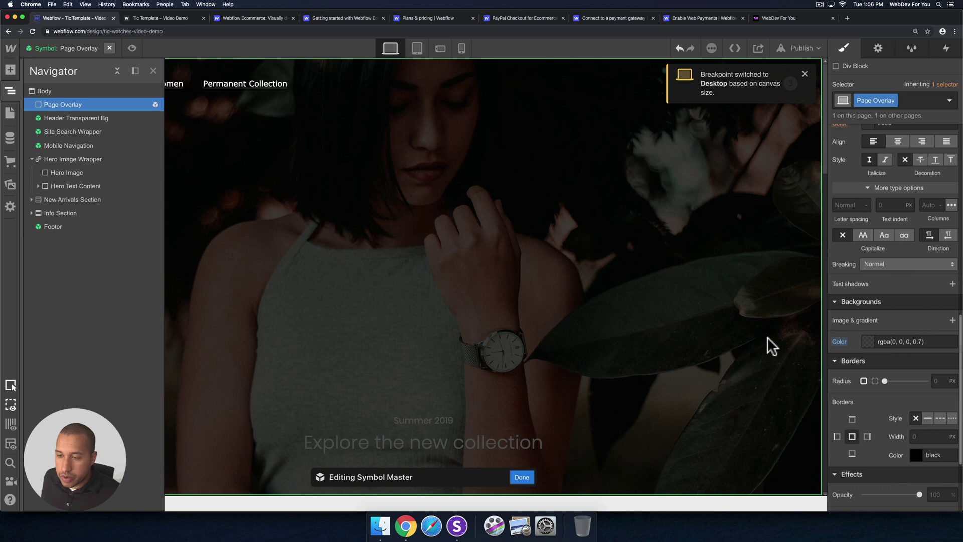
click(868, 341)
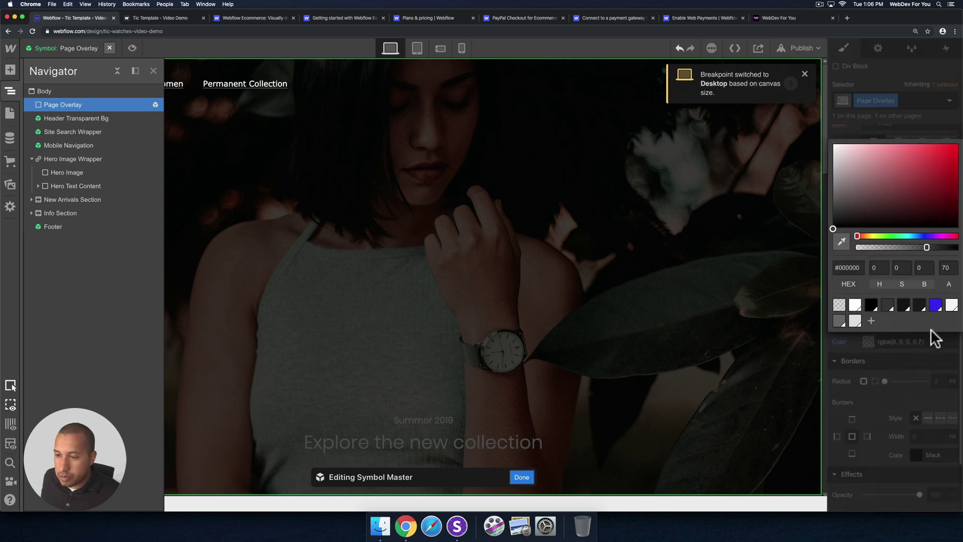
click(934, 306)
click(948, 244)
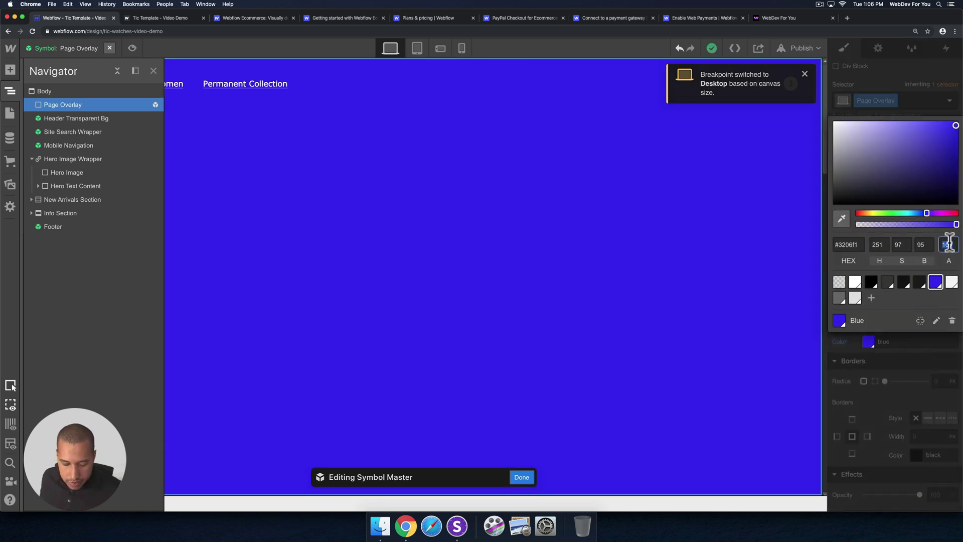
text(70)
key(Return)
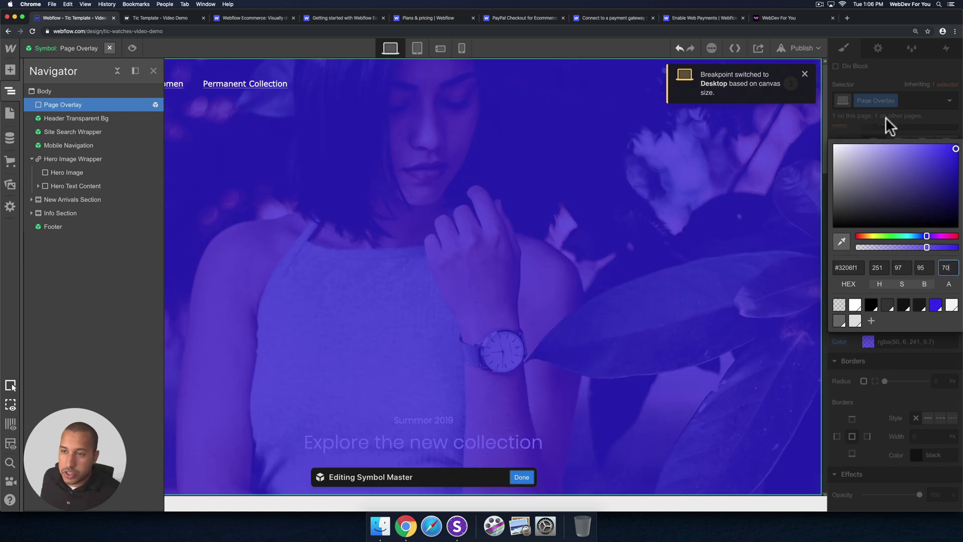
click(916, 121)
Set the Page Overlay's left position offset to -100%.
scroll(891, 242, up, 10)
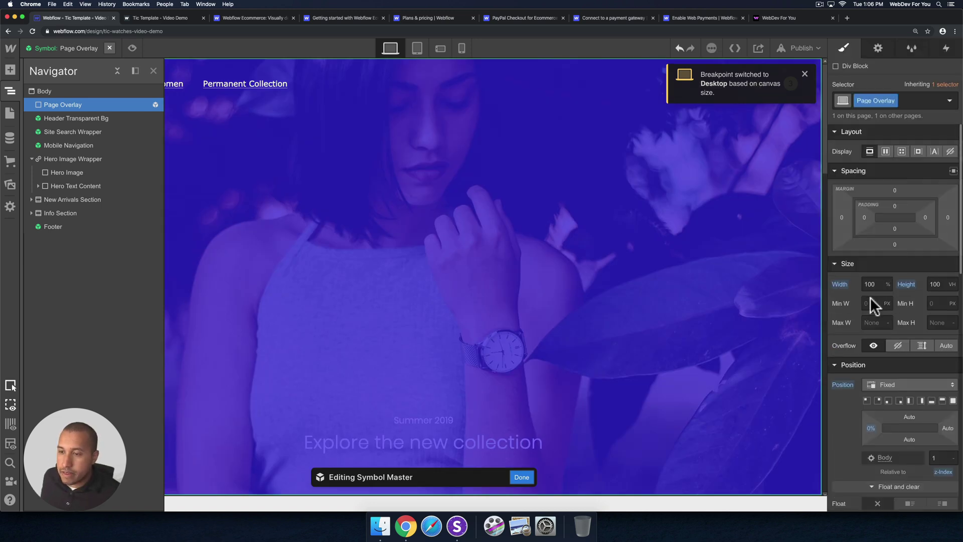
click(872, 428)
text(-)
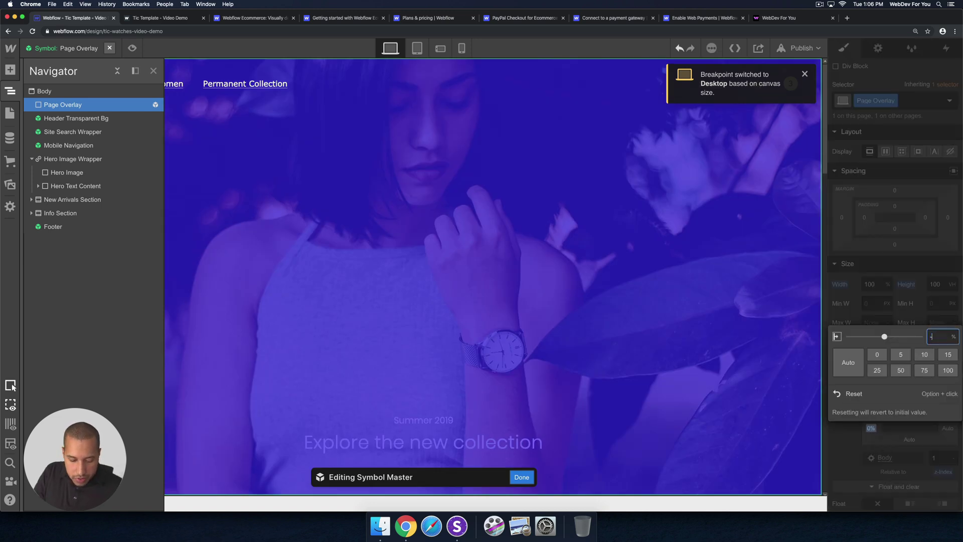
text(100)
key(Return)
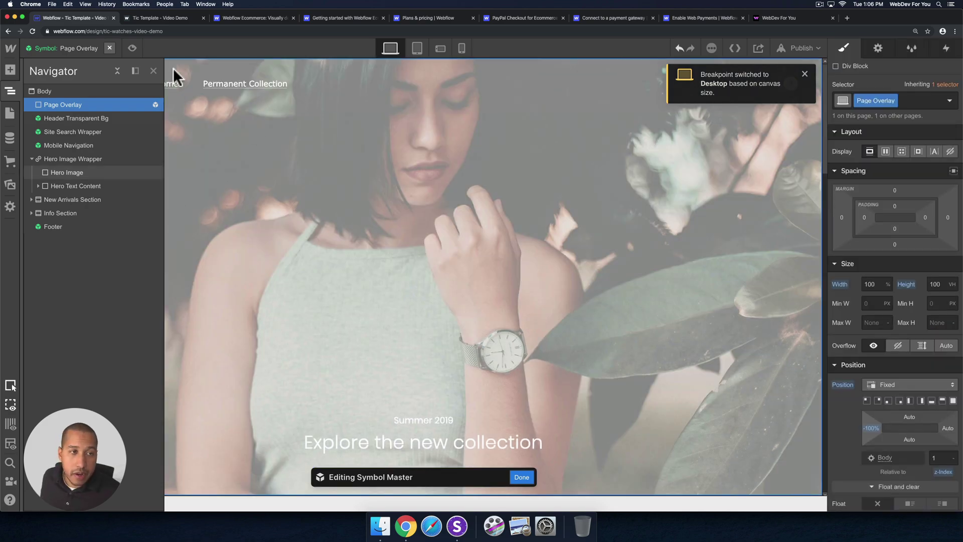
Preview the Home page and test opening and closing its search over the page overlay.
click(132, 48)
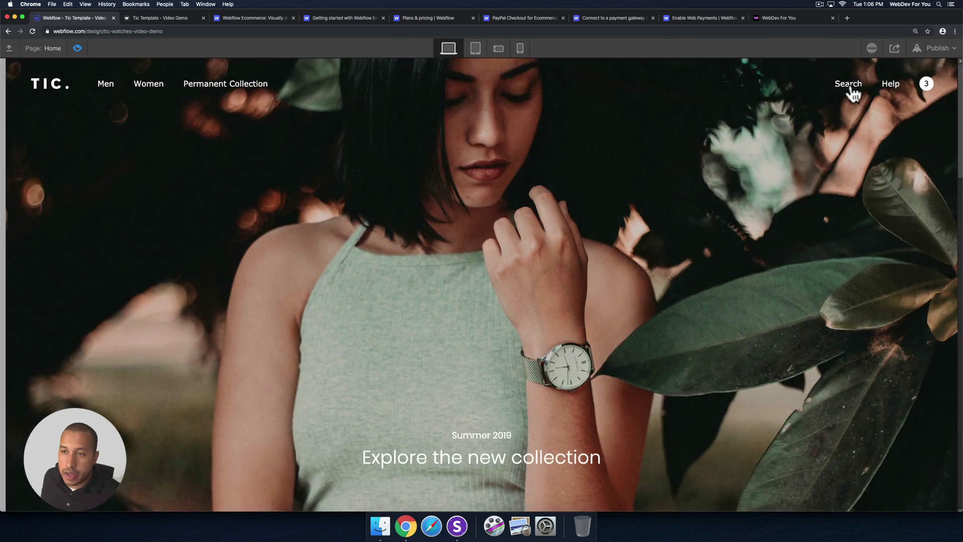
click(849, 83)
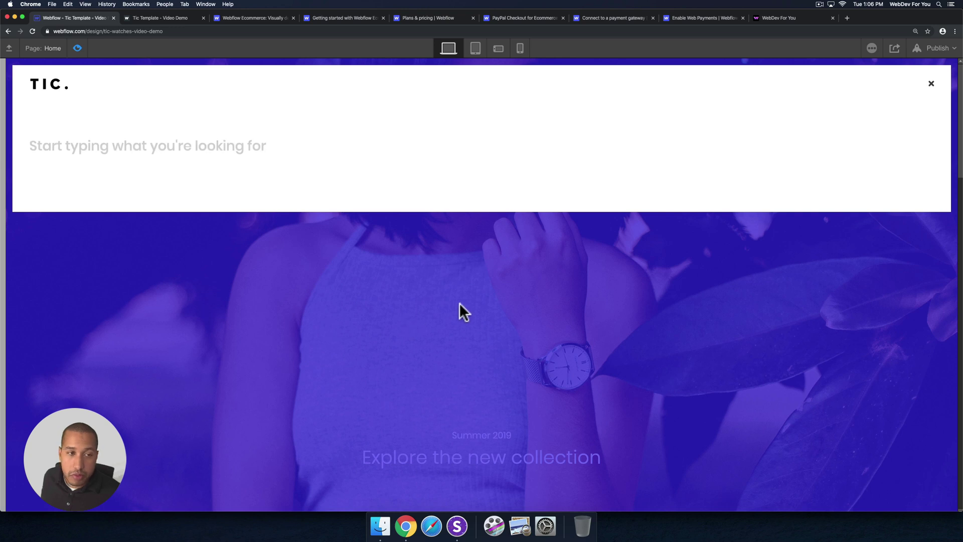
click(931, 82)
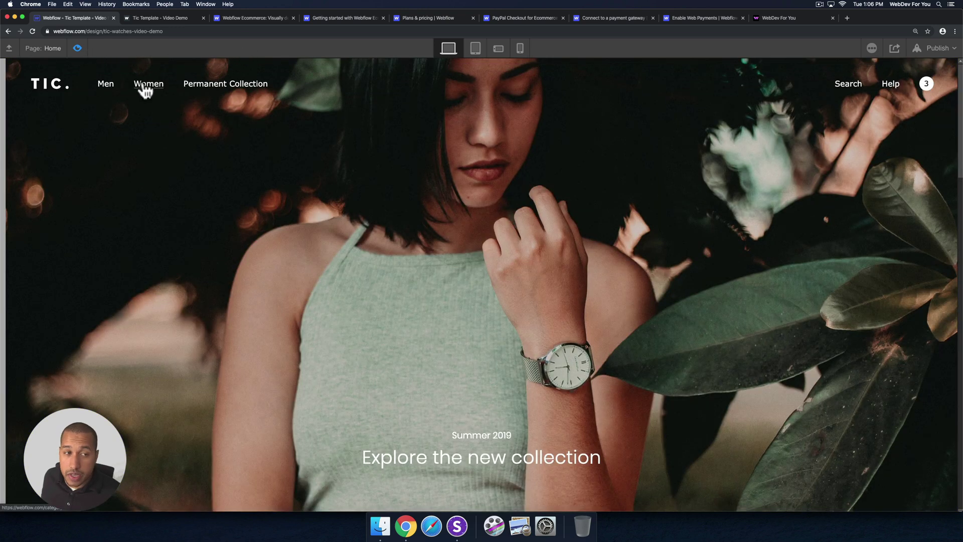
Go to the Women category page in the preview and test opening and closing its search.
click(146, 89)
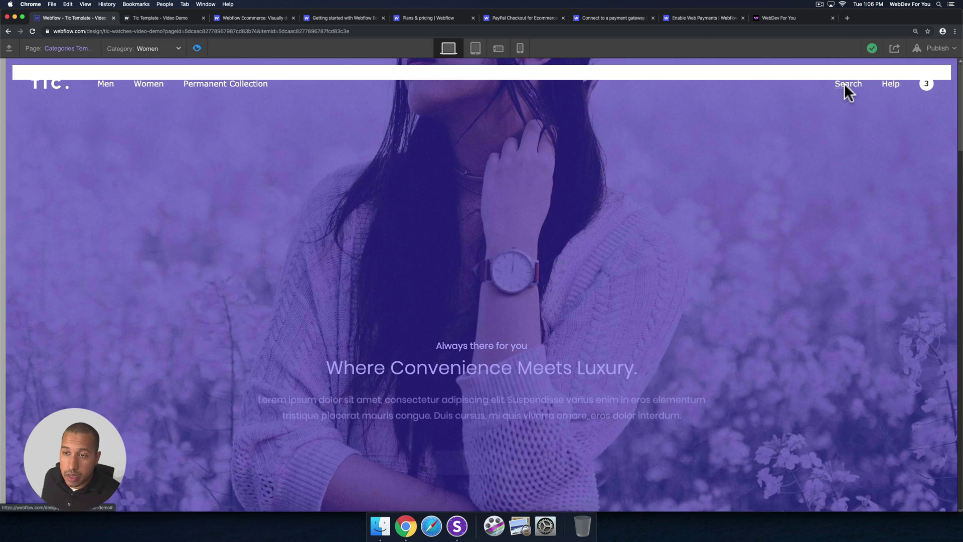
click(844, 85)
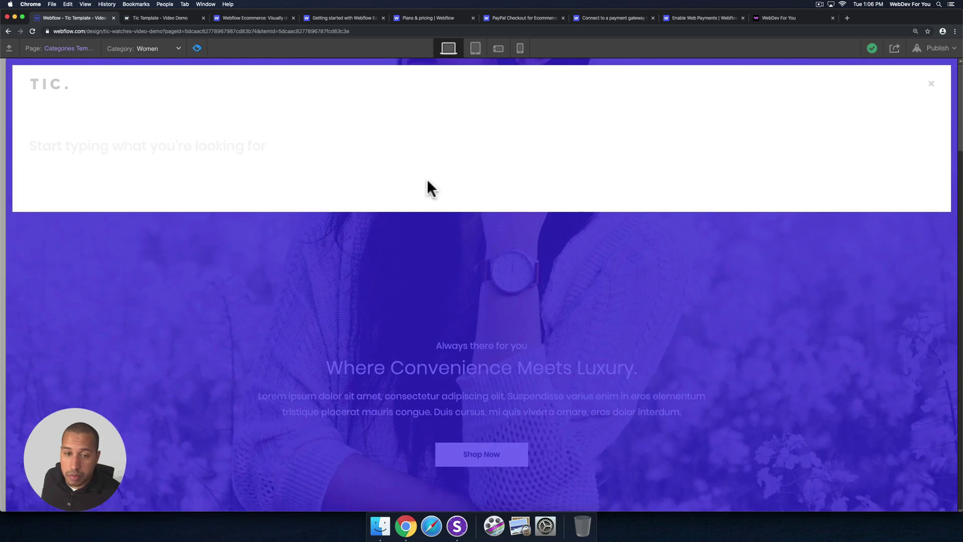
click(931, 83)
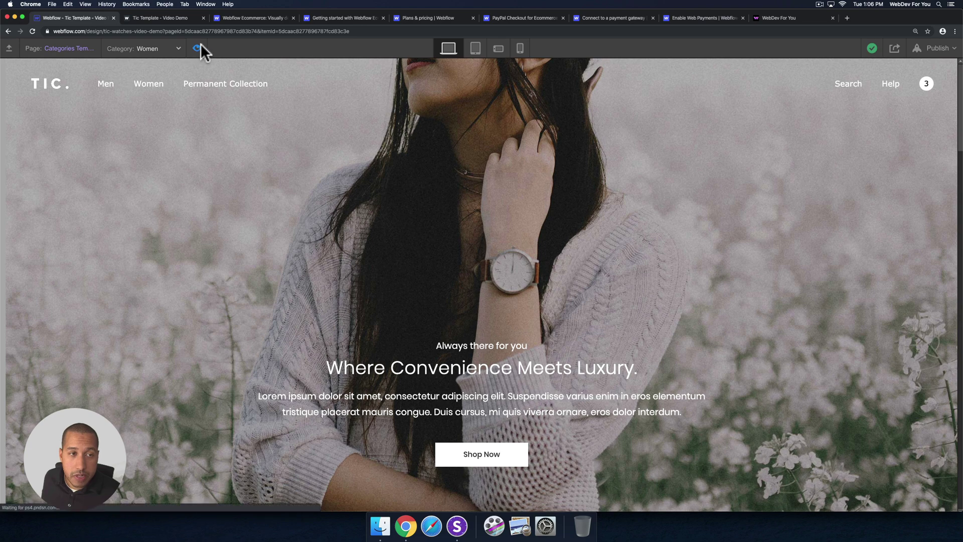
Leave the preview and open the Home page in the designer.
key(super+shift+p)
click(10, 112)
click(63, 139)
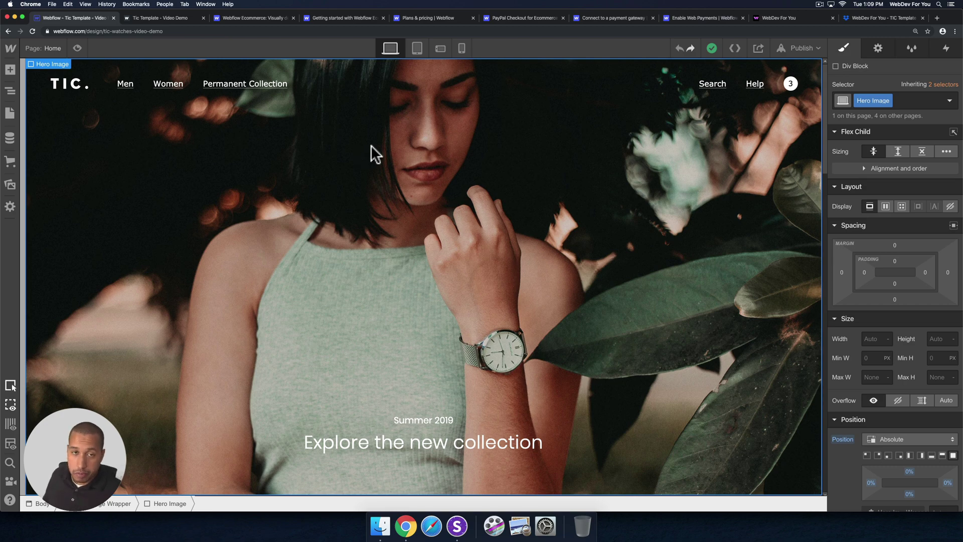
Switch to the tablet breakpoint, enter editing of the Mobile Navigation symbol and show its element structure.
click(415, 49)
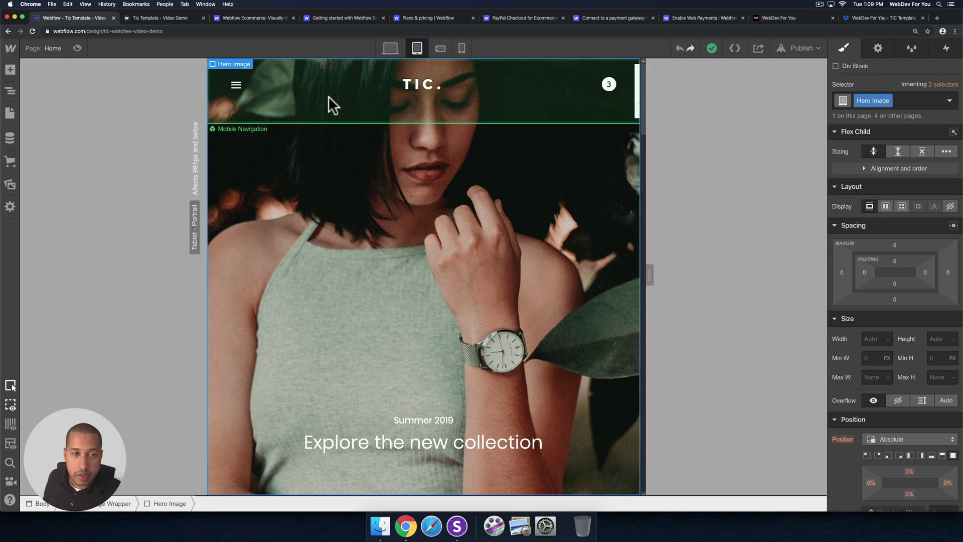
click(370, 97)
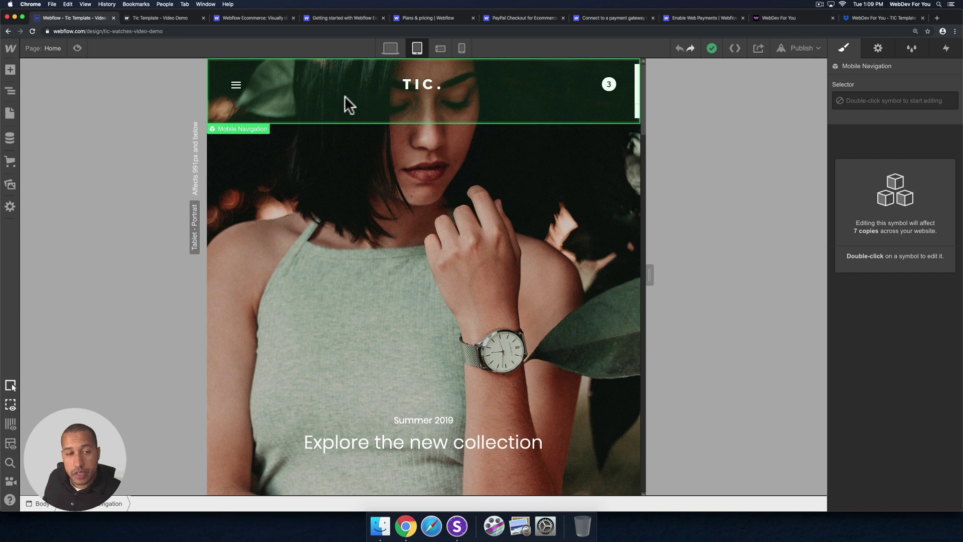
double_click(360, 93)
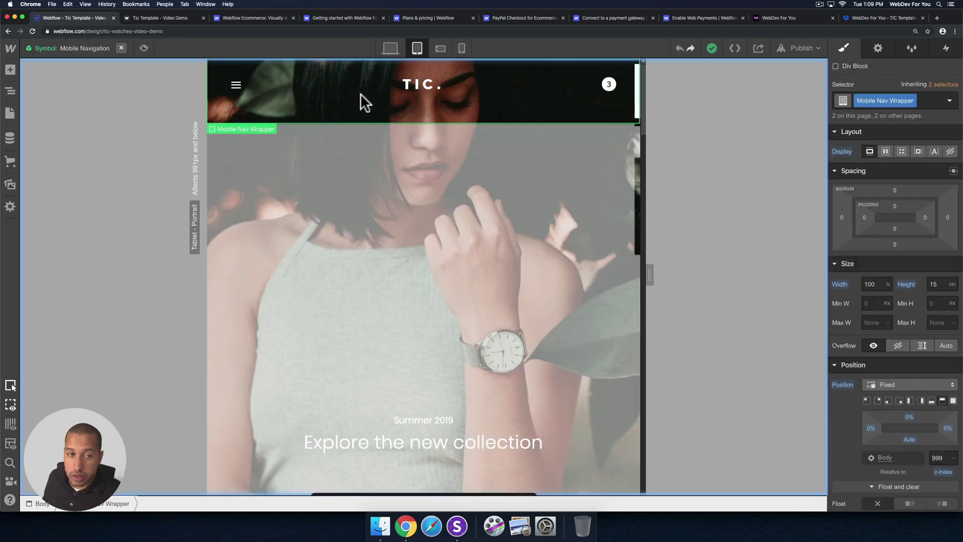
click(10, 93)
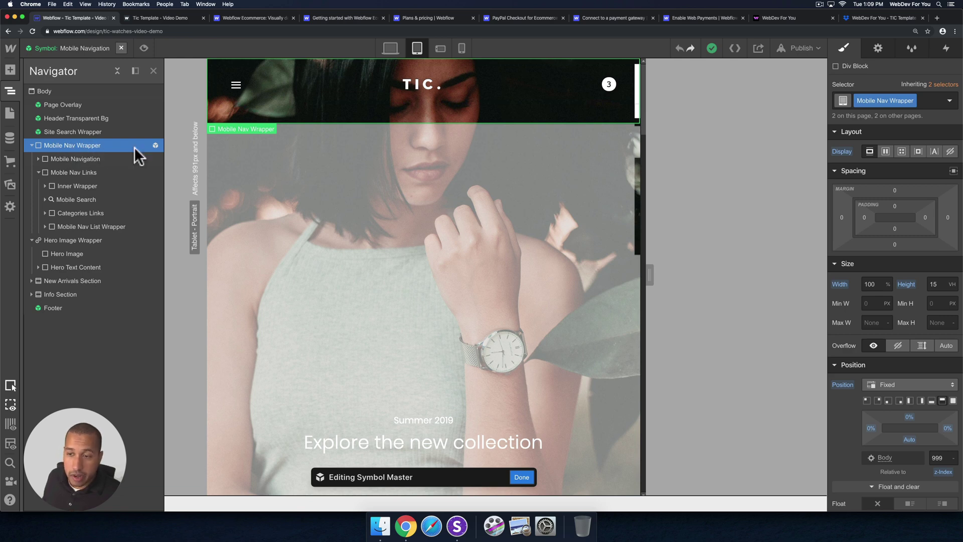
Set the height of the Mobile Nav Wrapper to 100 VH.
click(935, 284)
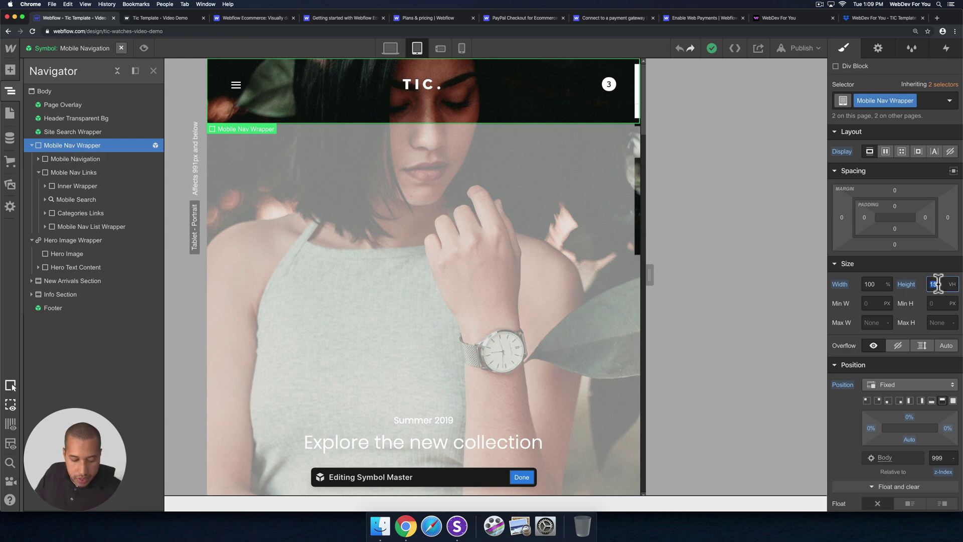
text(100)
key(Return)
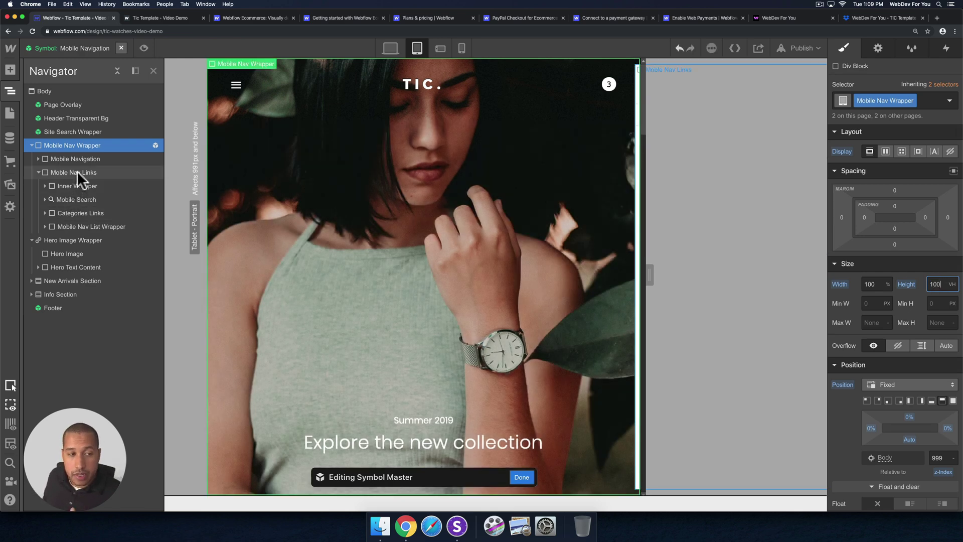
Hide the Move transform on the Moble Nav Links block.
click(101, 171)
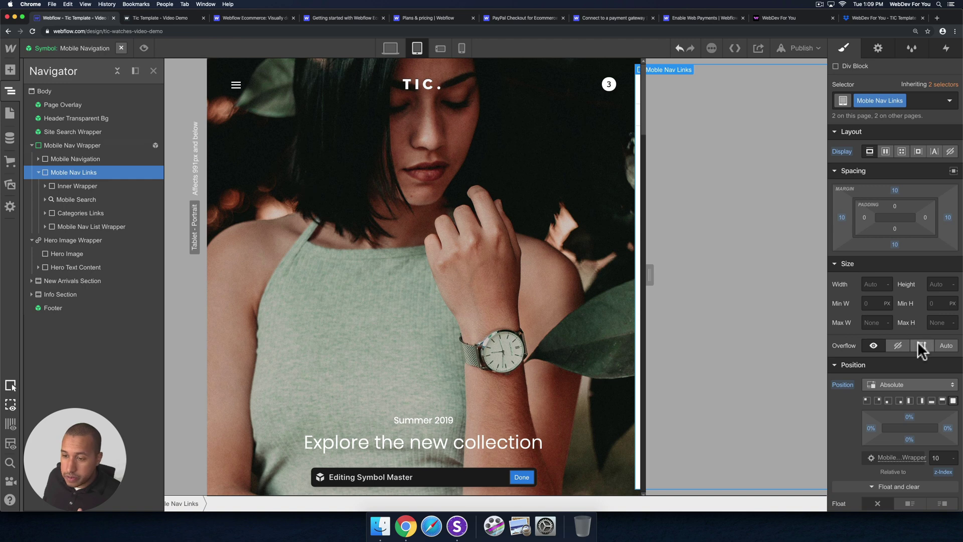
scroll(918, 342, down, 10)
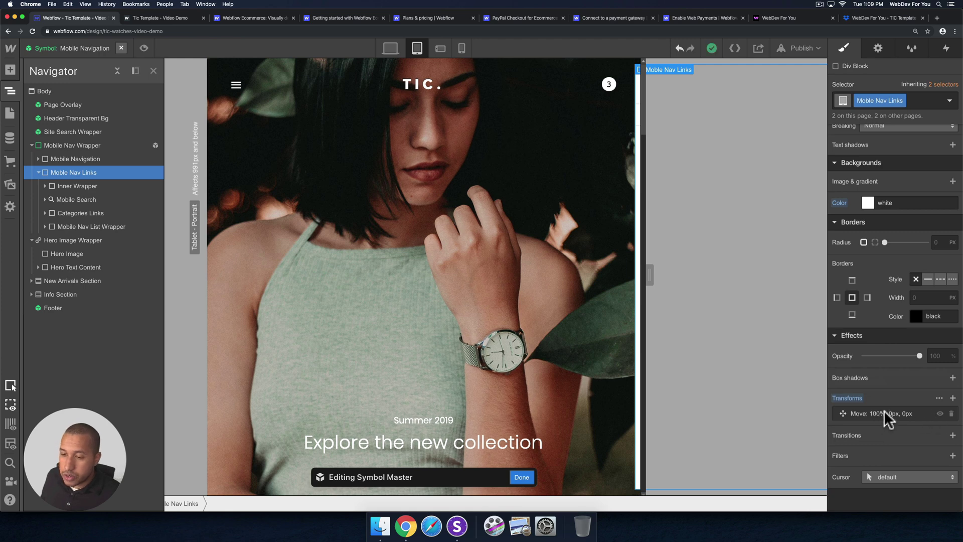
click(940, 413)
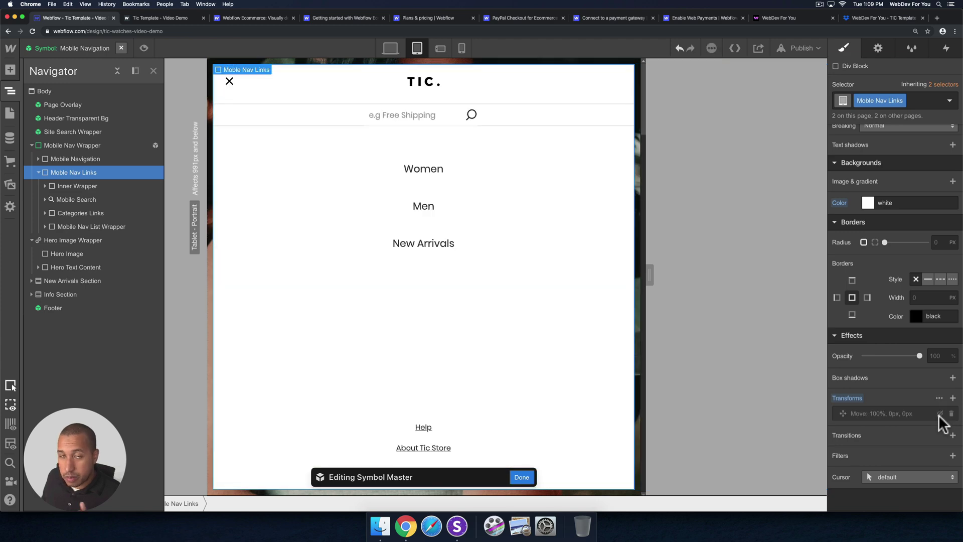
Select the Men link and check the open mobile menu at both phone breakpoints, ending back on tablet.
click(423, 206)
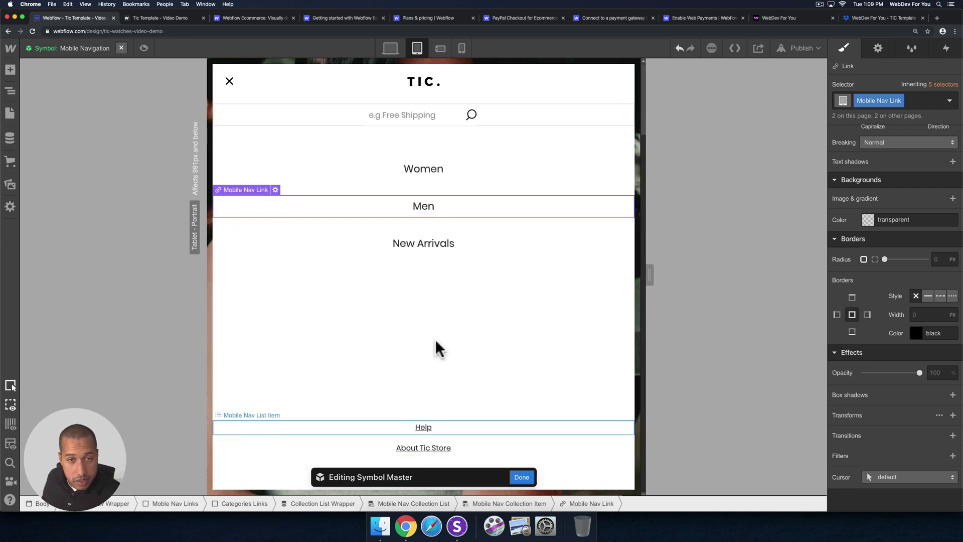
click(440, 48)
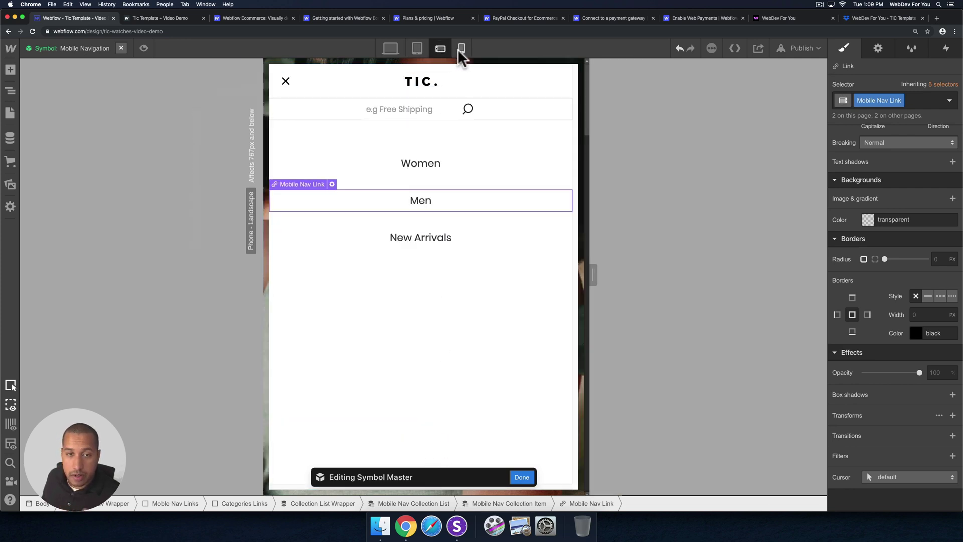
click(460, 49)
click(420, 45)
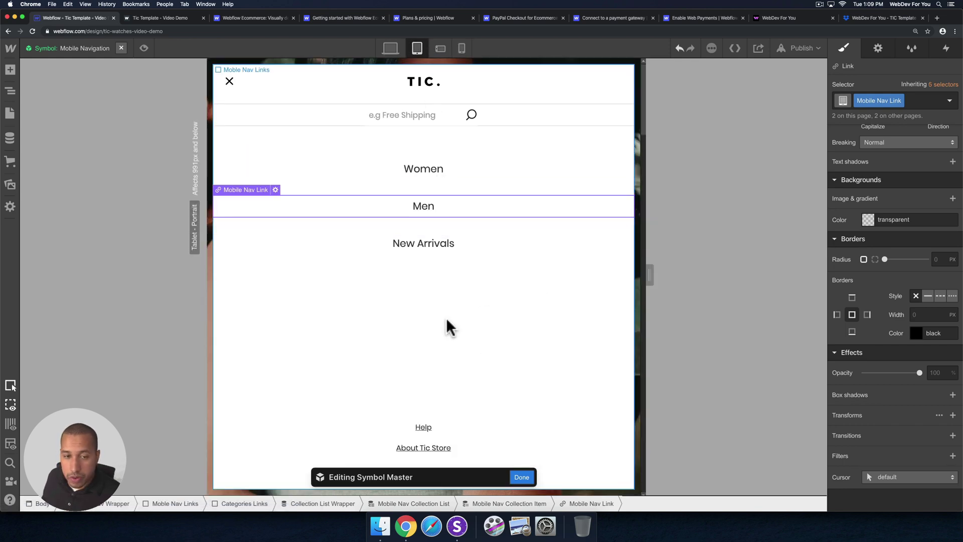
Select the Moble Nav Links block in the element structure and turn its Move transform back on.
click(10, 90)
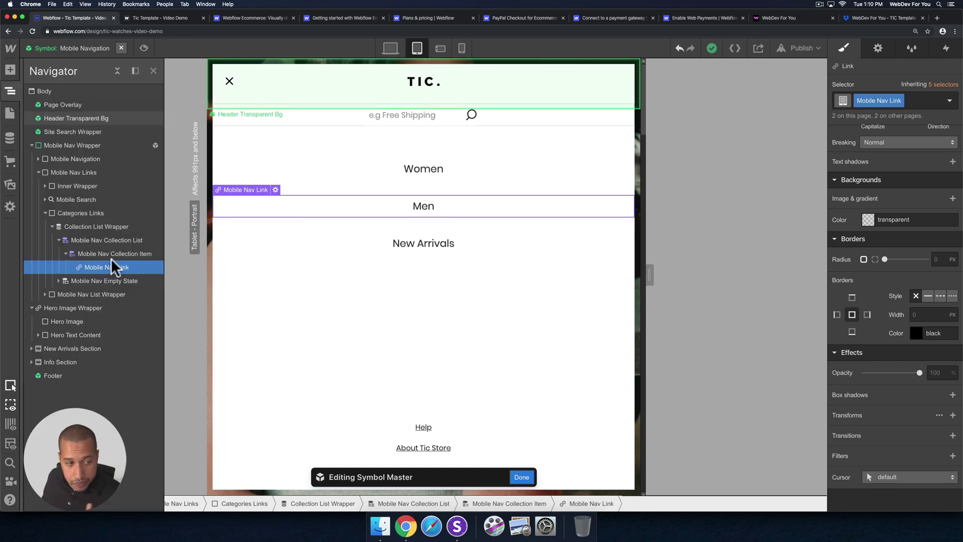
click(47, 197)
click(39, 171)
click(82, 171)
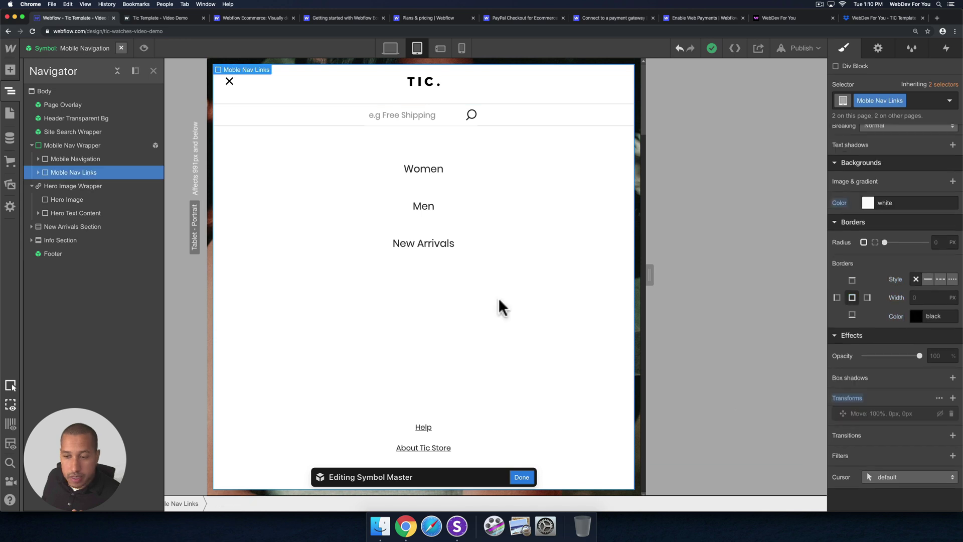
click(939, 413)
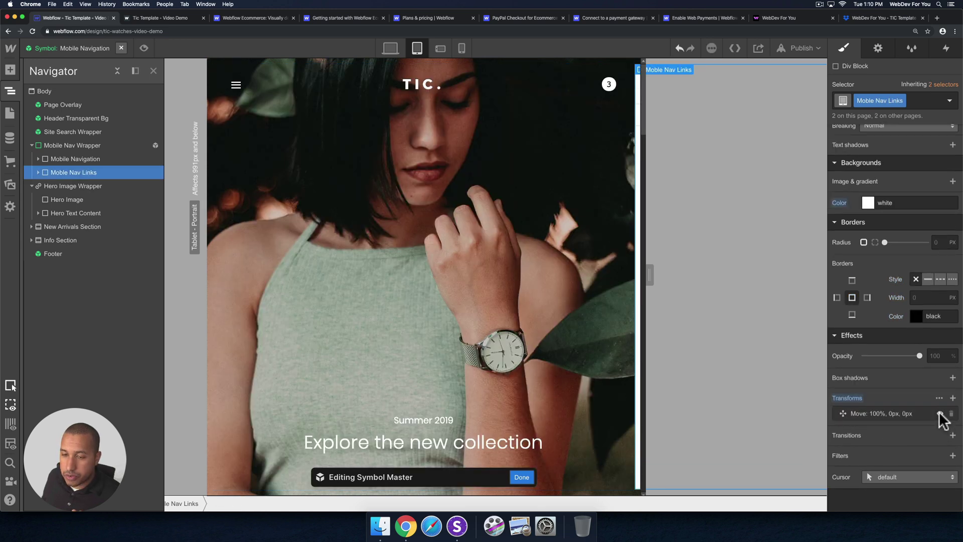
Set the height of the Mobile Nav Wrapper to 15 VH.
click(82, 144)
scroll(921, 281, up, 10)
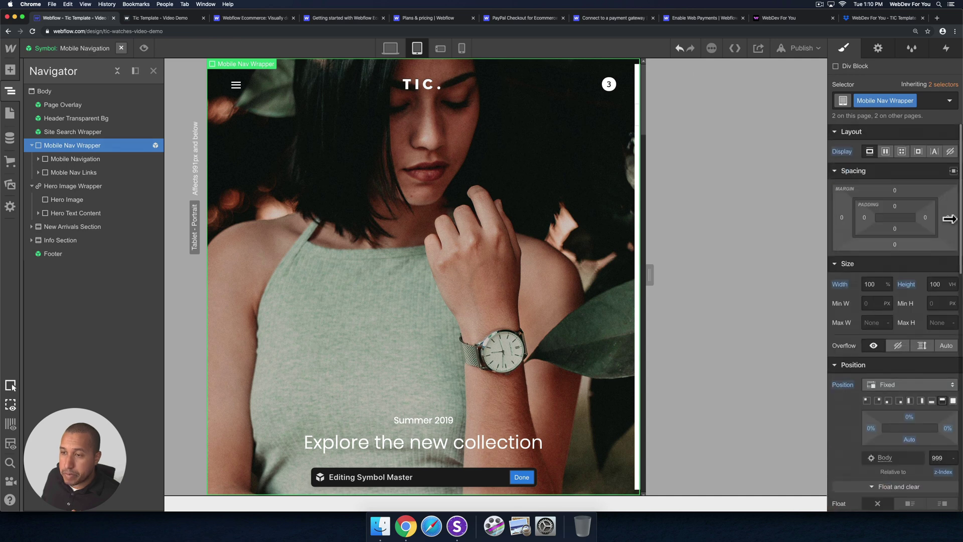
double_click(945, 286)
text(15)
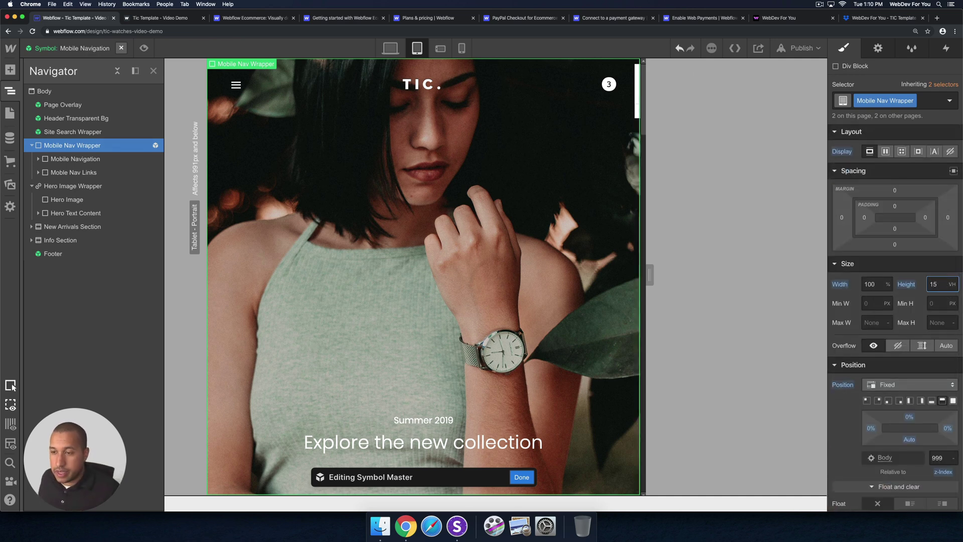
key(Return)
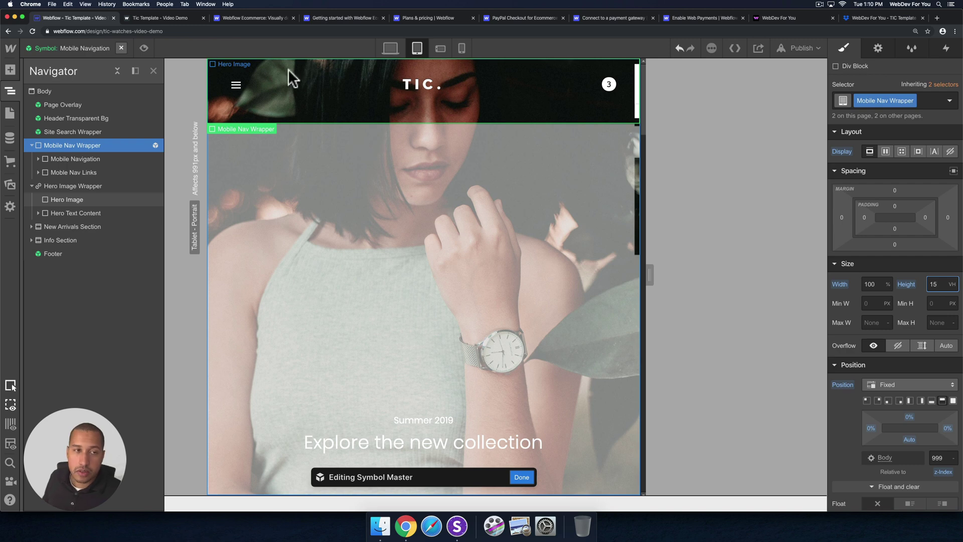
Preview the page, follow the Men link in the mobile menu, and test the menu toggle on the Men category page.
click(144, 49)
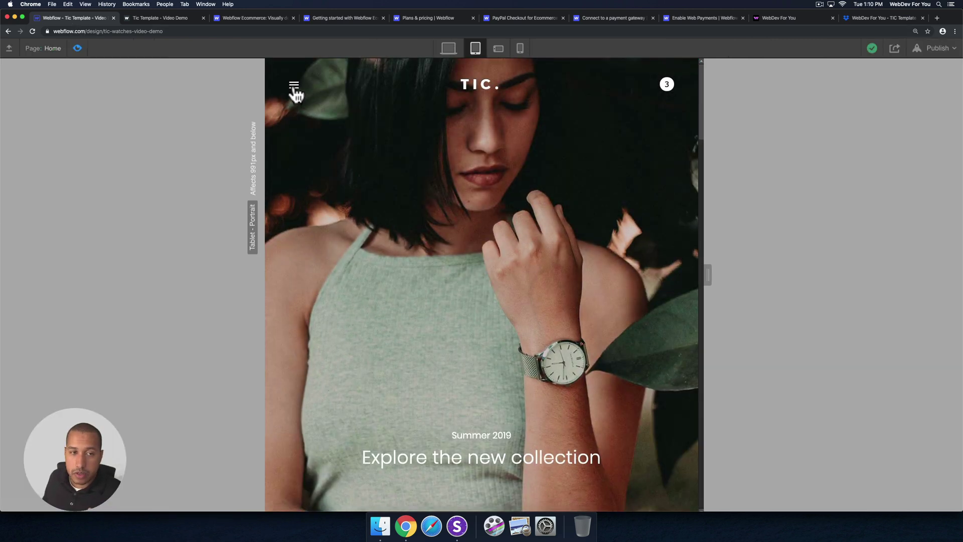
click(293, 89)
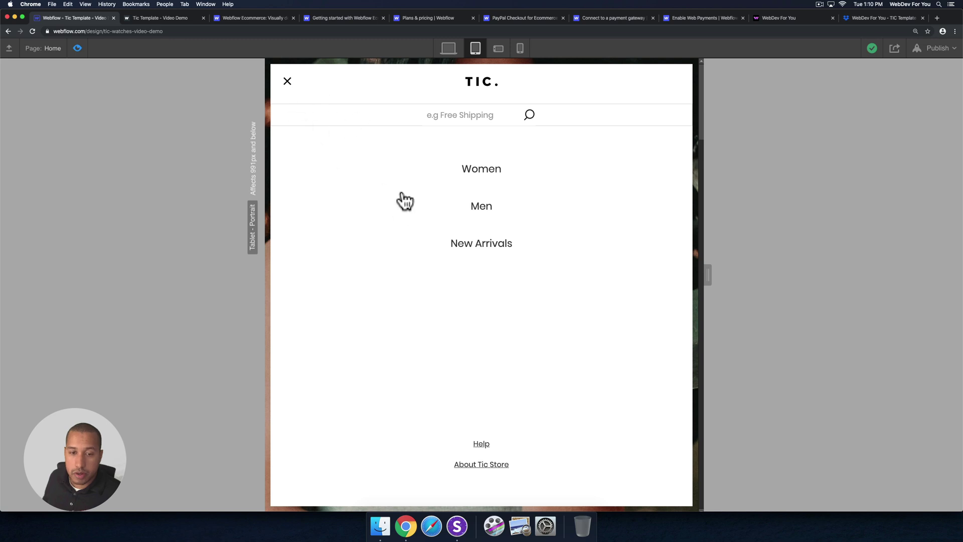
click(479, 211)
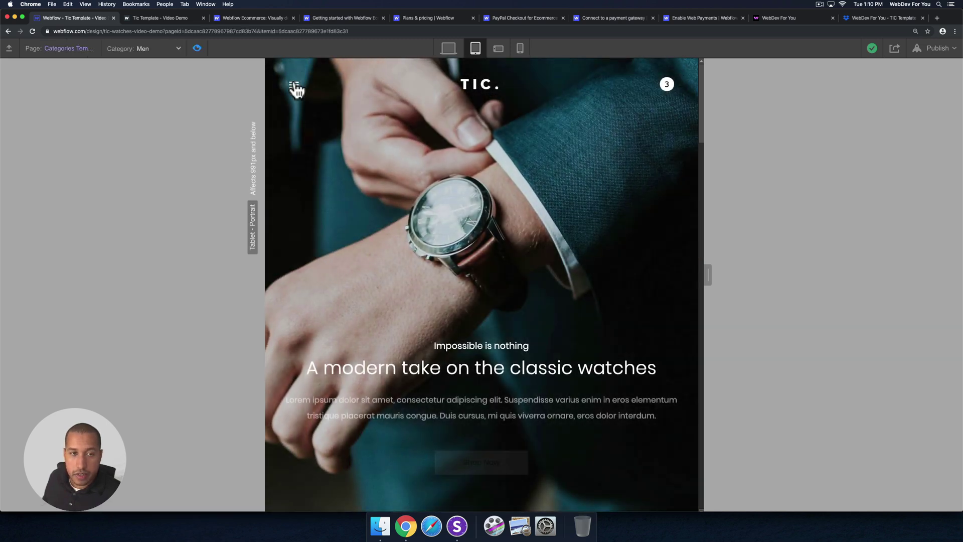
click(296, 88)
click(292, 89)
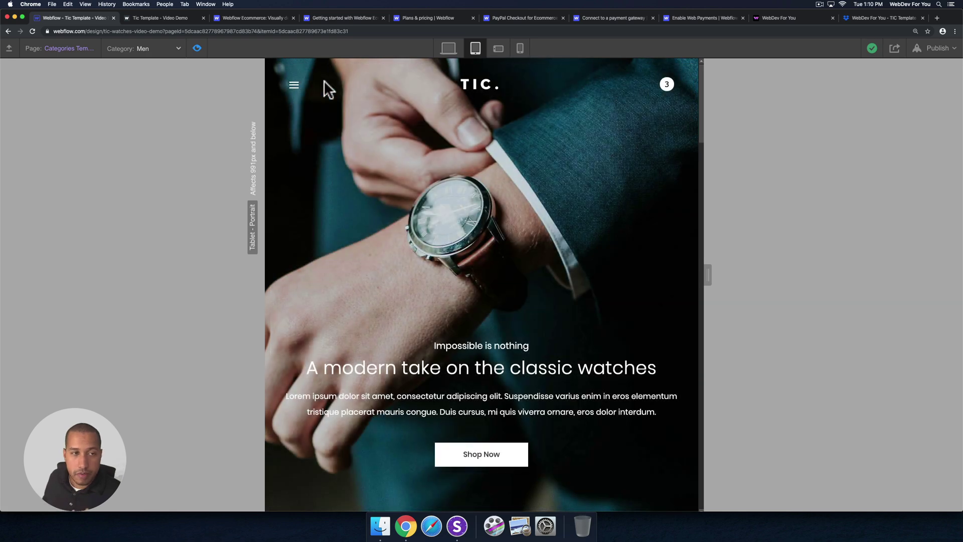
Leave the preview and return to the Home page.
click(197, 48)
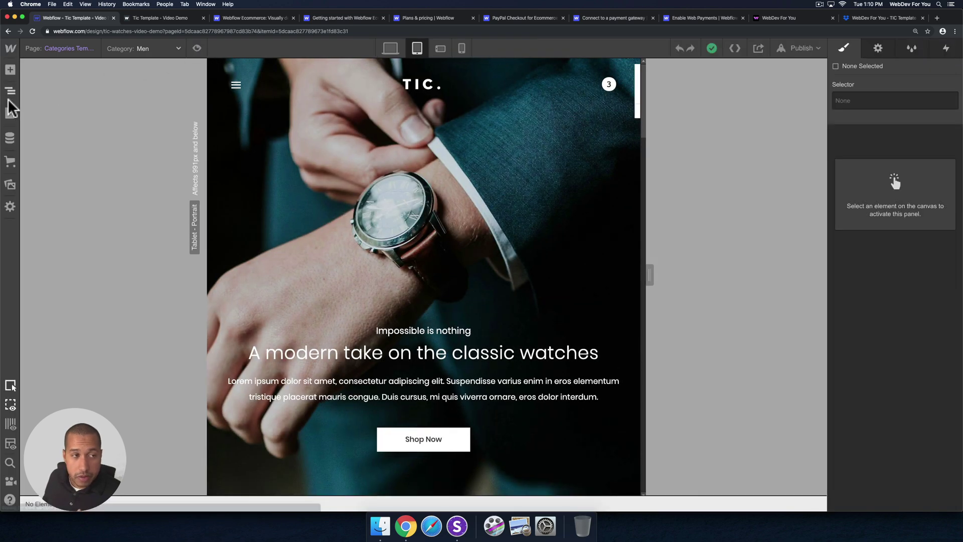
click(10, 113)
click(52, 132)
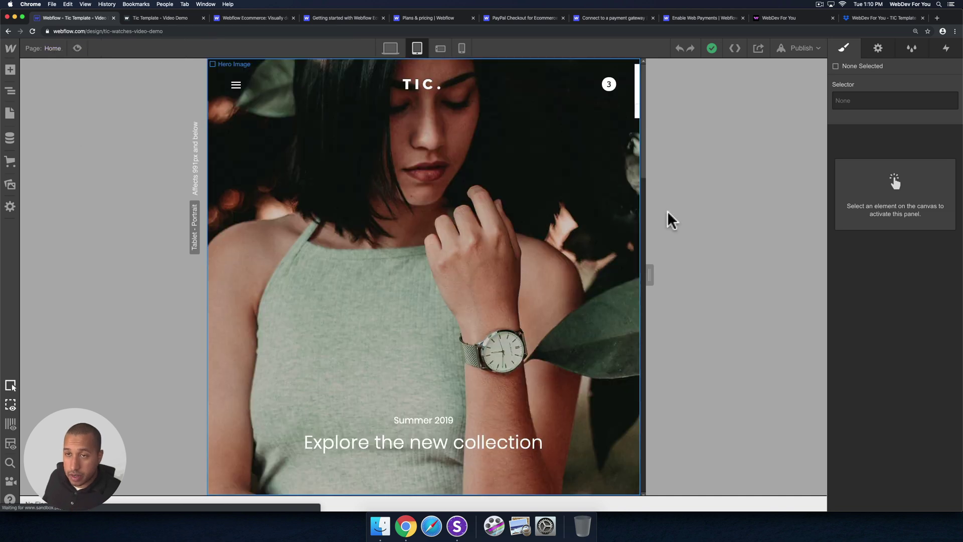
Switch to the TIC Template documentation PDF in Dropbox and skim its typography, Color Usage and dynamic page sections.
click(883, 19)
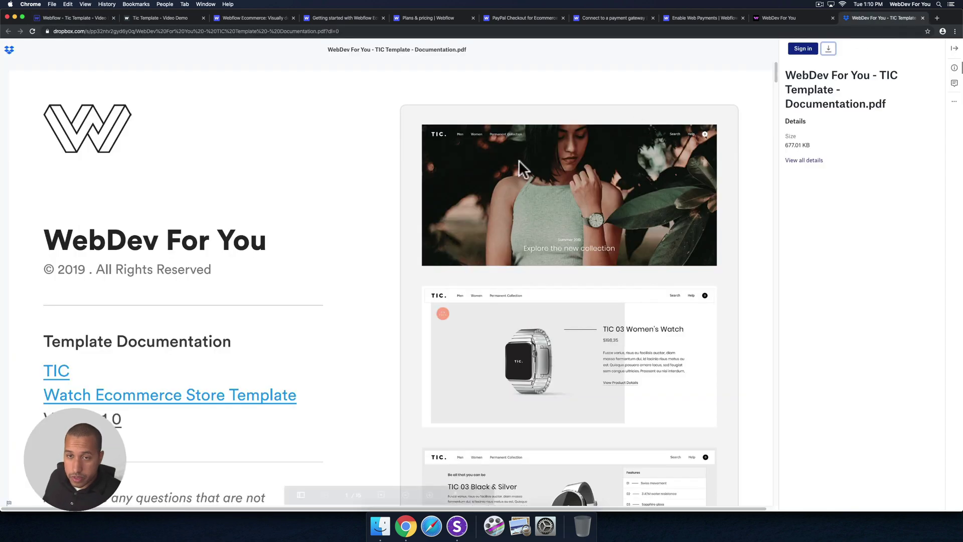
scroll(456, 200, down, 20)
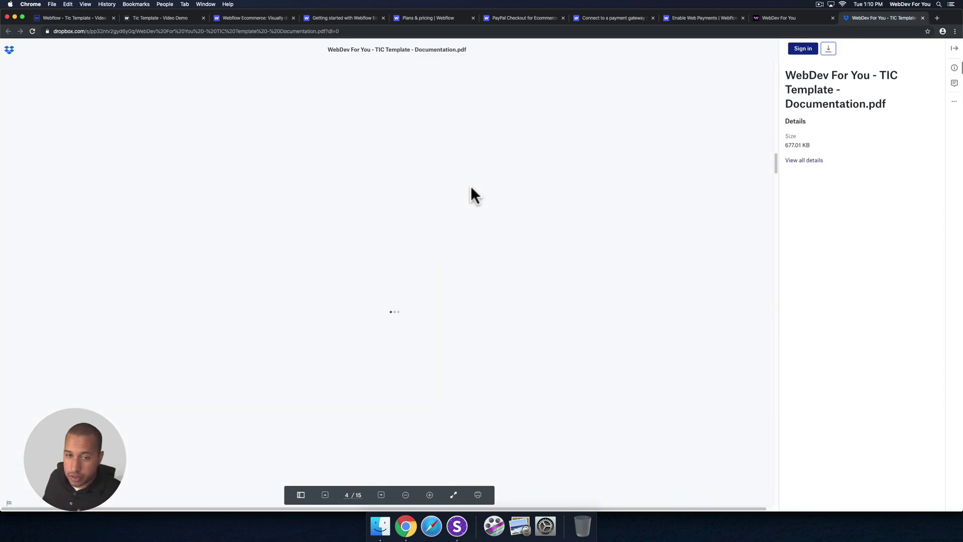
scroll(471, 187, down, 10)
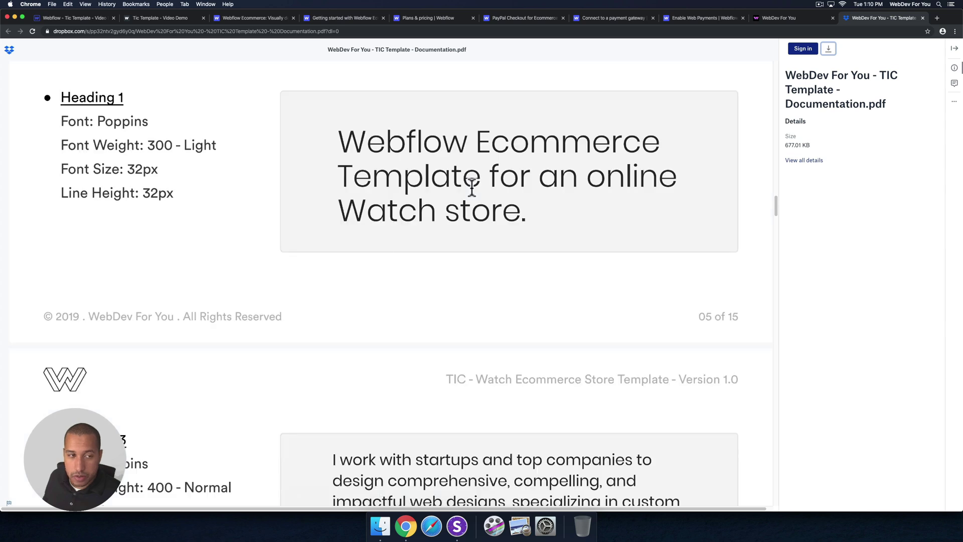
scroll(471, 188, down, 15)
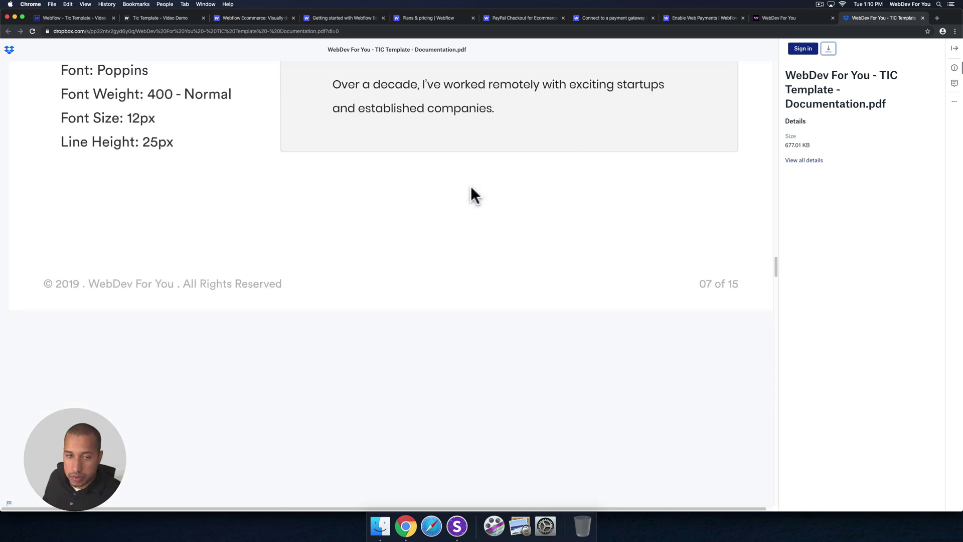
scroll(471, 185, down, 10)
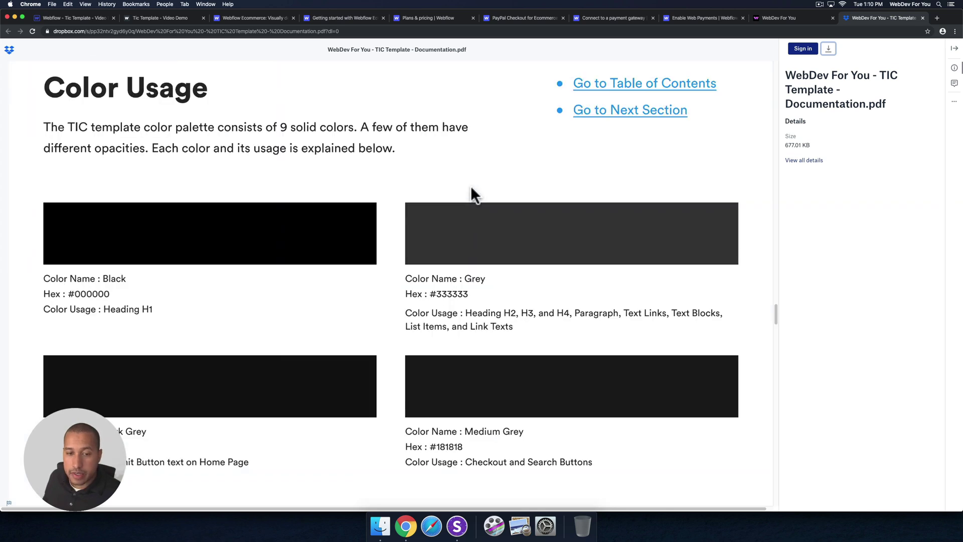
scroll(471, 188, down, 12)
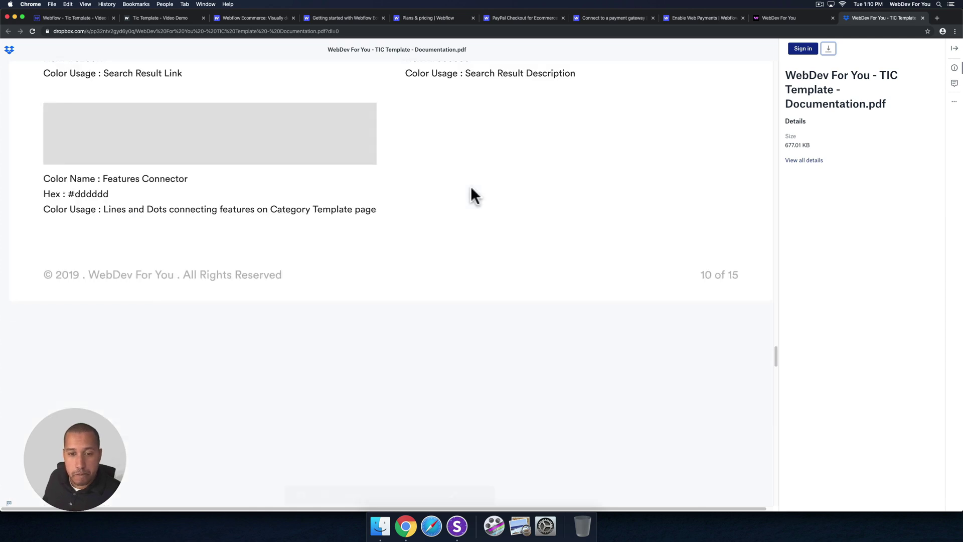
scroll(472, 193, down, 12)
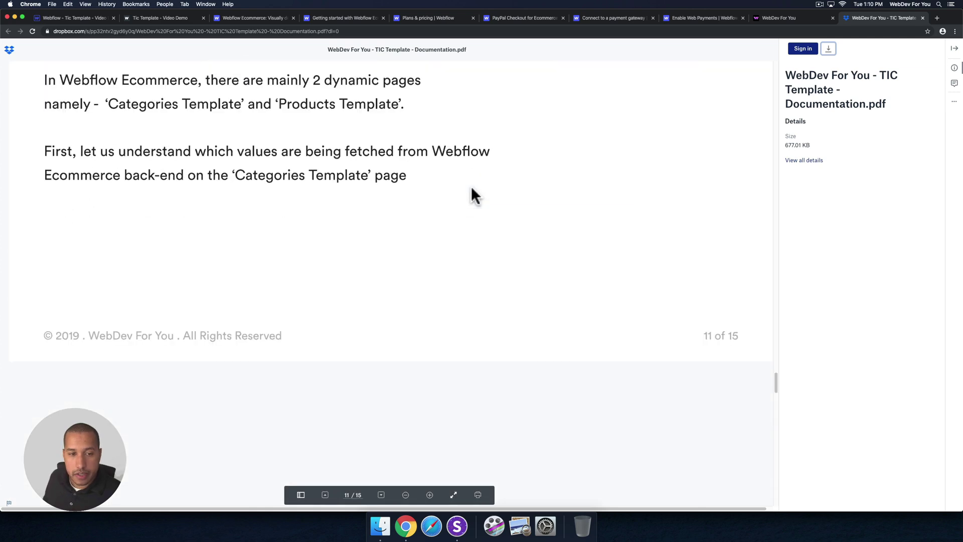
scroll(471, 189, down, 8)
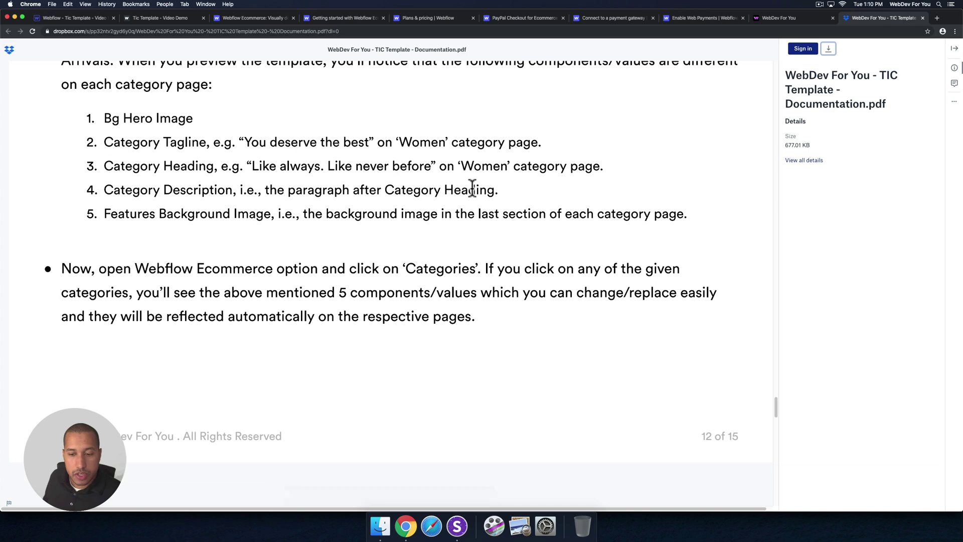
Read the documentation's Editing 'Mobile Navigation' section and switch back to the Webflow Designer.
scroll(472, 189, down, 15)
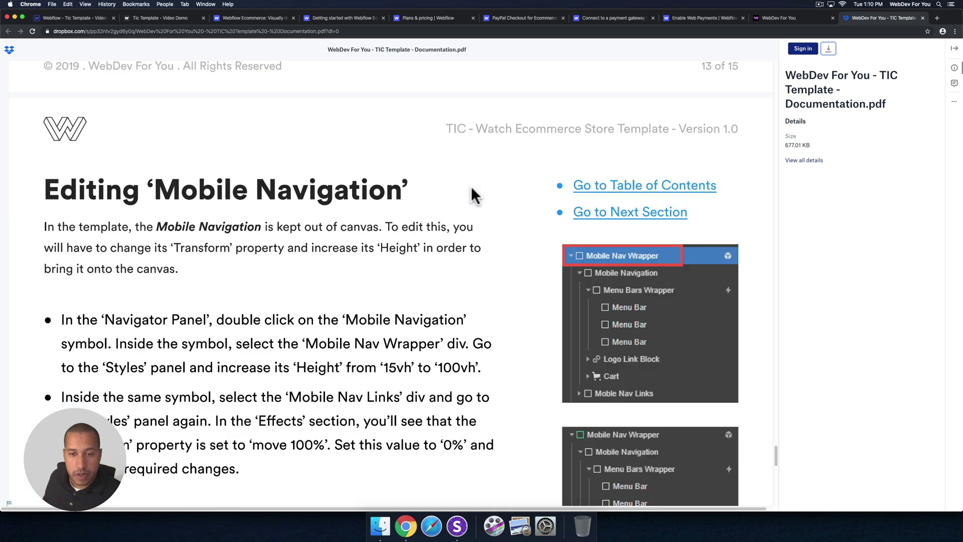
scroll(431, 197, down, 5)
scroll(430, 205, up, 5)
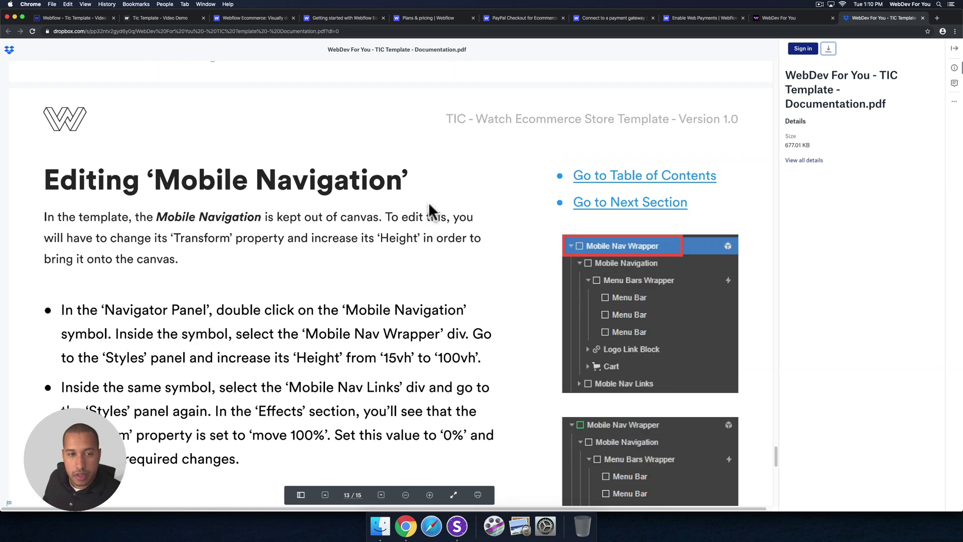
scroll(429, 207, down, 2)
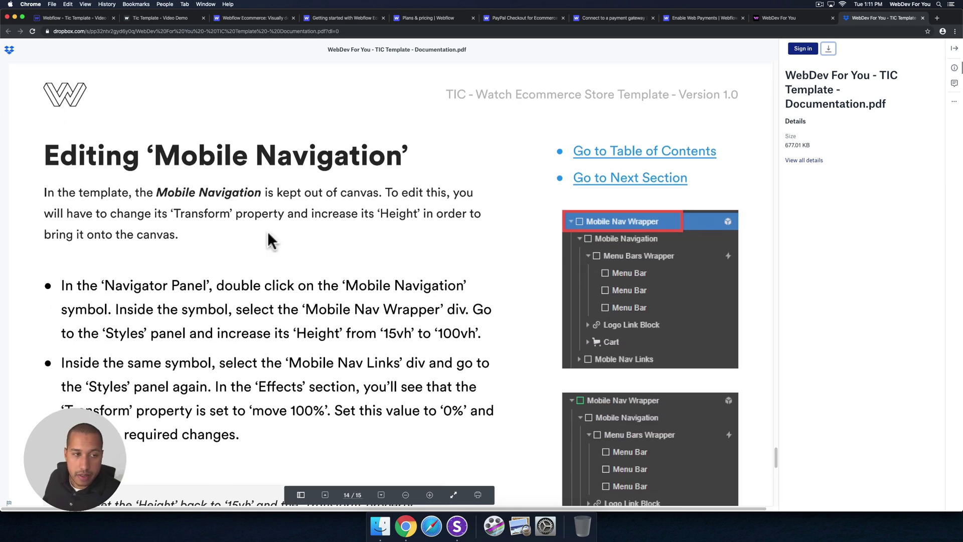
click(76, 17)
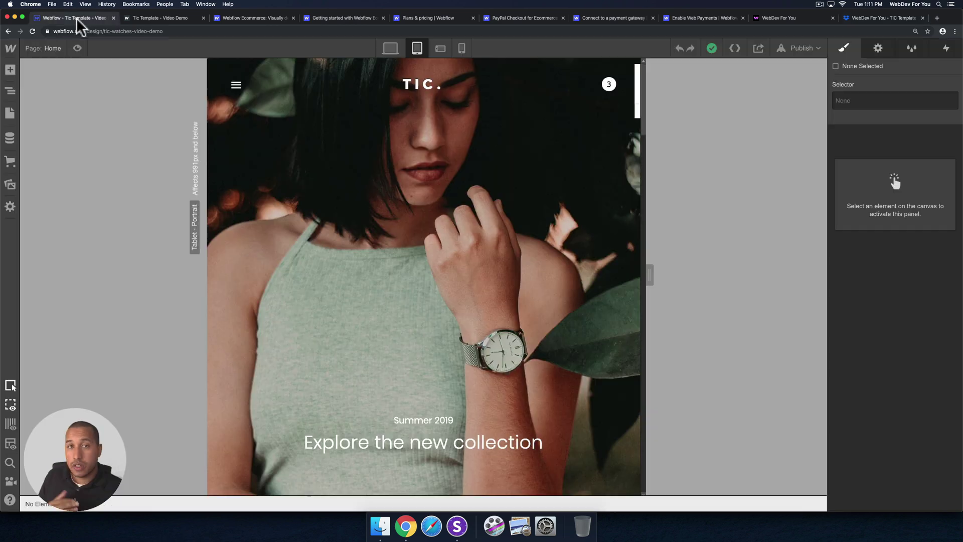
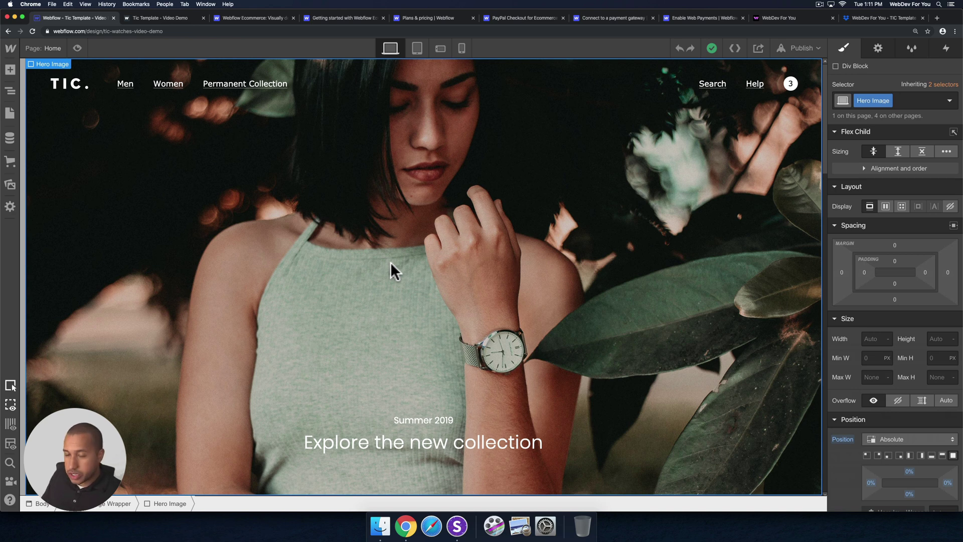
Open the Home page's settings and examine the Title Tag and Meta Description fields in its SEO Settings.
click(11, 116)
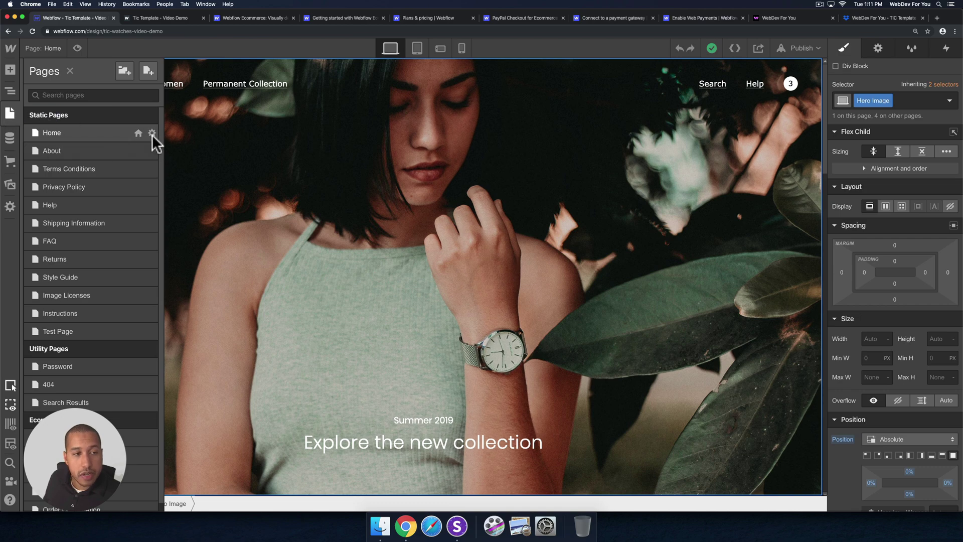
click(152, 133)
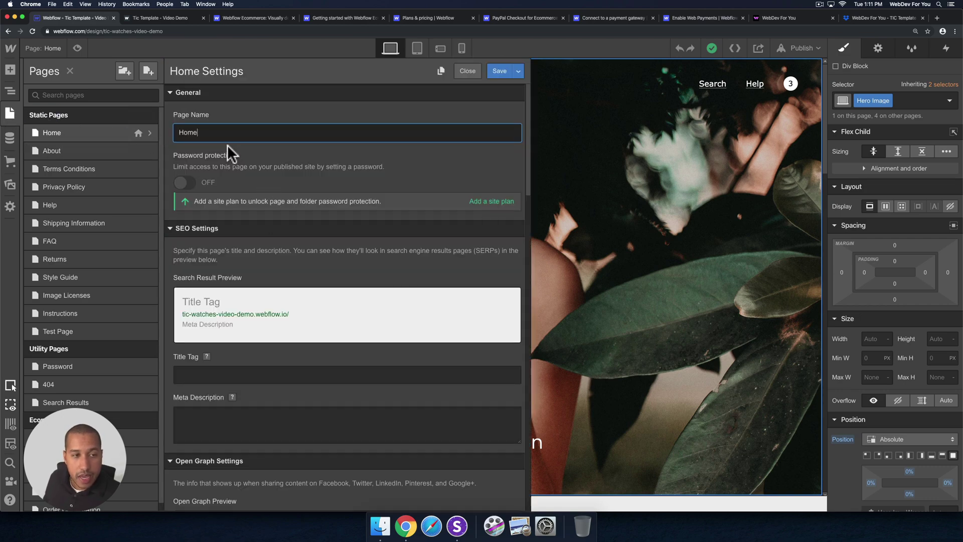
scroll(223, 196, down, 4)
click(250, 268)
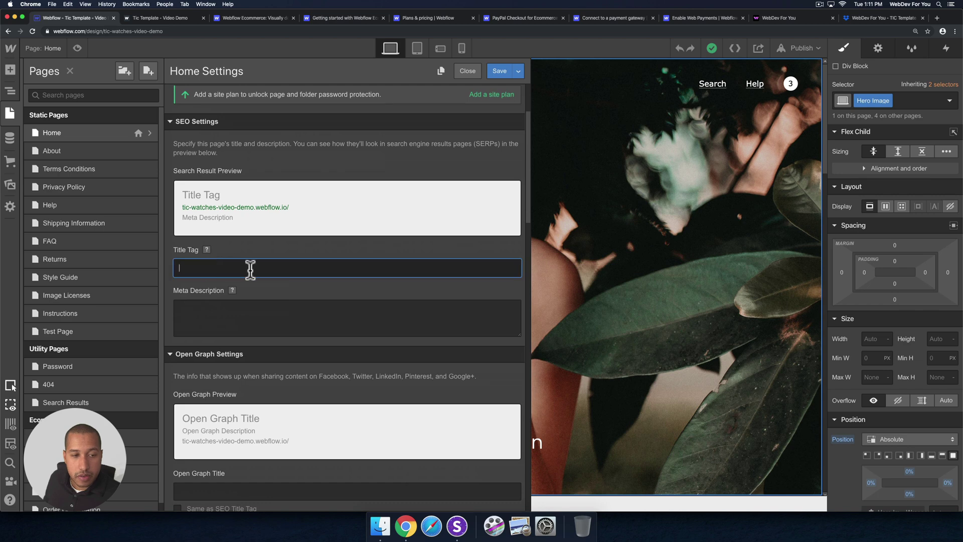
click(240, 309)
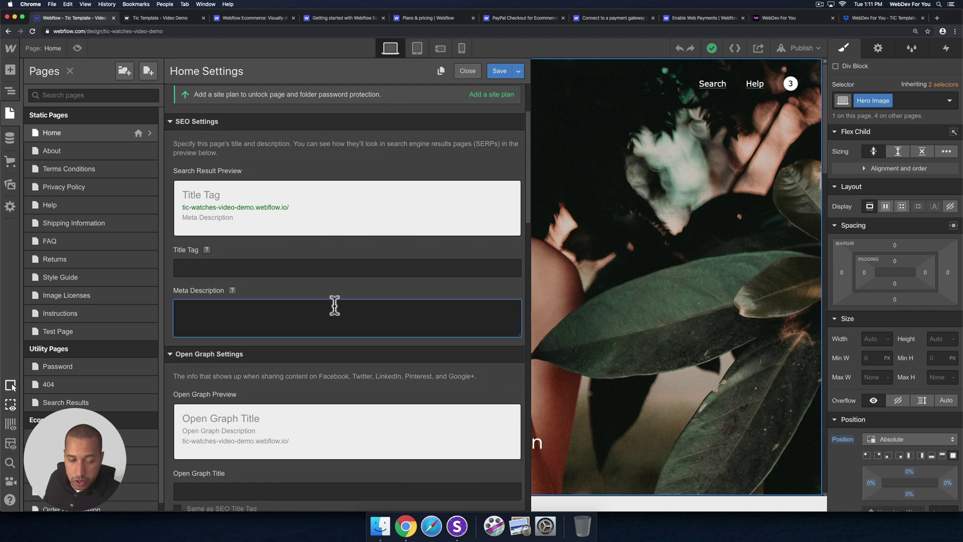
click(223, 265)
click(240, 318)
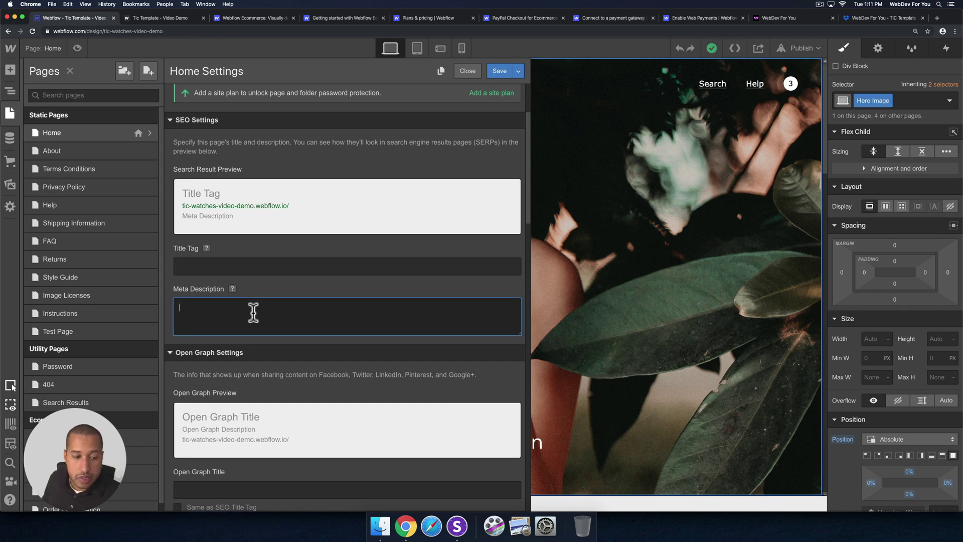
Examine the Home page's Open Graph fields and its Site Search Settings.
scroll(248, 311, down, 5)
click(236, 352)
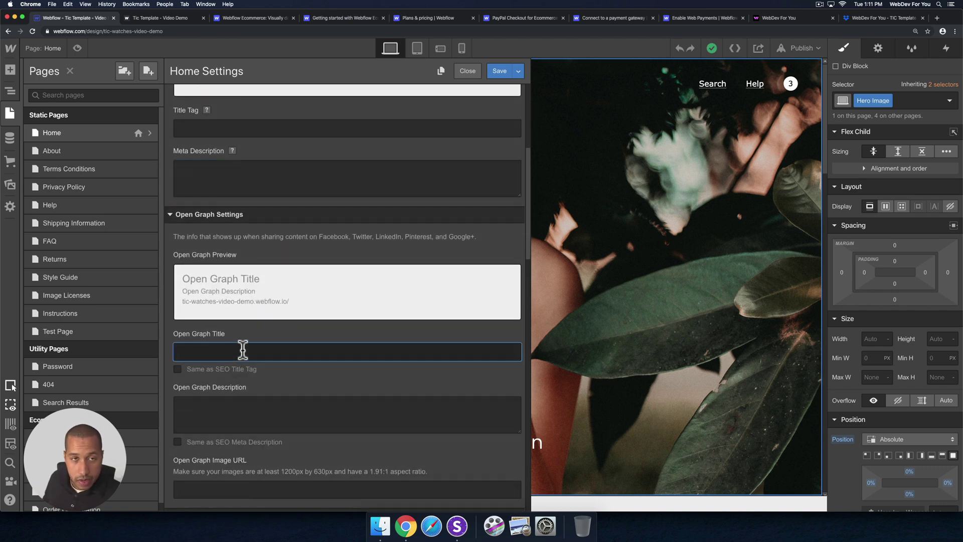
scroll(247, 345, down, 3)
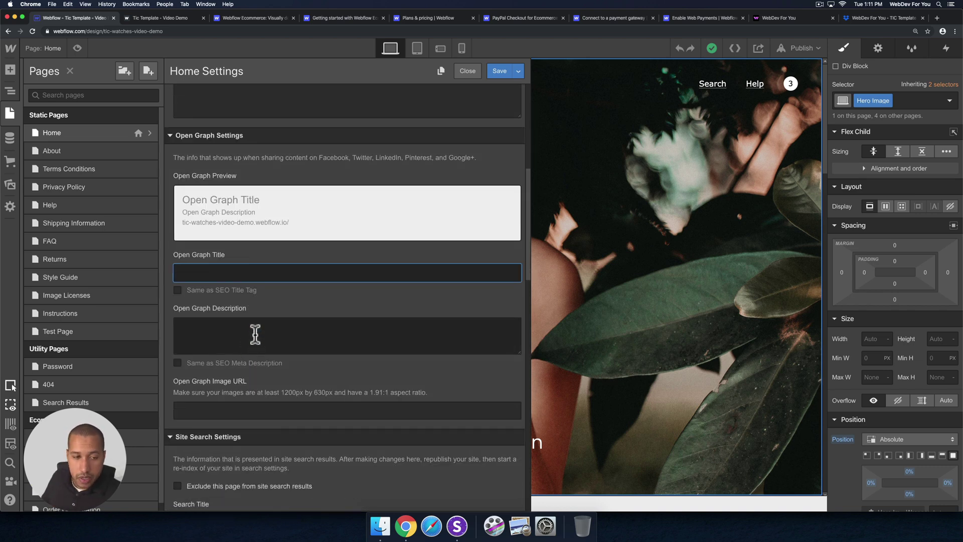
scroll(271, 297, down, 6)
scroll(270, 293, down, 2)
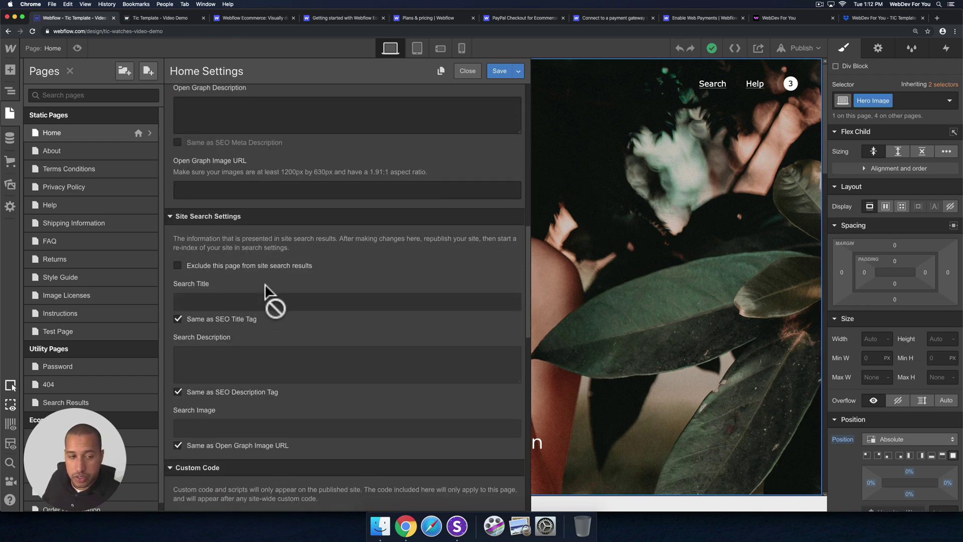
scroll(258, 313, up, 5)
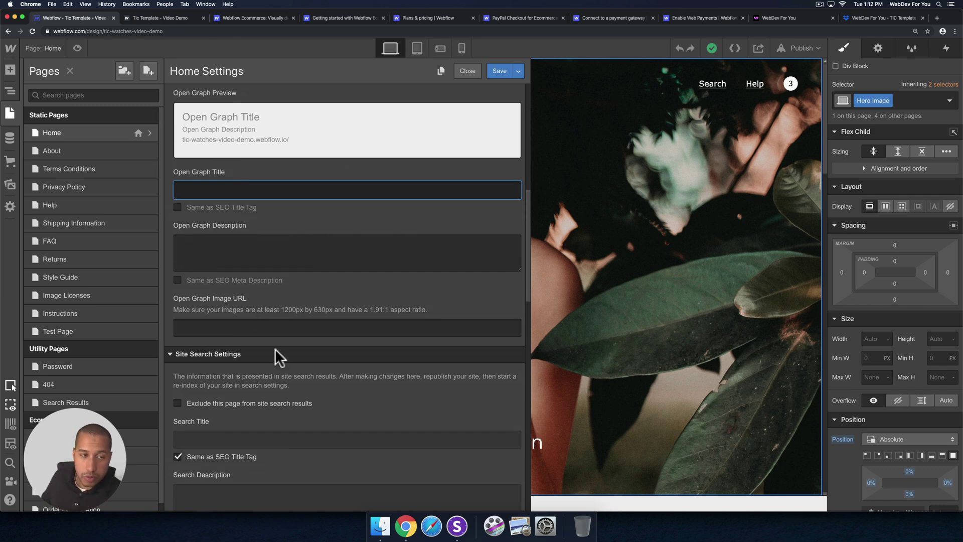
scroll(259, 328, up, 15)
scroll(251, 337, down, 20)
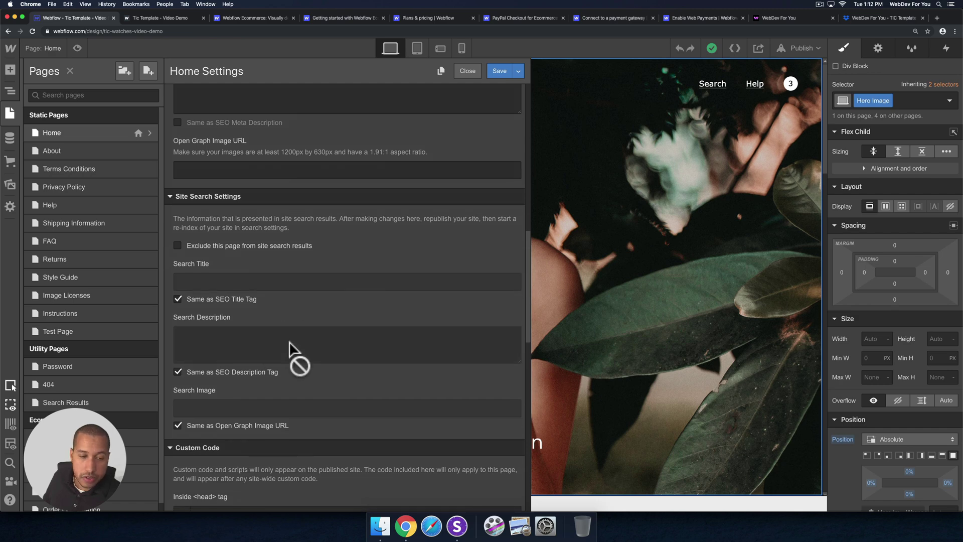
Examine the Home page's Custom Code settings, and view the About page's settings down to its body code.
scroll(293, 346, down, 5)
scroll(291, 338, down, 5)
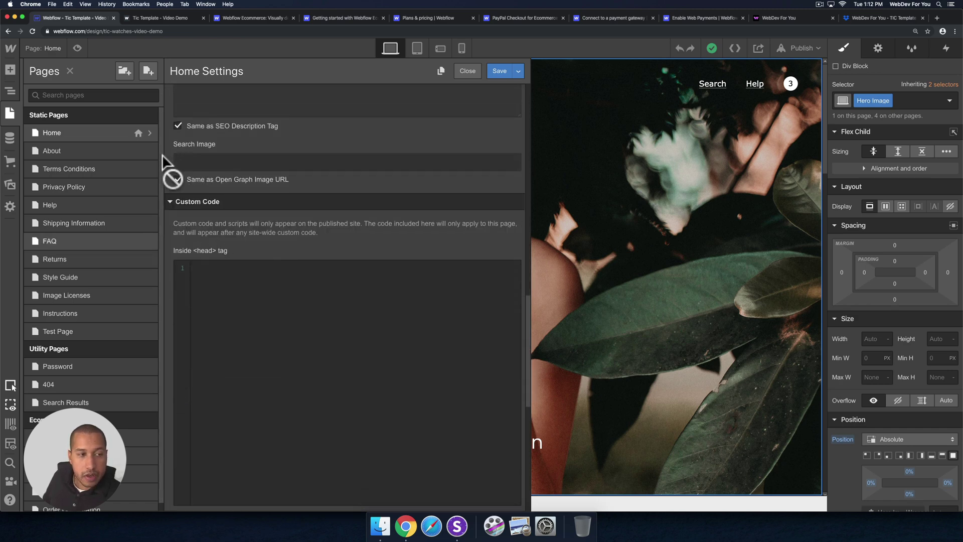
click(149, 150)
scroll(326, 290, down, 20)
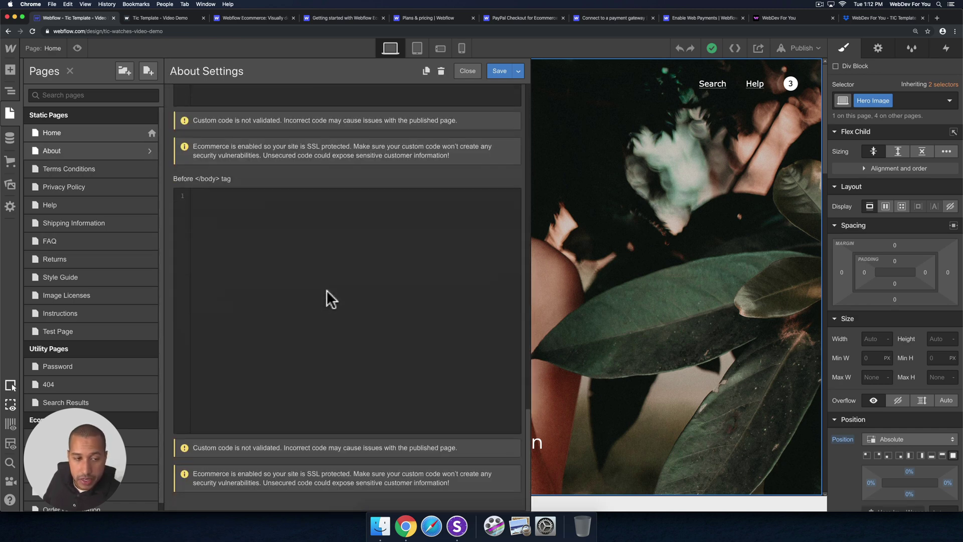
In the Products Template's SEO Settings, add the Description field to the Meta Description and the Name field to the Title Tag.
click(152, 437)
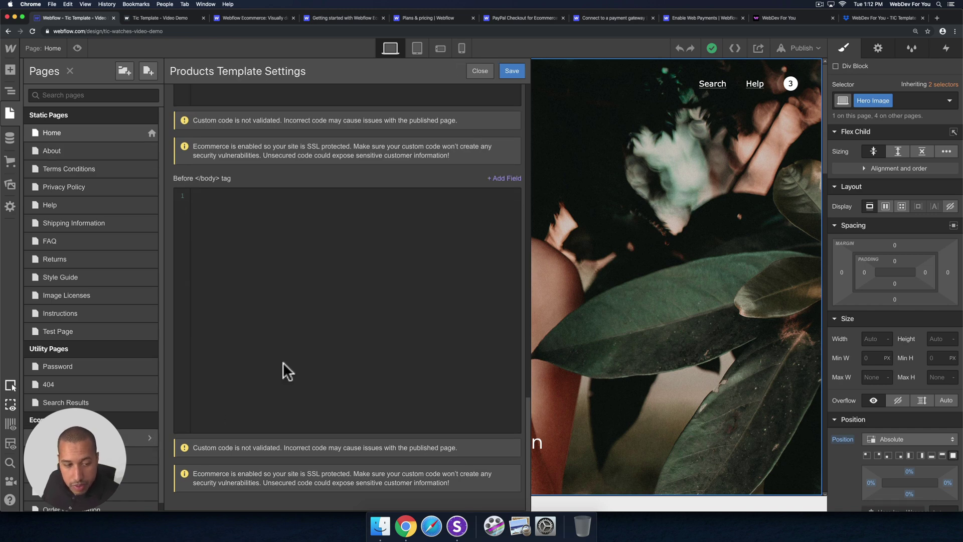
scroll(274, 337, up, 20)
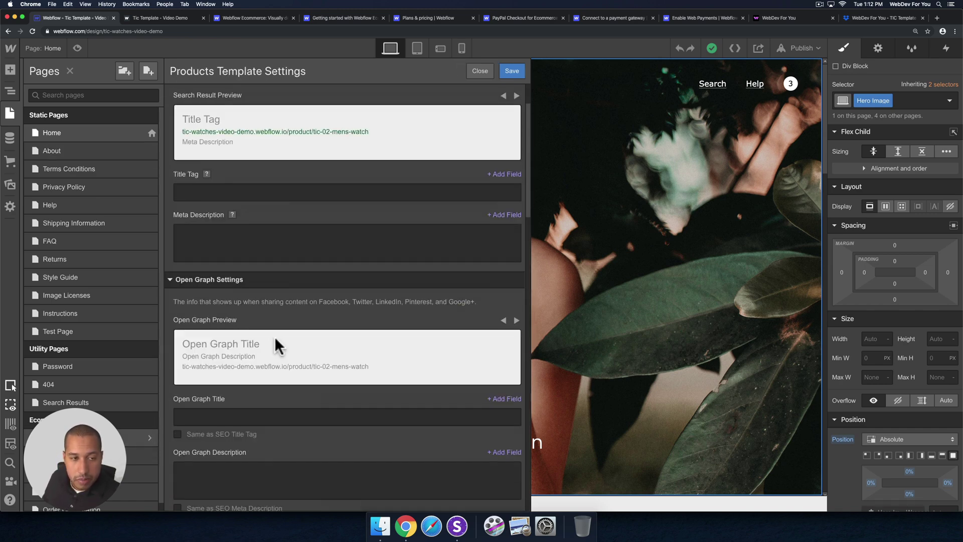
click(252, 320)
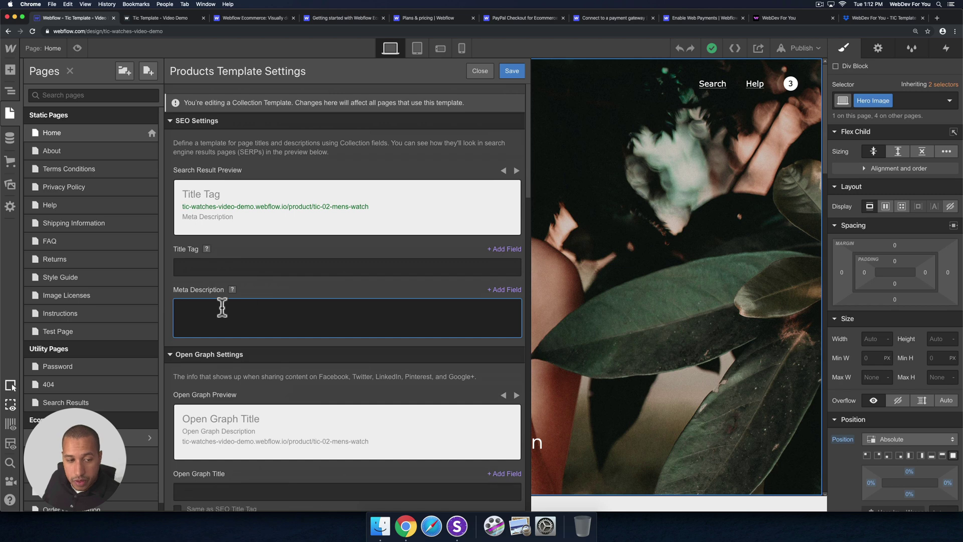
click(498, 290)
click(401, 101)
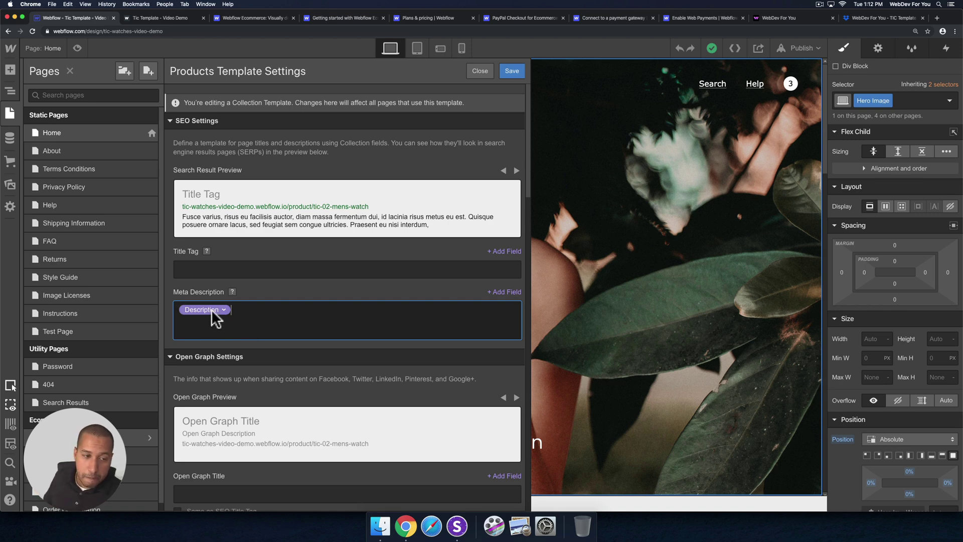
click(223, 268)
click(502, 250)
click(442, 276)
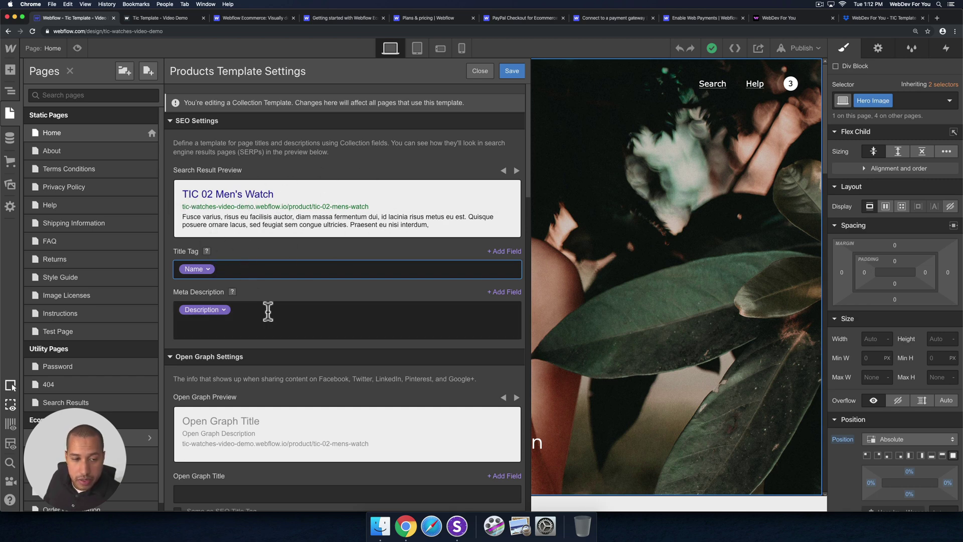
Discard the Products Template changes and examine the SEO Settings of the Categories Template.
scroll(267, 313, down, 10)
scroll(266, 313, down, 10)
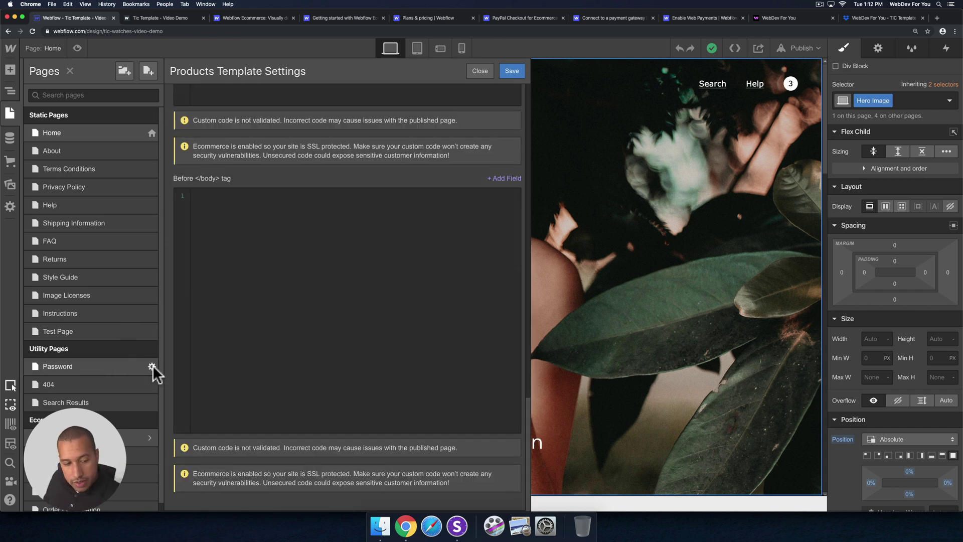
click(150, 455)
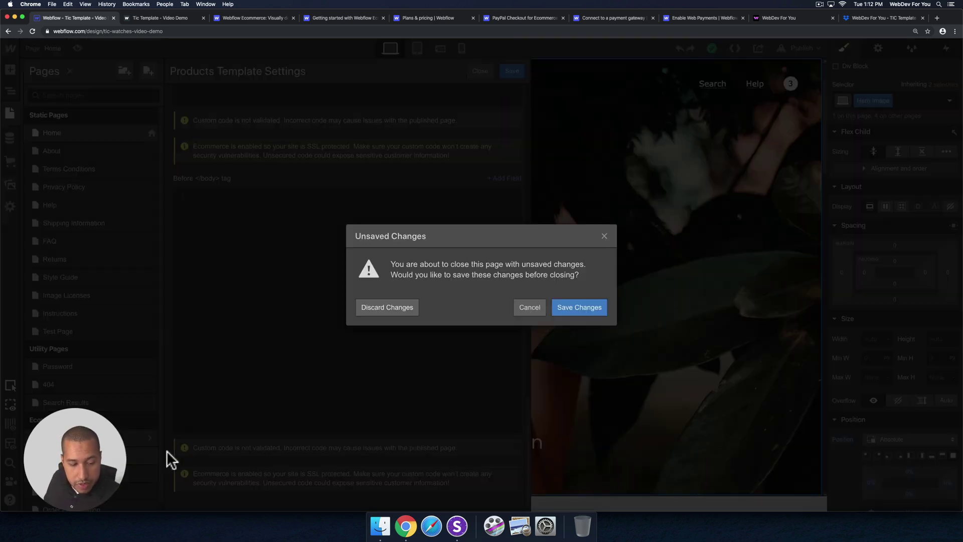
click(397, 308)
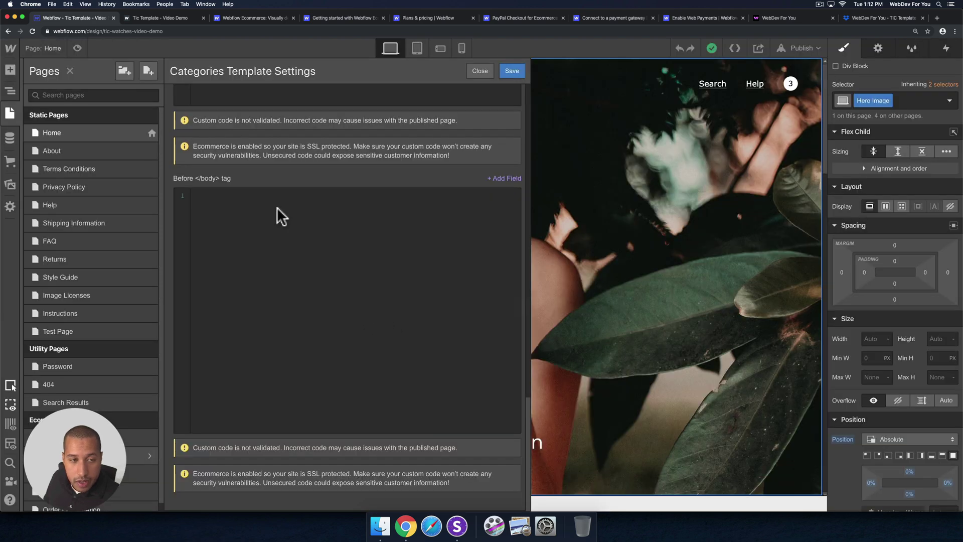
scroll(257, 213, up, 10)
scroll(258, 215, up, 5)
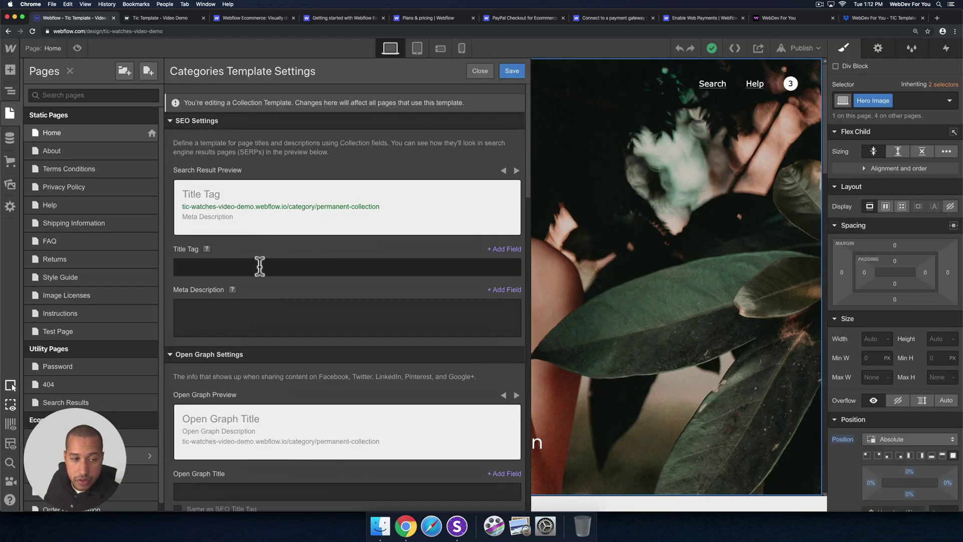
click(275, 325)
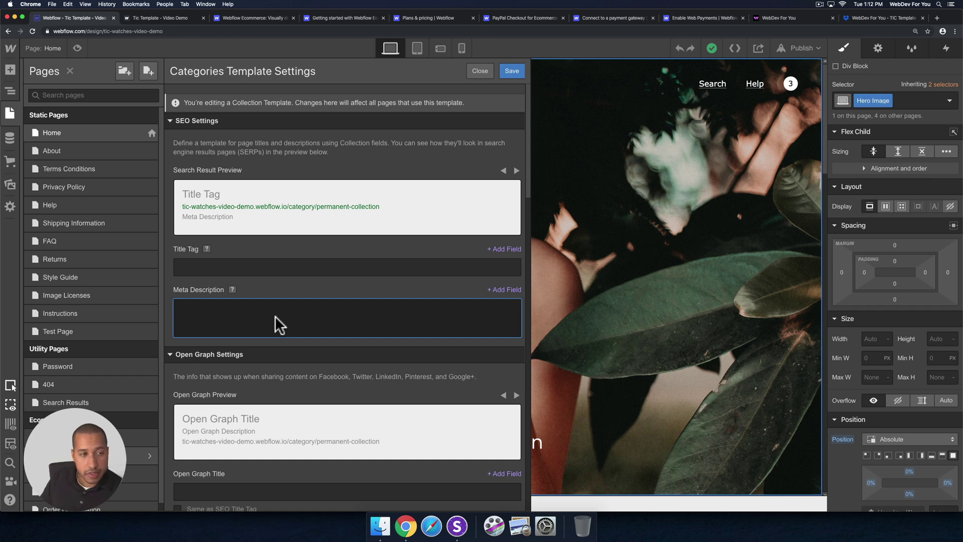
View the Inventory sync services under the site's Ecommerce Integrations settings.
click(10, 163)
click(9, 207)
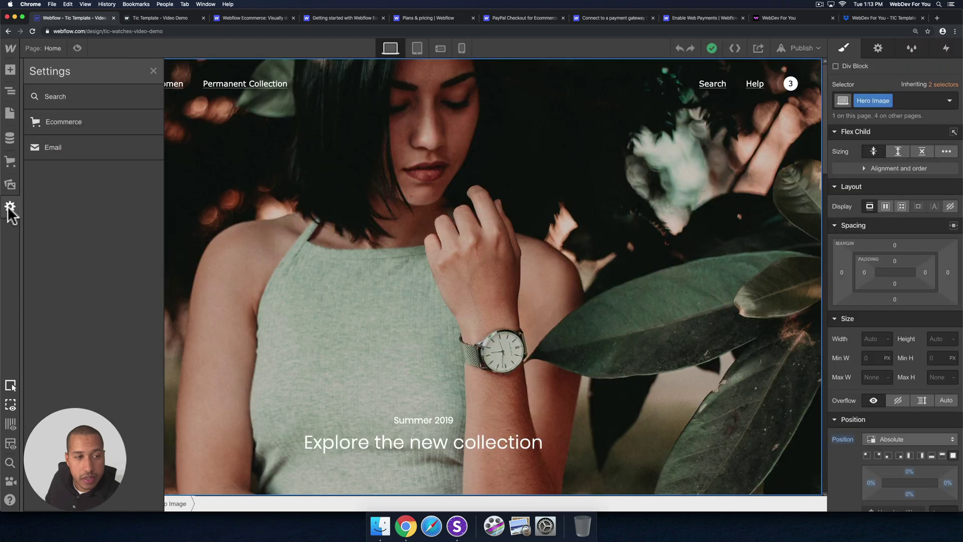
click(84, 121)
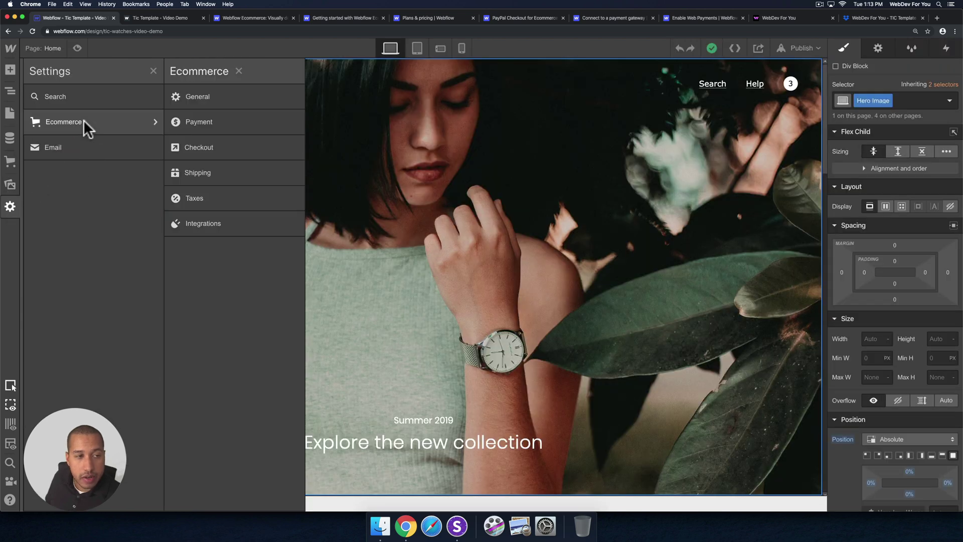
click(201, 224)
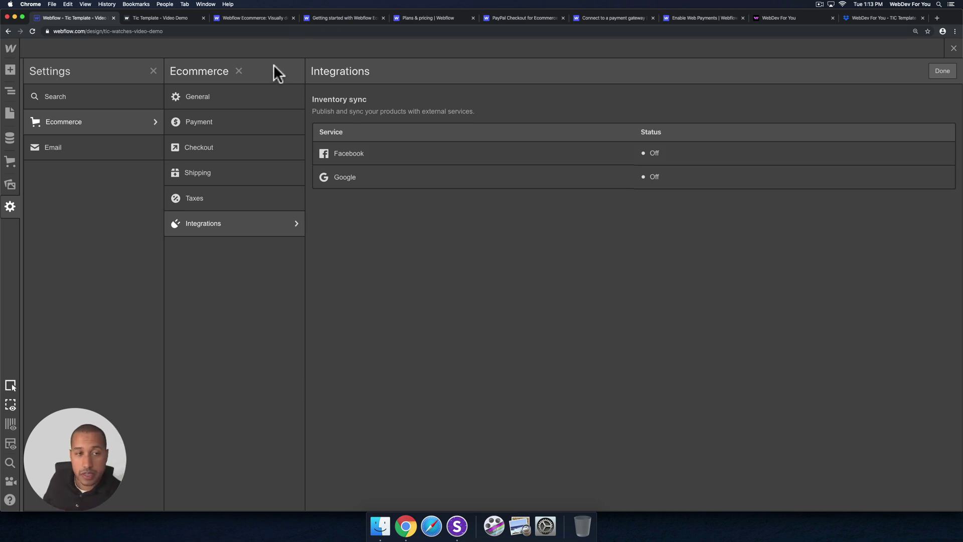
Leave the Designer for the Project Settings and skim the project's SEO section.
click(10, 112)
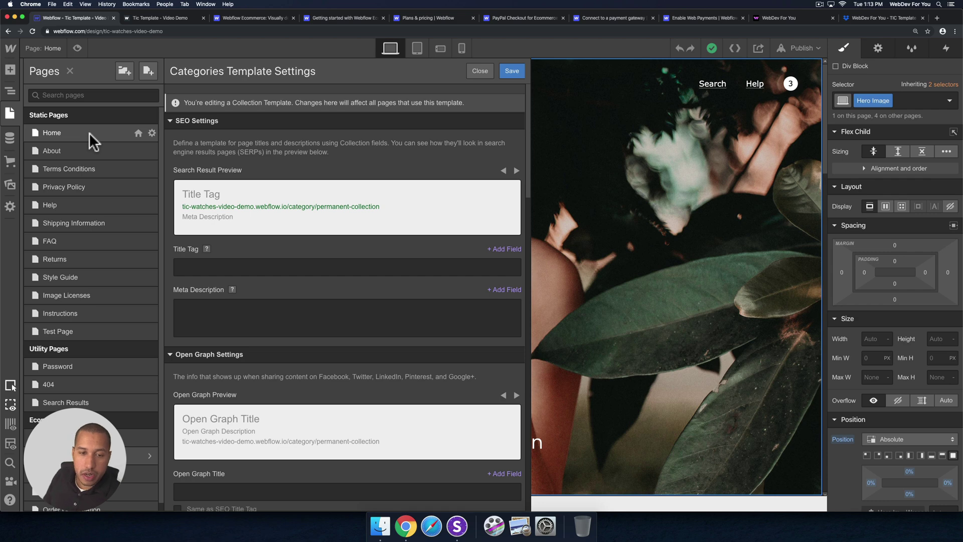
mouse_move(12, 52)
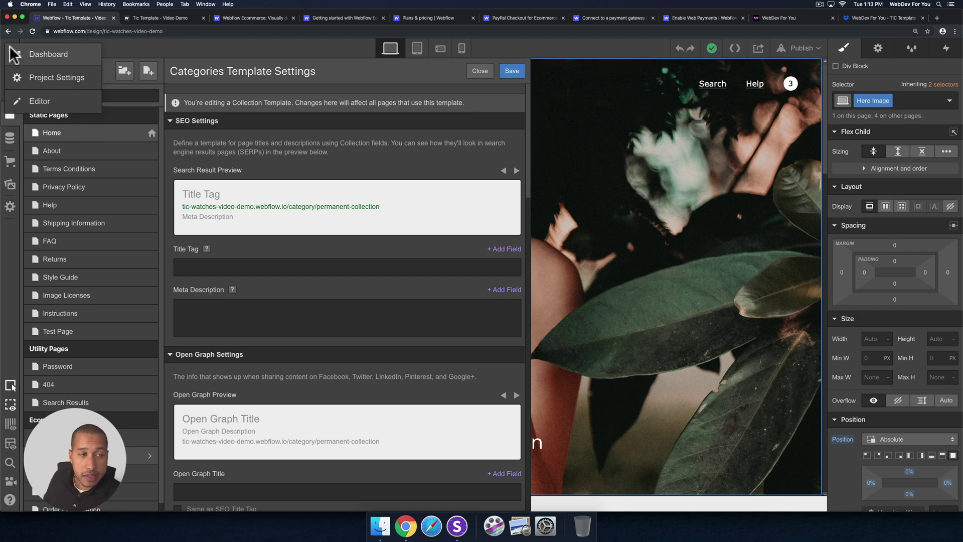
click(34, 78)
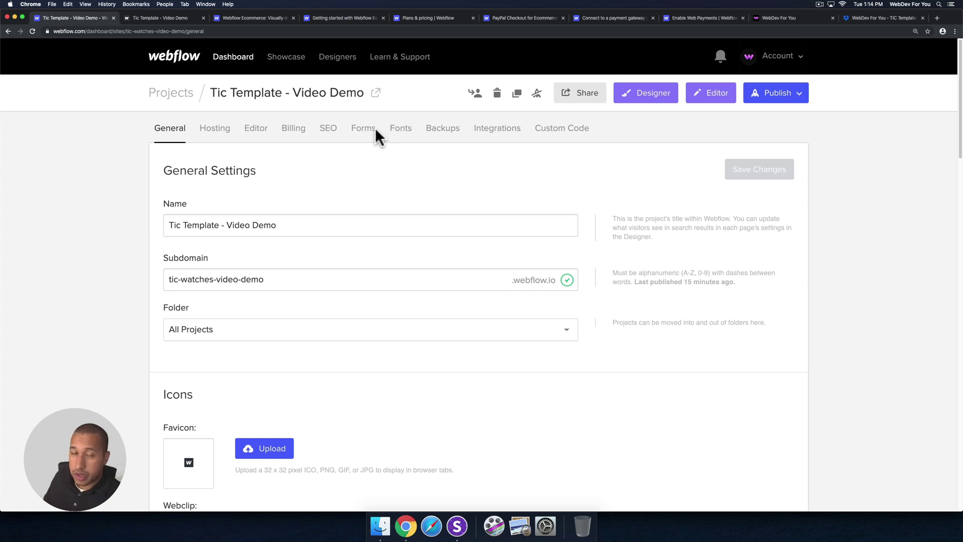
click(331, 133)
scroll(358, 215, down, 3)
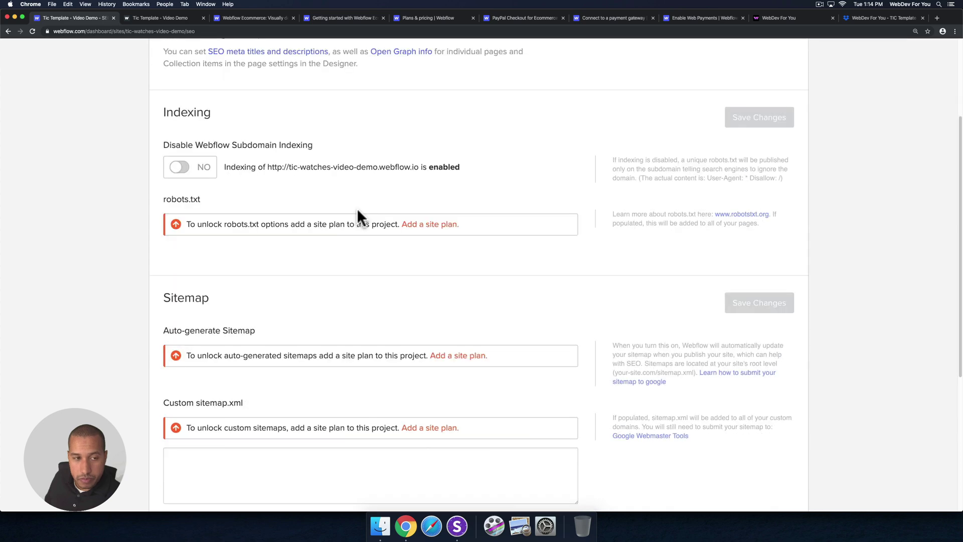
scroll(357, 208, up, 3)
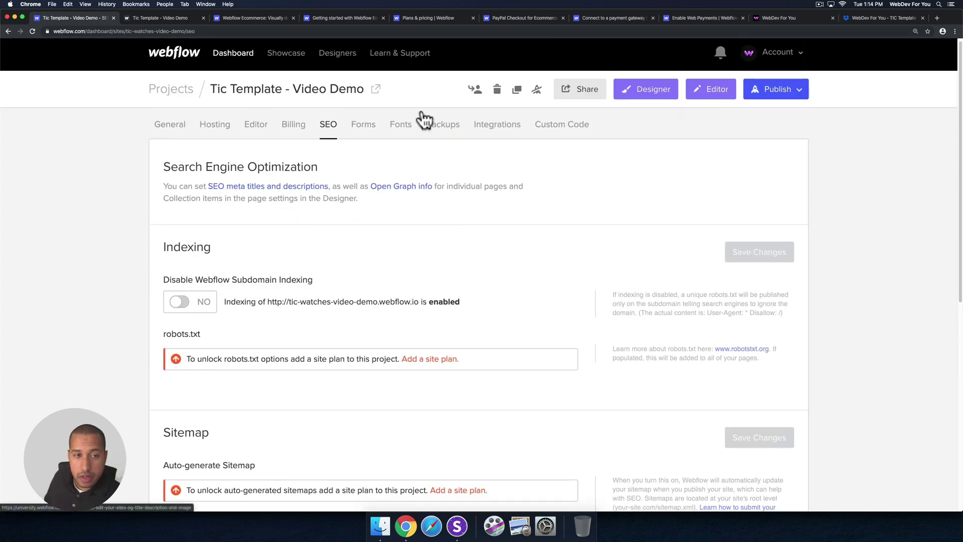
Examine the project's subdomain indexing, robots.txt, Sitemap and Google Site Verification settings.
click(327, 131)
scroll(322, 157, down, 1)
scroll(321, 161, up, 2)
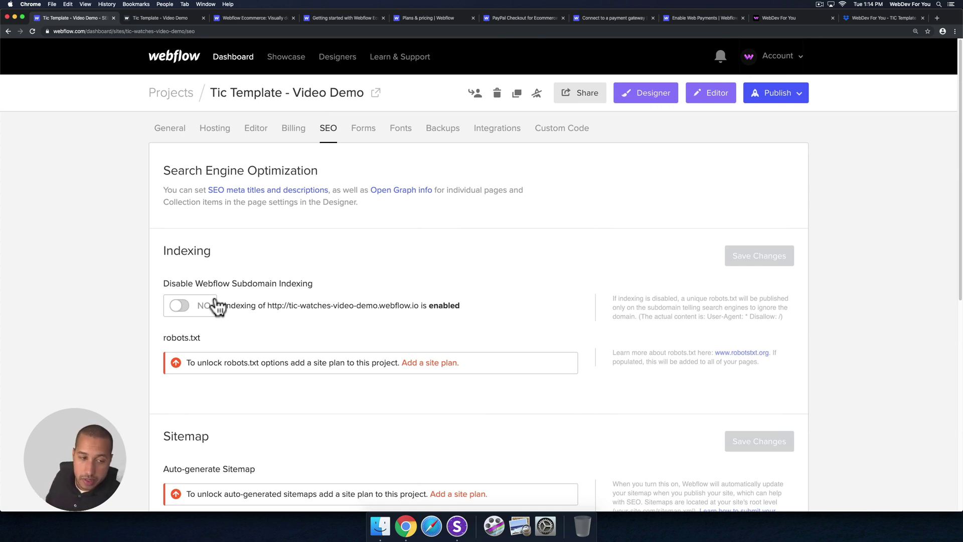
scroll(262, 252, down, 5)
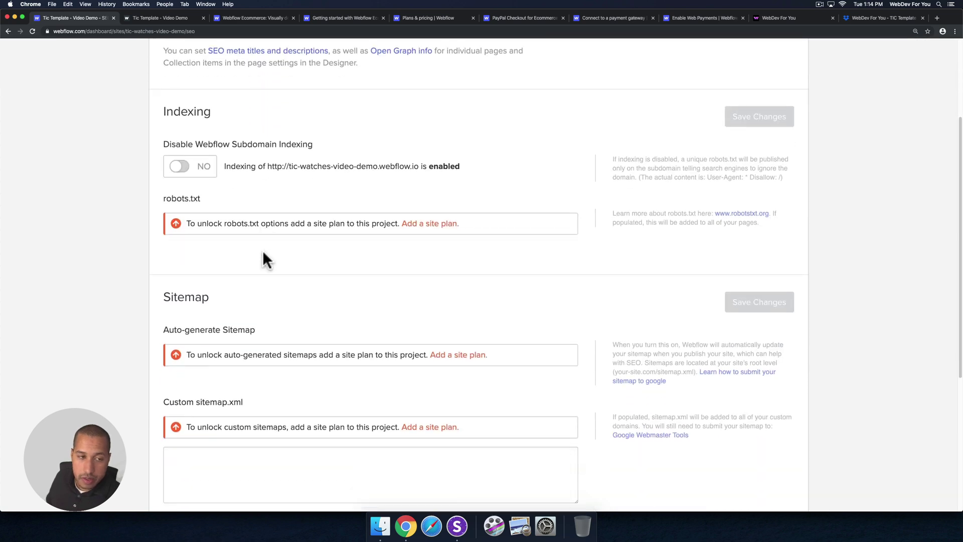
scroll(263, 251, down, 8)
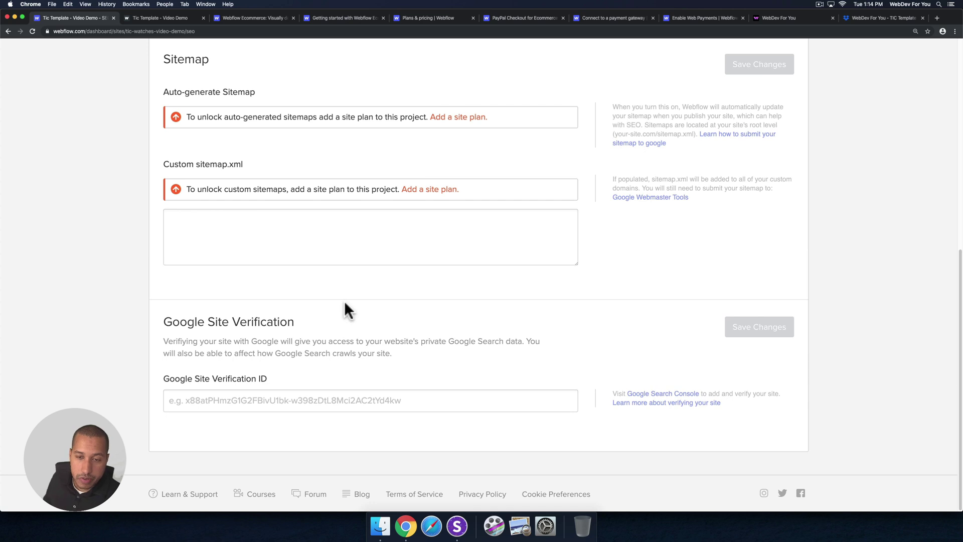
scroll(345, 304, up, 13)
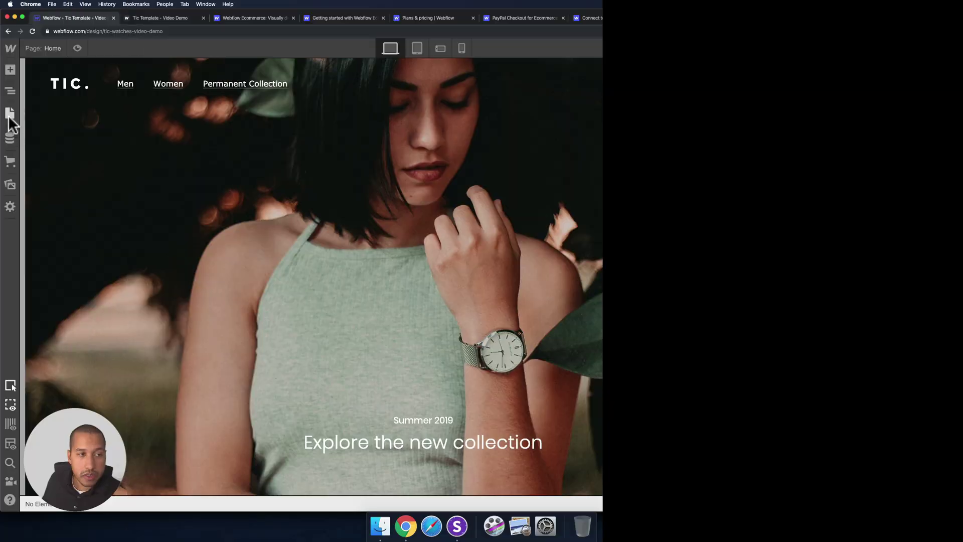
Open the Style Guide page in the Designer and examine its heading, paragraph, list and button styles.
click(10, 112)
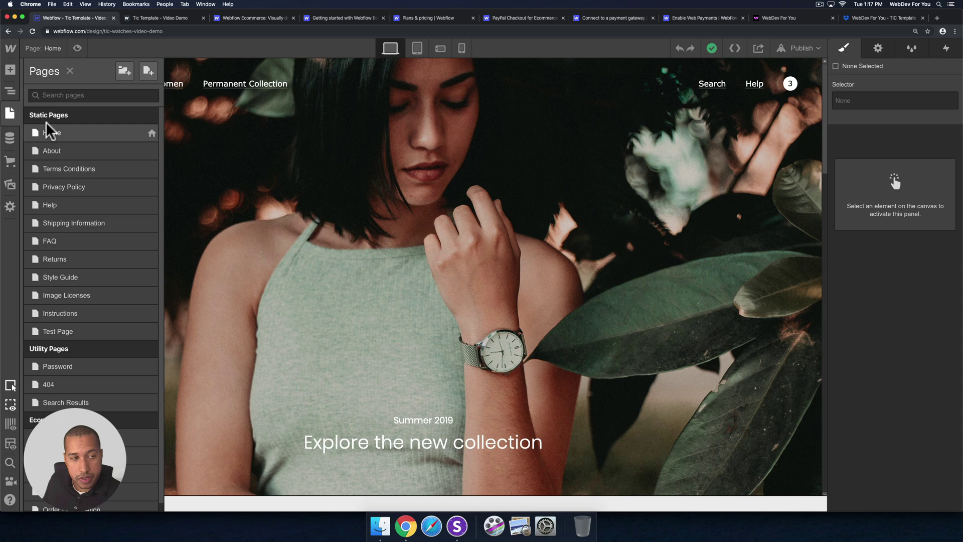
click(58, 273)
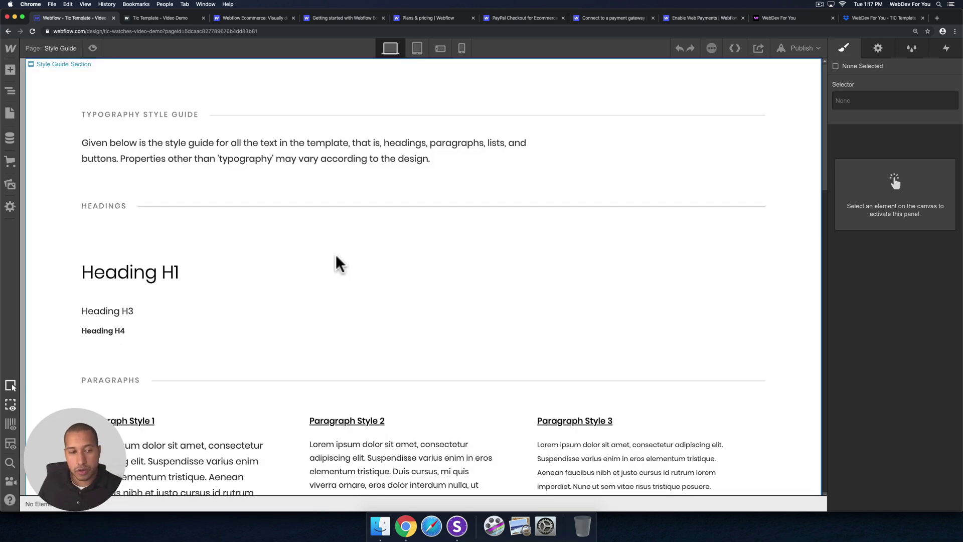
click(148, 269)
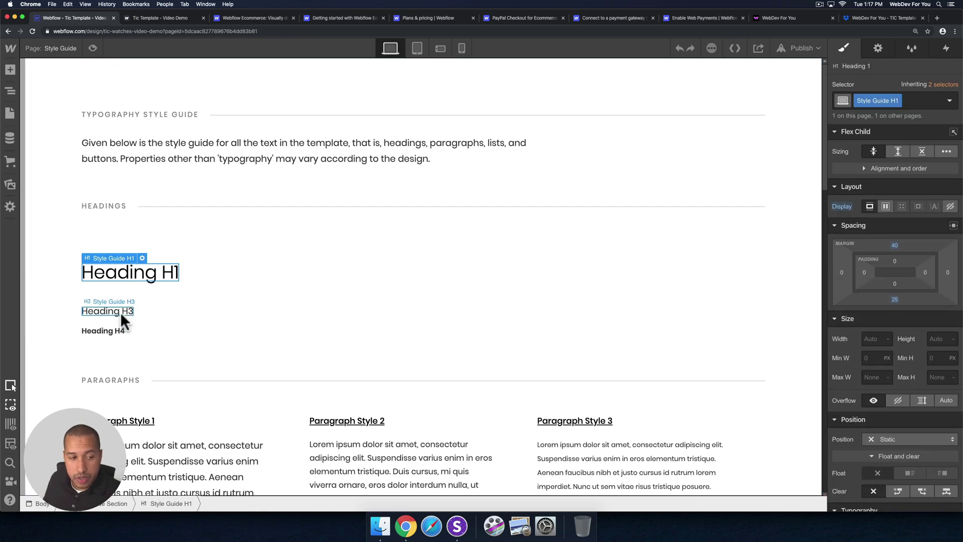
scroll(185, 362, down, 10)
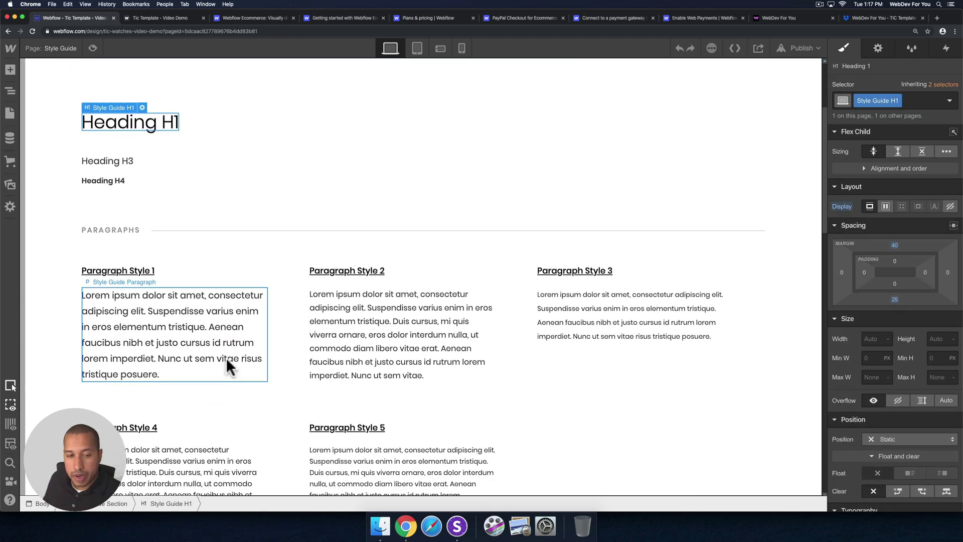
scroll(242, 328, down, 5)
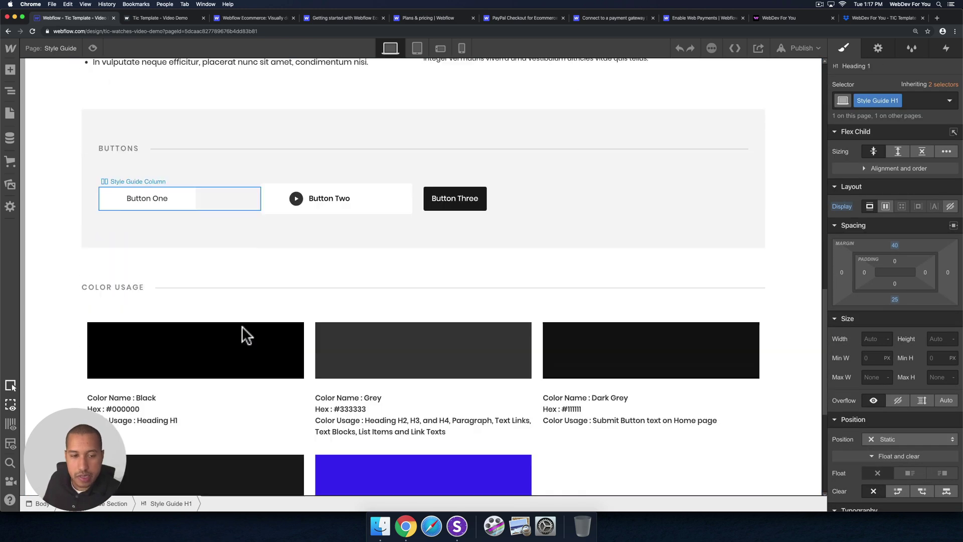
Examine the Style Guide's Color Usage swatches and descriptions, selecting the Grey swatch and its Color Description text.
click(248, 210)
click(446, 203)
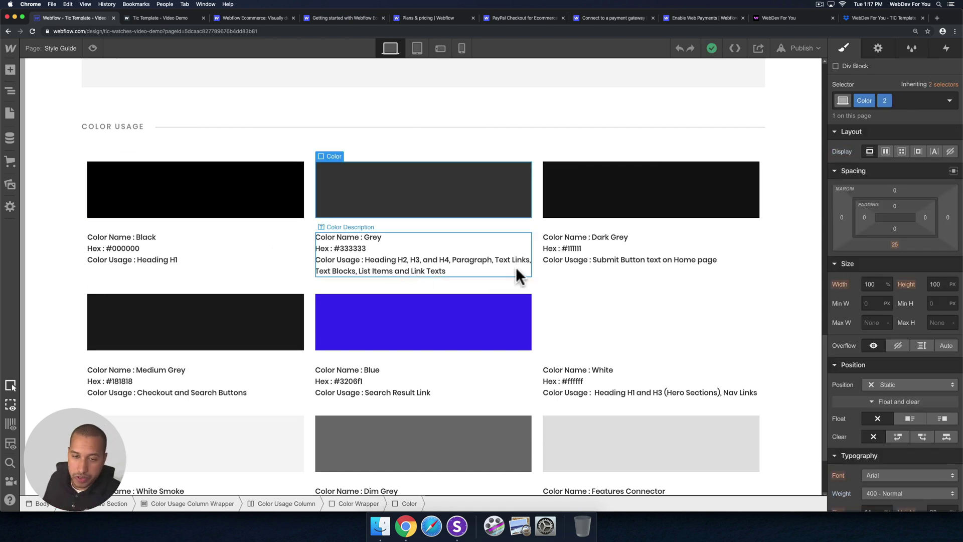
click(454, 269)
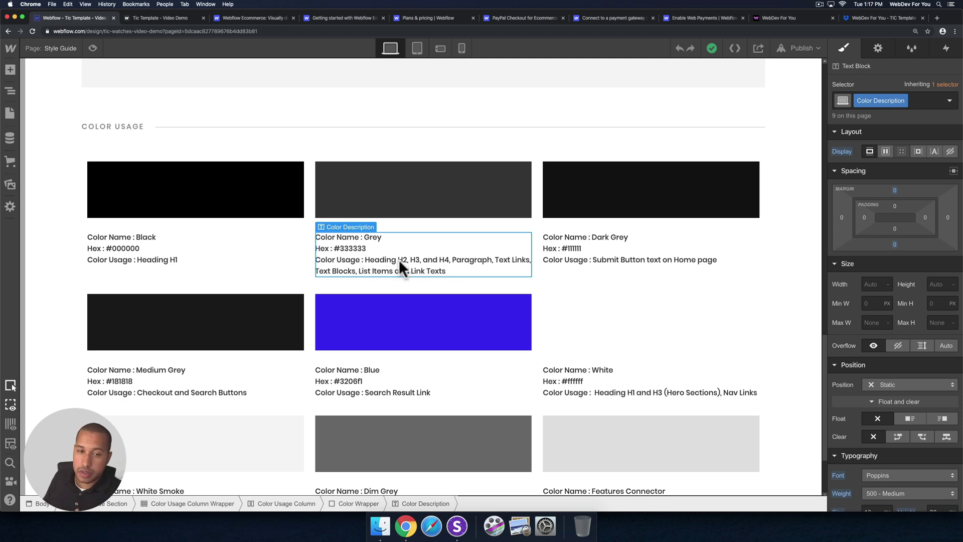
click(477, 195)
click(439, 255)
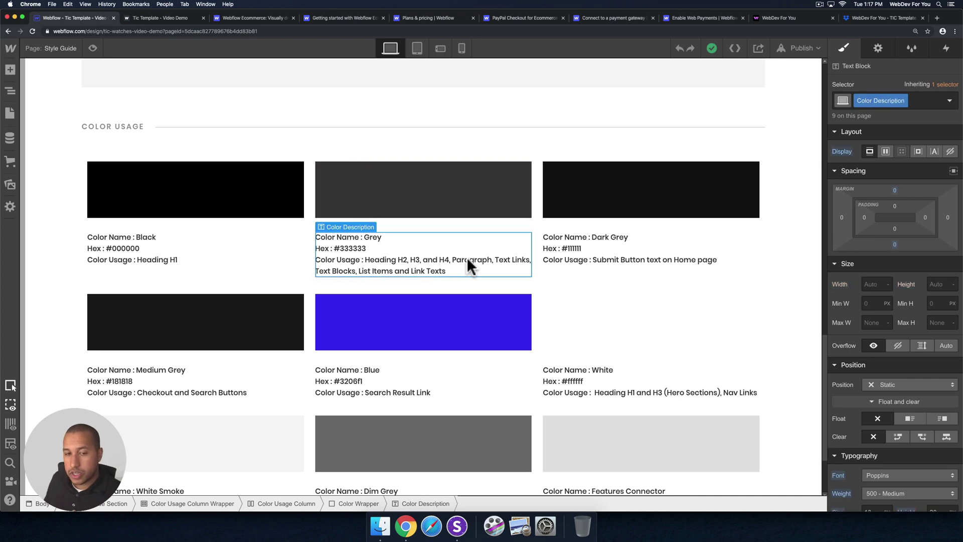
scroll(457, 327, down, 3)
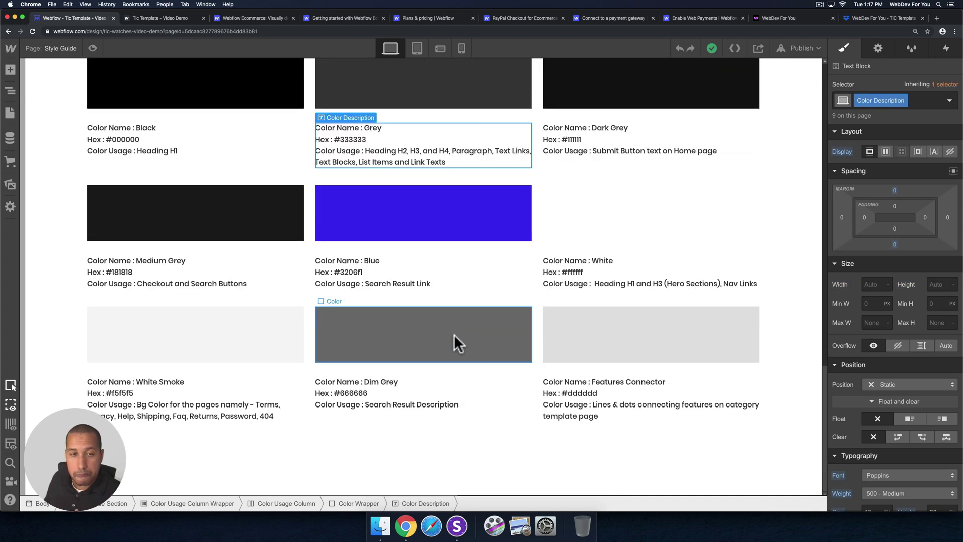
Switch to the template's PDF documentation in Dropbox and examine the Editing 'Mobile Navigation' section.
scroll(453, 334, up, 15)
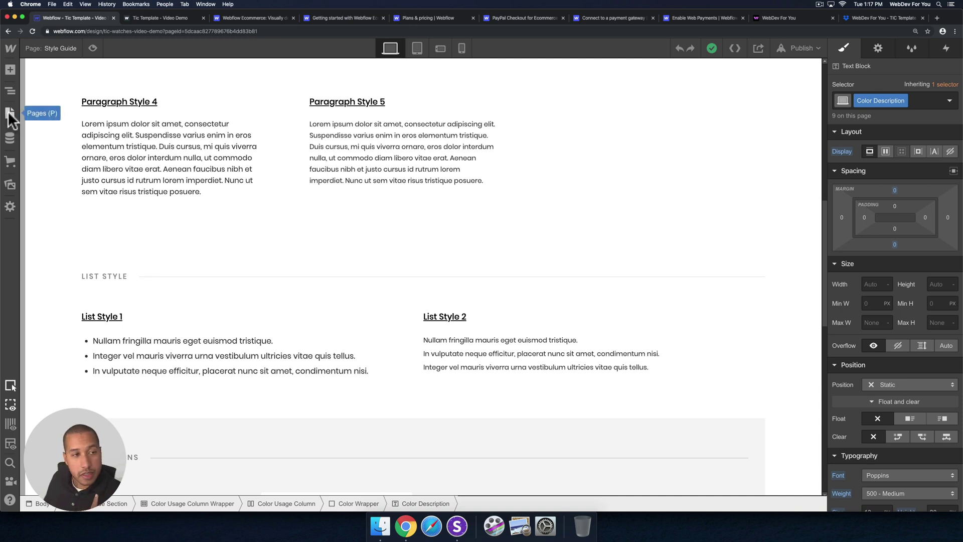
click(857, 19)
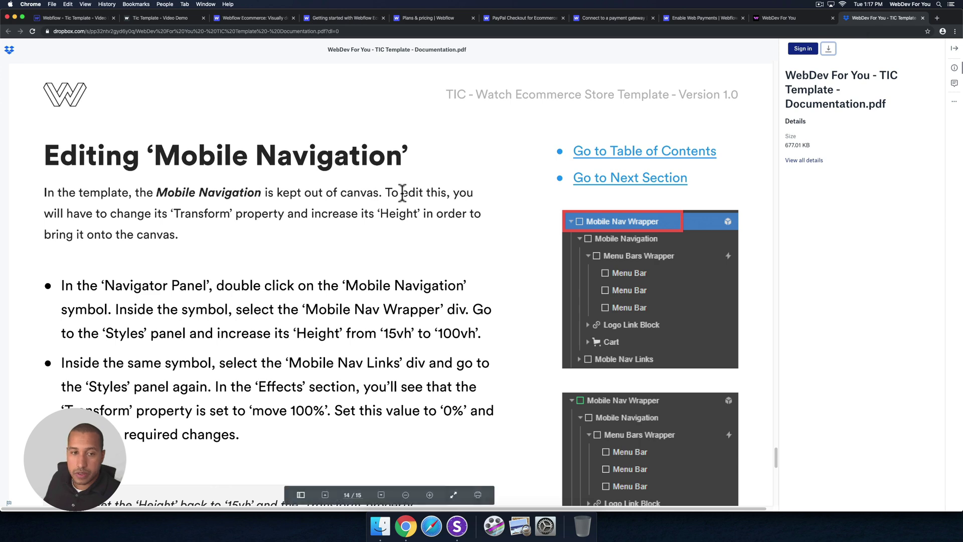
scroll(402, 192, down, 1)
scroll(333, 275, down, 10)
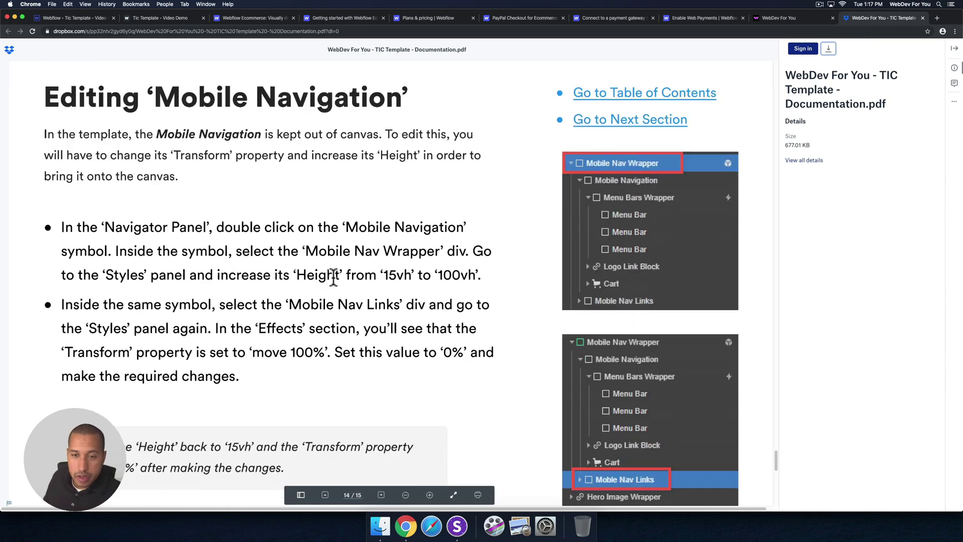
scroll(332, 275, up, 15)
scroll(332, 275, up, 6)
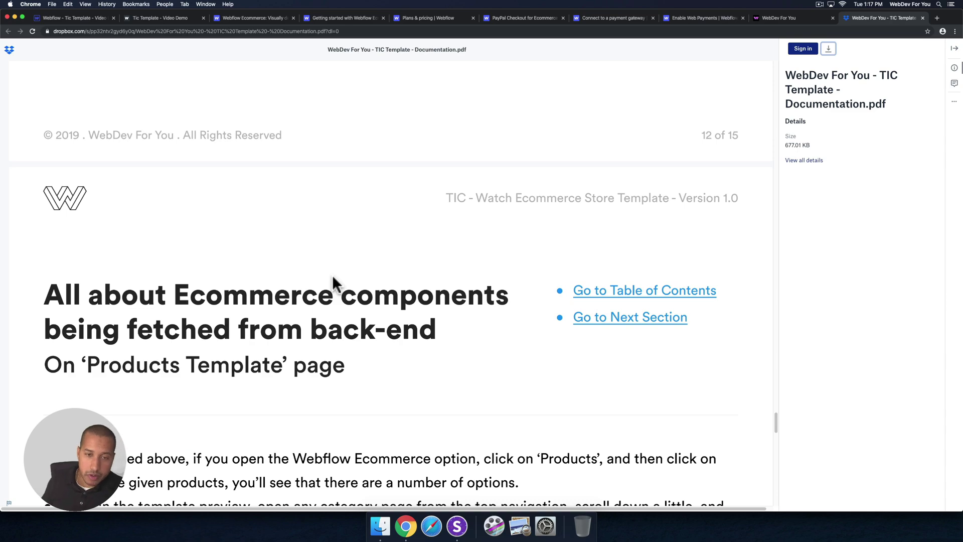
Skim the PDF's color, paragraph style, image license and Ecommerce component pages, ending on the template details page.
scroll(335, 283, up, 20)
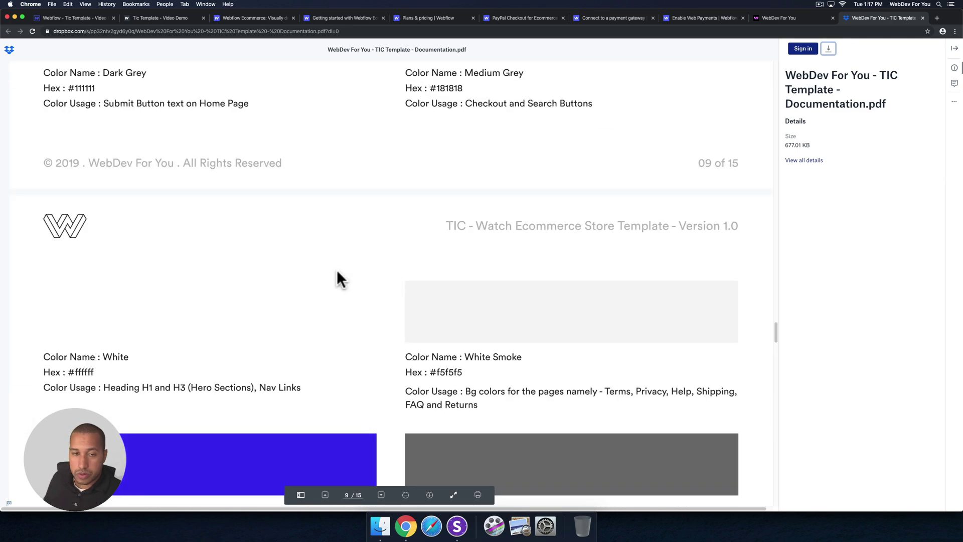
scroll(337, 278, up, 20)
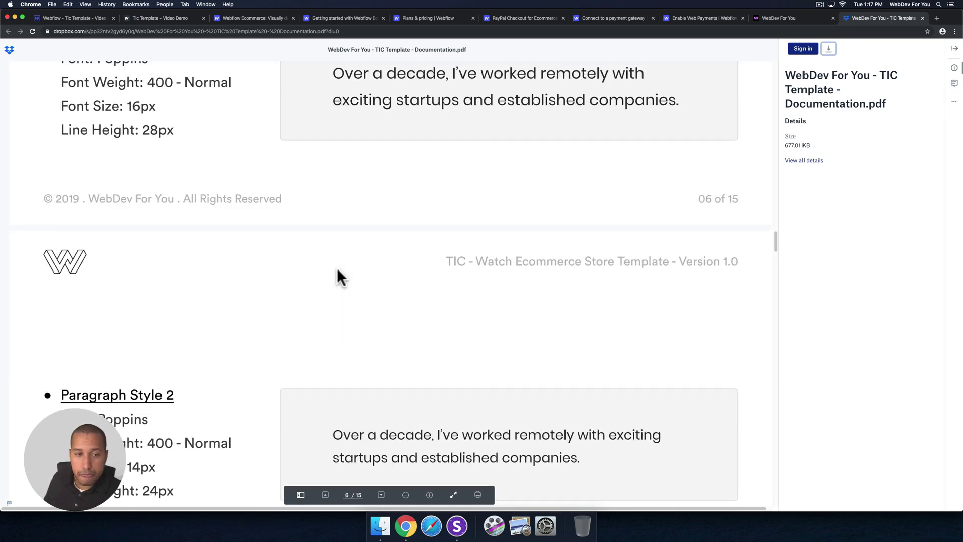
scroll(339, 276, up, 20)
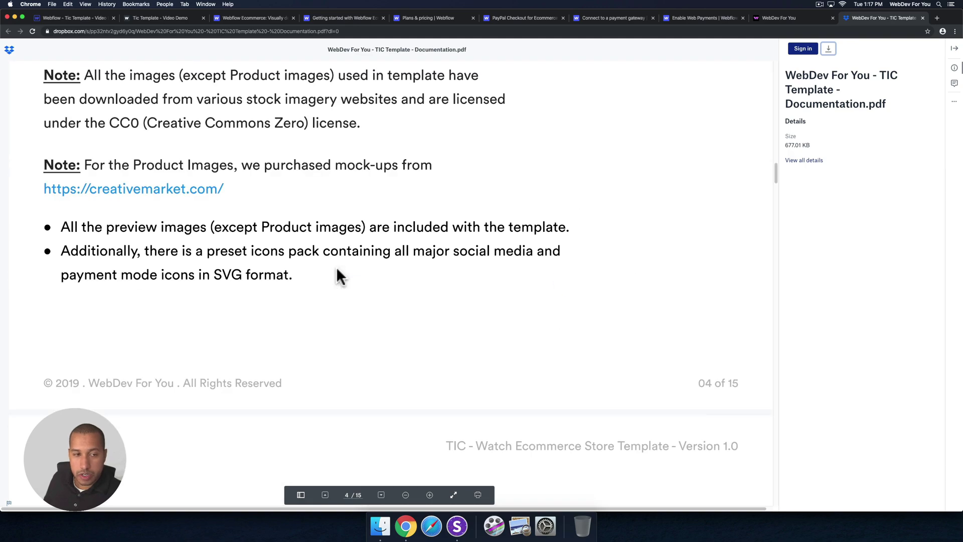
scroll(337, 271, up, 3)
scroll(337, 271, down, 20)
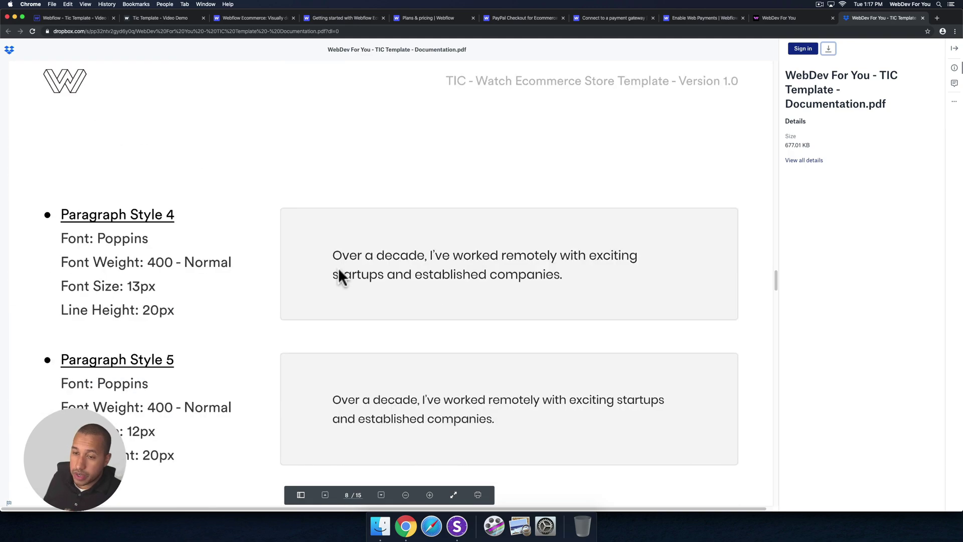
scroll(338, 275, down, 20)
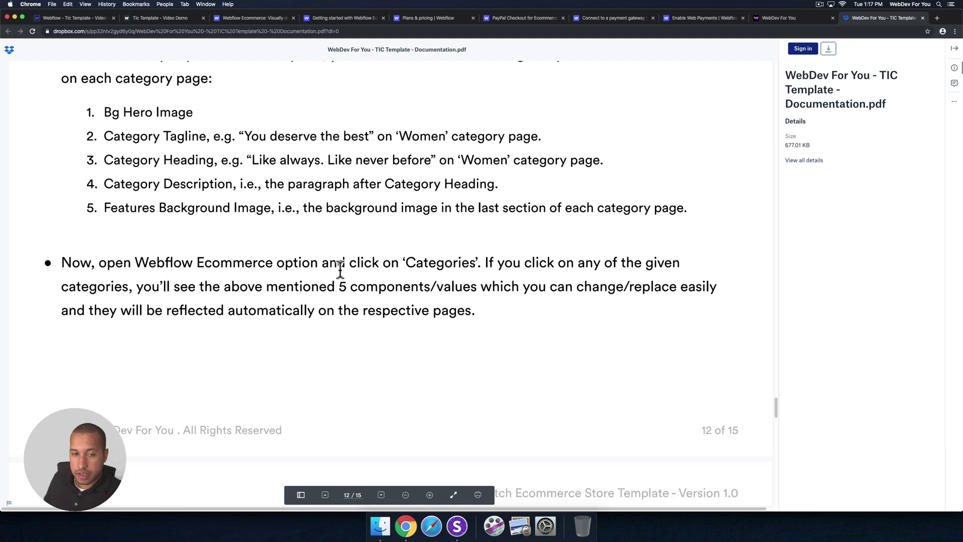
scroll(338, 270, down, 10)
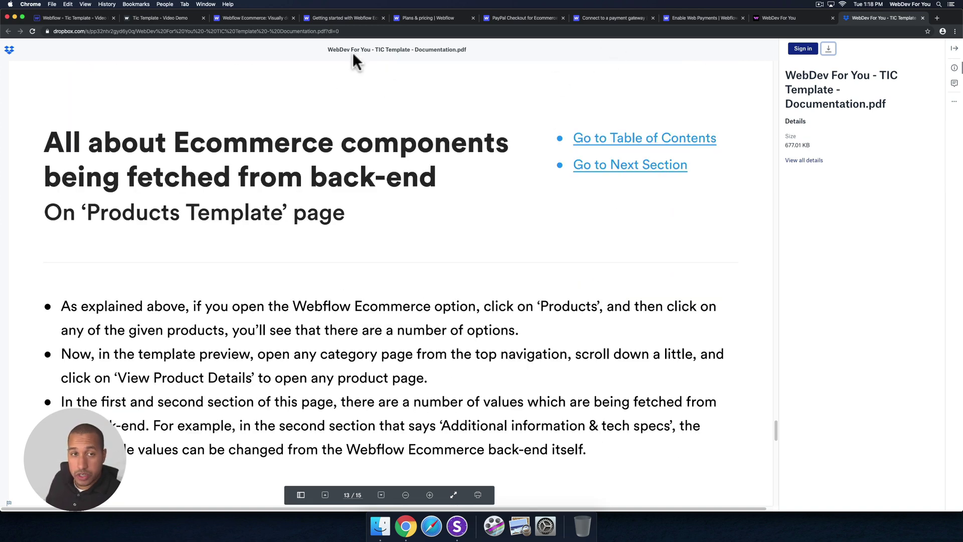
click(776, 18)
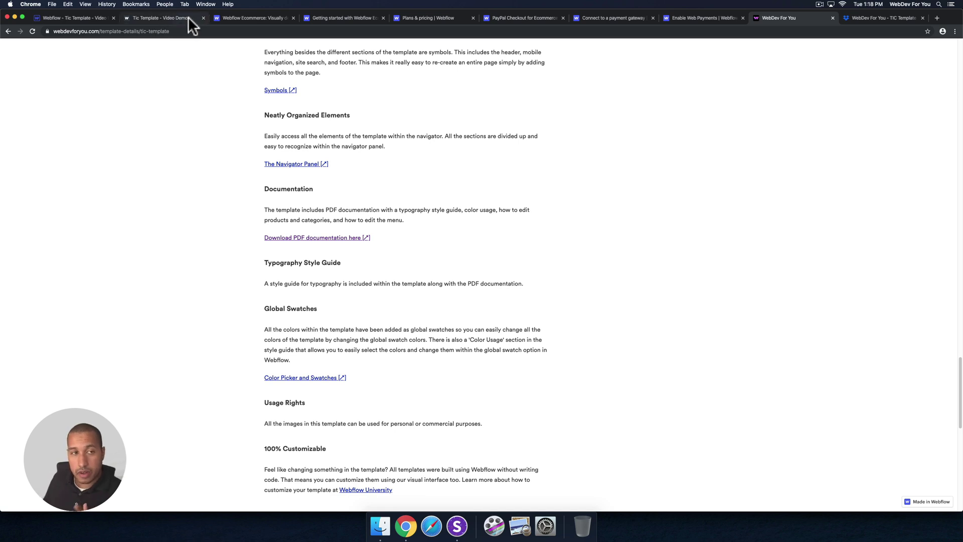
In the Designer, examine the Image Licenses page with its license paragraph selected and the Instructions page's video tutorial list.
click(73, 18)
click(9, 108)
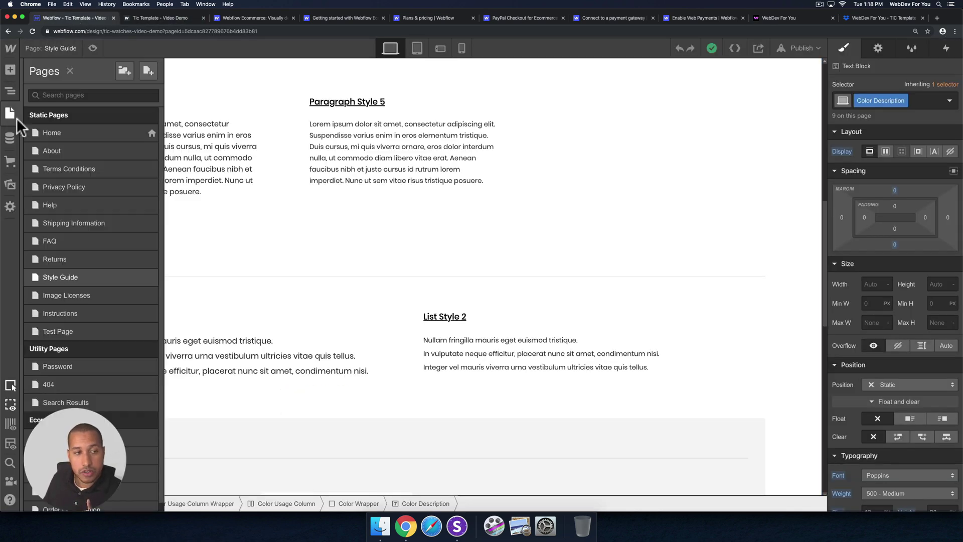
click(62, 296)
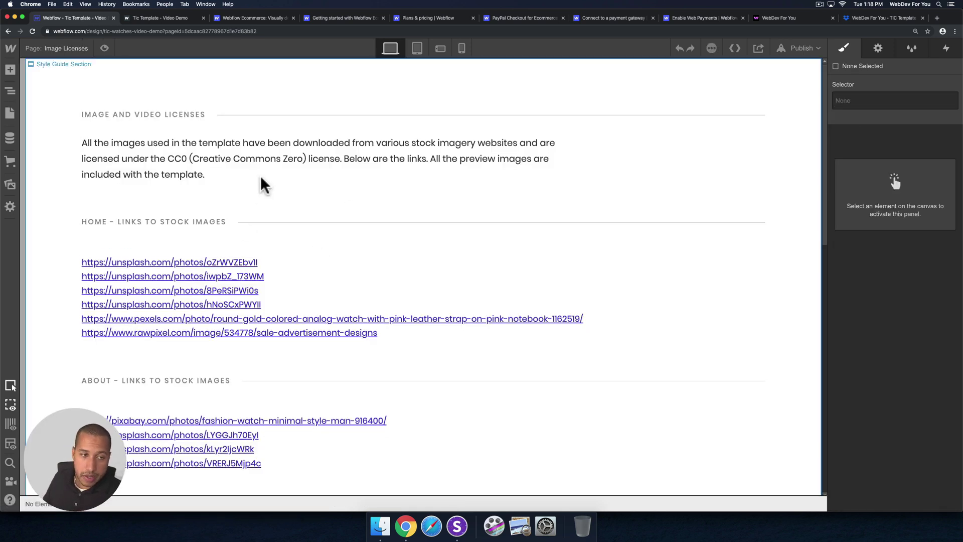
click(139, 154)
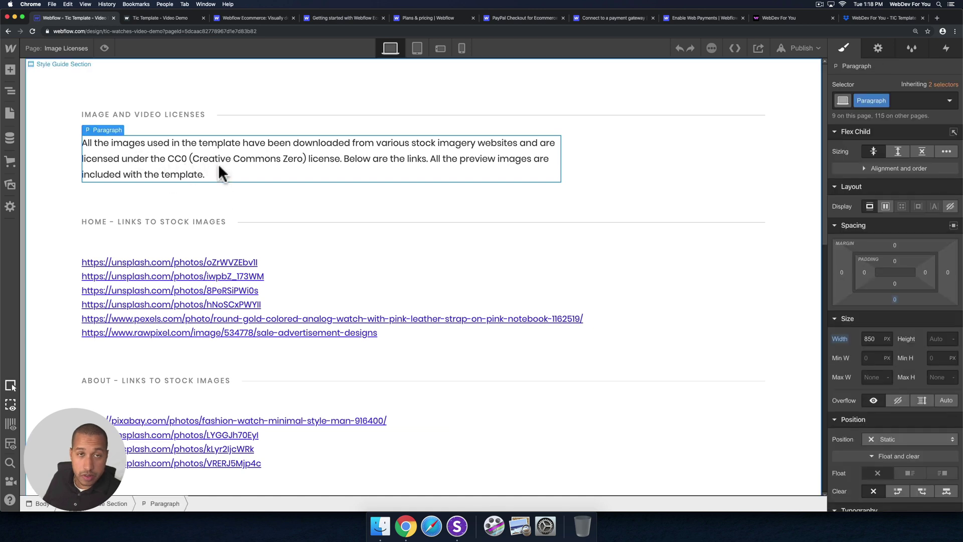
click(14, 111)
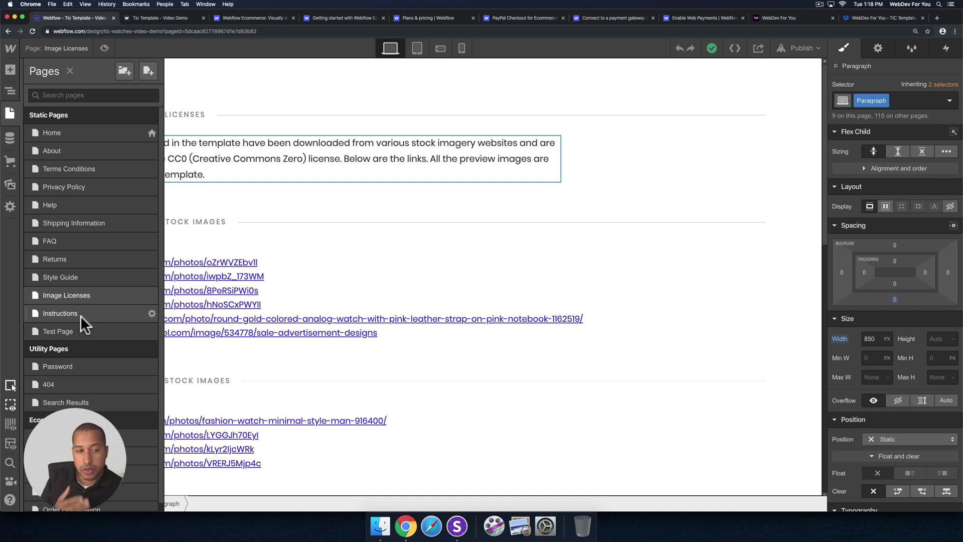
click(80, 314)
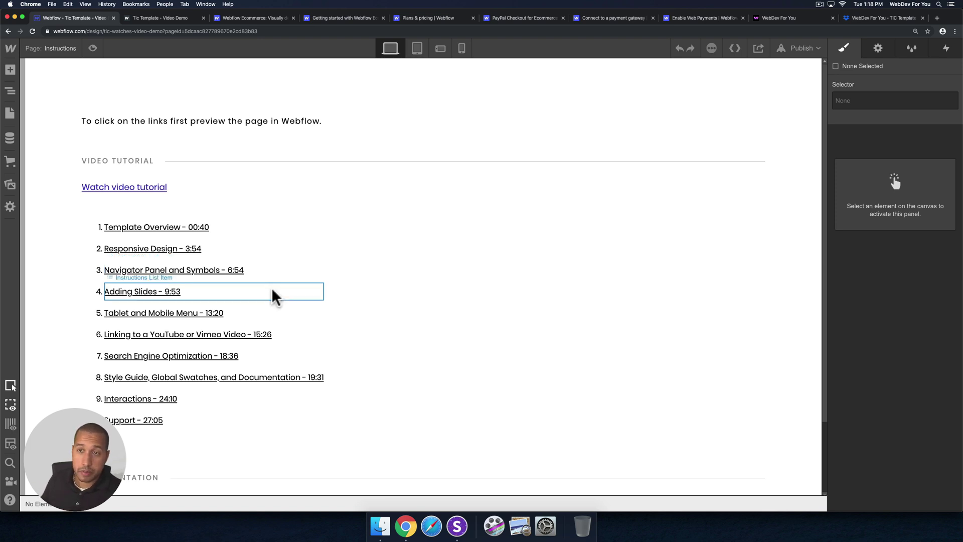
Open the Support section of the TIC template details page and examine its comment area.
click(784, 18)
scroll(576, 155, up, 20)
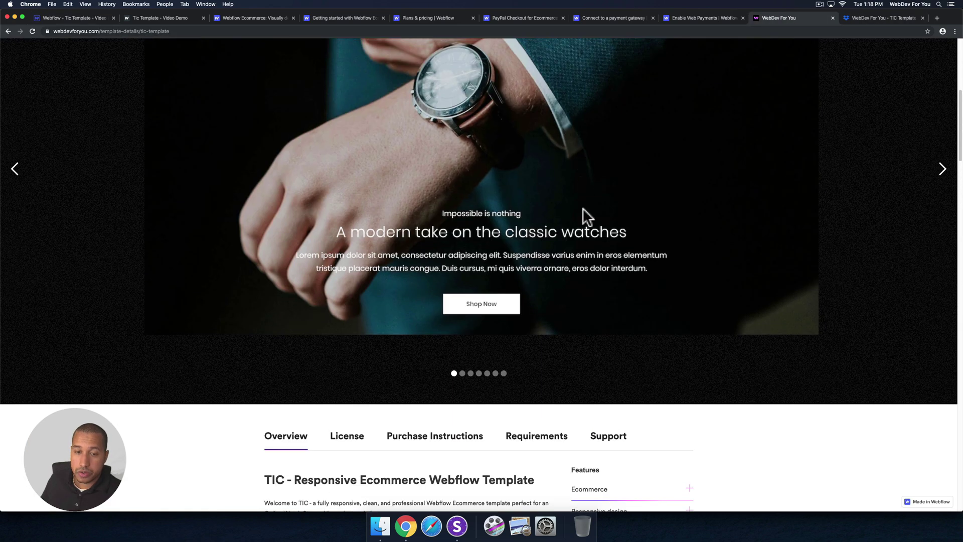
click(606, 440)
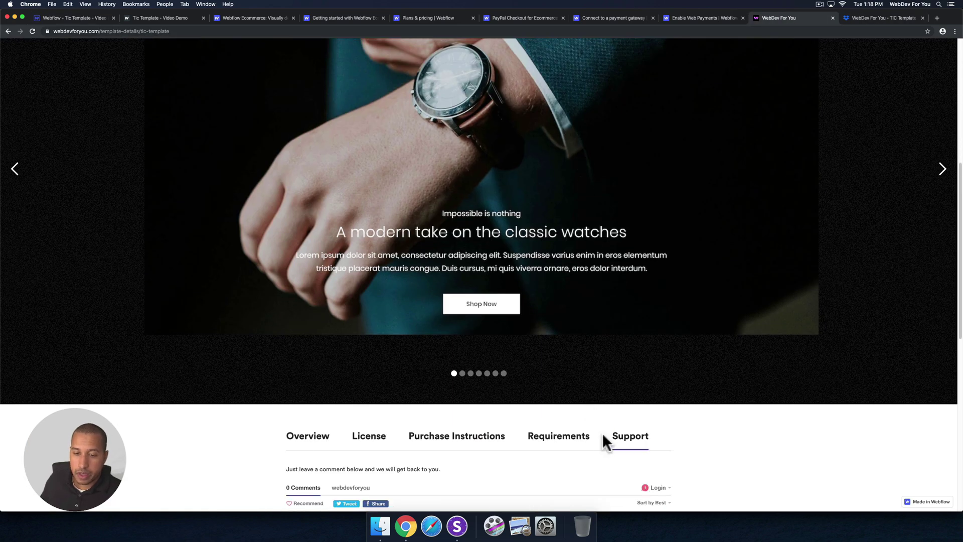
scroll(592, 383, down, 3)
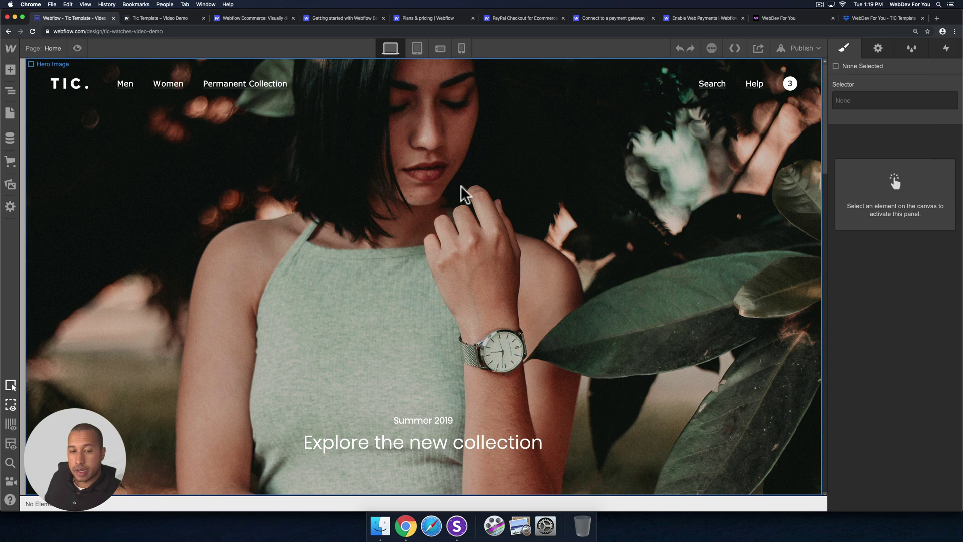
Preview the Home page from the Designer, opening and closing the site search overlay.
click(460, 184)
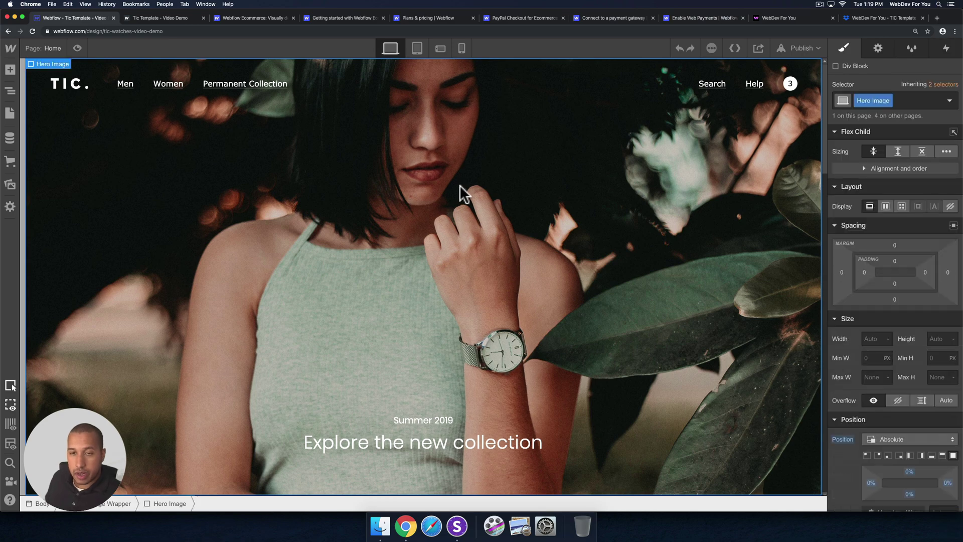
click(77, 48)
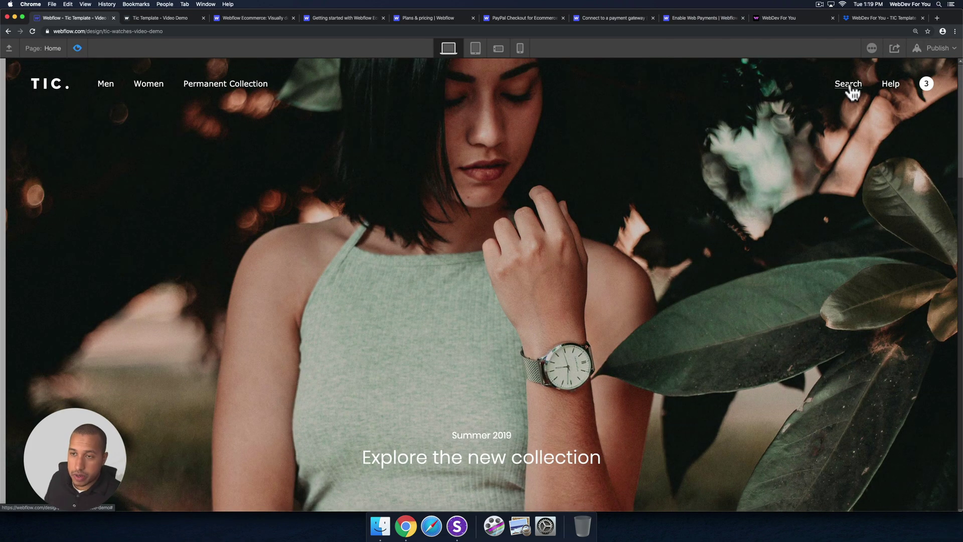
click(848, 84)
click(930, 85)
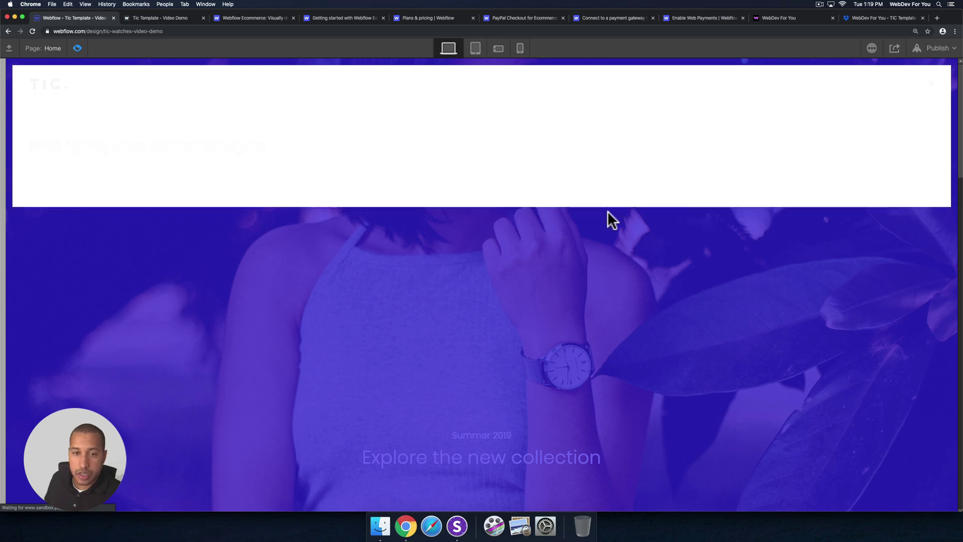
Examine the previewed Home page's header, product and footer sections for their scroll and hover interactions.
scroll(606, 218, down, 10)
scroll(602, 228, down, 3)
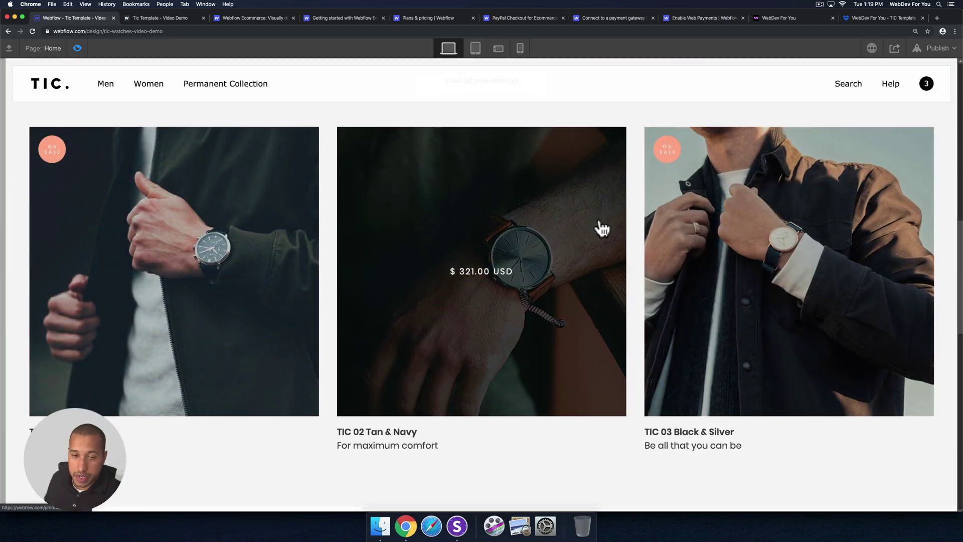
scroll(601, 228, down, 10)
scroll(602, 228, down, 5)
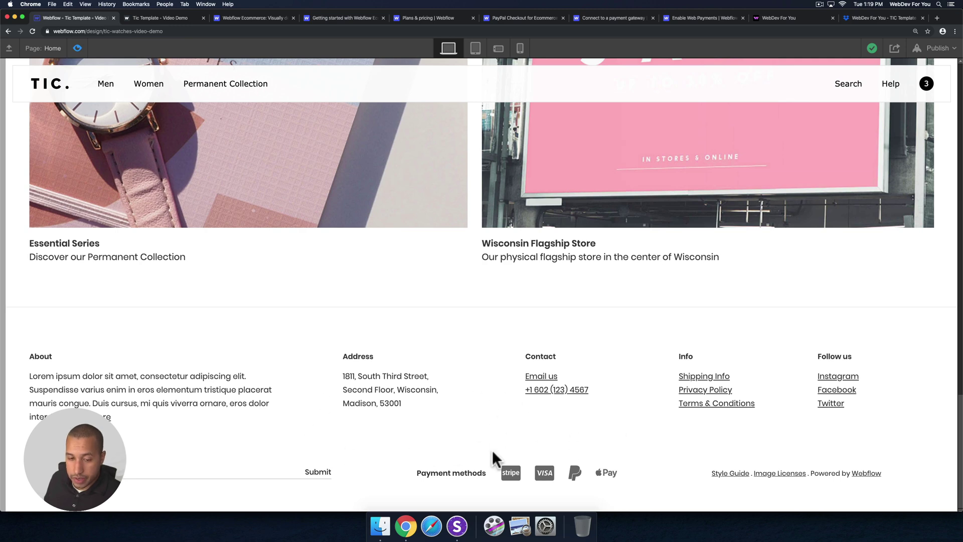
scroll(540, 443, up, 20)
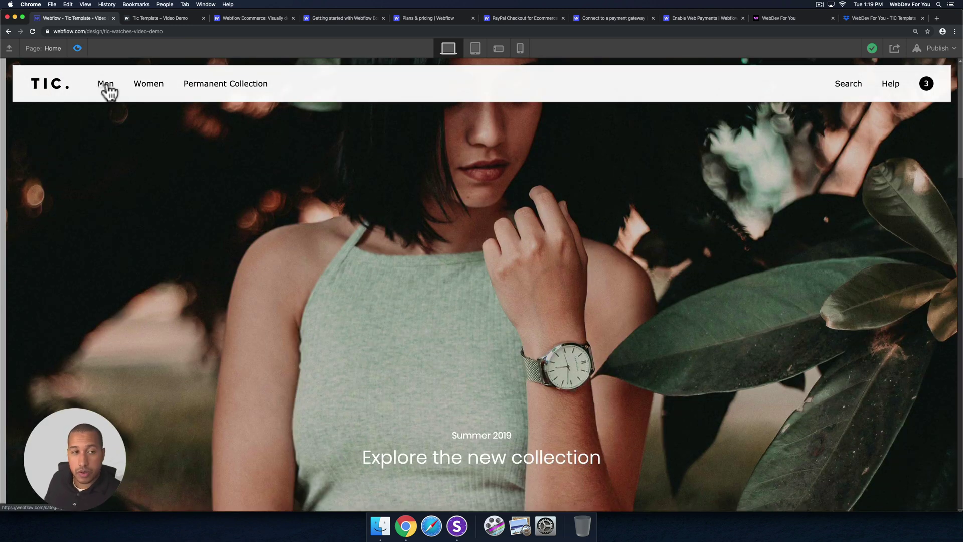
Open the Men category page in the preview and examine its hero and product animations.
click(106, 84)
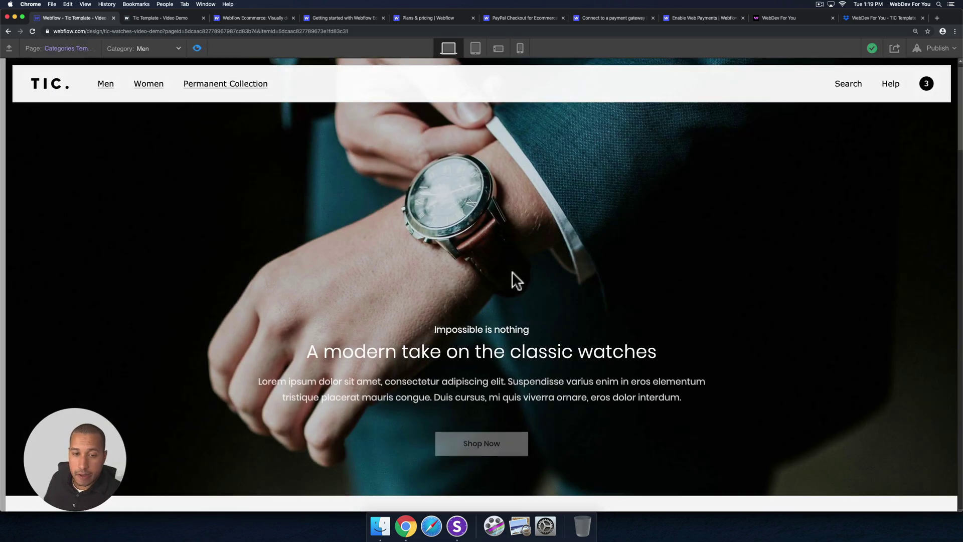
scroll(512, 272, down, 10)
scroll(512, 272, up, 9)
scroll(511, 301, down, 5)
scroll(511, 309, down, 14)
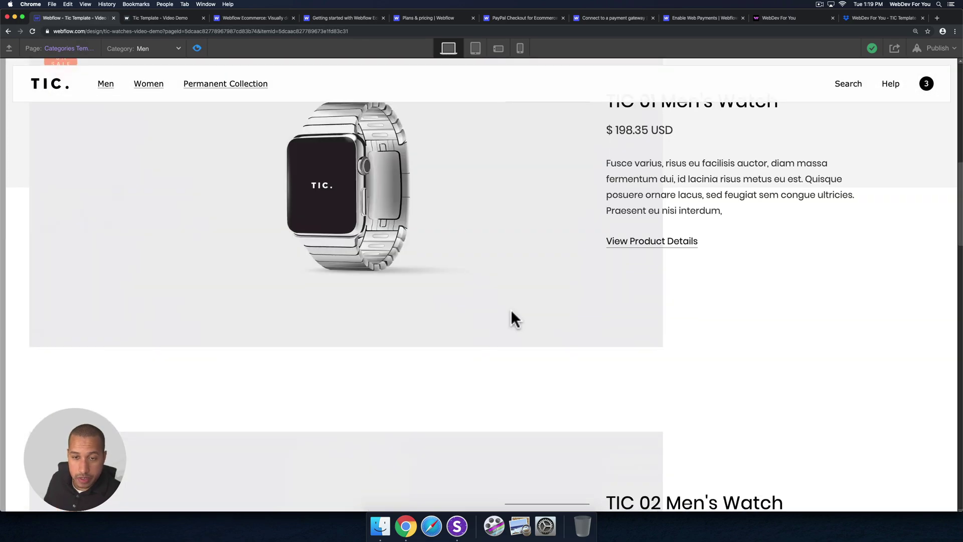
scroll(210, 161, up, 9)
scroll(209, 162, up, 5)
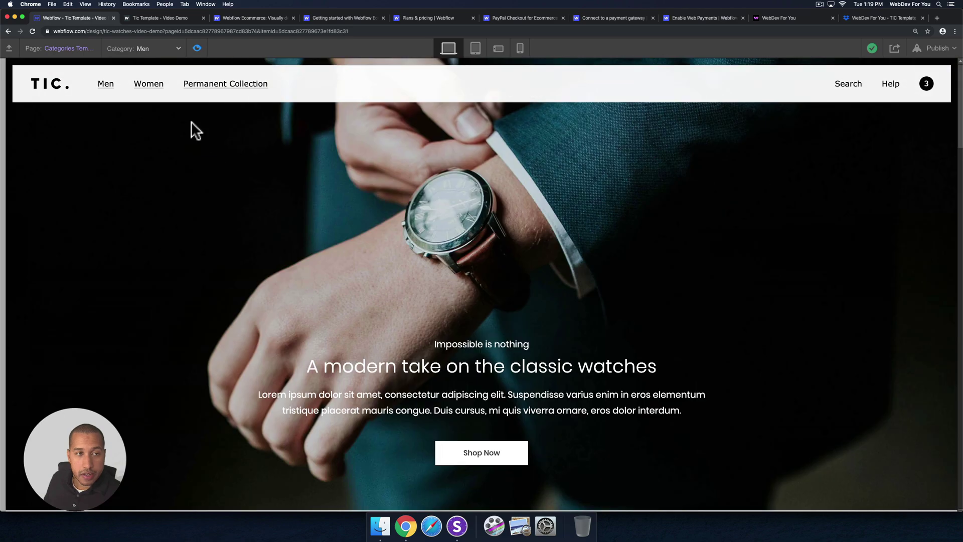
Switch to the published store and examine the scroll animations on the Women category page.
click(167, 19)
scroll(561, 224, down, 4)
scroll(335, 187, up, 6)
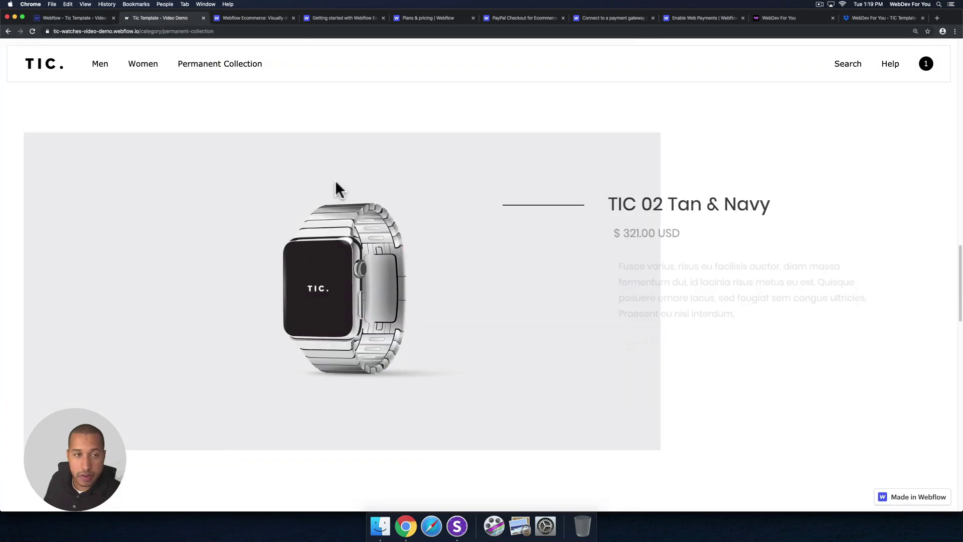
click(143, 66)
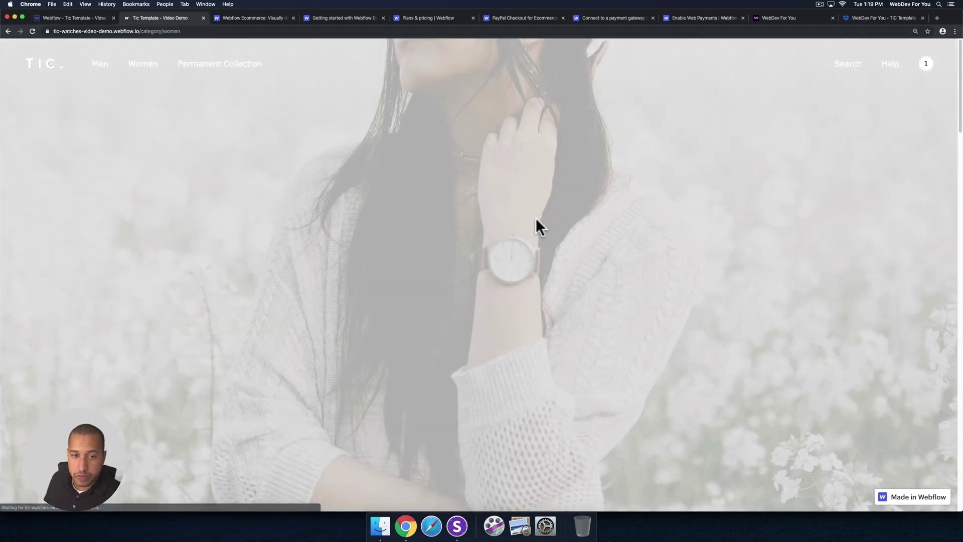
scroll(540, 218, down, 10)
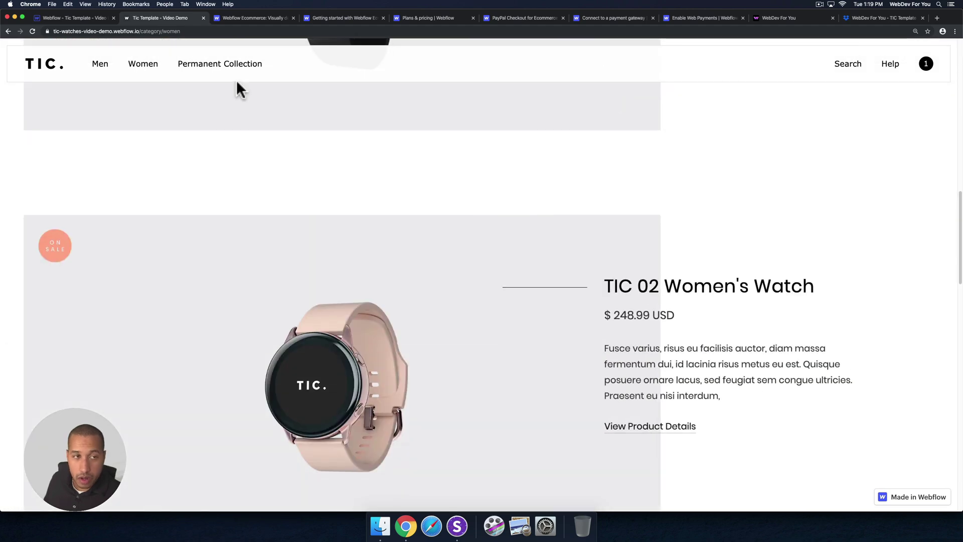
Examine the Permanent Collection page's product animations on the published store and open the site search overlay.
click(241, 67)
scroll(583, 235, down, 15)
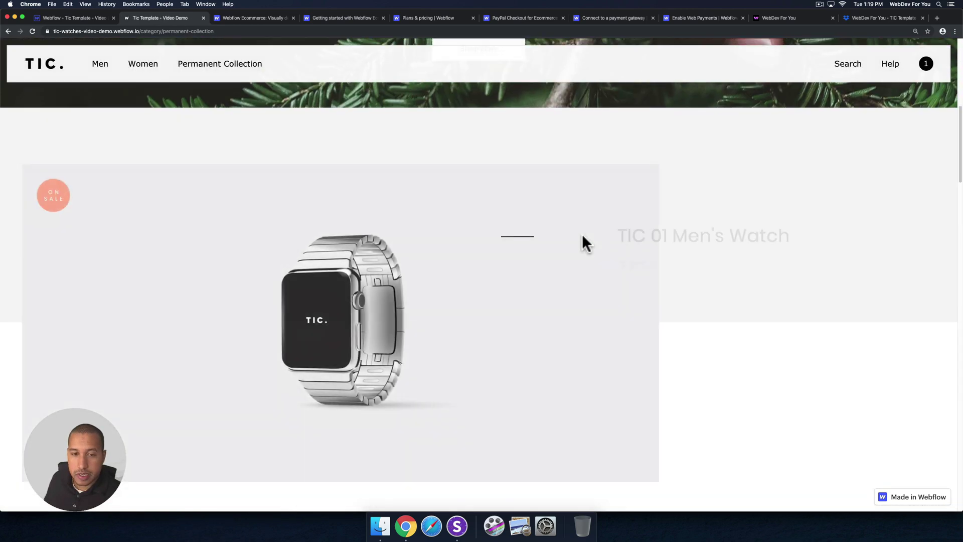
scroll(583, 225, down, 10)
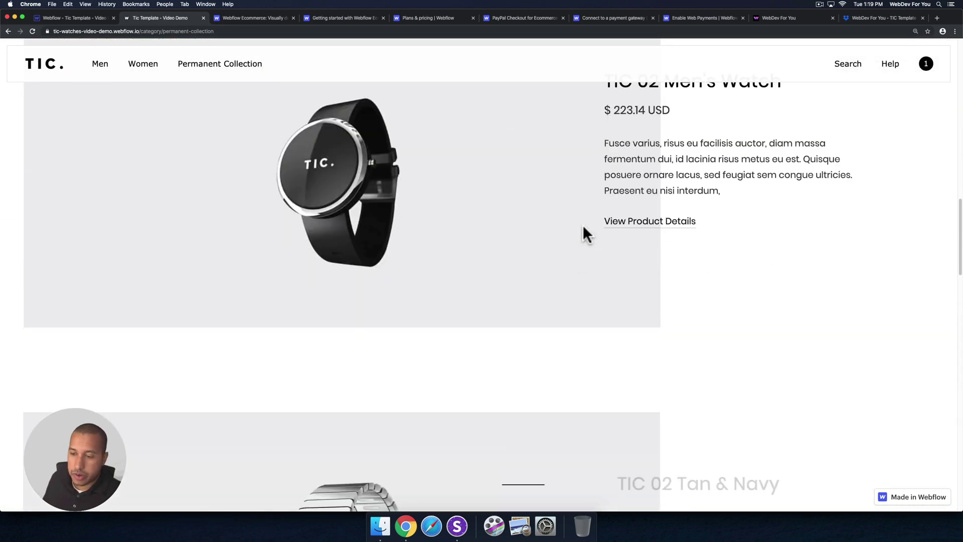
scroll(582, 224, up, 20)
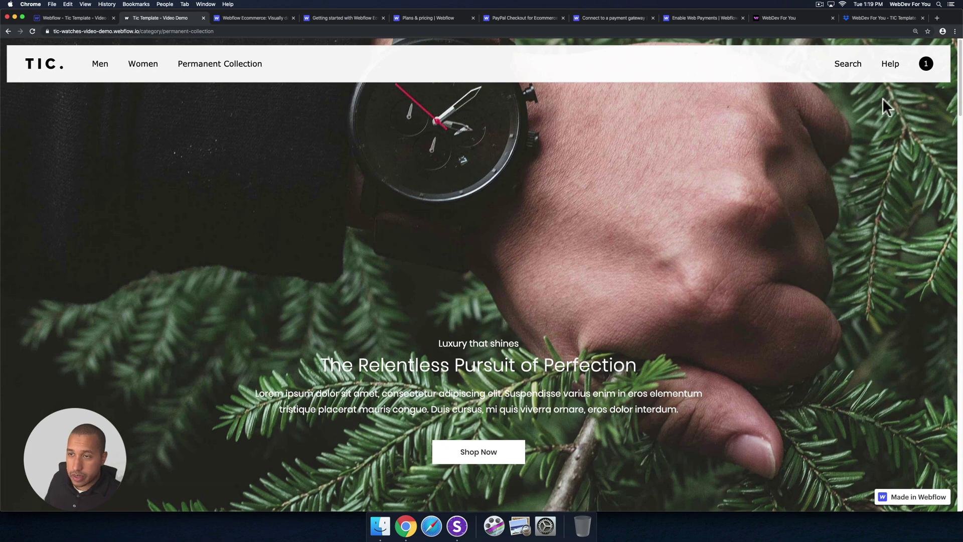
click(848, 63)
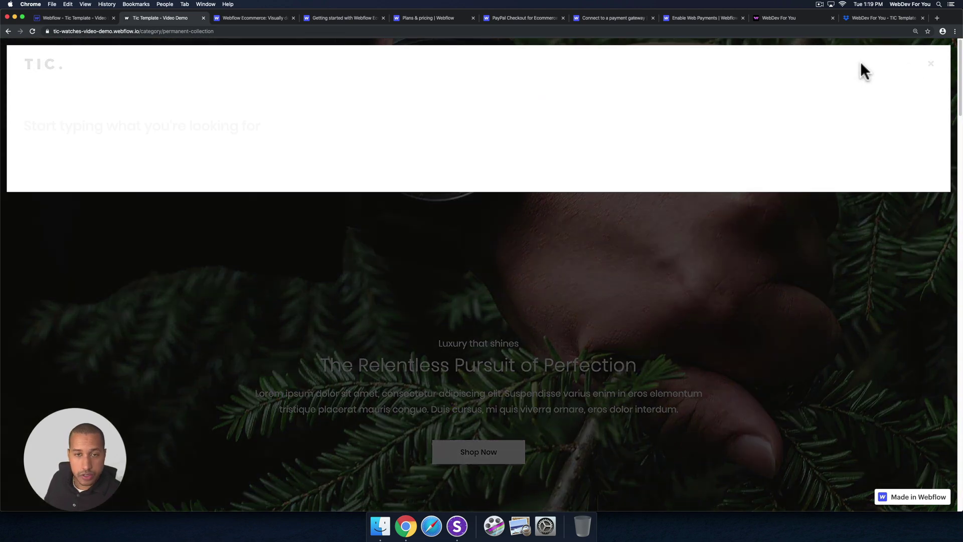
Close the site search, return to the home page and open the About page from the sale banner to examine its scroll animations.
click(930, 64)
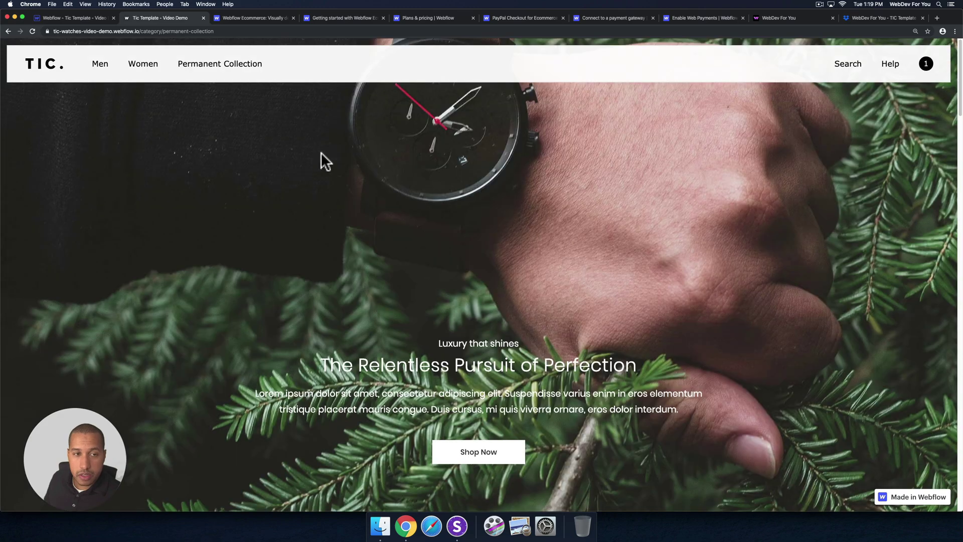
click(44, 68)
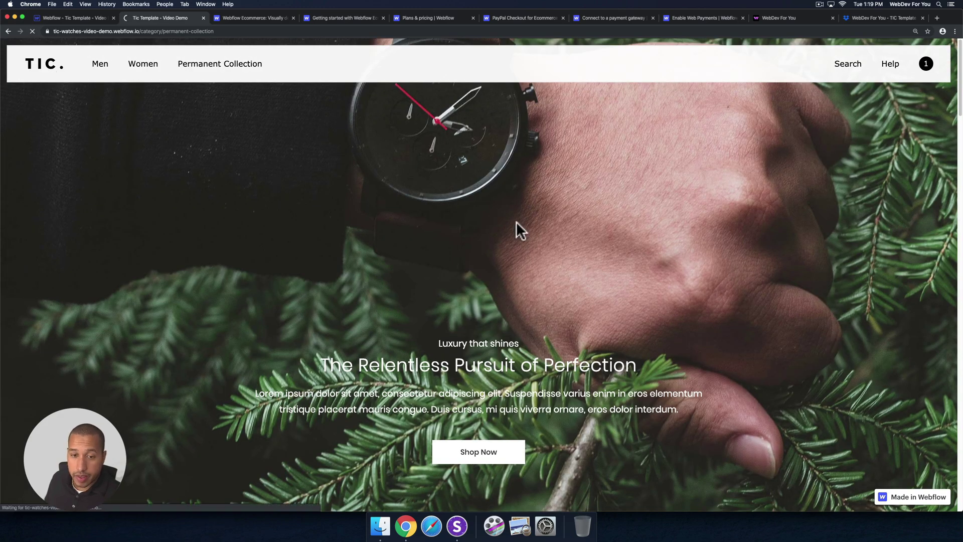
scroll(610, 301, down, 20)
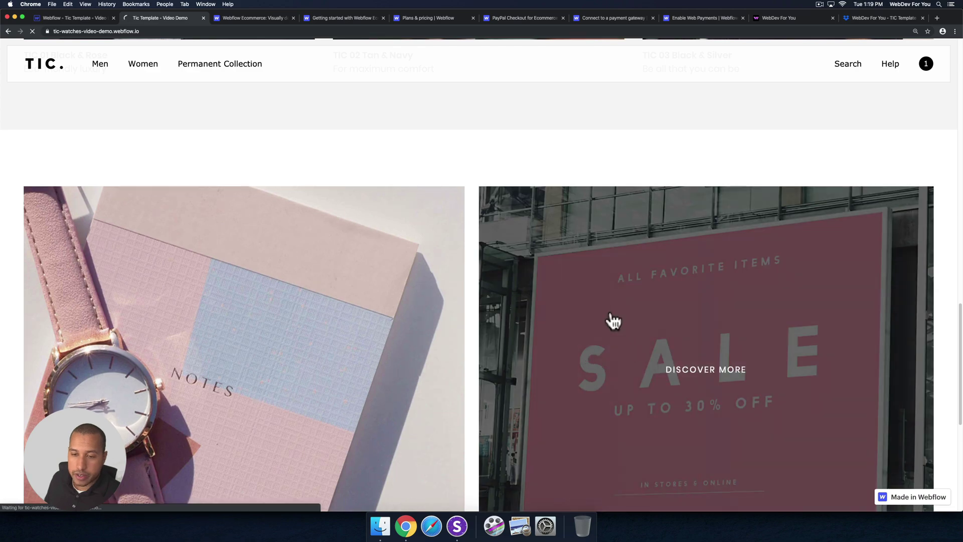
click(609, 313)
scroll(571, 310, down, 20)
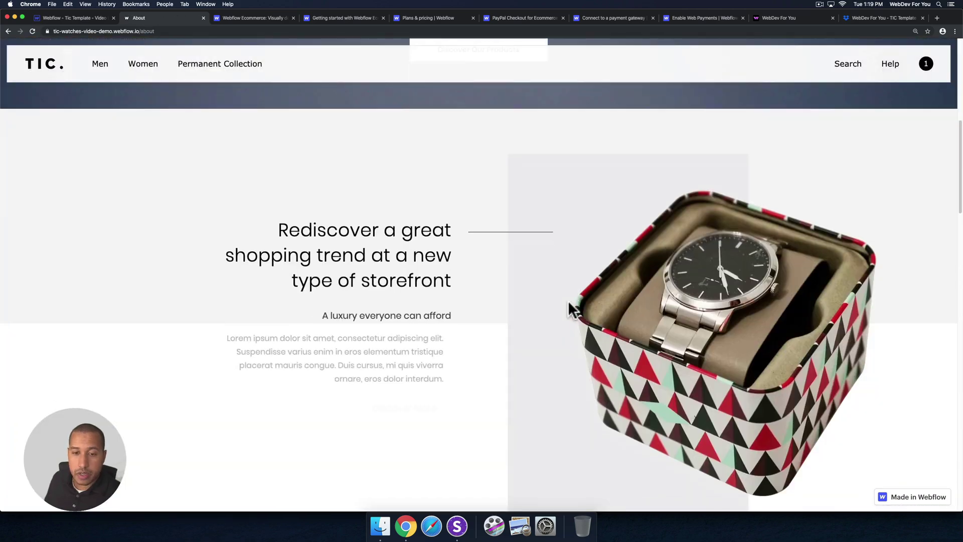
scroll(568, 301, down, 3)
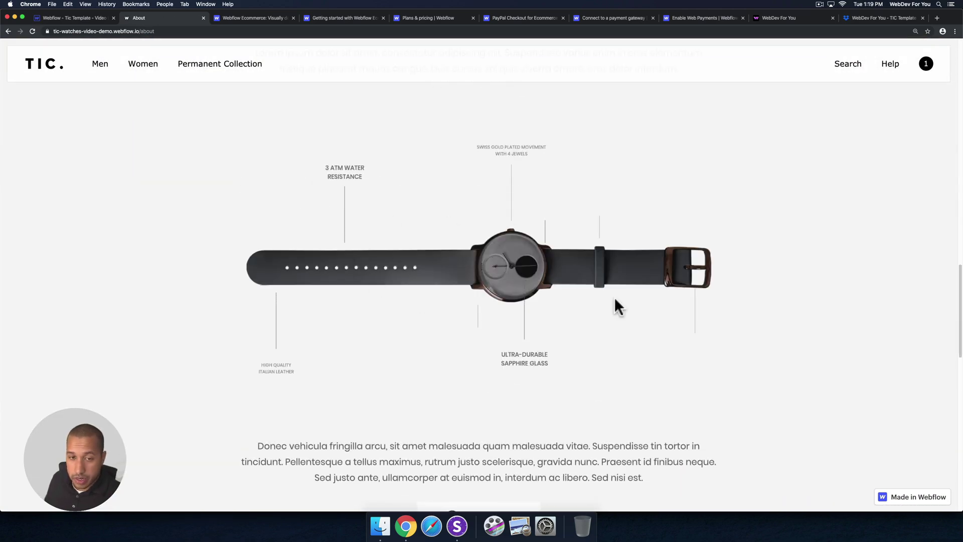
Return to the Webflow Designer, exit the preview and show the Men category page's interactions.
click(68, 17)
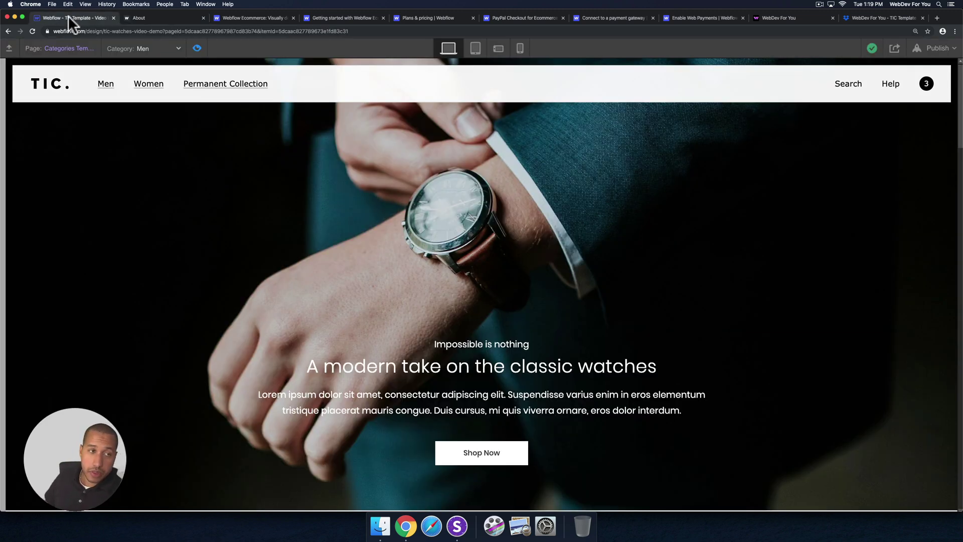
click(195, 47)
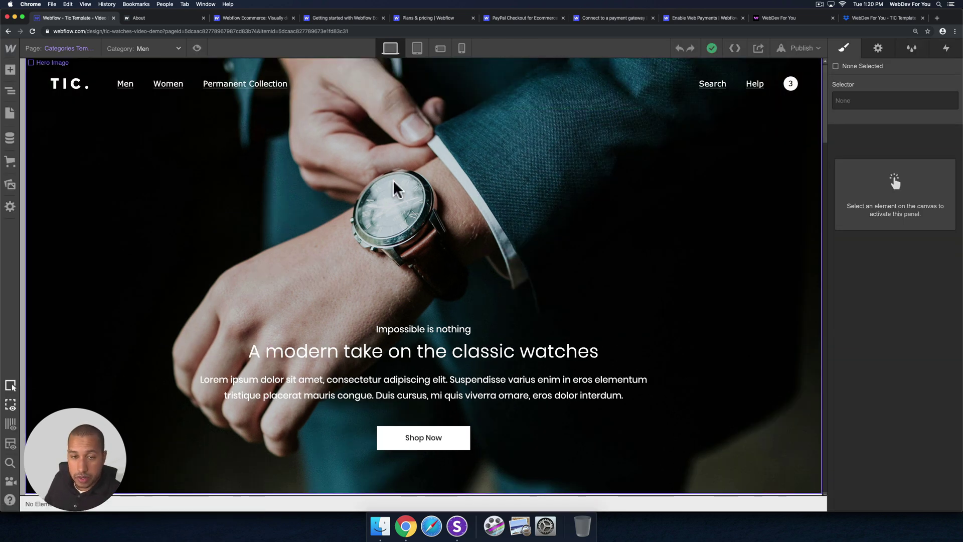
scroll(665, 102, down, 5)
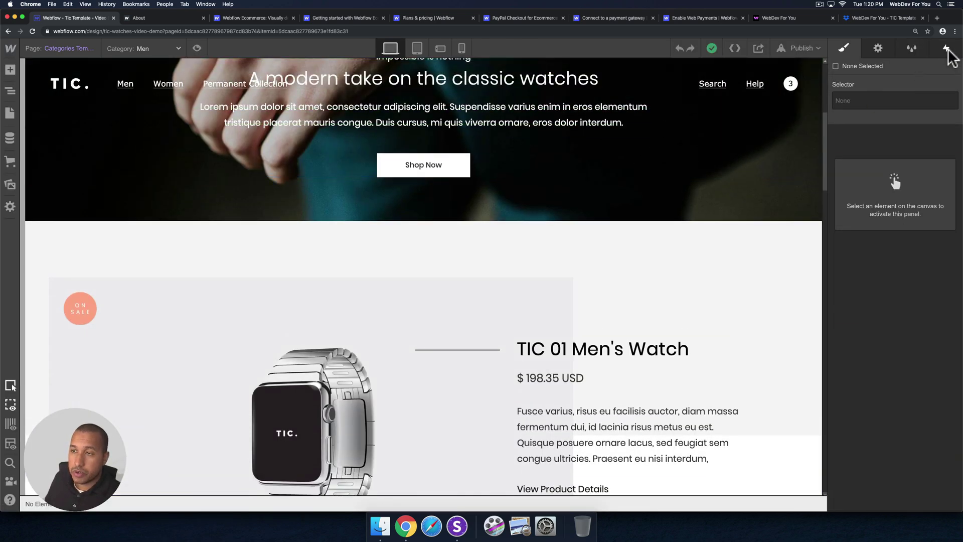
click(945, 48)
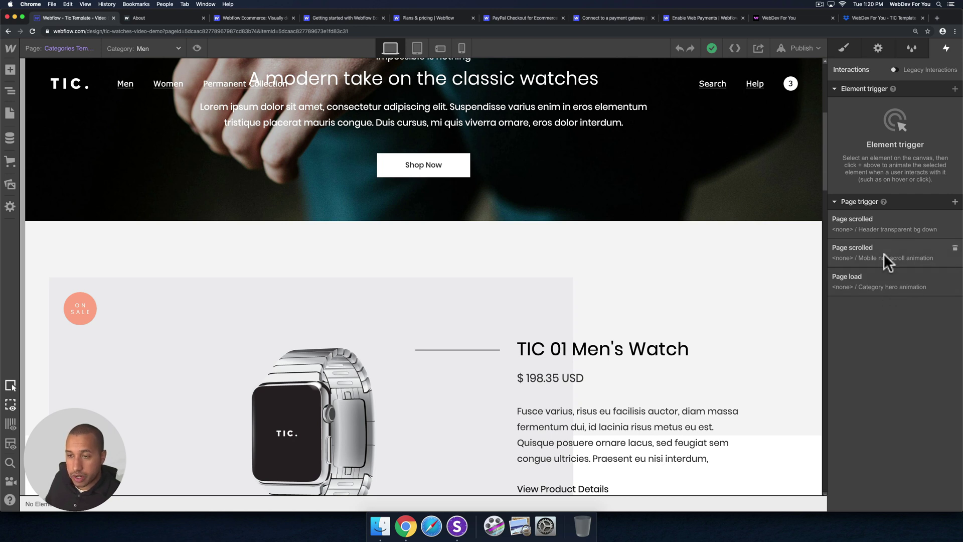
Examine the timed animations available in the Page scrolled trigger that uses Header transparent bg down, and close the trigger.
click(881, 224)
scroll(874, 288, down, 5)
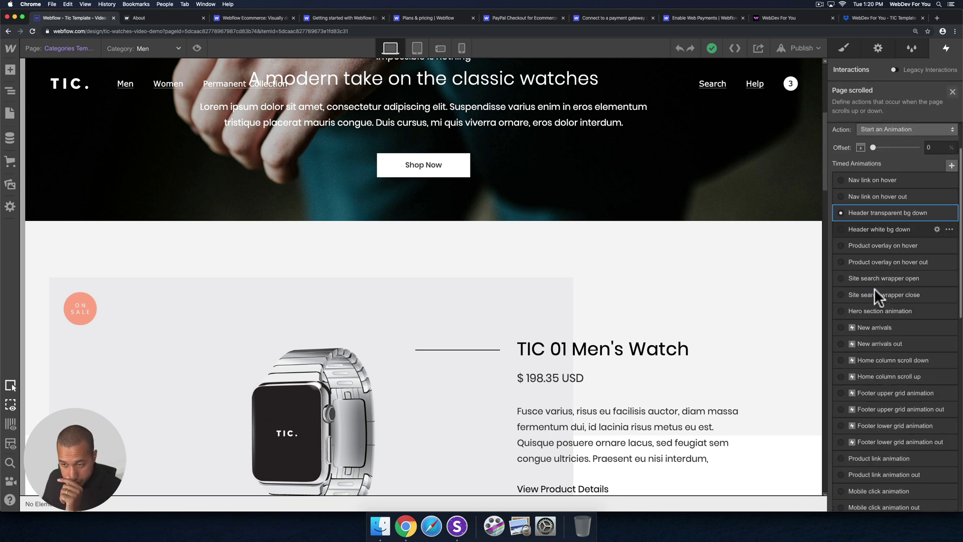
scroll(892, 386, down, 8)
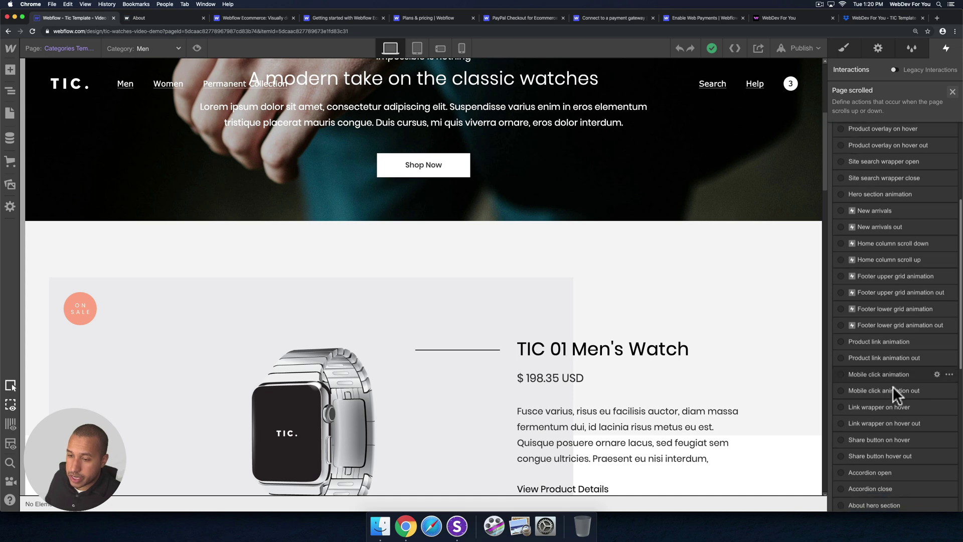
scroll(891, 379, up, 10)
scroll(883, 301, up, 4)
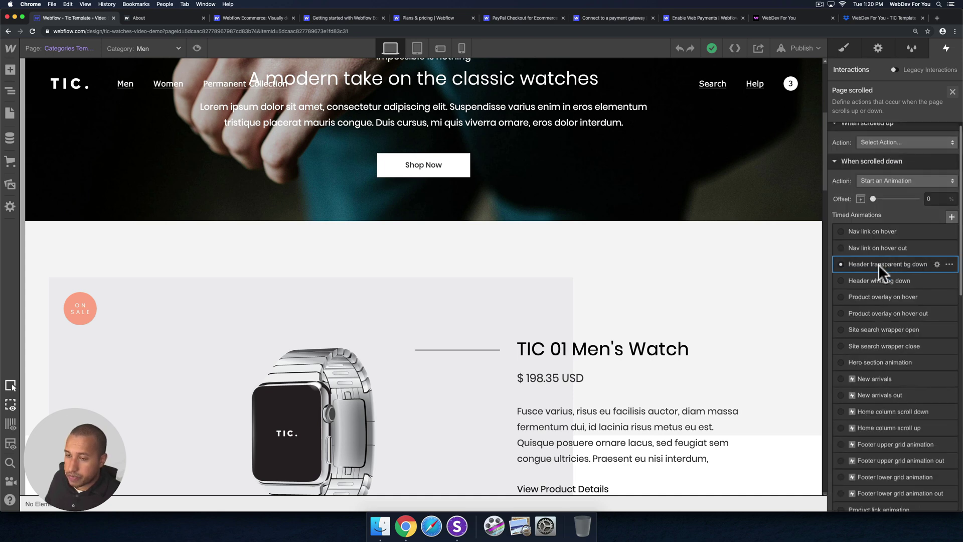
scroll(880, 330, down, 3)
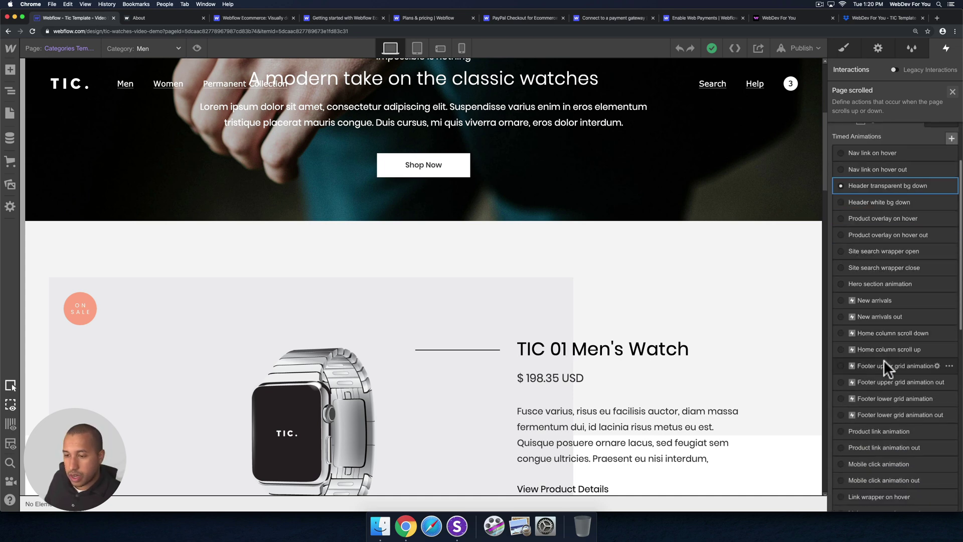
scroll(883, 360, down, 5)
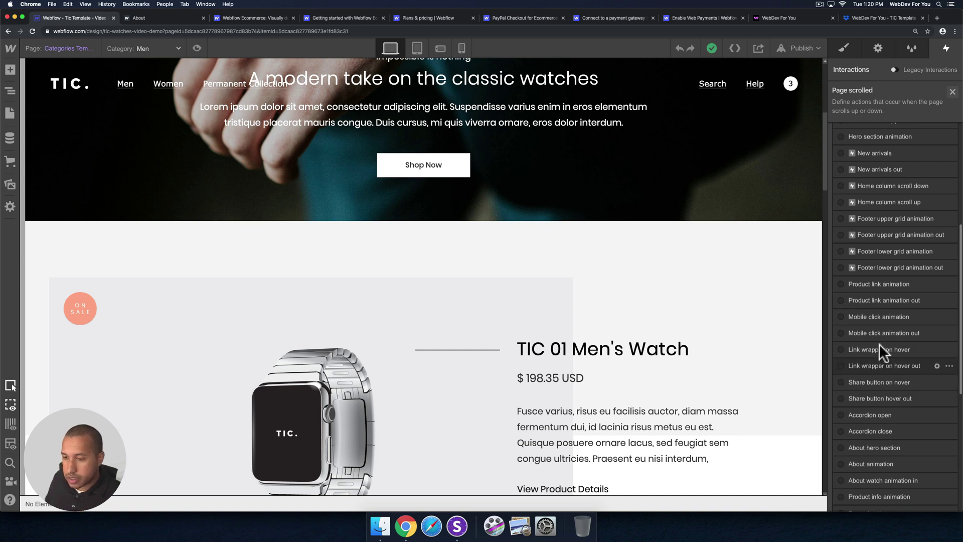
scroll(877, 333, down, 3)
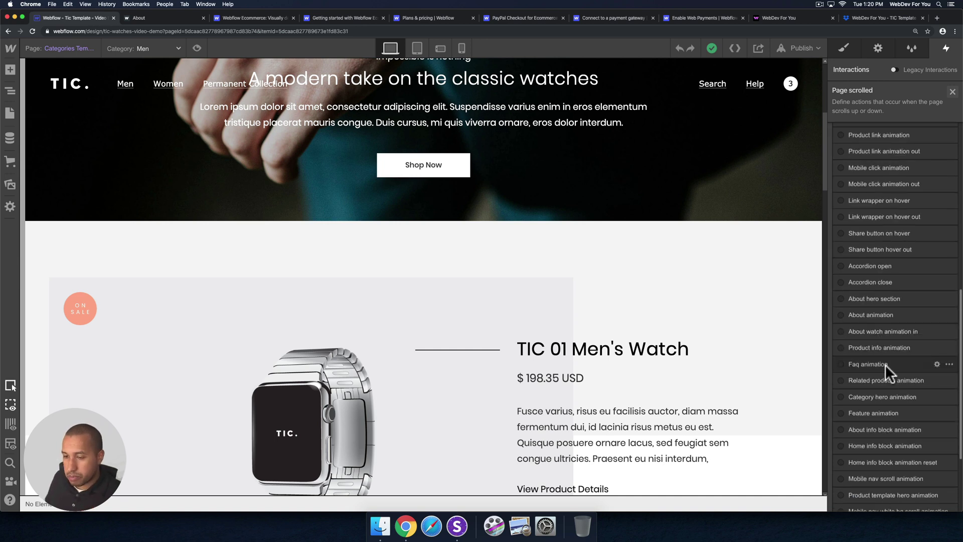
scroll(884, 364, down, 3)
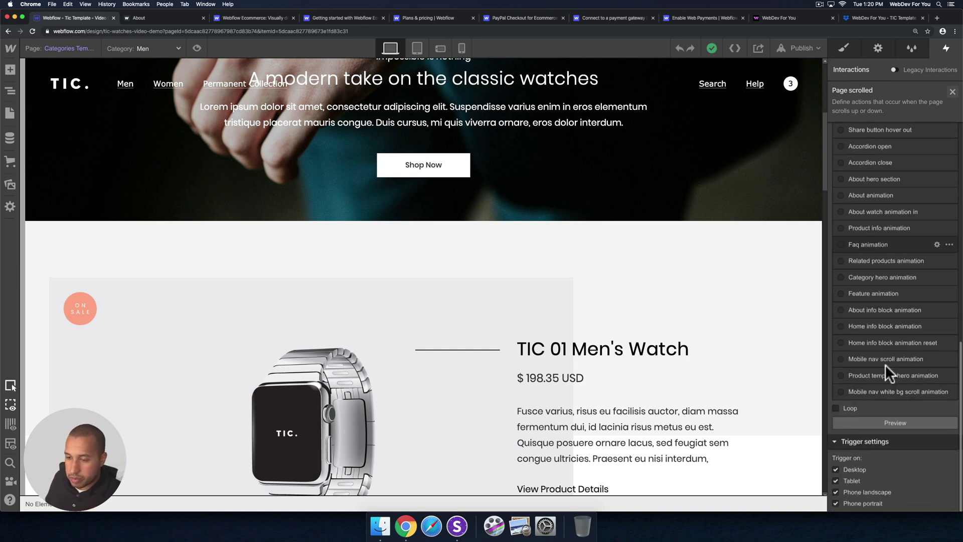
click(952, 93)
Open the About page in the Designer and select the Watch Wrapper around the watch features image in the Navigator.
click(9, 113)
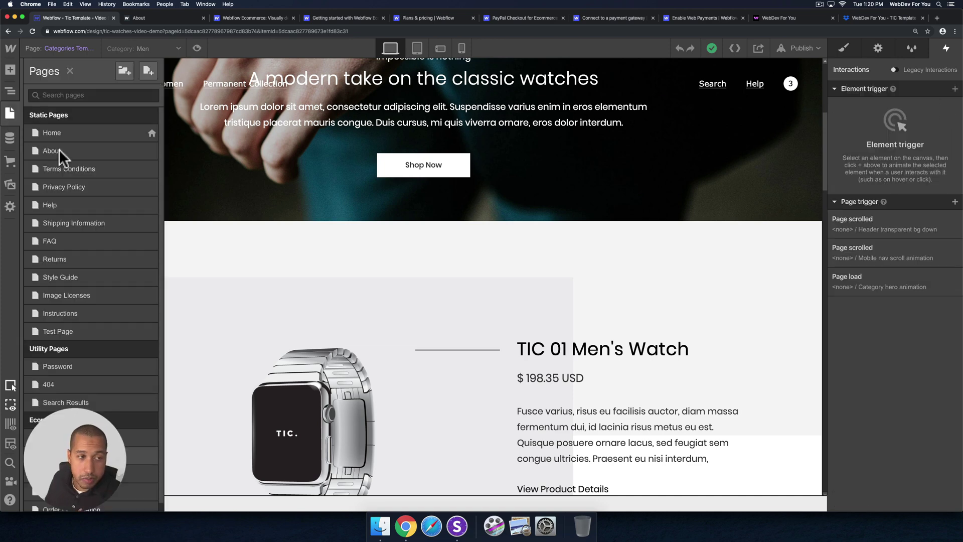
click(54, 149)
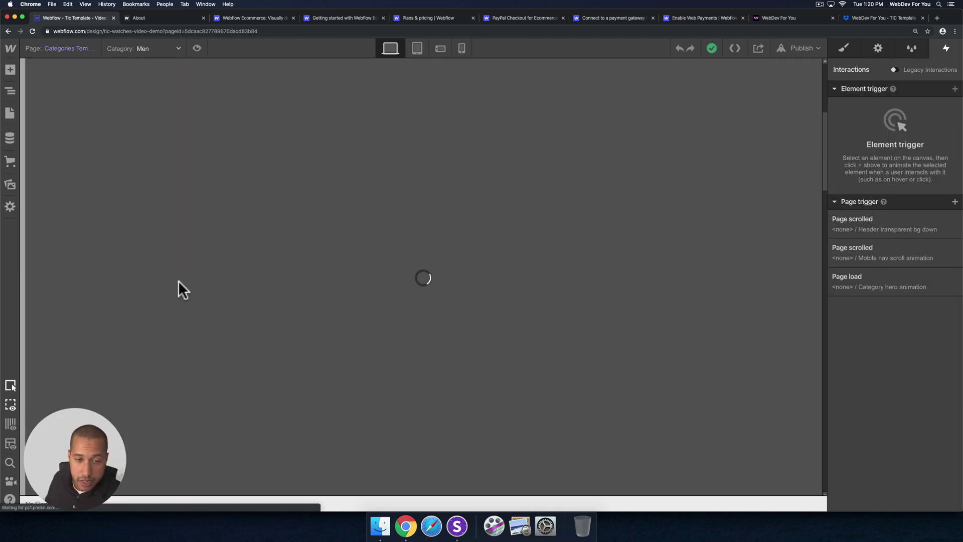
scroll(465, 374, down, 15)
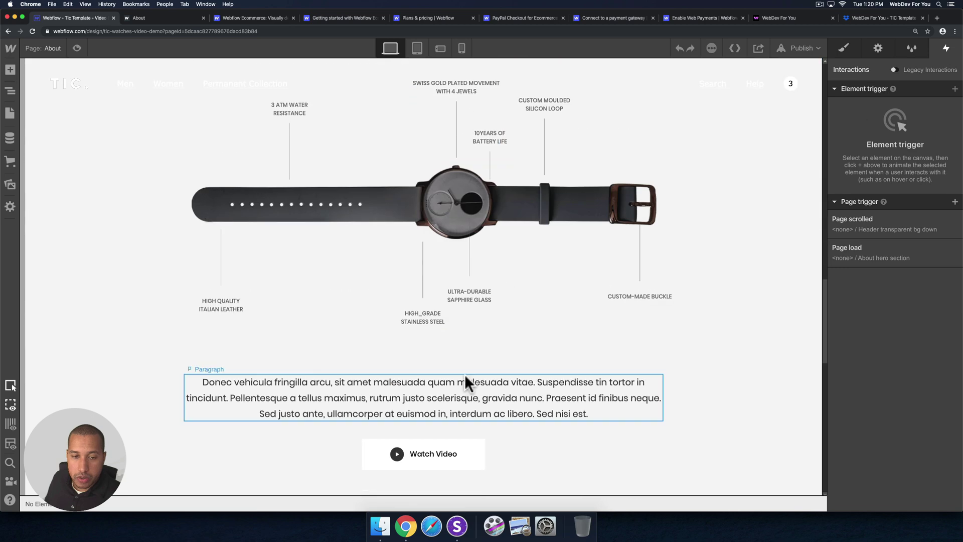
scroll(459, 326, up, 4)
click(452, 338)
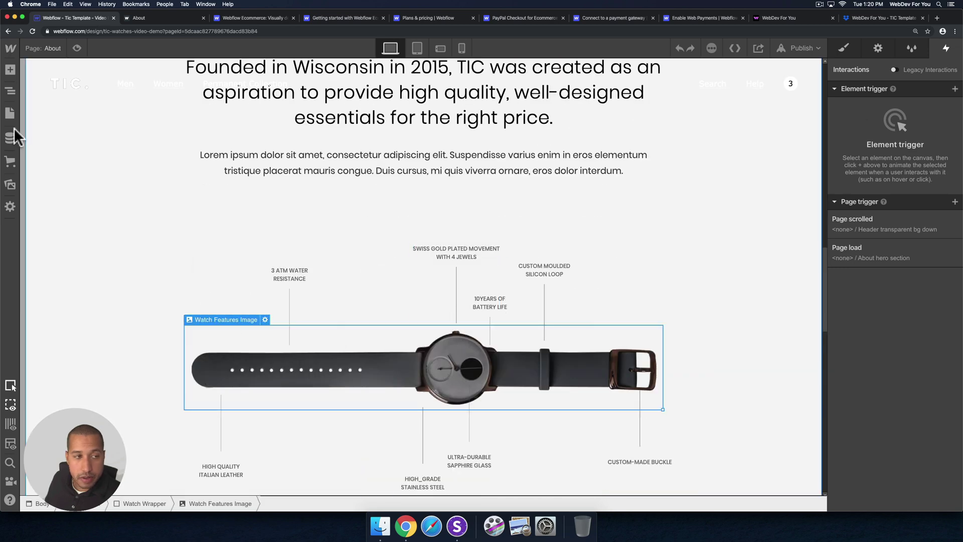
click(10, 91)
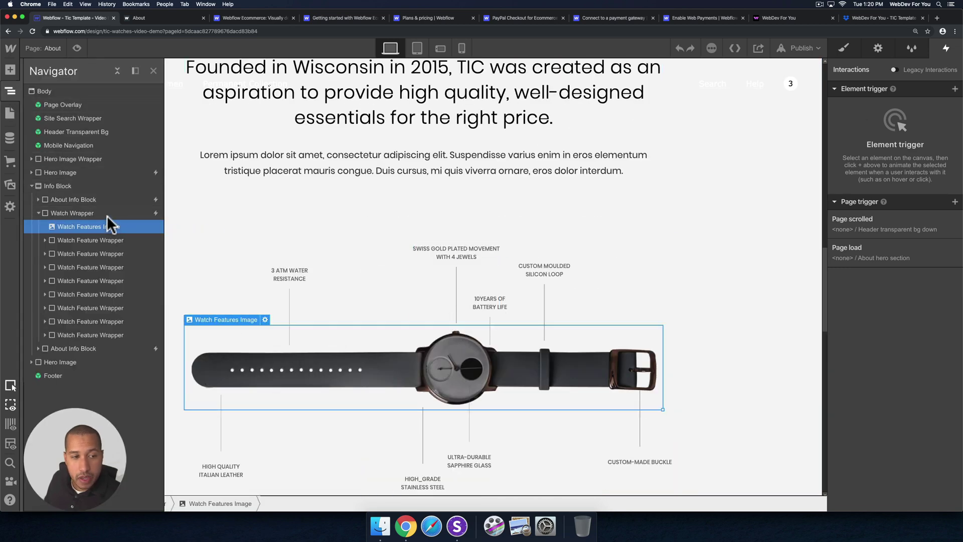
click(128, 209)
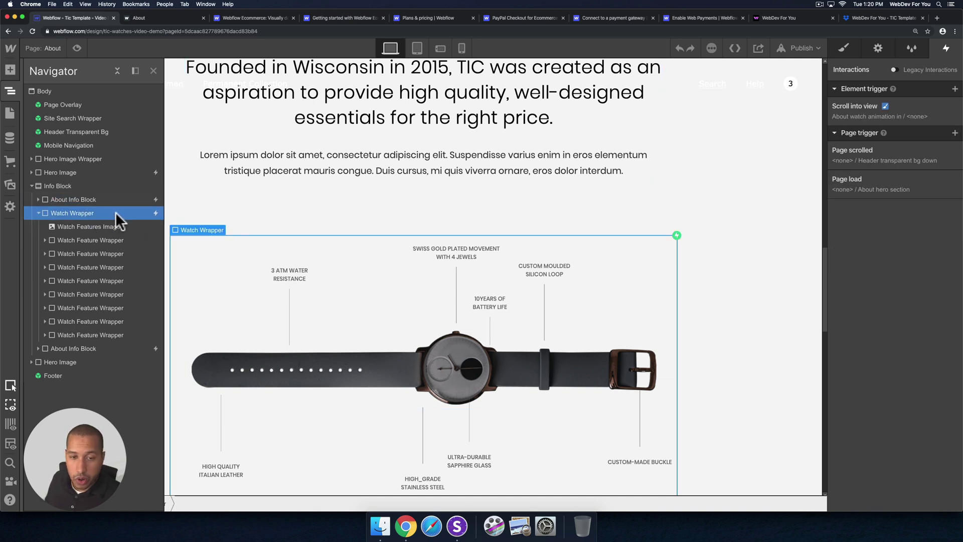
Examine the timed actions of the Watch Wrapper's About watch animation in, including the Feature Name scale and opacity actions, and close the animation.
click(865, 115)
scroll(870, 311, down, 5)
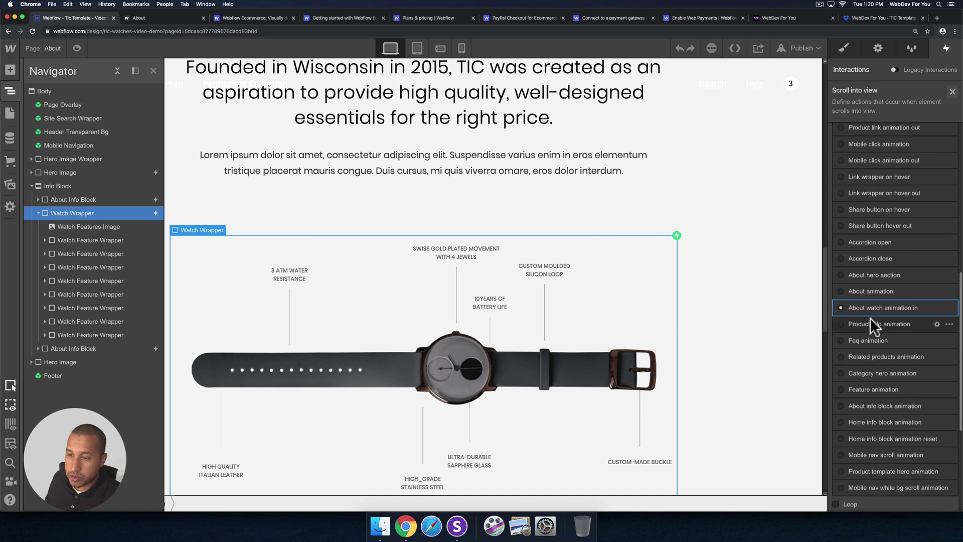
click(871, 308)
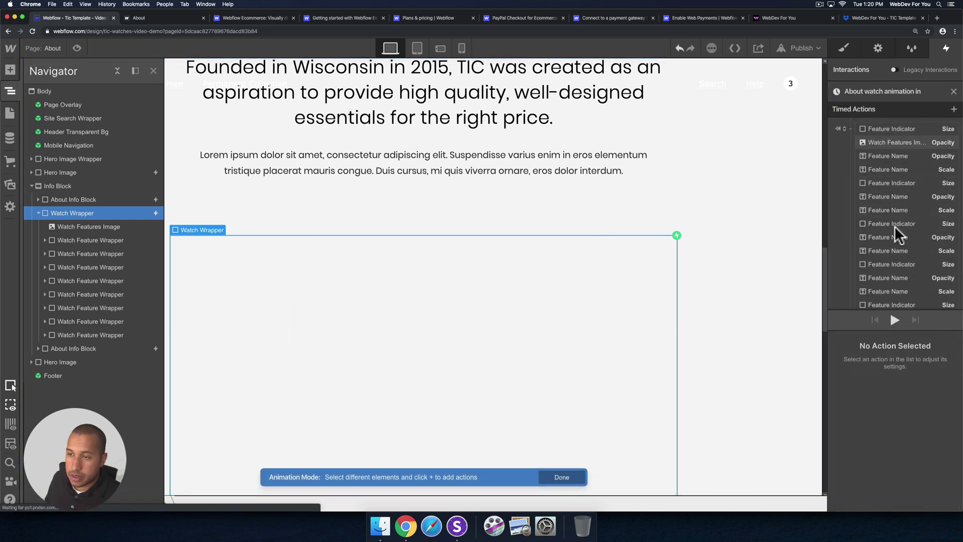
click(890, 264)
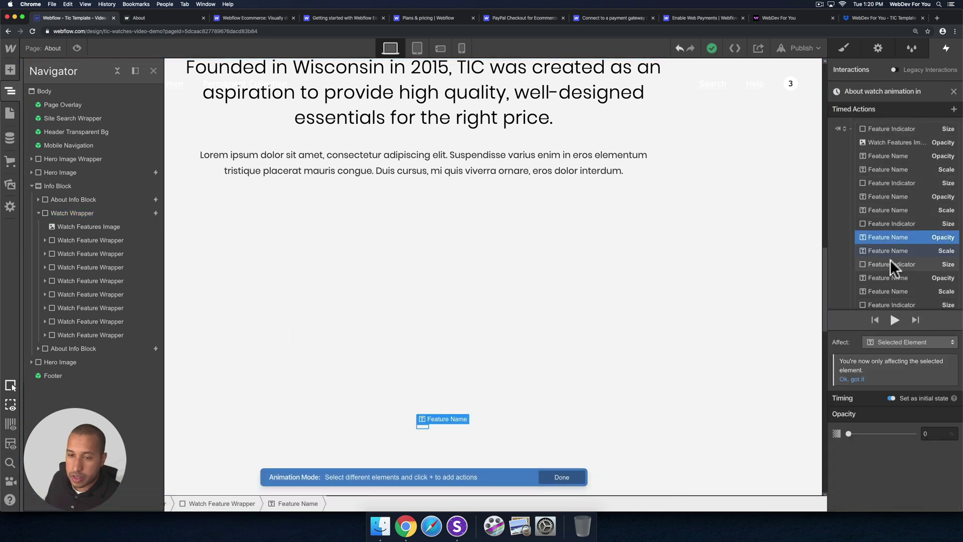
click(890, 285)
scroll(895, 225, down, 3)
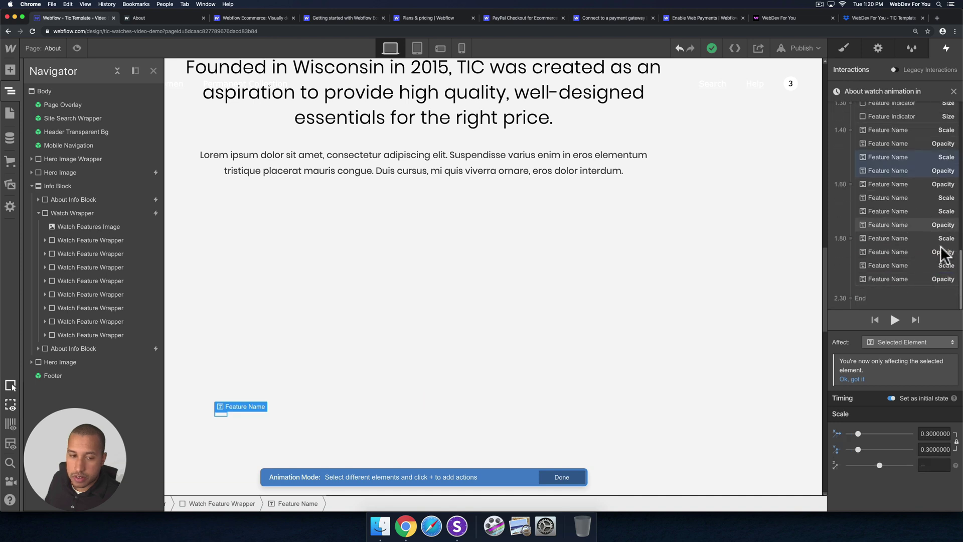
click(944, 225)
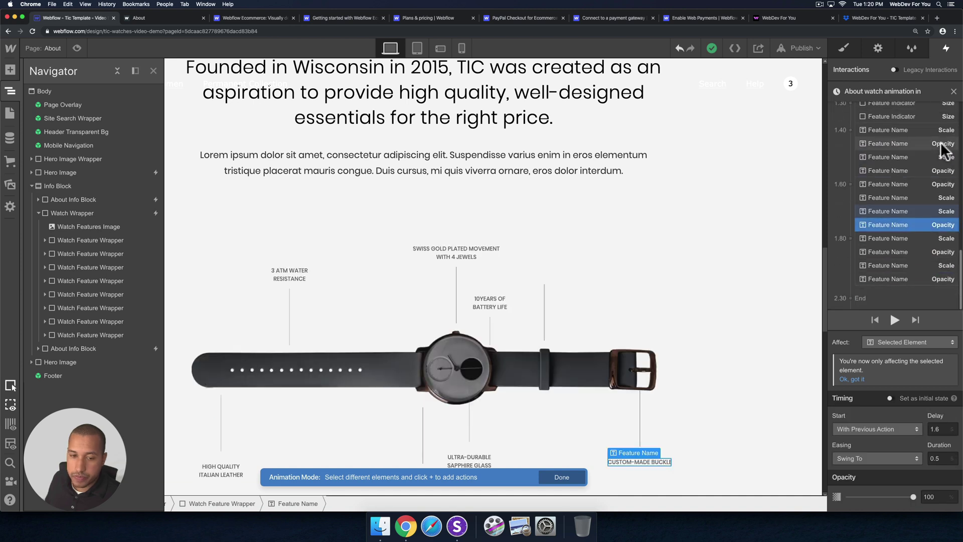
click(953, 93)
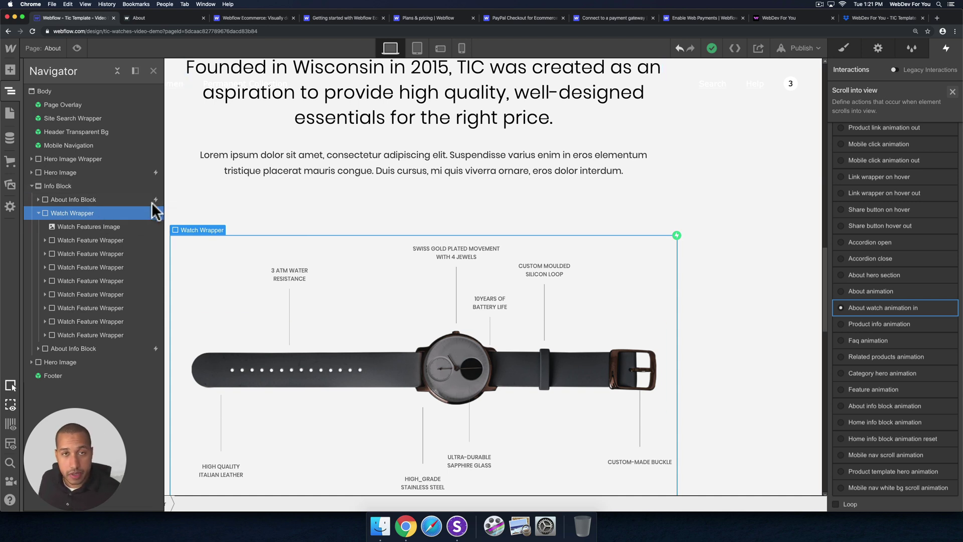
Select the Page Overlay symbol, and open the Site Search Wrapper and Header Transparent Bg symbols to view their contents.
click(61, 104)
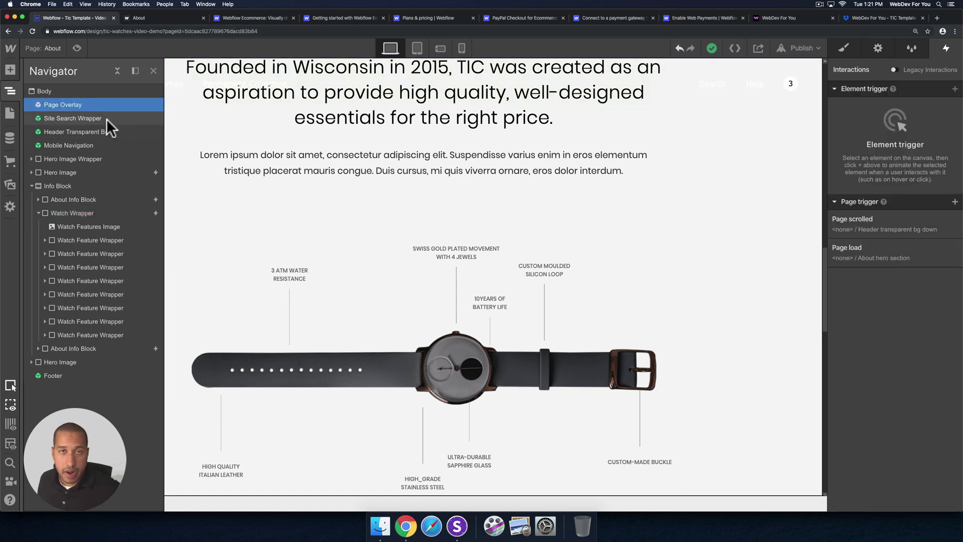
double_click(72, 118)
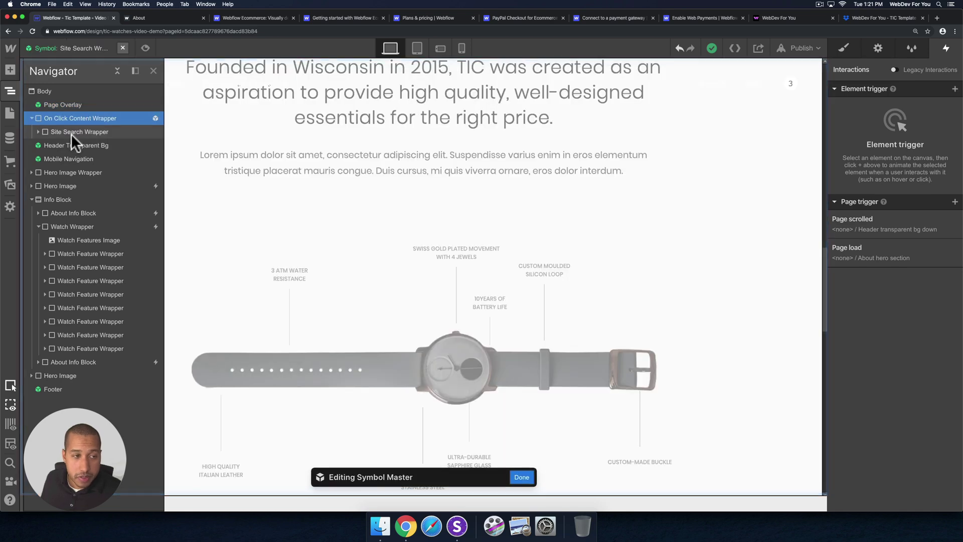
double_click(64, 146)
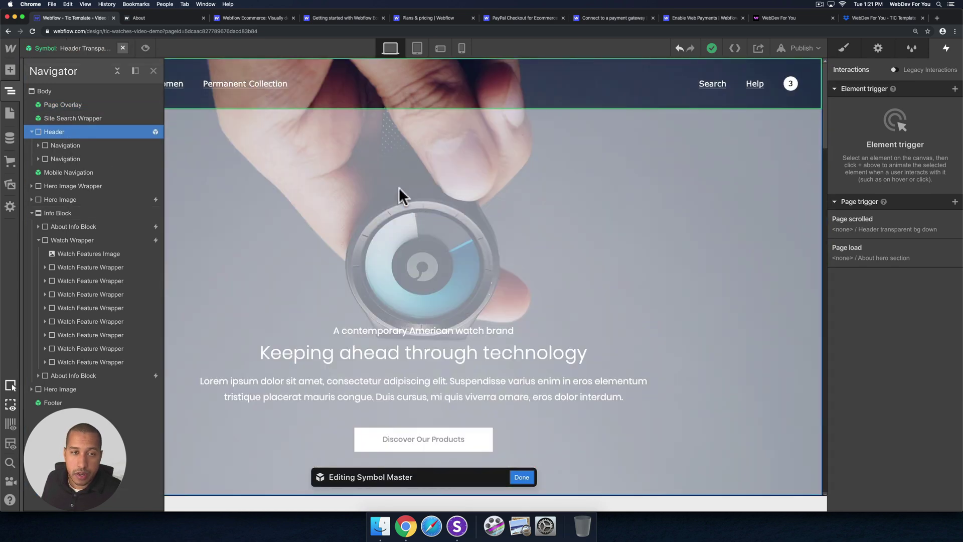
Show the page at tablet size and examine the Mobile Navigation symbol's contents, including the Menu Bars Wrapper and Mobile Nav Links.
click(414, 46)
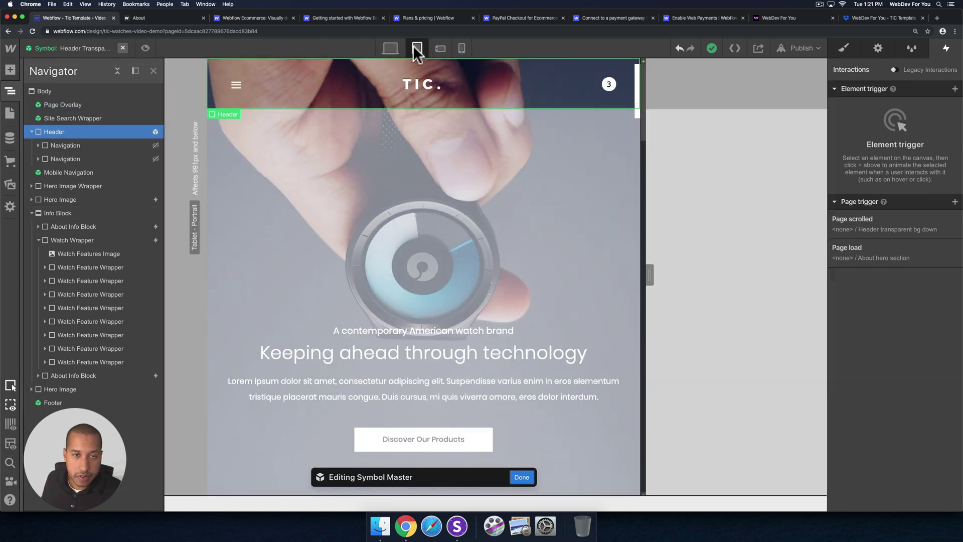
click(32, 131)
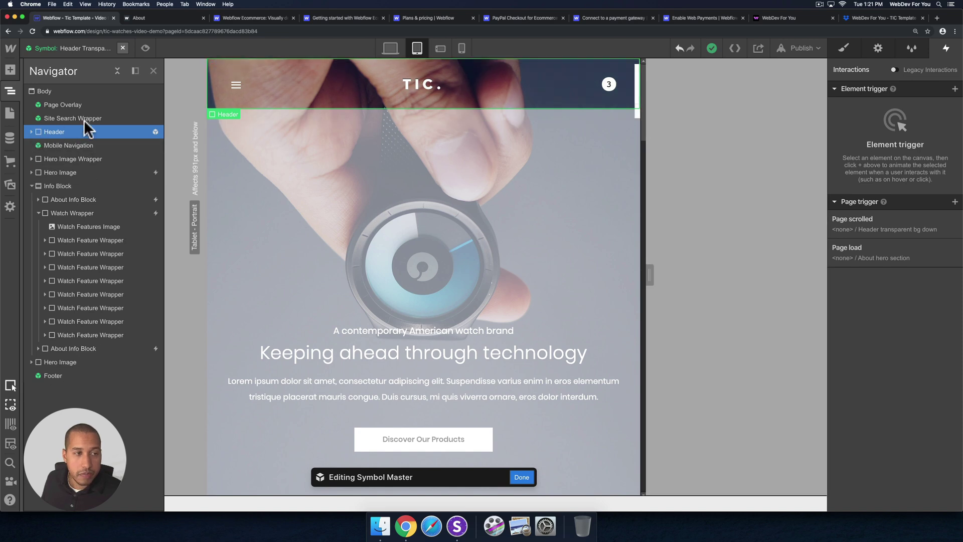
double_click(73, 144)
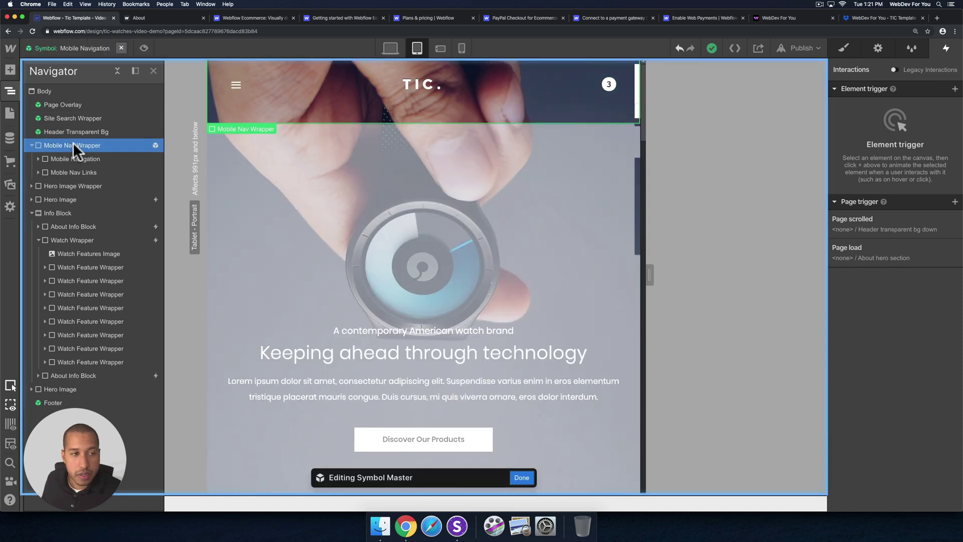
click(37, 158)
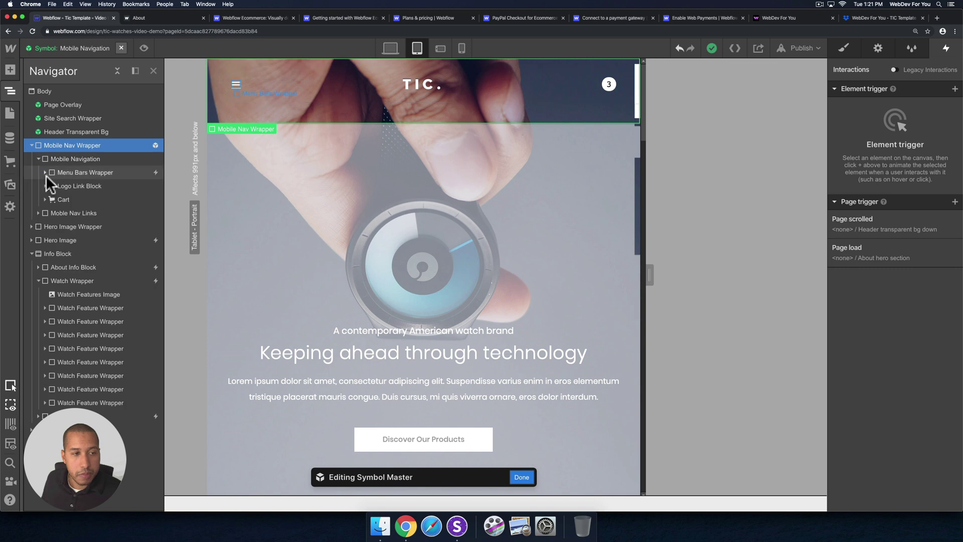
click(85, 172)
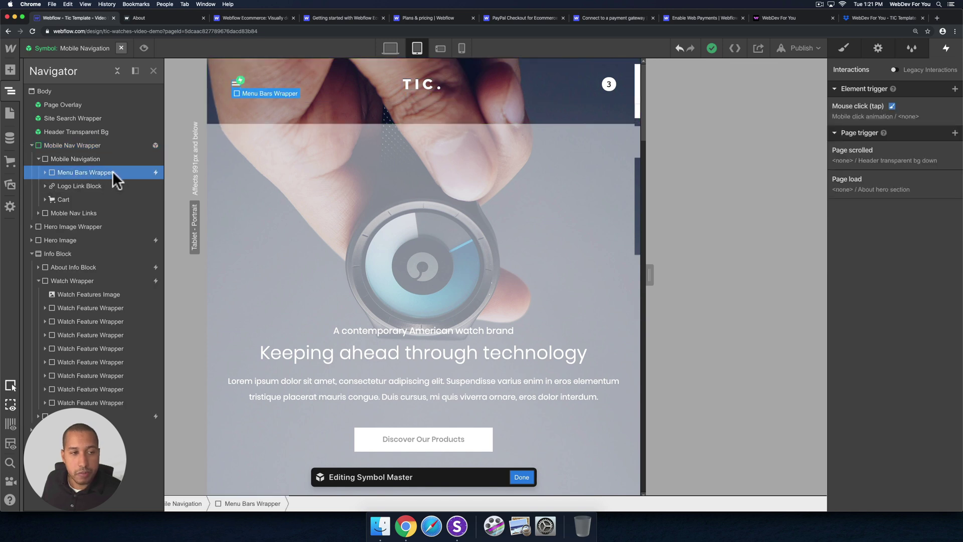
click(45, 173)
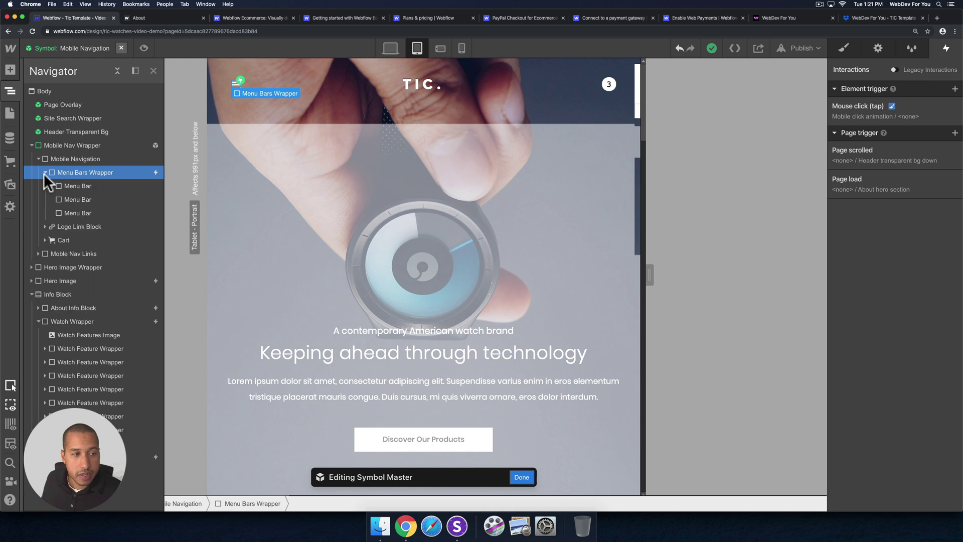
click(48, 251)
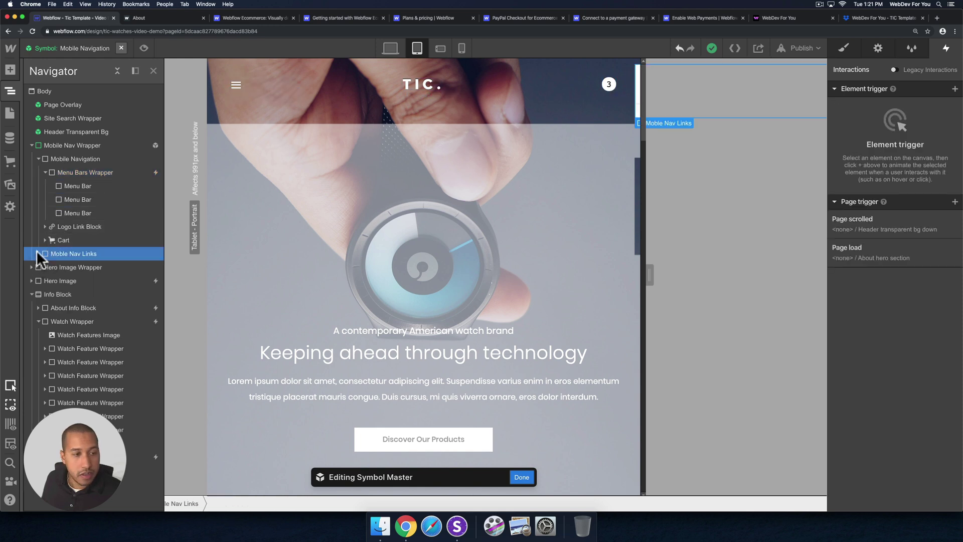
click(38, 254)
Examine the Menu Bars Wrapper's Mobile click animation and its Mobile Nav Links actions, and exit the animation and the symbol.
click(100, 171)
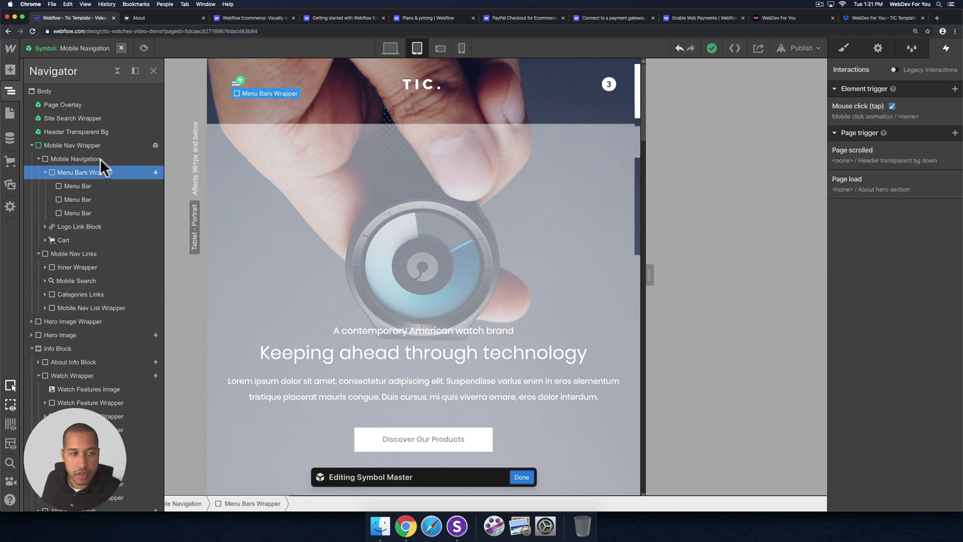
click(881, 113)
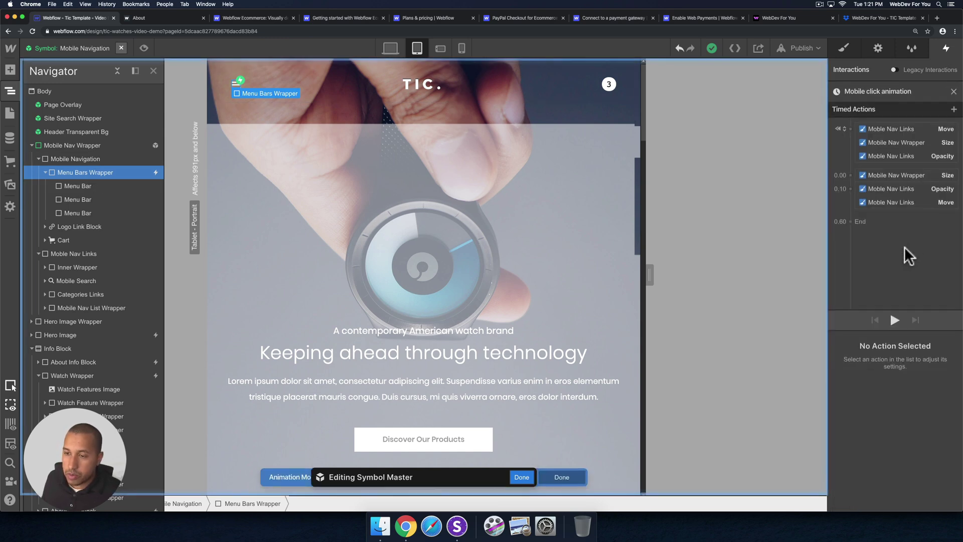
click(906, 178)
click(903, 198)
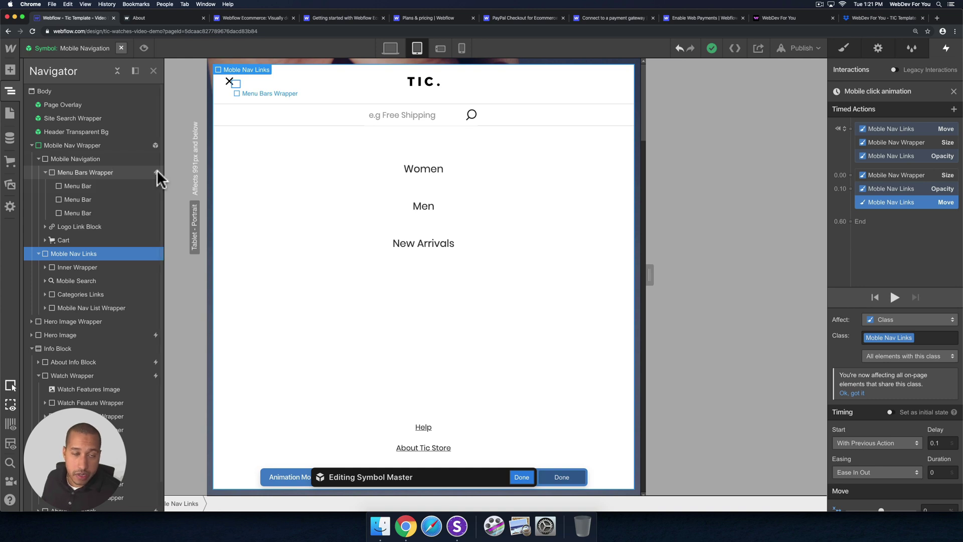
click(952, 91)
click(953, 91)
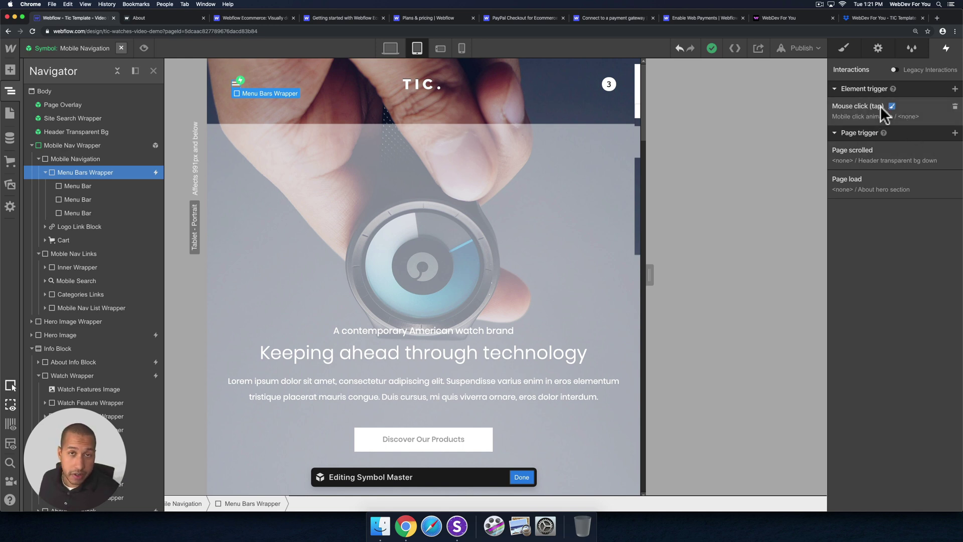
click(297, 131)
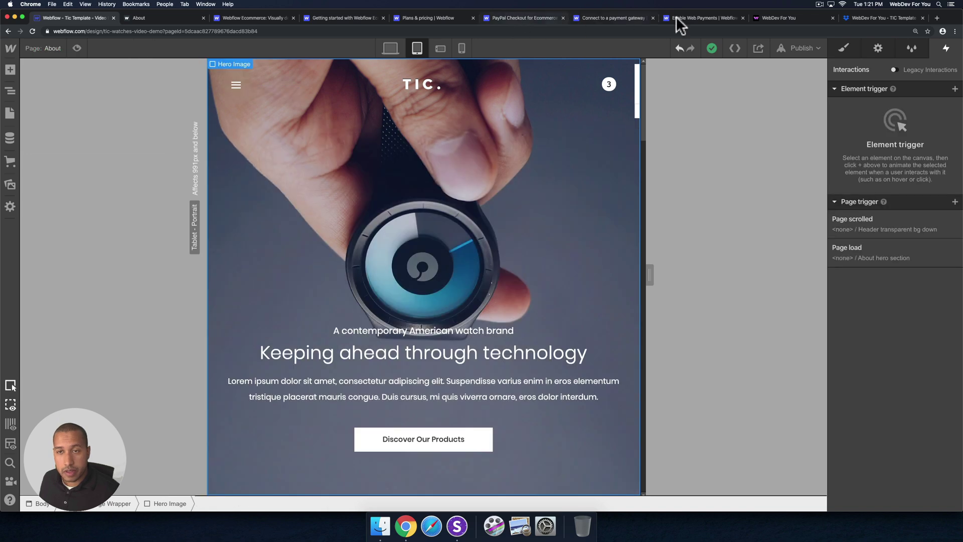
Review the template details page's Overview, from Site Search Functionality to Support, and open the Using Interactions resource.
click(778, 18)
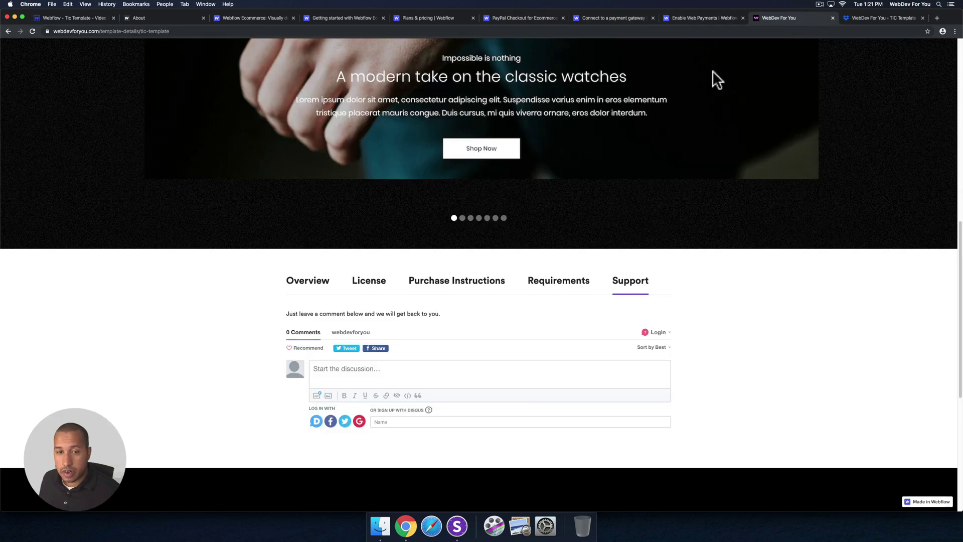
click(308, 281)
scroll(343, 316, down, 20)
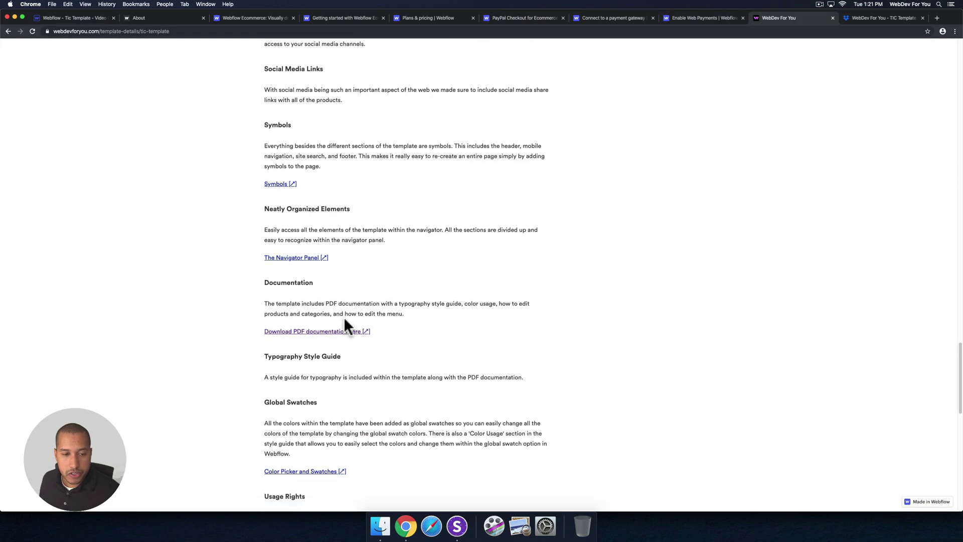
scroll(344, 317, down, 7)
scroll(343, 318, up, 5)
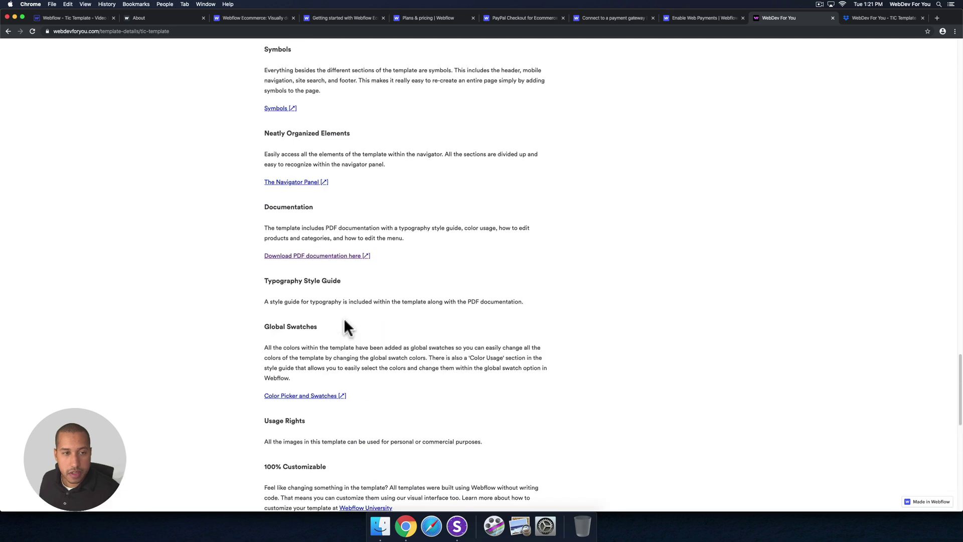
scroll(344, 317, up, 5)
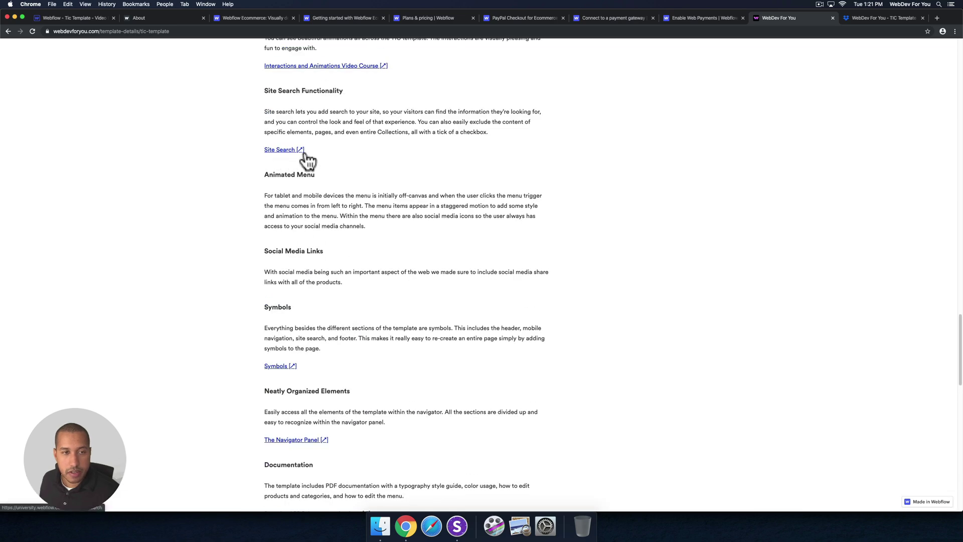
scroll(326, 297, down, 15)
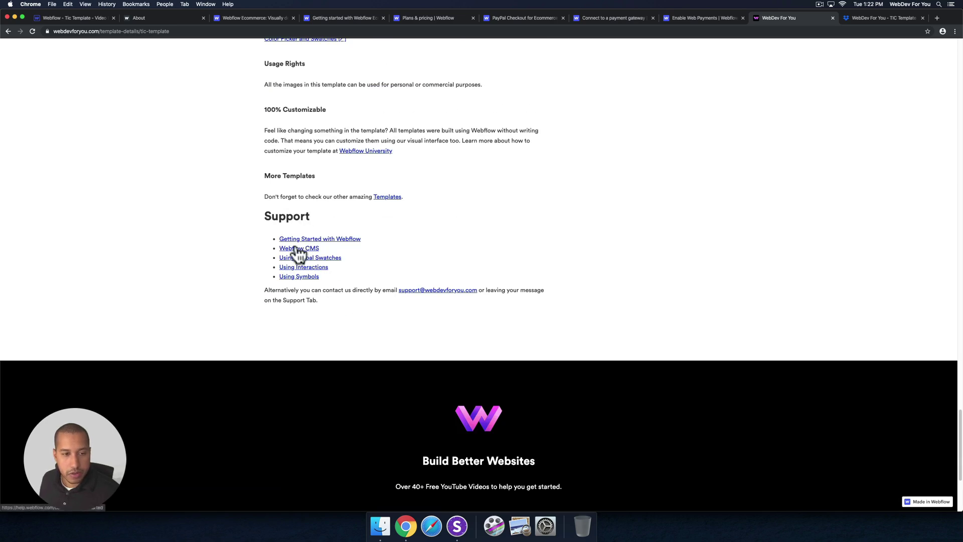
click(308, 267)
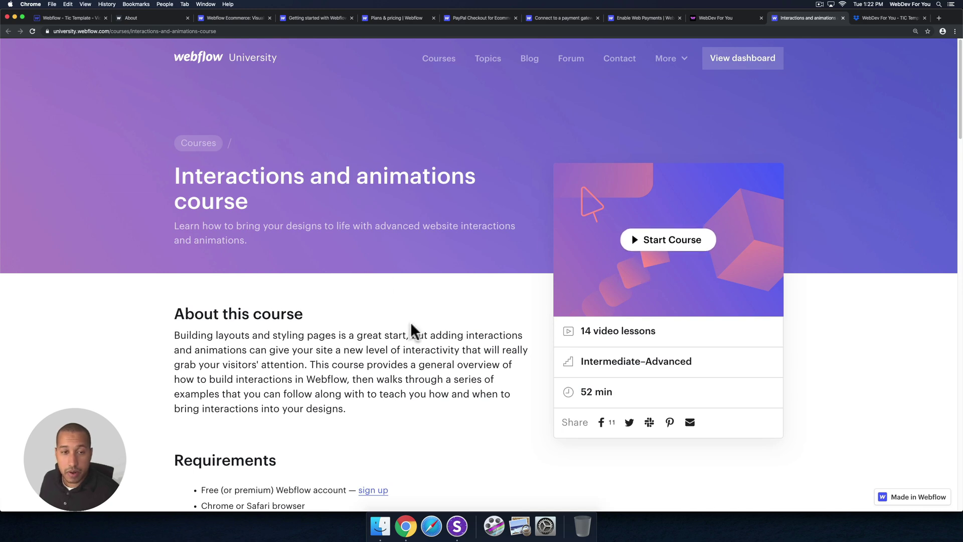
Open the Home page in the Webflow Designer at desktop size and show the settings of the header's Cart Quantity element.
click(62, 17)
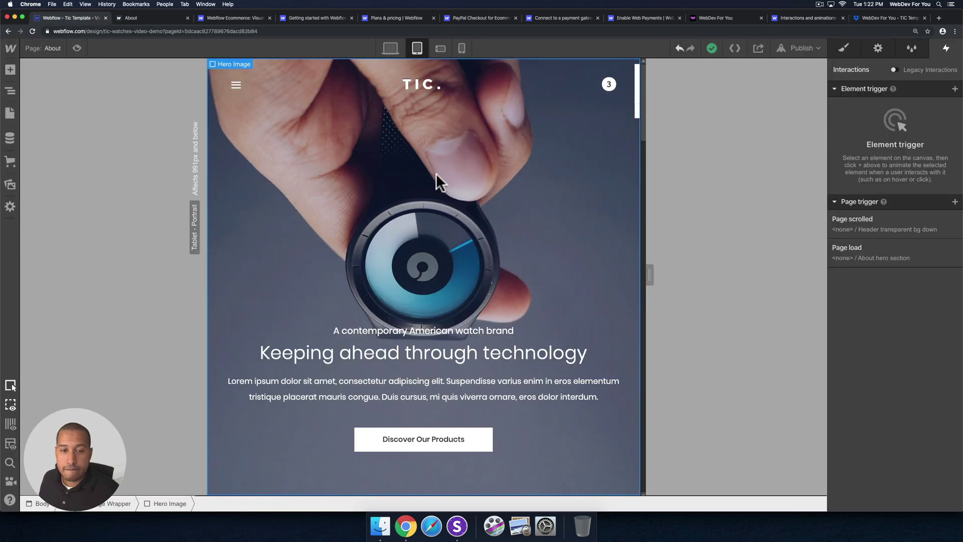
click(389, 46)
click(8, 116)
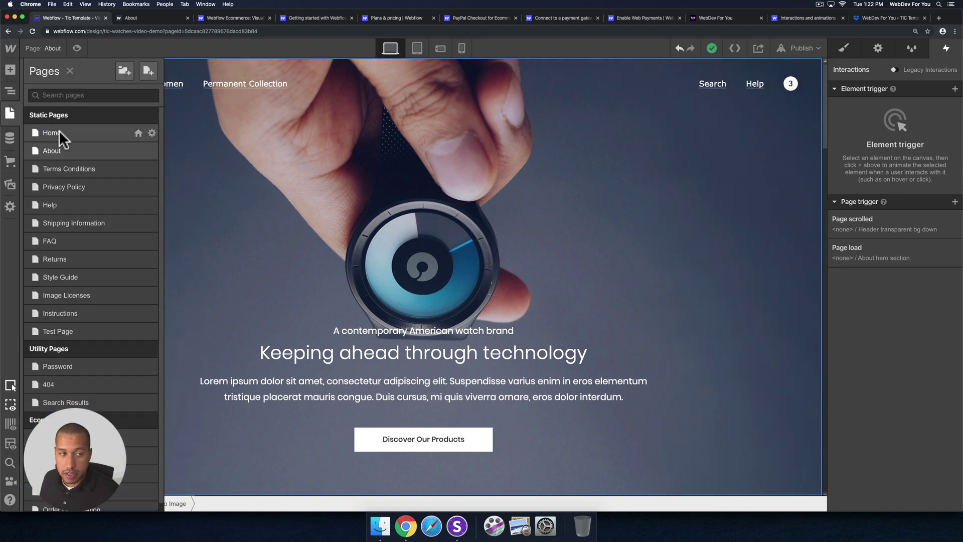
click(59, 130)
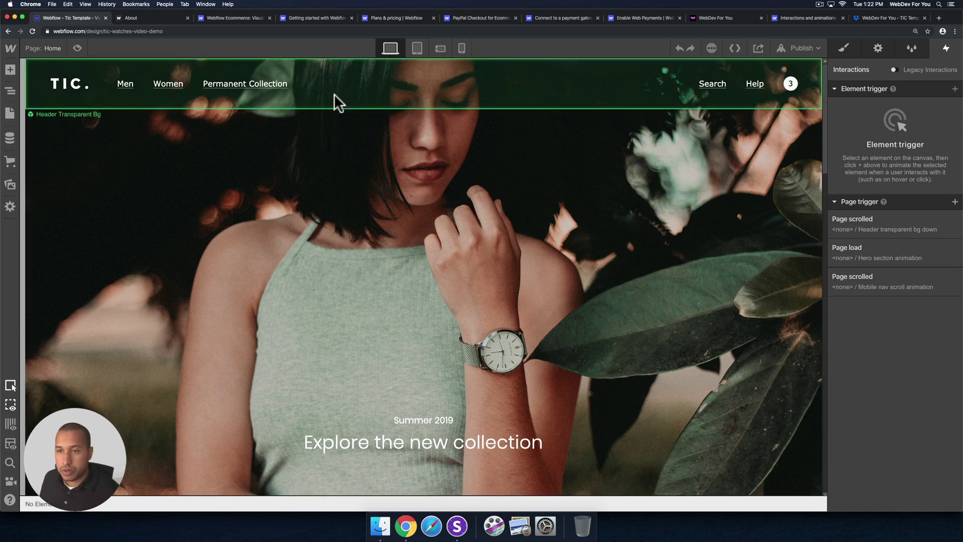
double_click(790, 88)
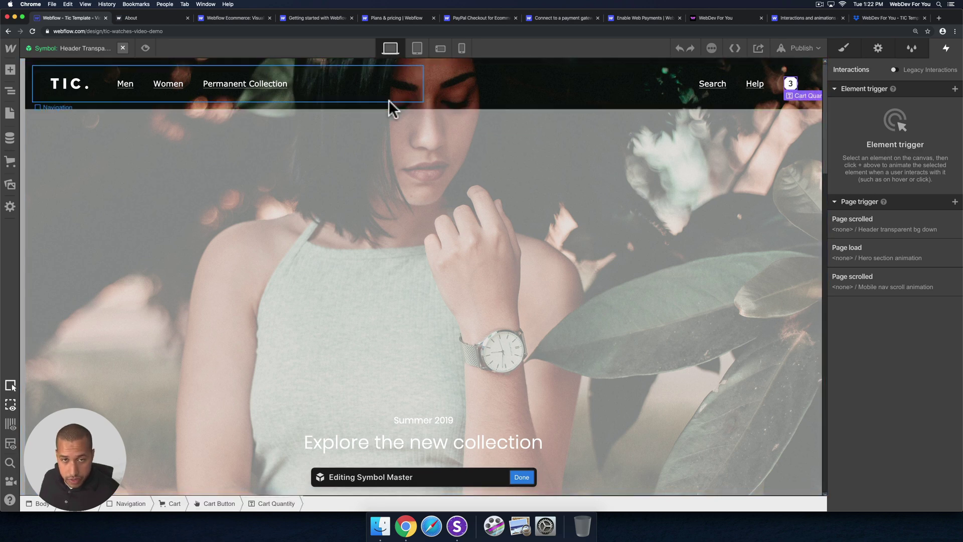
click(878, 48)
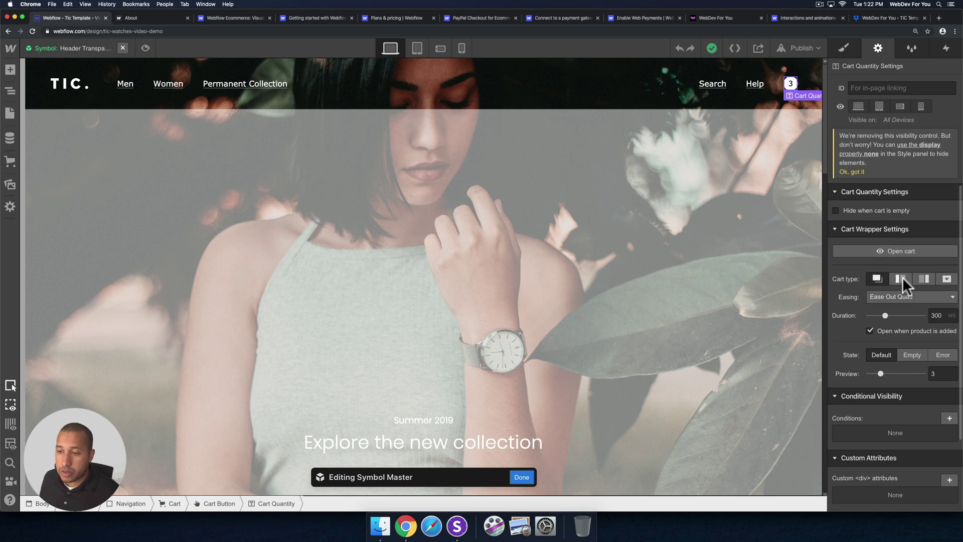
Try the right-side cart type, switch it to Dropdown, and preview the open cart from the header.
click(924, 279)
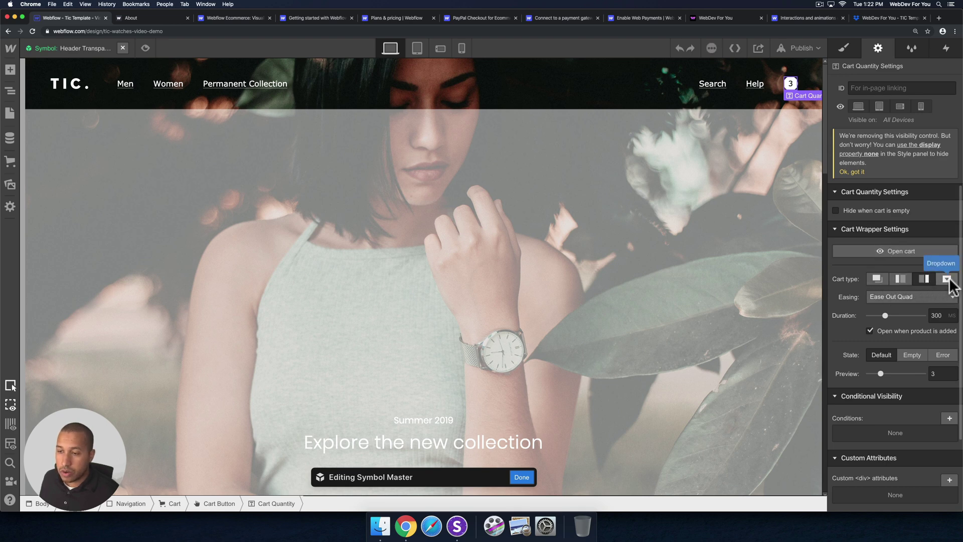
click(946, 279)
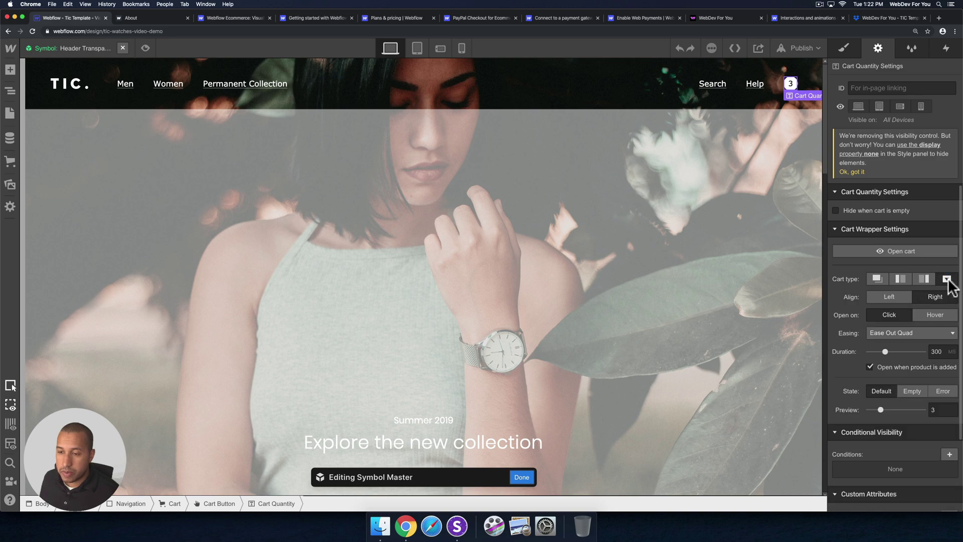
click(147, 48)
click(927, 84)
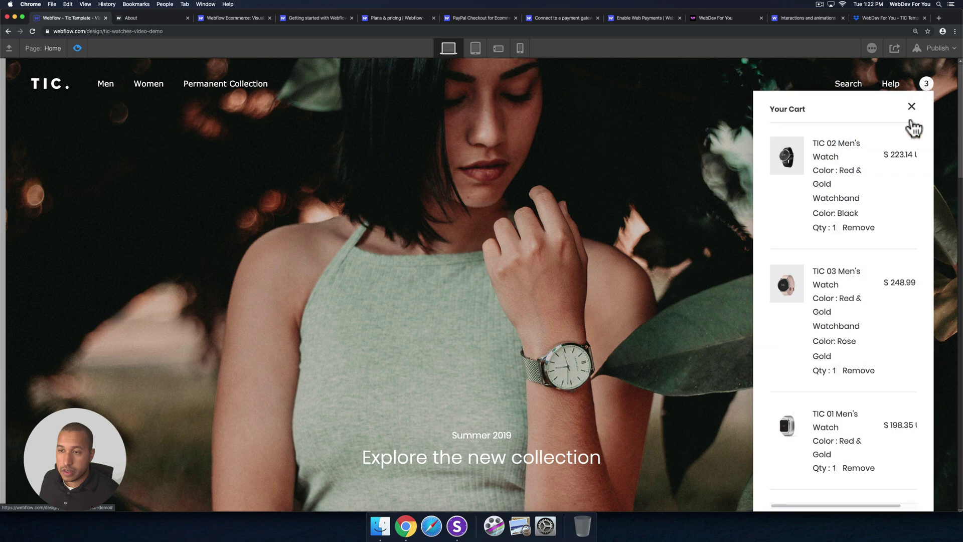
click(77, 48)
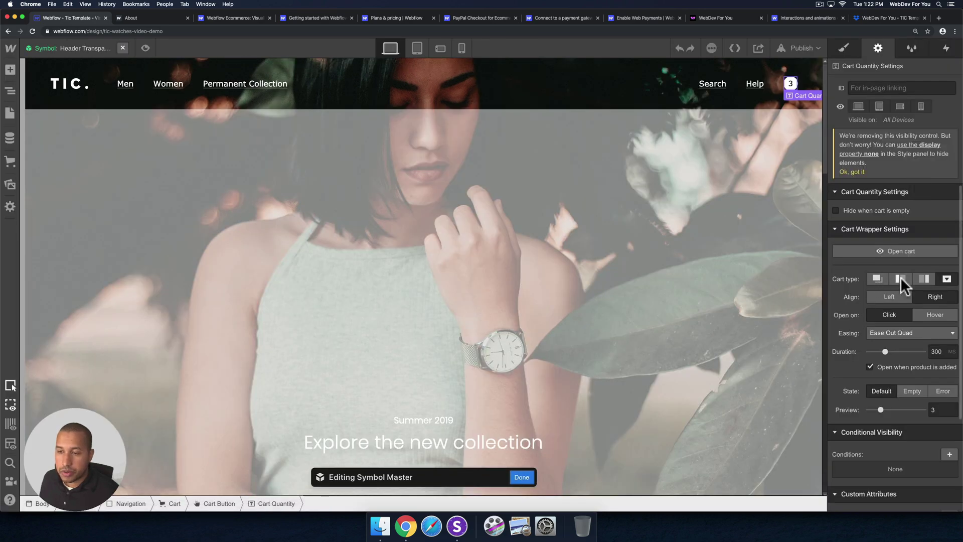
Set the cart to open as a left-side panel and preview it from the header.
click(900, 278)
click(141, 47)
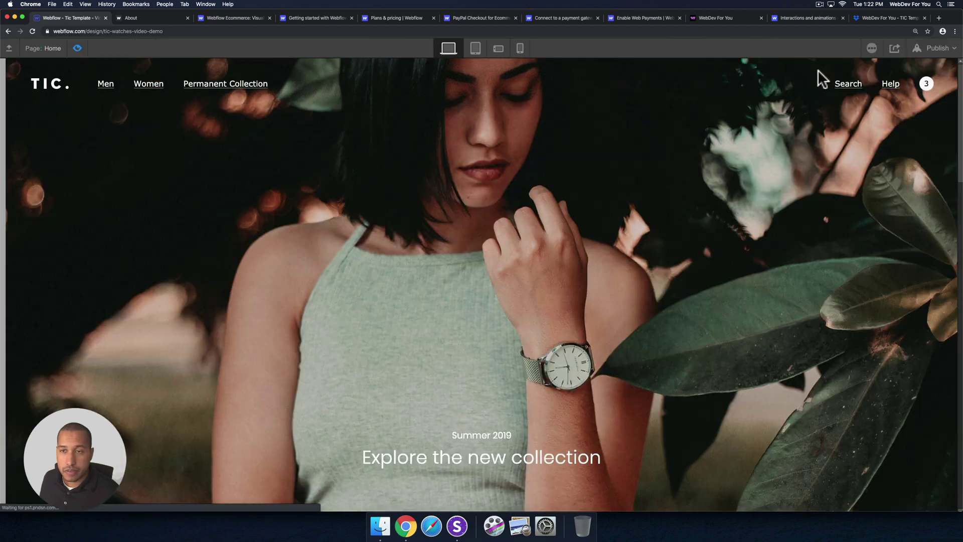
click(922, 85)
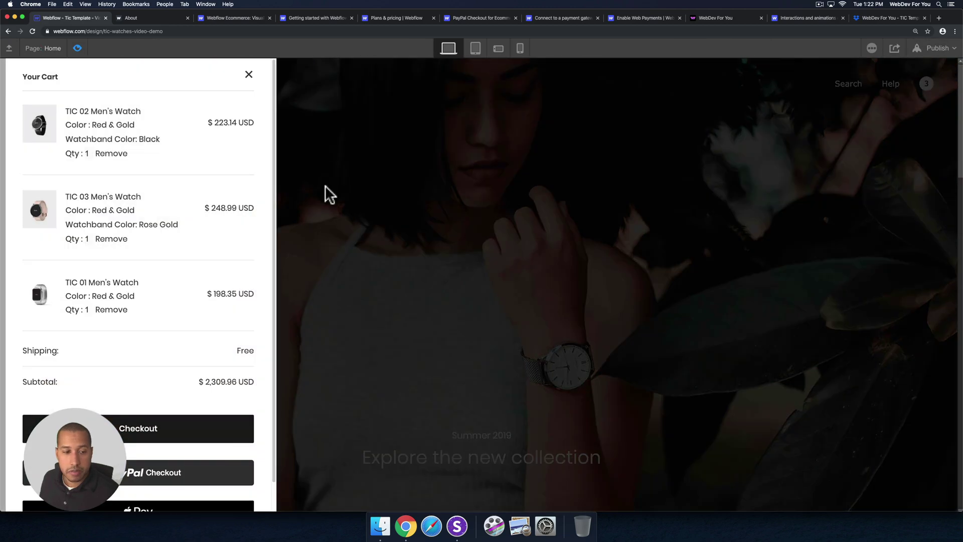
click(77, 48)
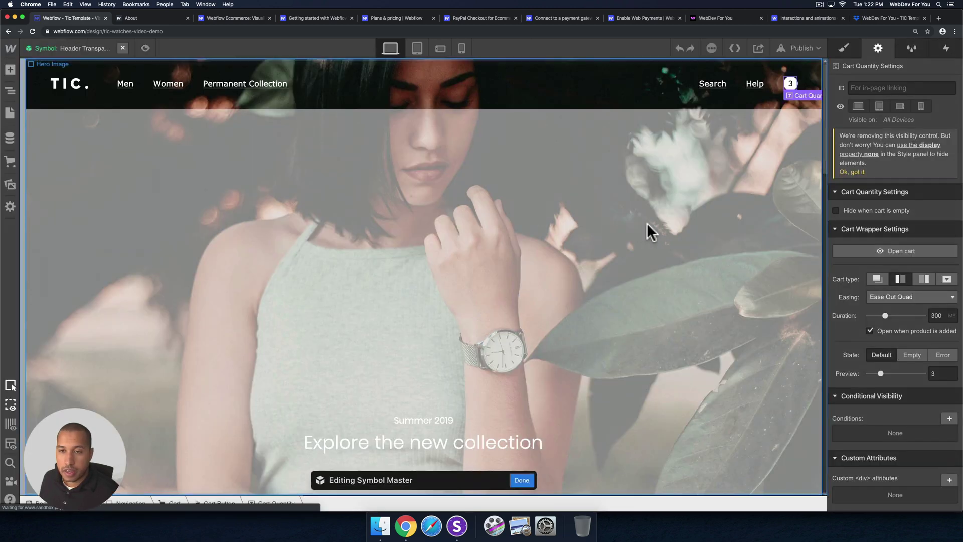
Try the right-side panel cart type in preview and restore the cart's original type.
click(922, 277)
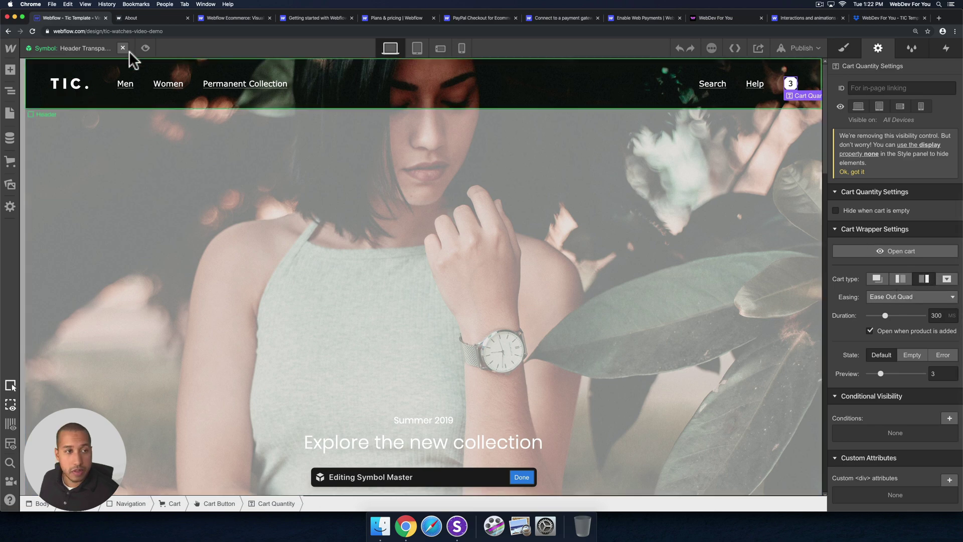
click(145, 47)
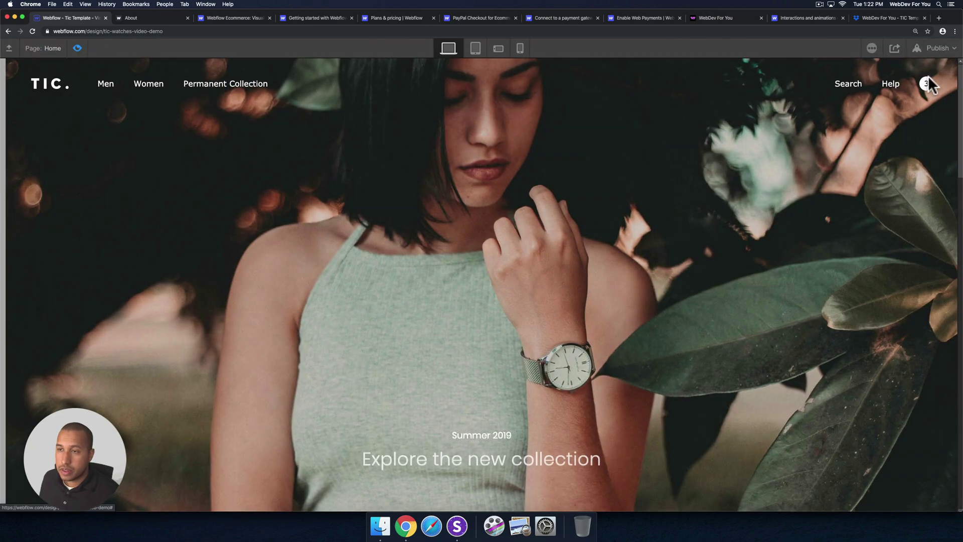
click(928, 85)
click(929, 77)
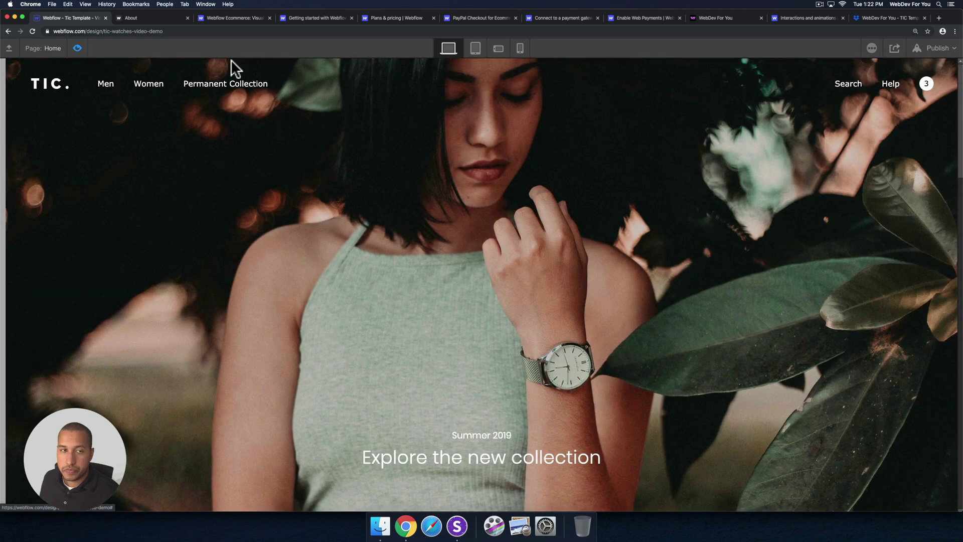
click(78, 48)
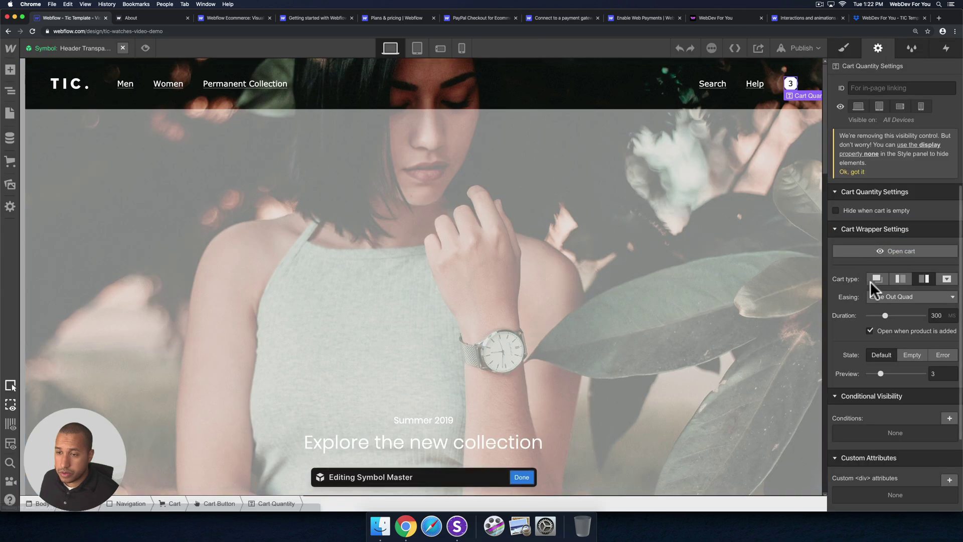
click(876, 277)
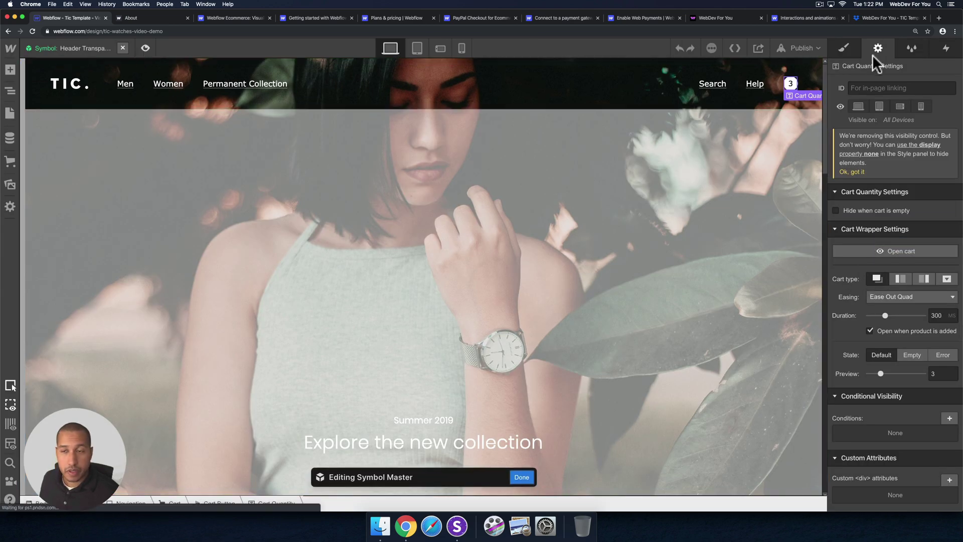
Preview the open cart modal from the header, close it, and finish editing the header symbol.
key(super+shift+p)
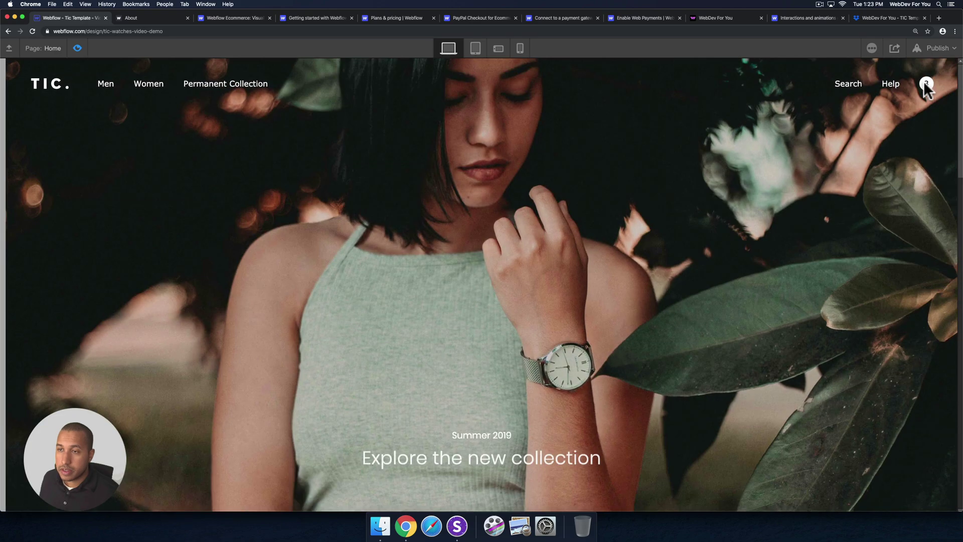
click(926, 84)
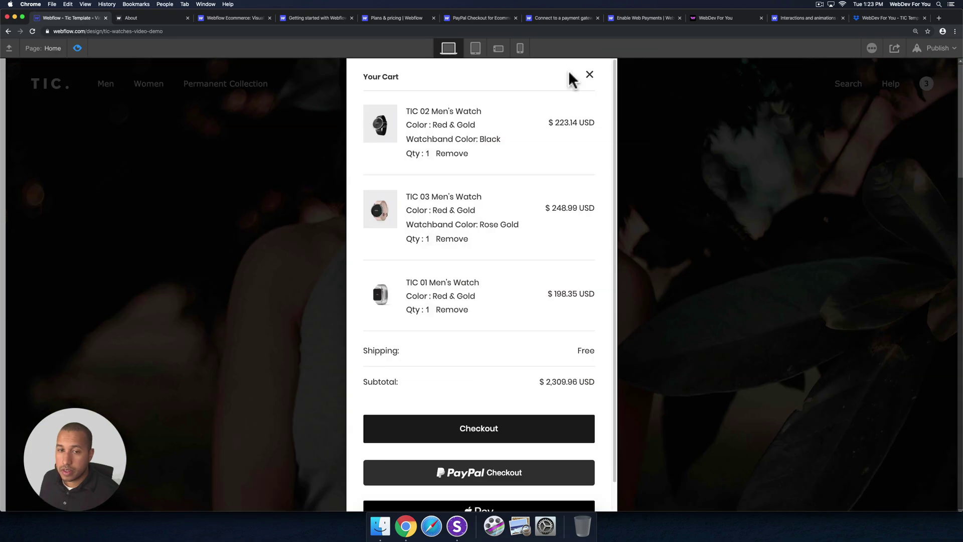
click(589, 74)
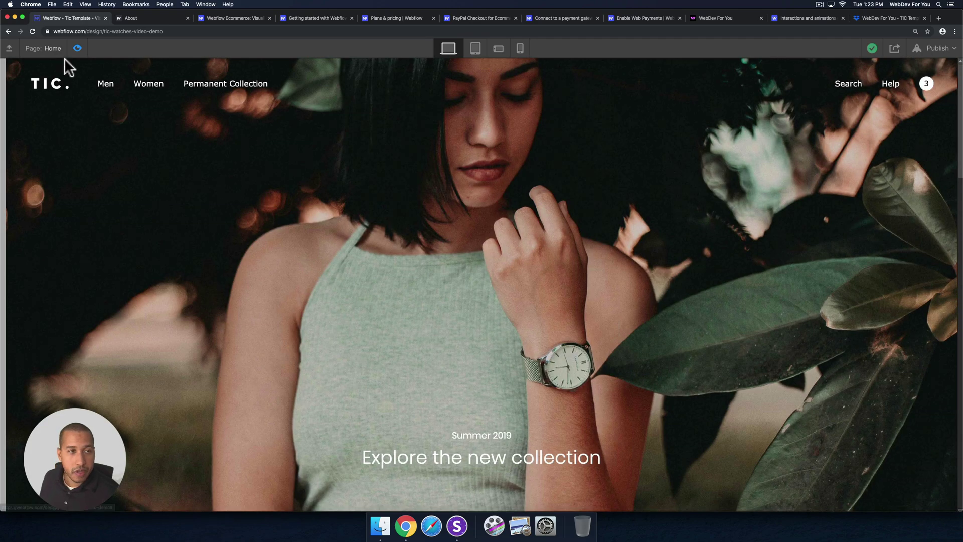
key(super+shift+p)
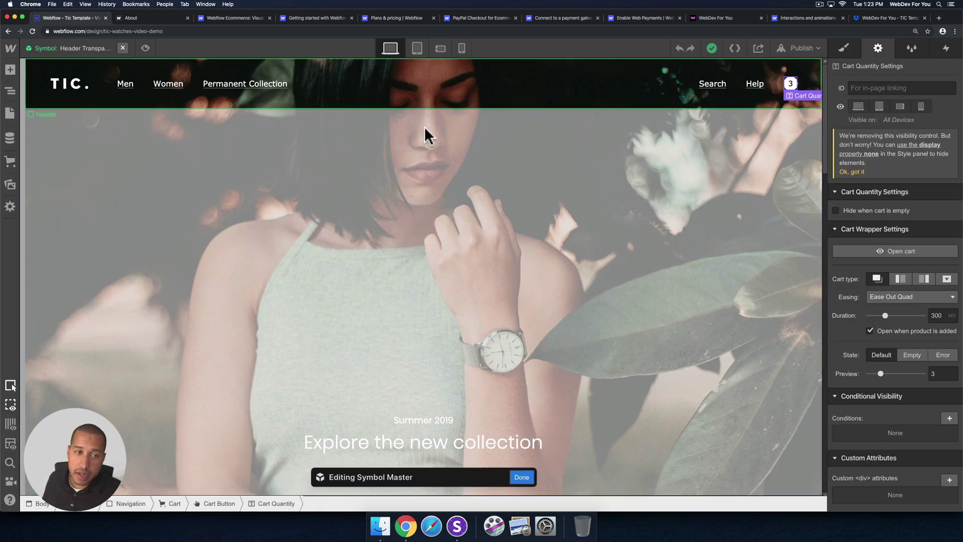
click(447, 104)
click(444, 100)
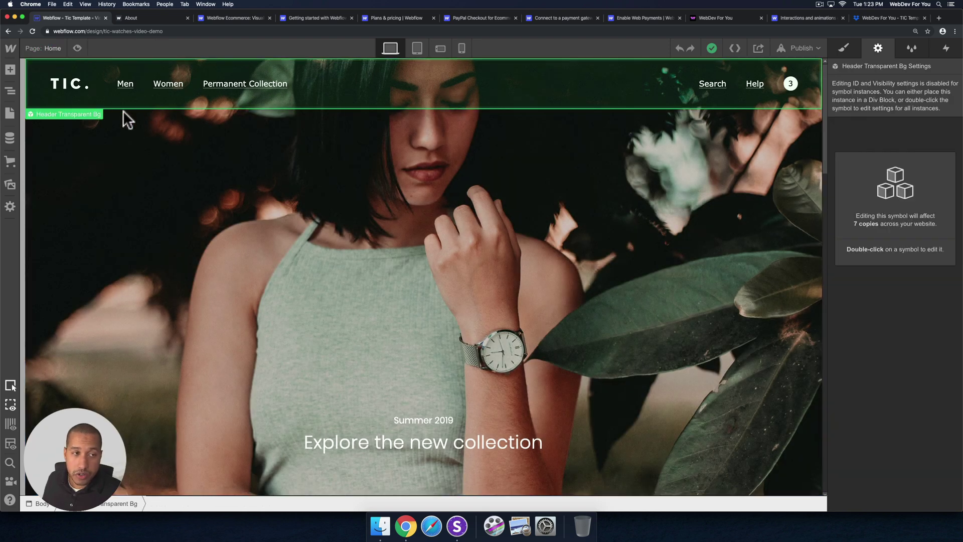
Show the template's list of reusable symbols, such as Mobile Navigation, Header White Bg and Footer.
click(10, 115)
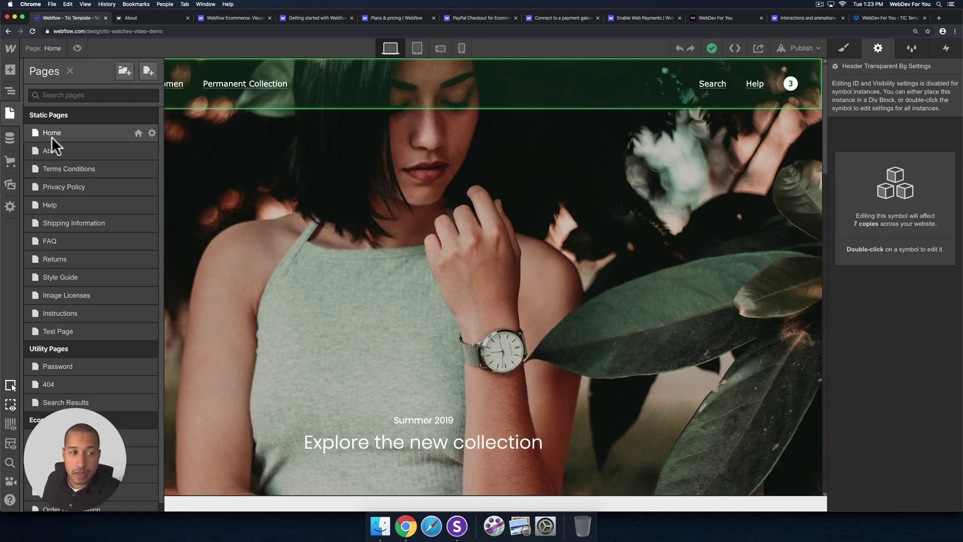
click(14, 111)
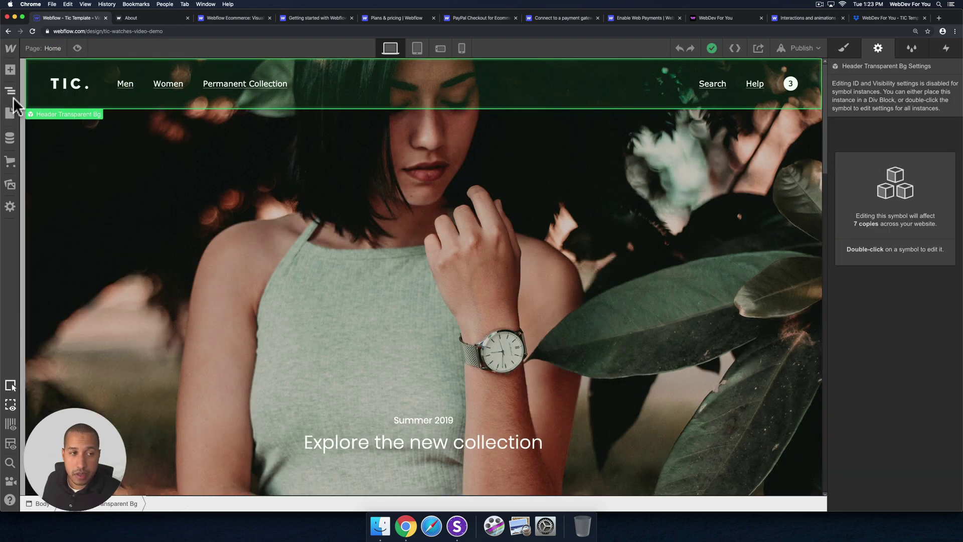
click(10, 70)
click(144, 95)
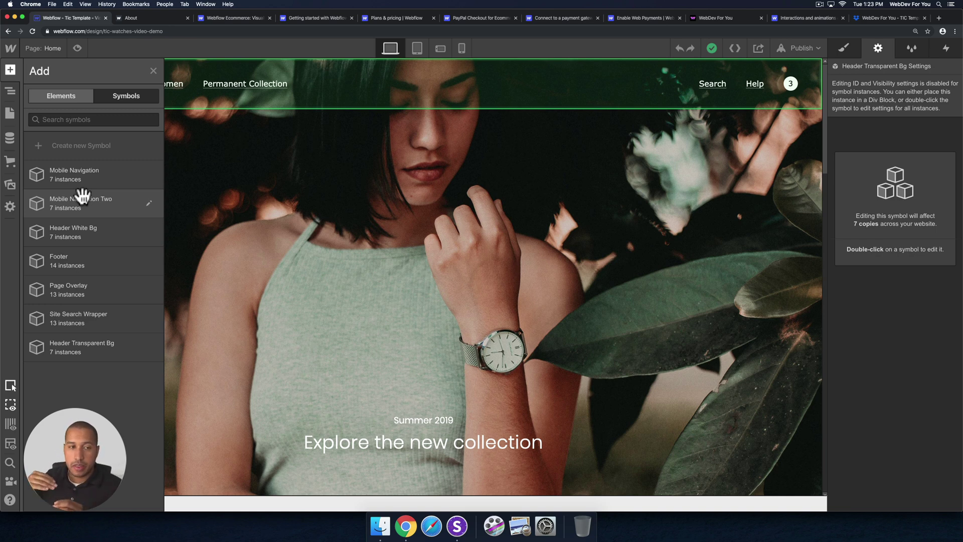
mouse_move(83, 195)
mouse_down()
mouse_move(131, 183)
mouse_move(81, 179)
mouse_up()
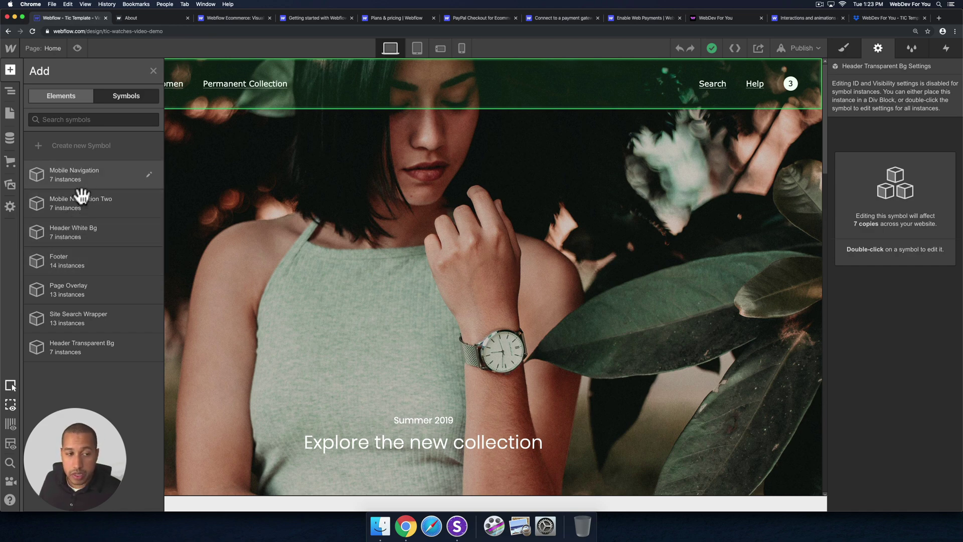
click(277, 190)
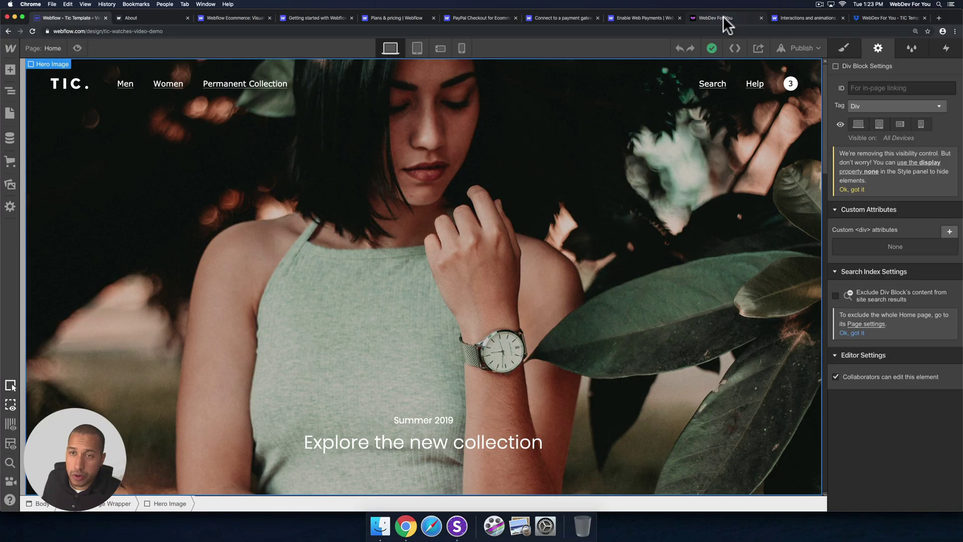
Switch to the WebDev For You TIC template page and show the comment box in its Support section.
click(724, 20)
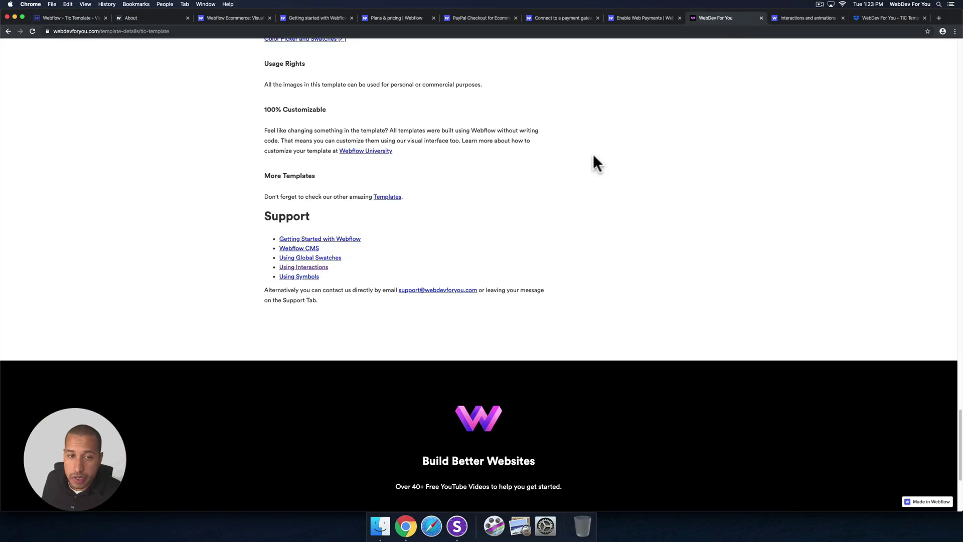
scroll(594, 155, up, 20)
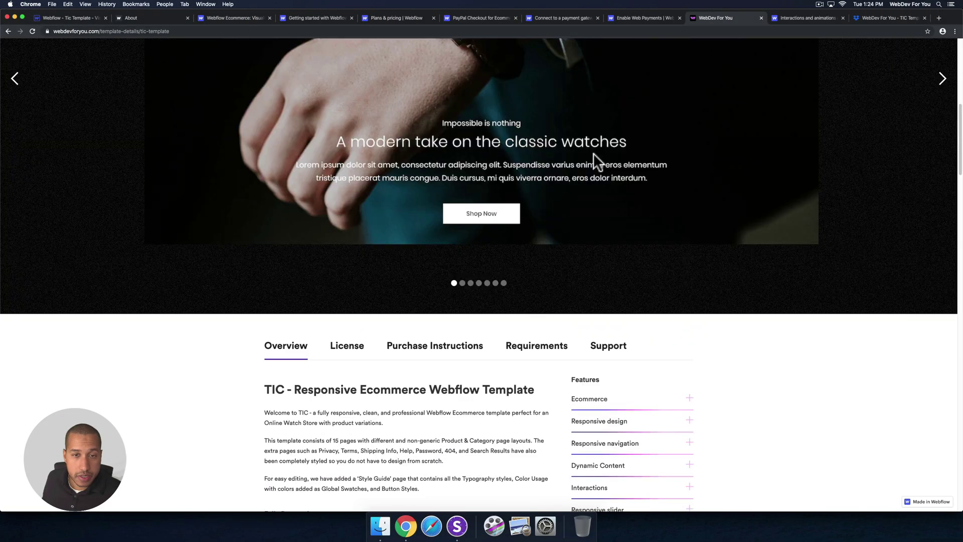
click(609, 345)
scroll(619, 340, down, 2)
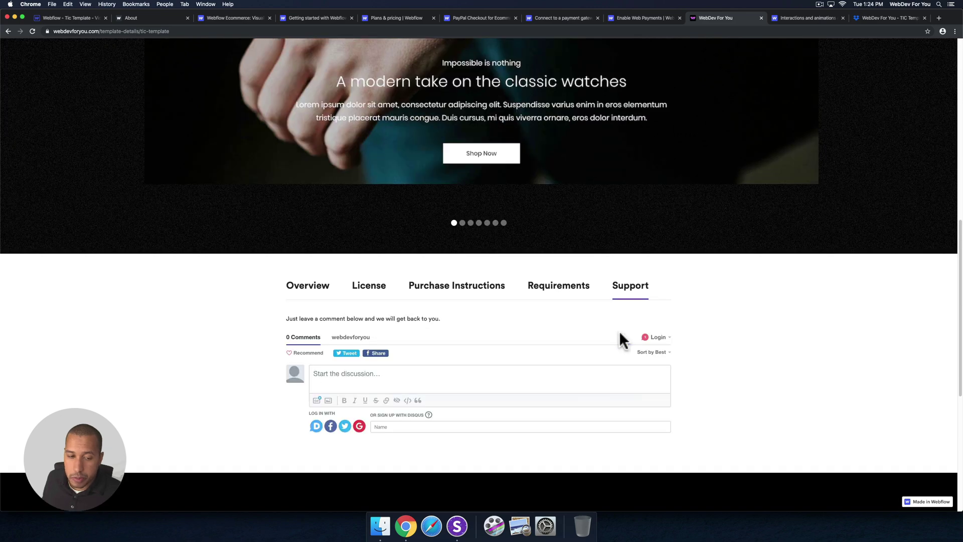
click(468, 379)
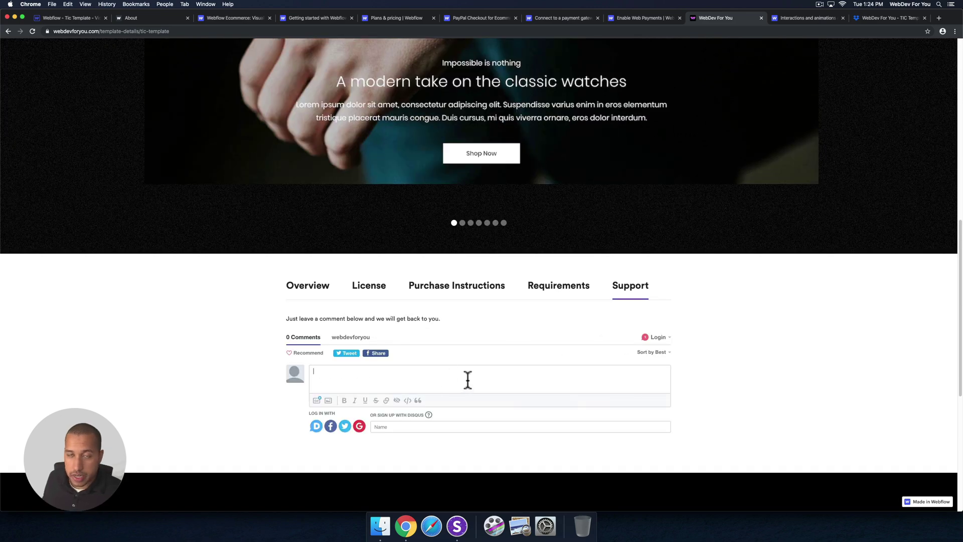
Review the template page's Overview, Purchase Instructions and Requirements sections, ending on the Overview.
click(310, 289)
scroll(328, 367, down, 4)
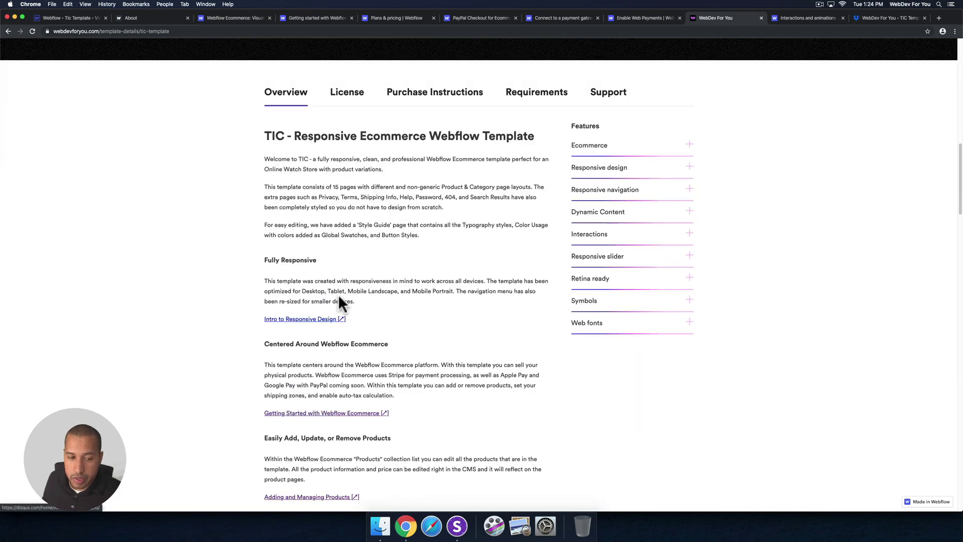
scroll(337, 301, up, 5)
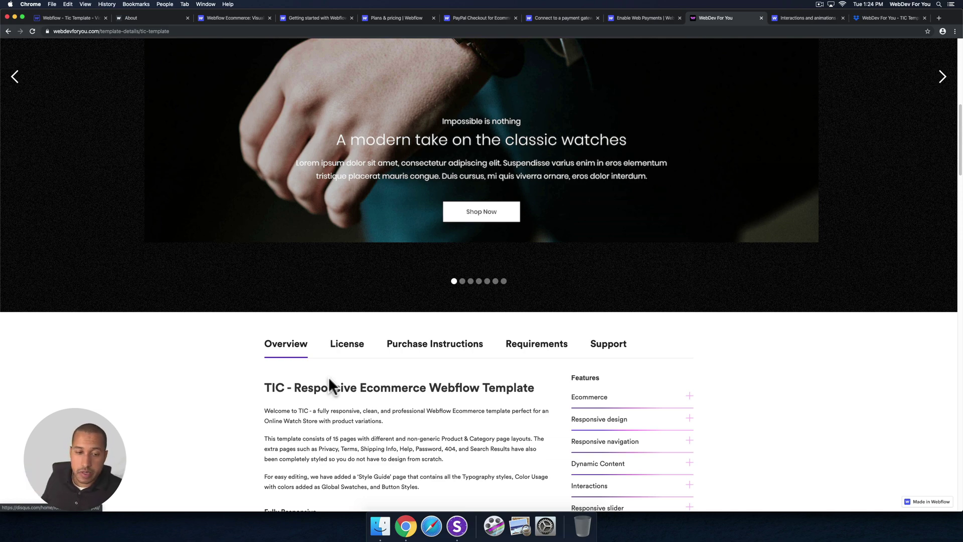
click(426, 350)
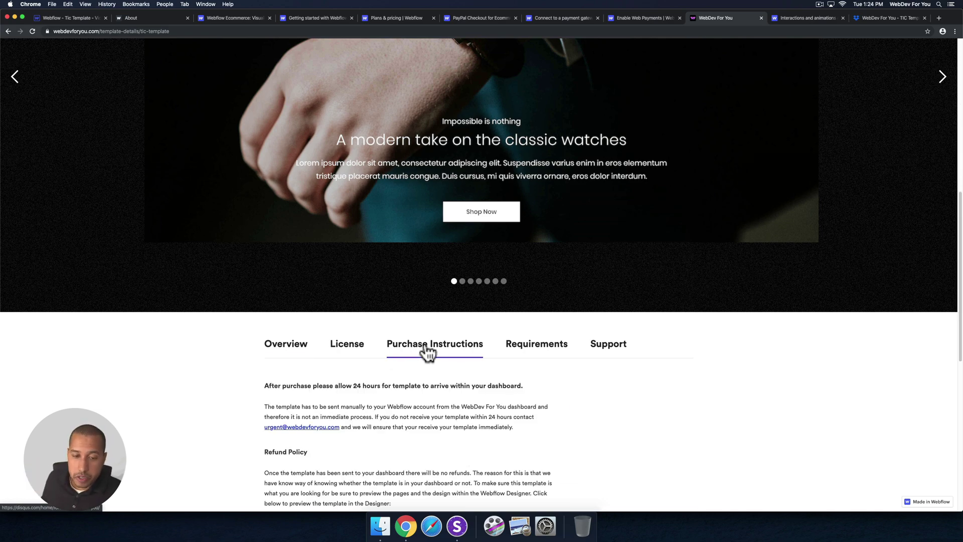
click(551, 348)
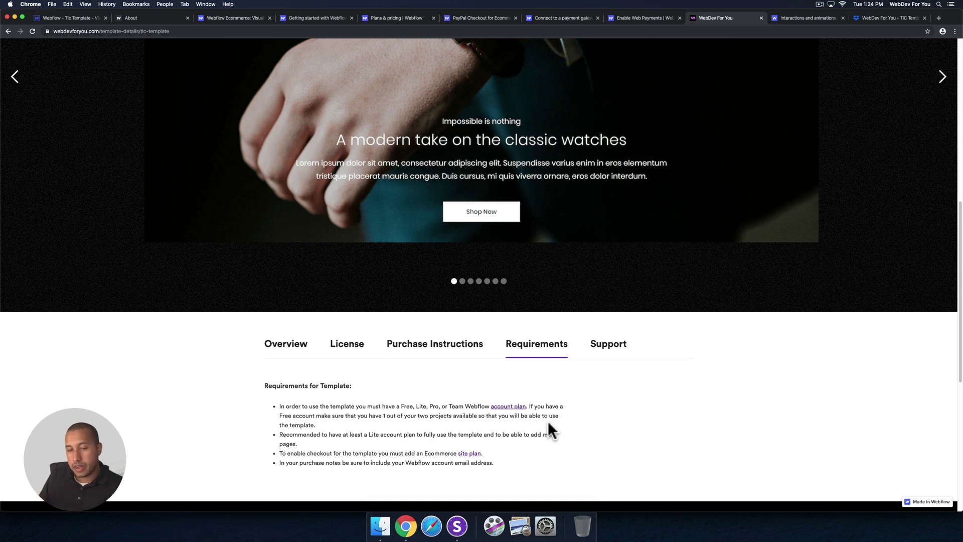
click(292, 351)
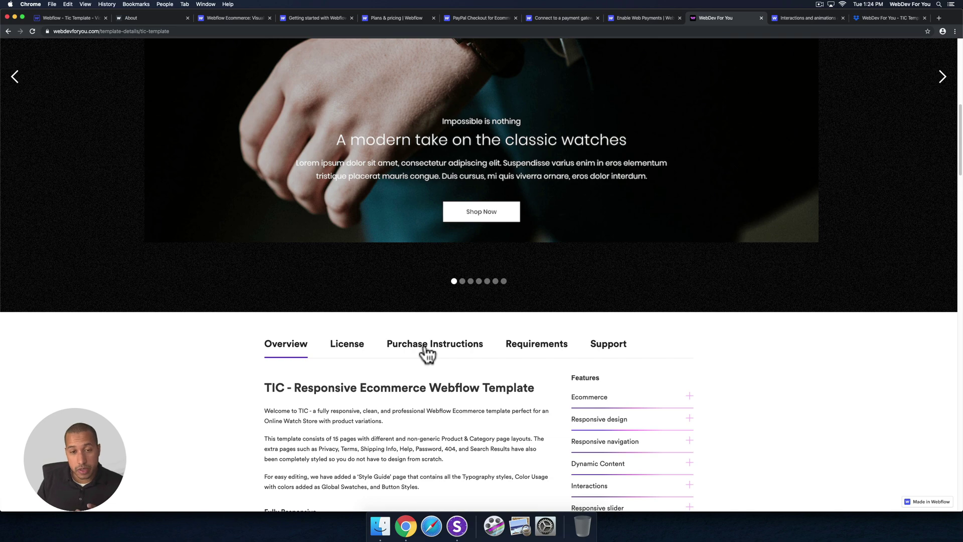
Open the TIC template's purchase form, point out the Webflow account email field, and close the form without paying.
scroll(470, 353, up, 10)
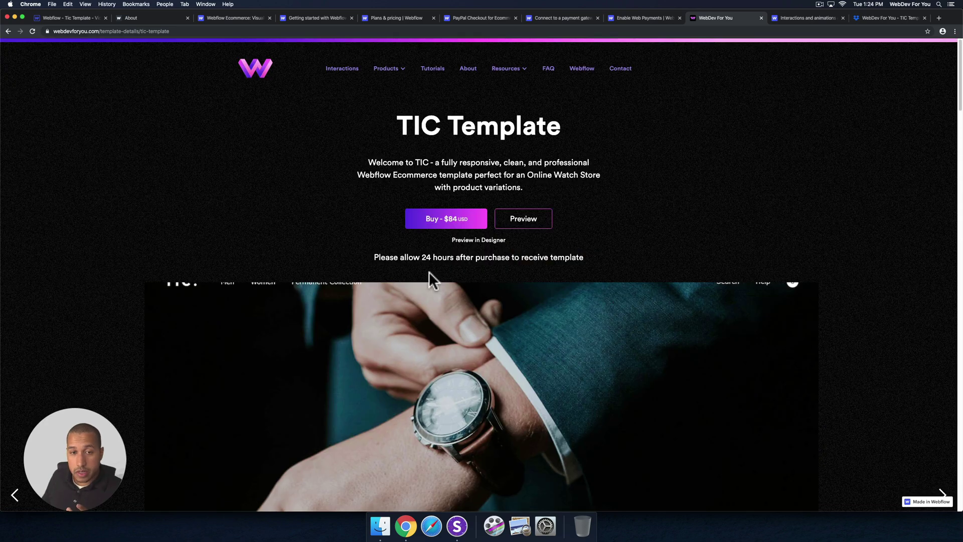
click(447, 231)
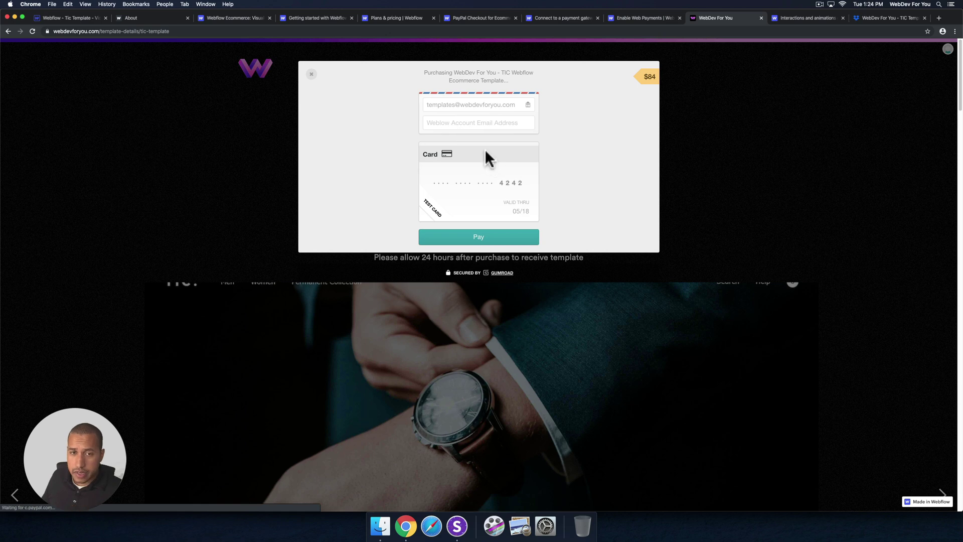
click(471, 123)
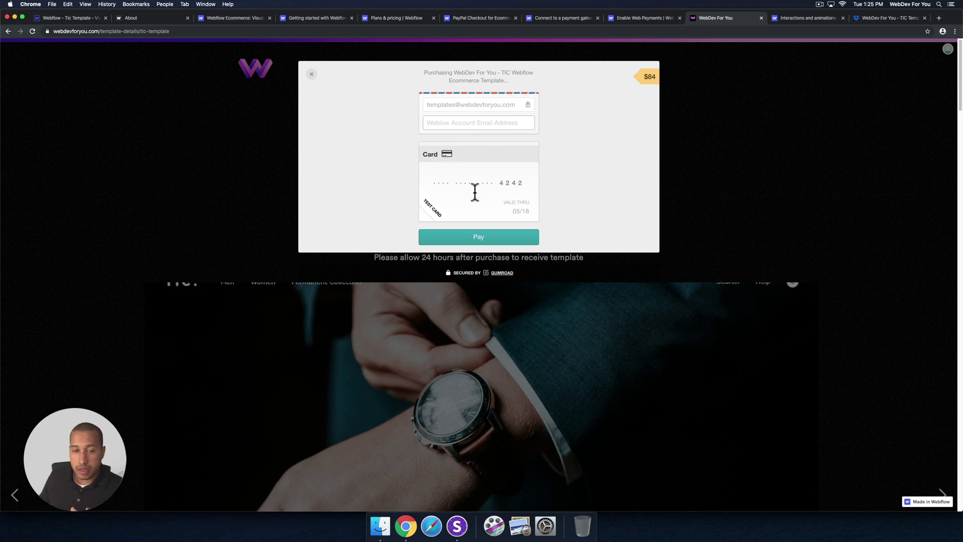
click(370, 265)
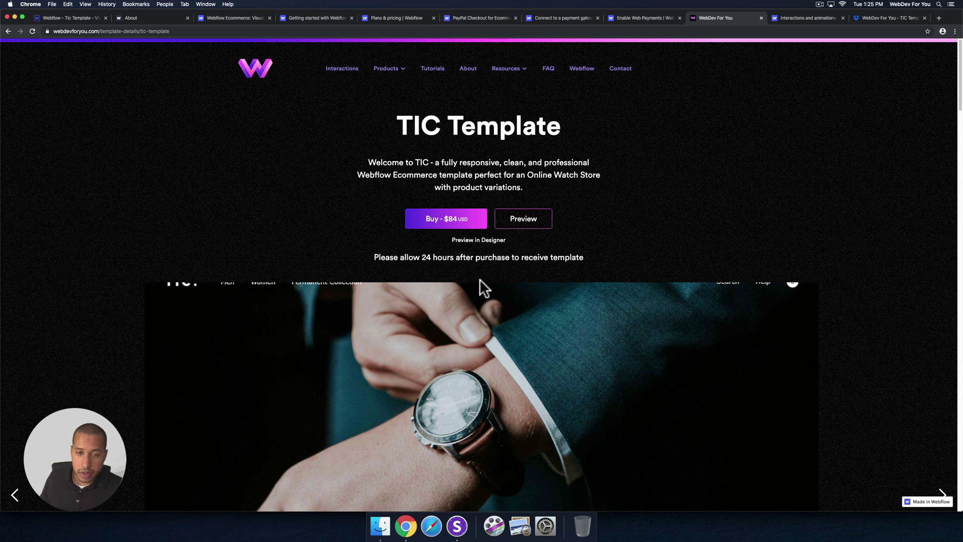
Look through the template's Overview text and show the Support comment section again.
scroll(479, 279, down, 6)
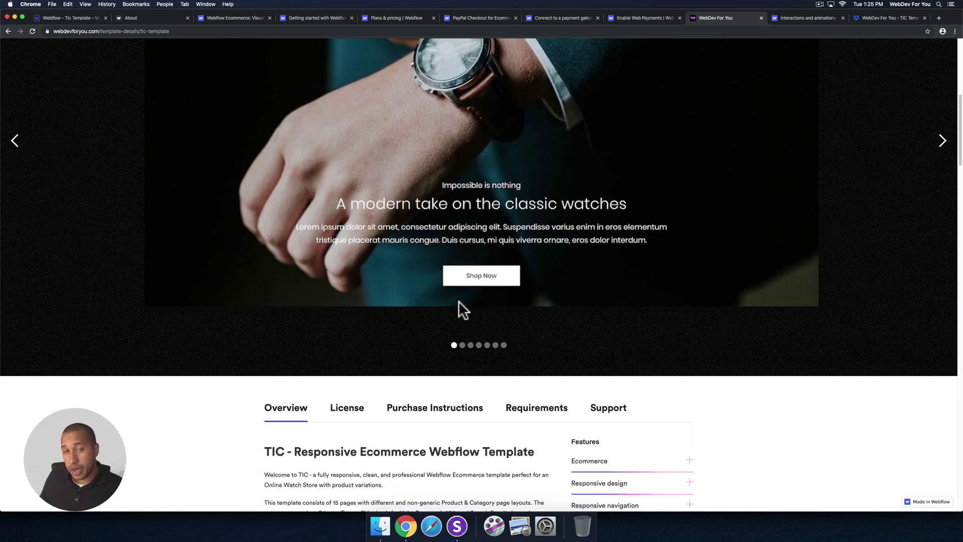
scroll(458, 306, down, 3)
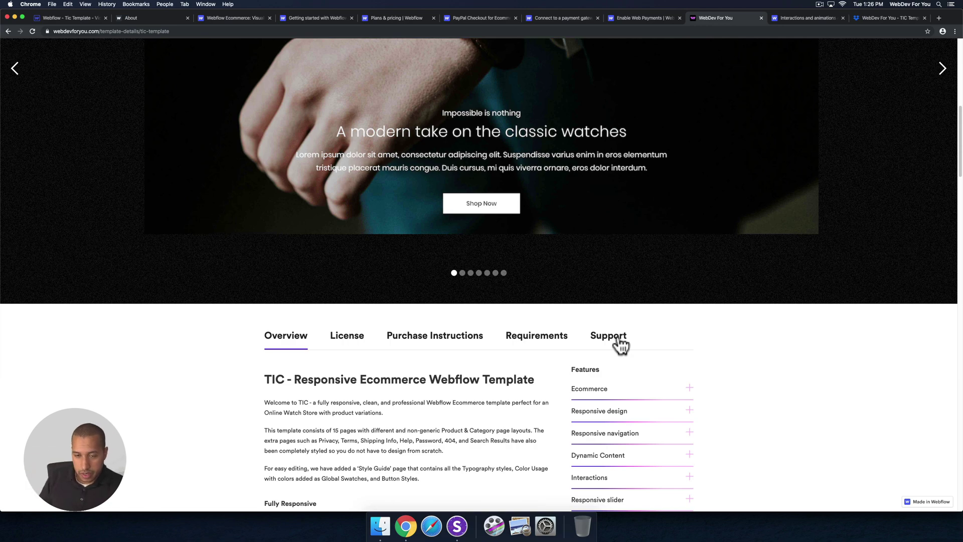
scroll(361, 390, down, 4)
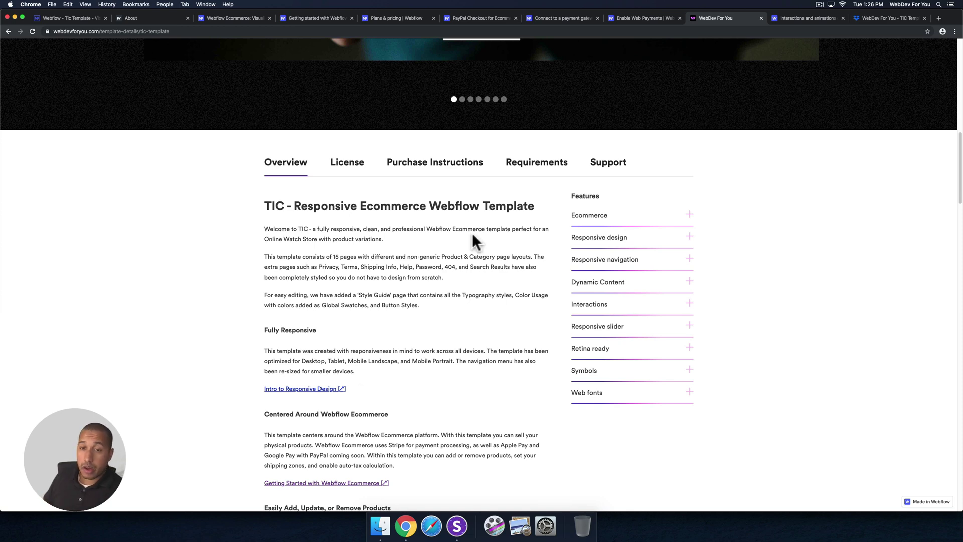
click(608, 163)
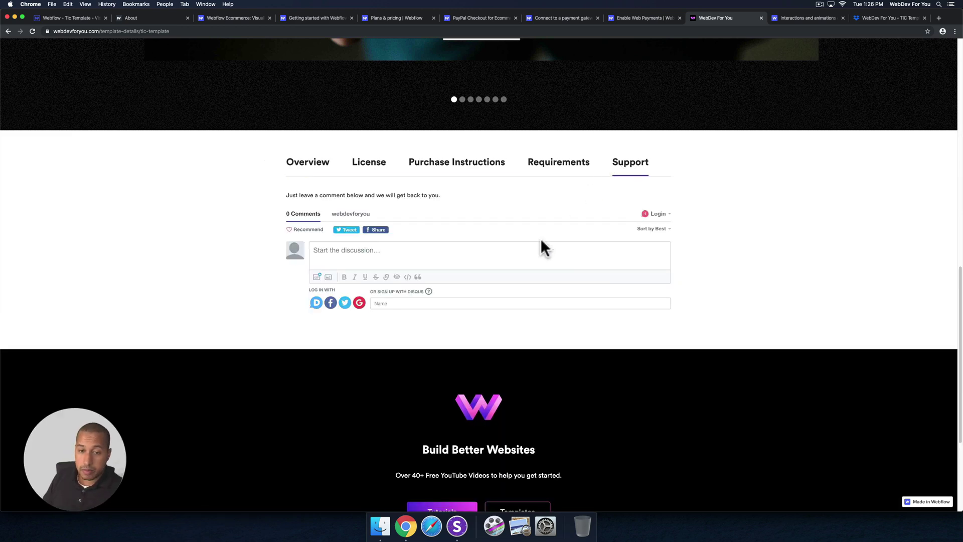
scroll(208, 187, up, 10)
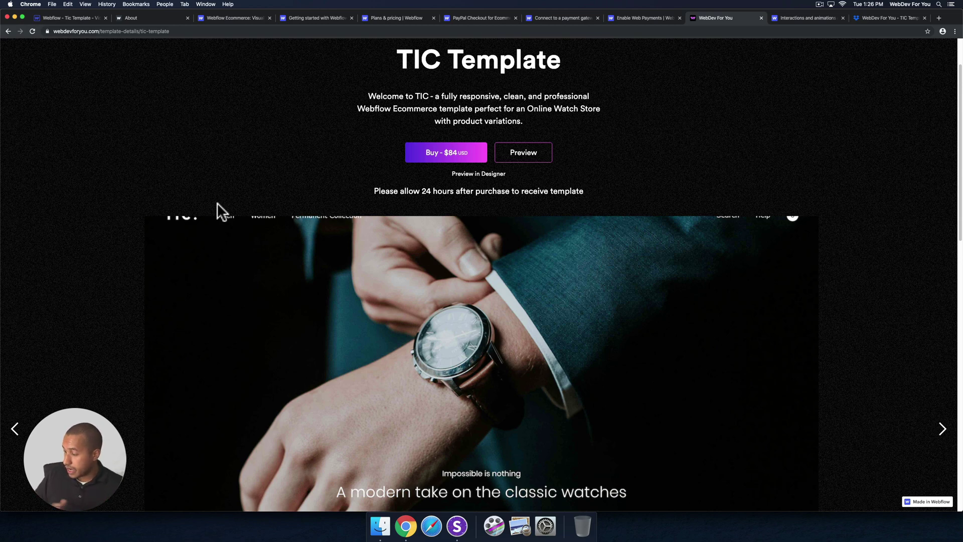
Return to the Webflow Designer, view the Search Results utility page, and go back to the Home page.
click(68, 17)
click(12, 112)
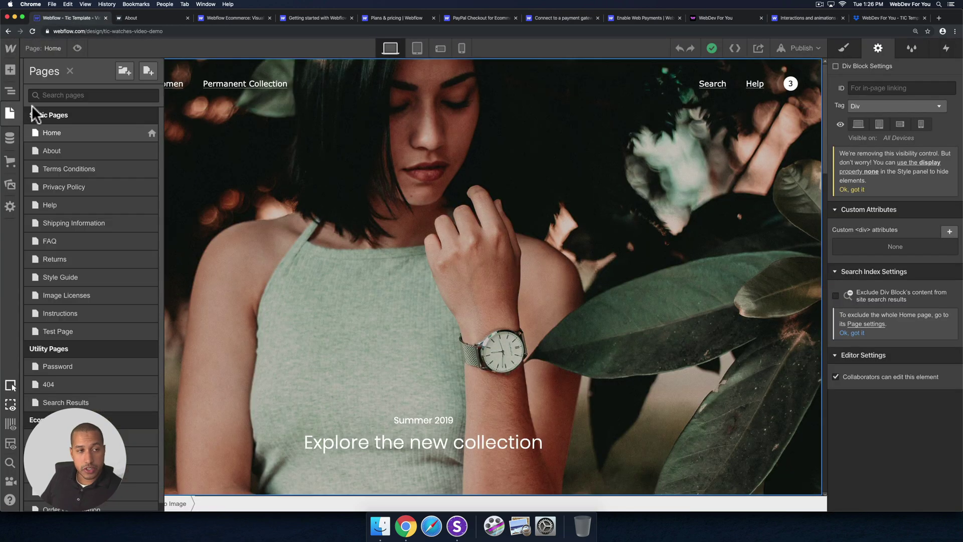
scroll(61, 351, down, 1)
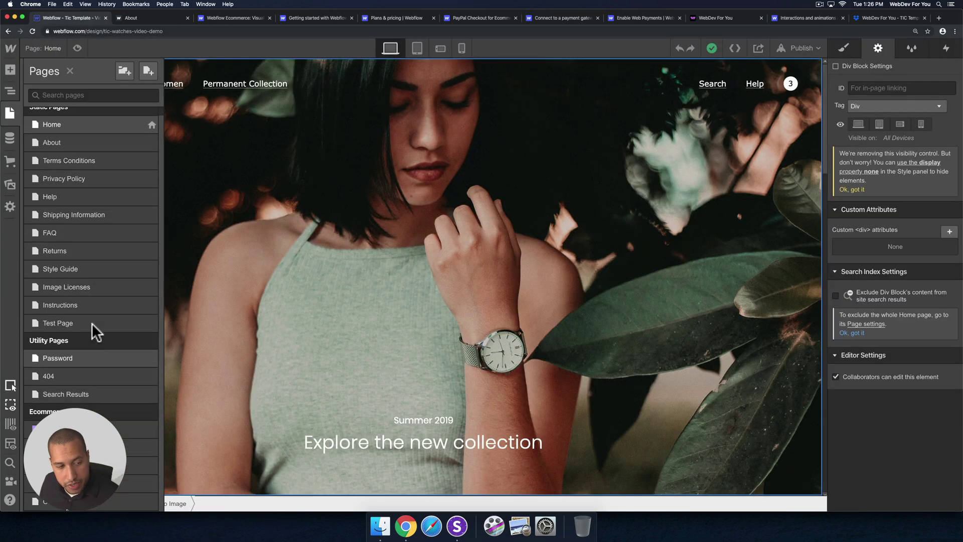
click(78, 394)
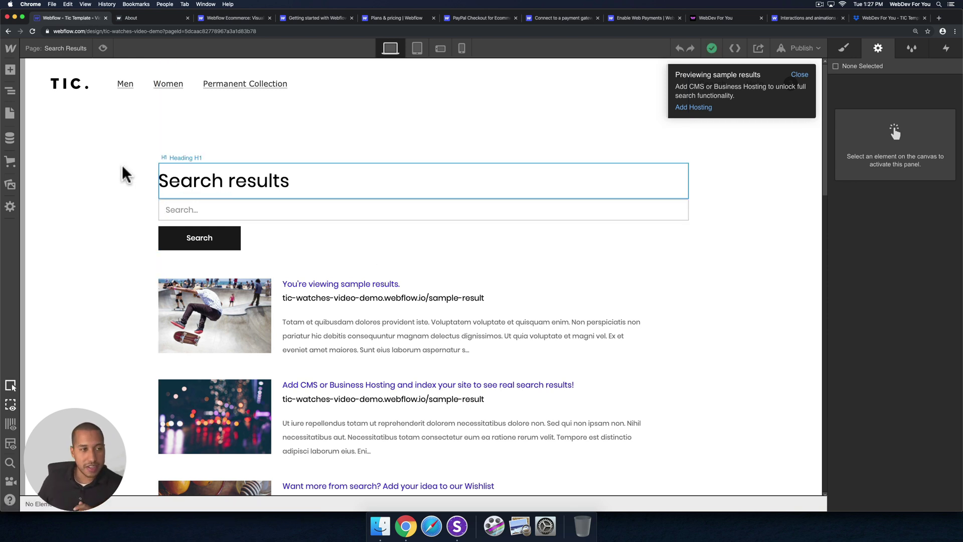
click(16, 114)
click(57, 135)
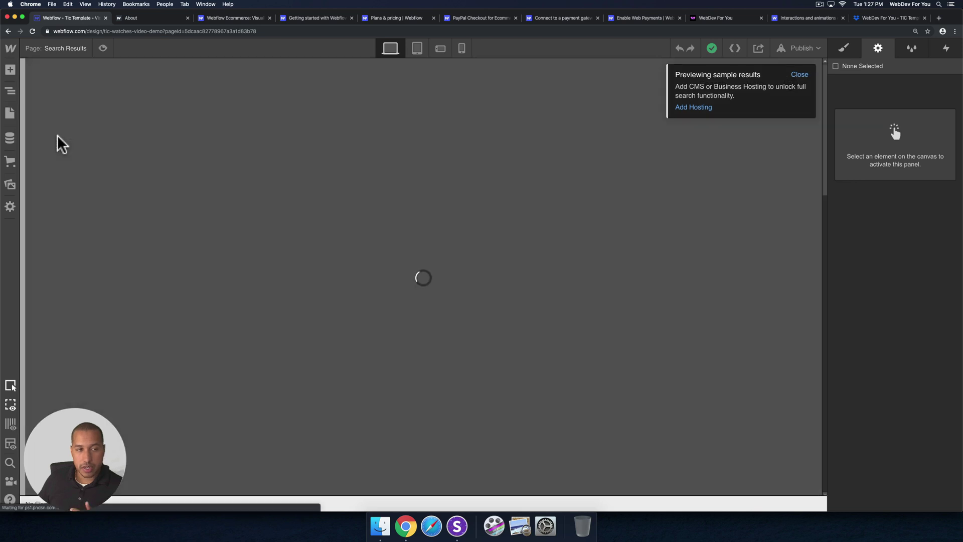